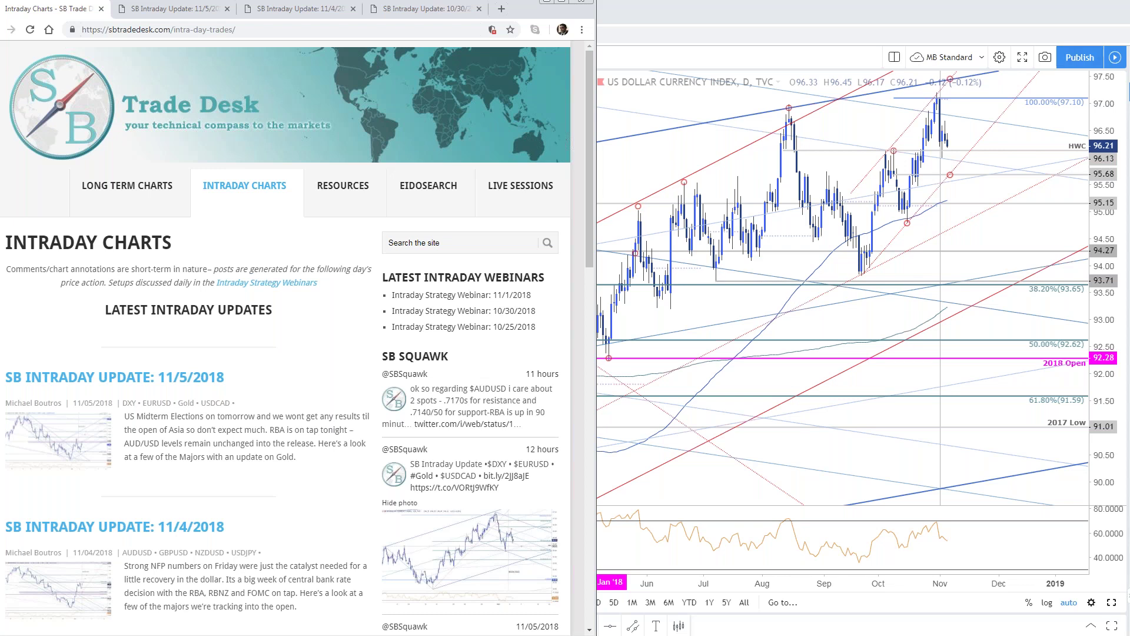
# Step: Open the SB Intraday Update 11/5 post and view its DXY Weekly chart image enlarged
pyautogui.click(171, 10)
pyautogui.scroll(-4, 151, 123)
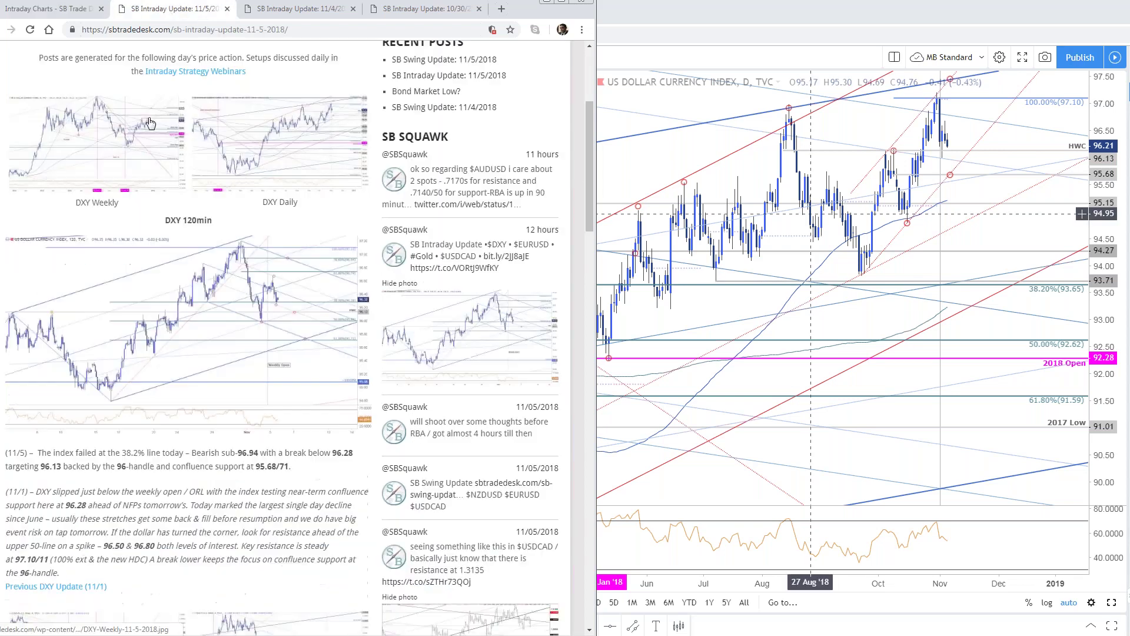
pyautogui.click(151, 123)
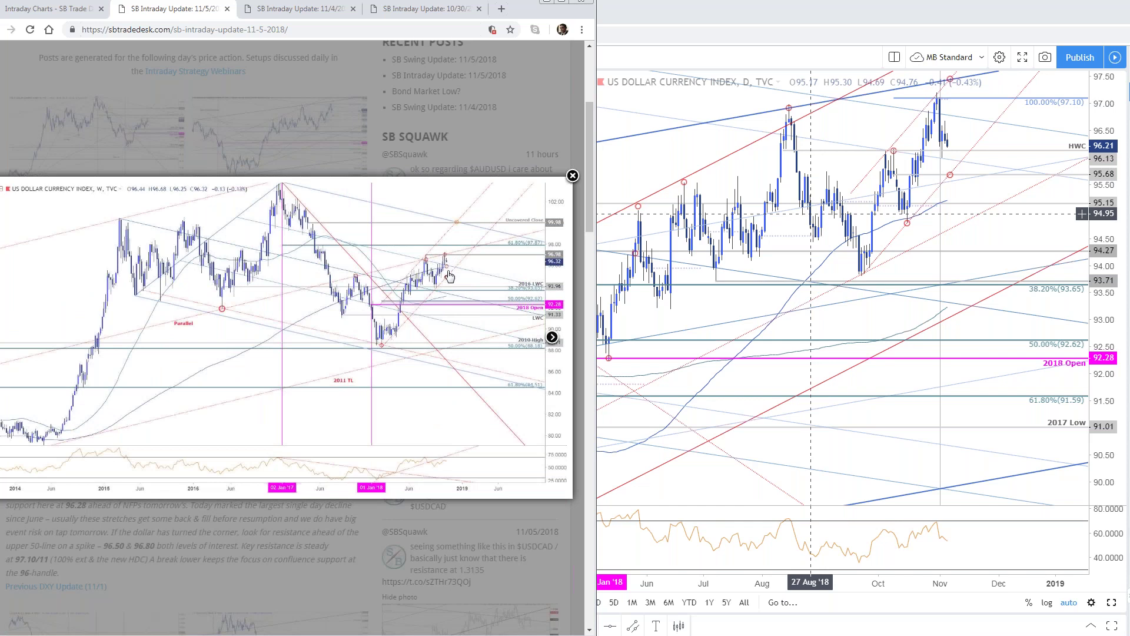
pyautogui.click(571, 176)
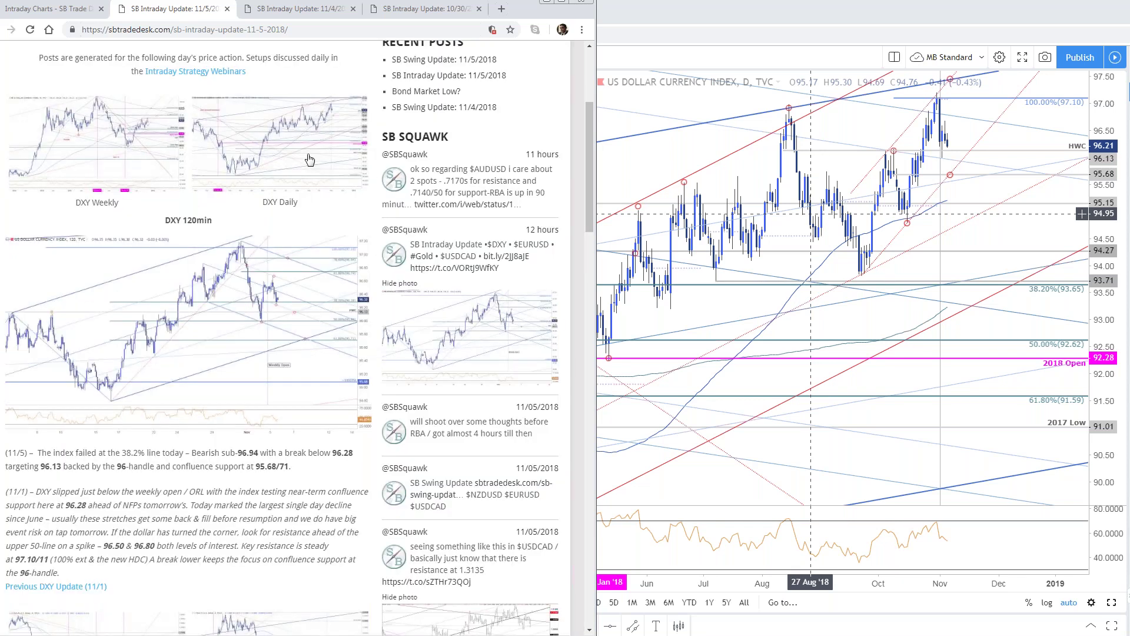
# Step: View the enlarged DXY Daily and DXY 120min chart images in the post
pyautogui.click(310, 159)
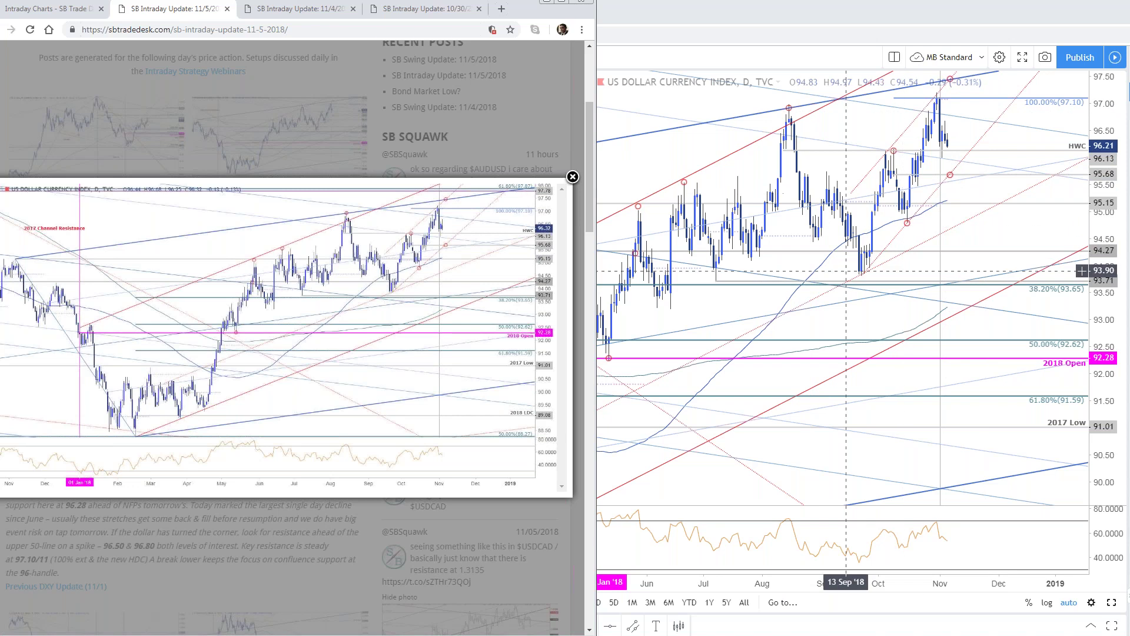
pyautogui.click(571, 177)
pyautogui.scroll(-2, 265, 265)
pyautogui.click(265, 247)
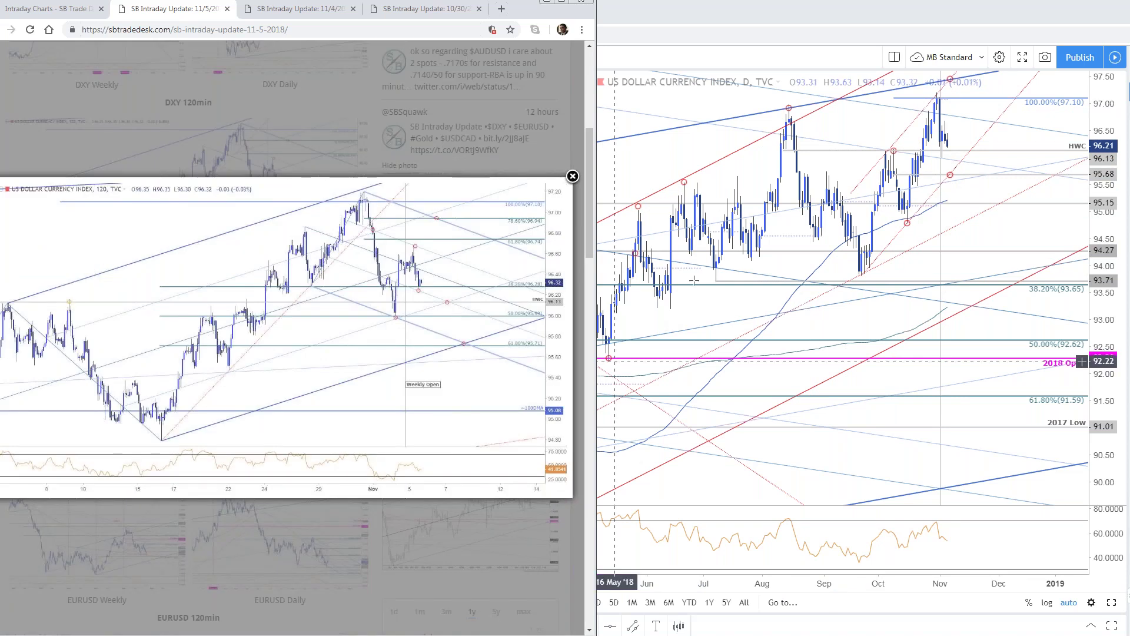
# Step: Switch to TradingView and maximize the 120-minute DXY chart, framing price action from early October to early November
pyautogui.click(728, 100)
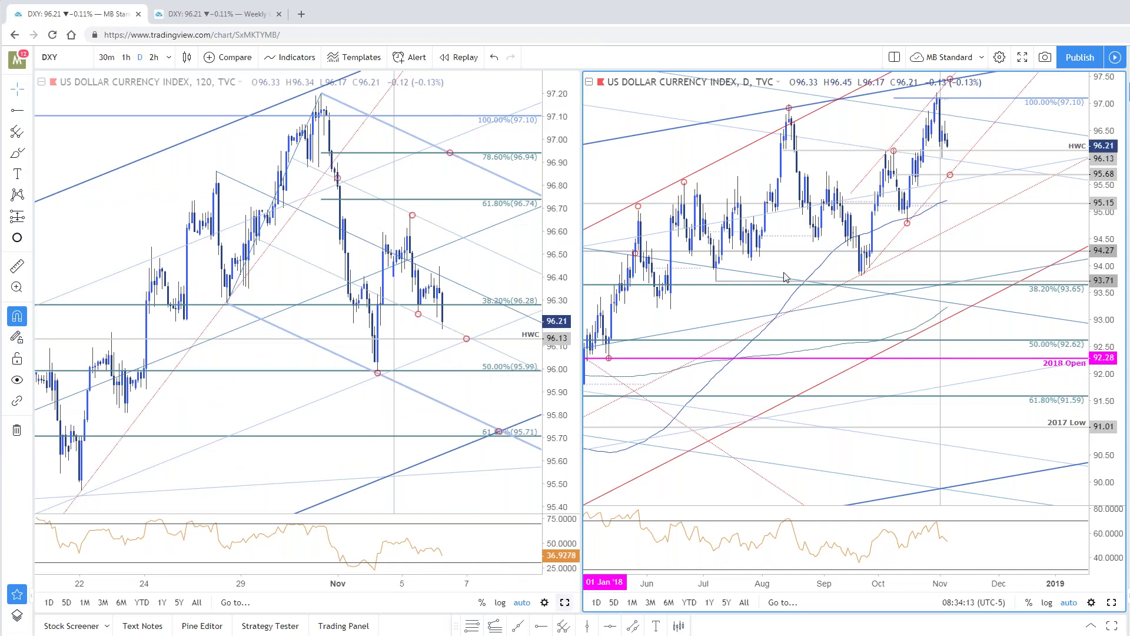
pyautogui.hotkey('alt', 'Return')
pyautogui.scroll(-2, 900, 373)
pyautogui.scroll(2, 1083, 326)
pyautogui.scroll(-3, 1088, 327)
pyautogui.moveTo(1010, 216); pyautogui.dragTo(927, 210)
pyautogui.moveTo(1105, 227); pyautogui.dragTo(1105, 246)
pyautogui.moveTo(1006, 198); pyautogui.dragTo(983, 200)
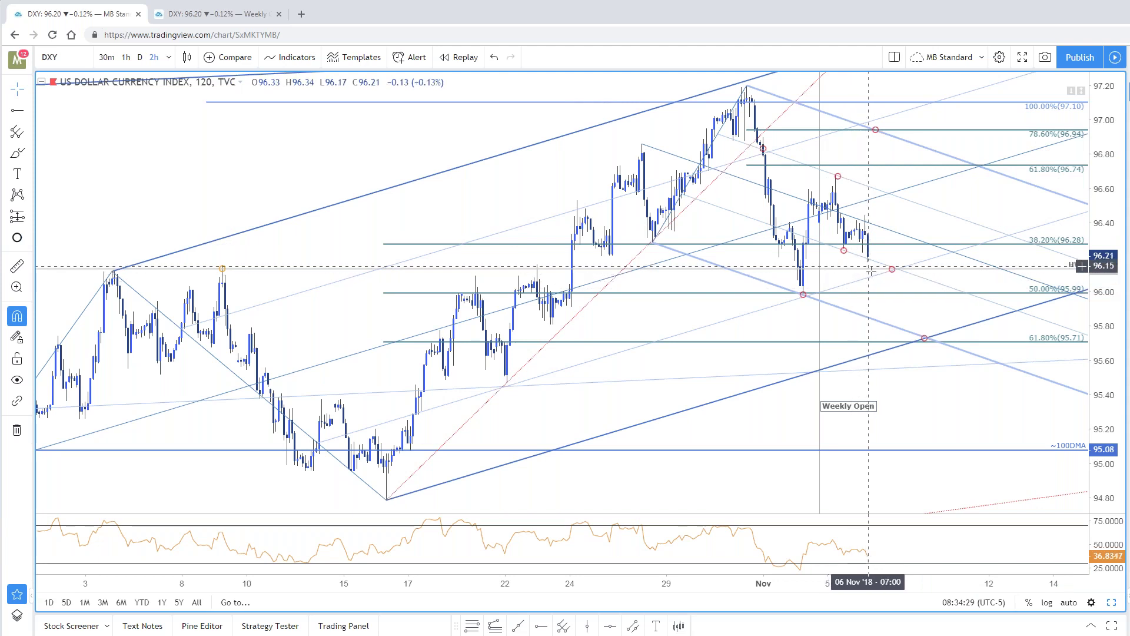
# Step: Bring up the weekly DXY chart from the other browser tab
pyautogui.scroll(-2, 571, 302)
pyautogui.scroll(-1, 706, 344)
pyautogui.hotkey('ctrl', 'Tab')
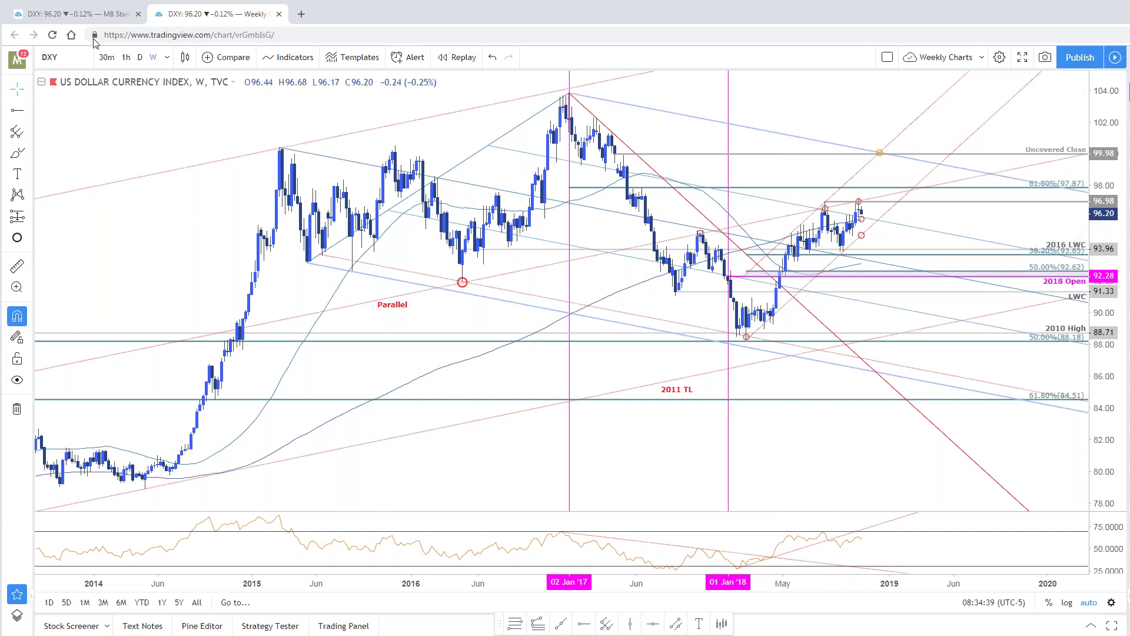
# Step: Return to the 120-minute DXY chart and trace the 96.13 HWC level back to its August origin
pyautogui.click(94, 17)
pyautogui.scroll(-5, 765, 336)
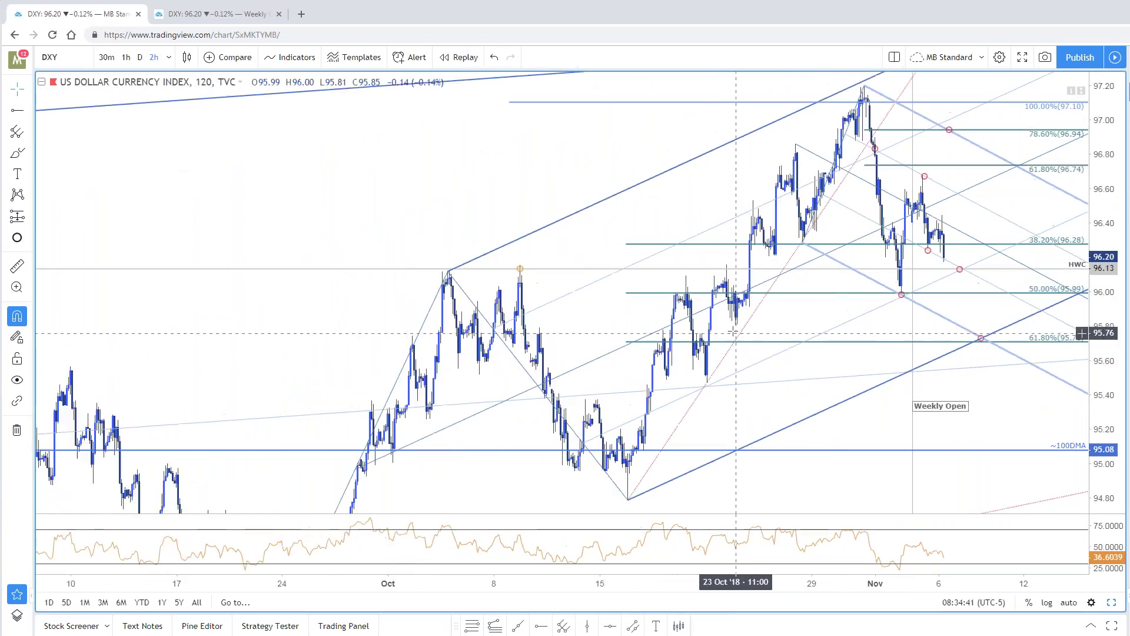
pyautogui.scroll(-3, 729, 339)
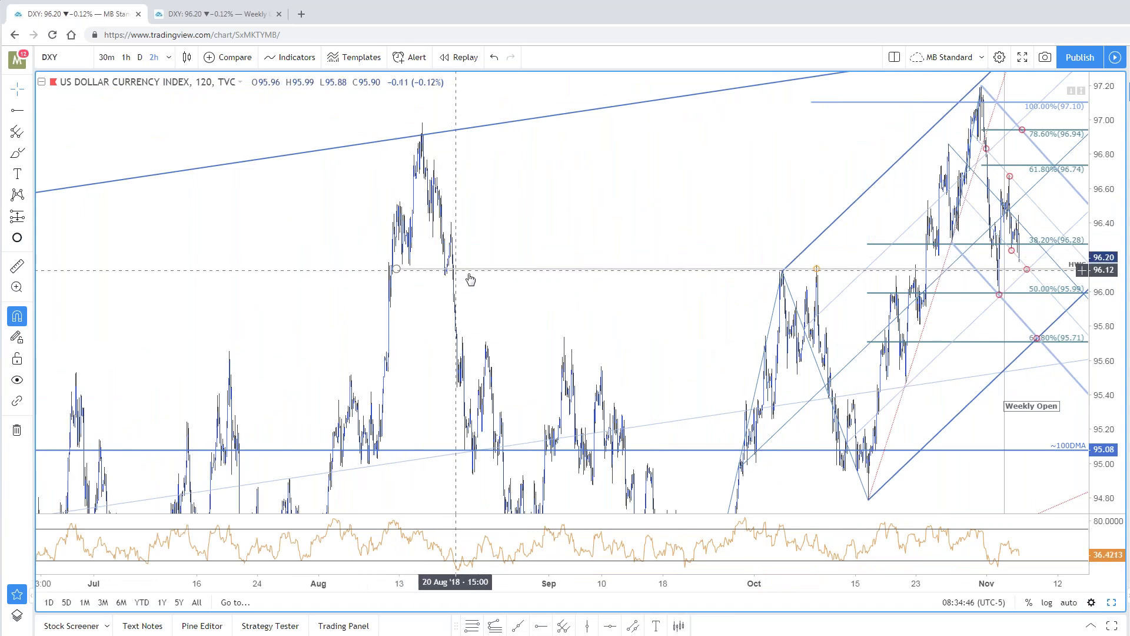
pyautogui.scroll(2, 646, 297)
pyautogui.scroll(1, 647, 297)
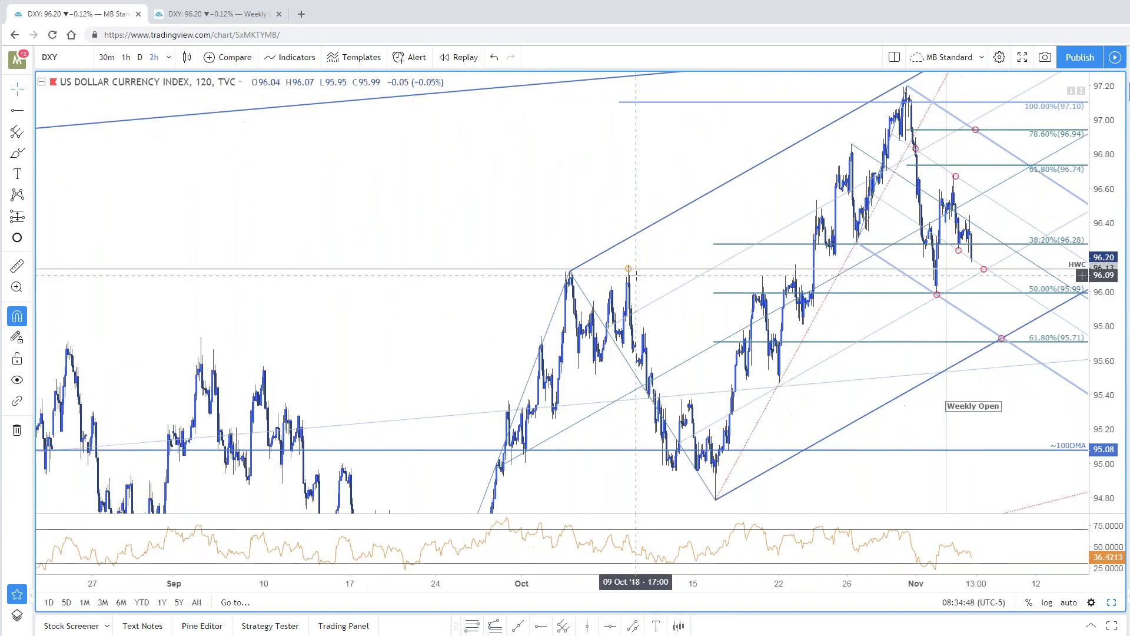
pyautogui.scroll(3, 813, 274)
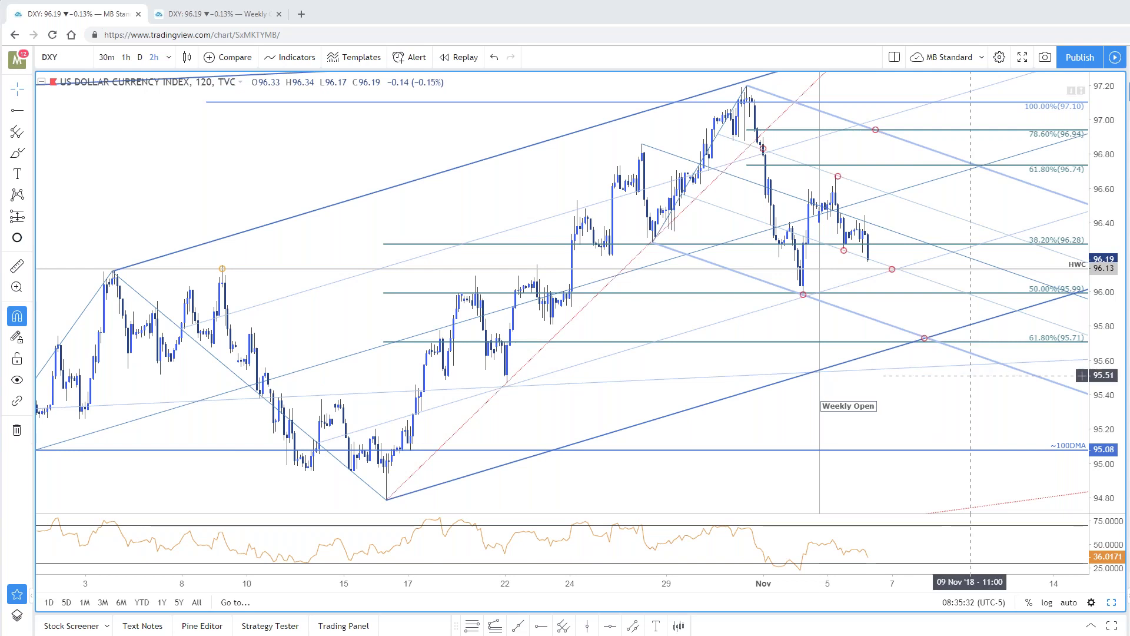
# Step: Open the style settings of the descending DXY pitchfork and move the dialog clear of recent price action
pyautogui.moveTo(1028, 185); pyautogui.dragTo(1006, 183)
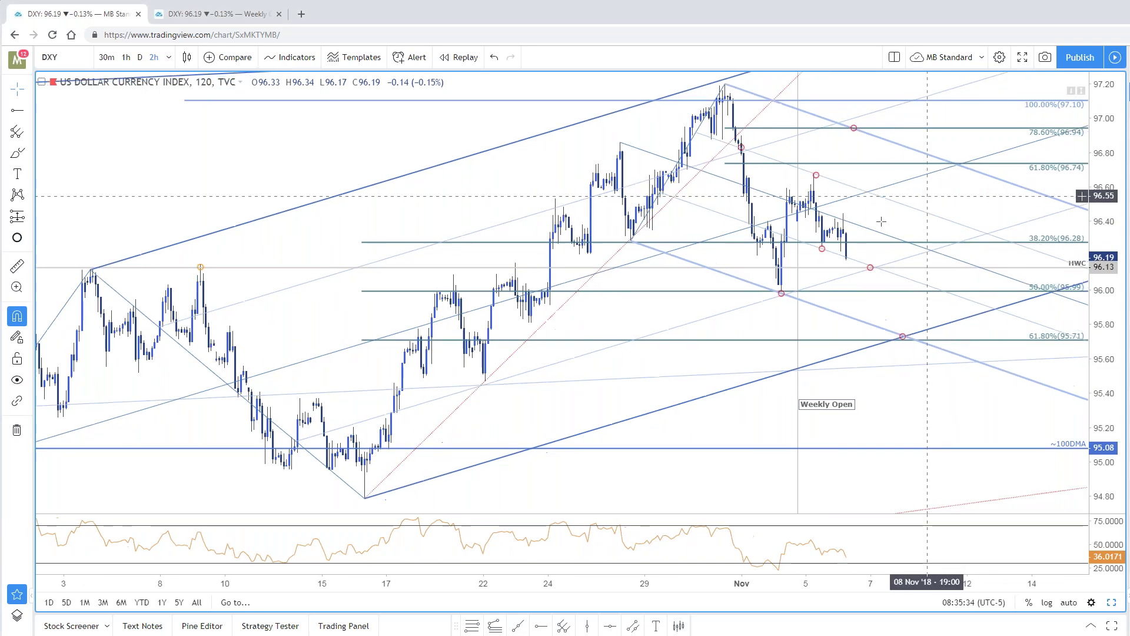
pyautogui.doubleClick(855, 193)
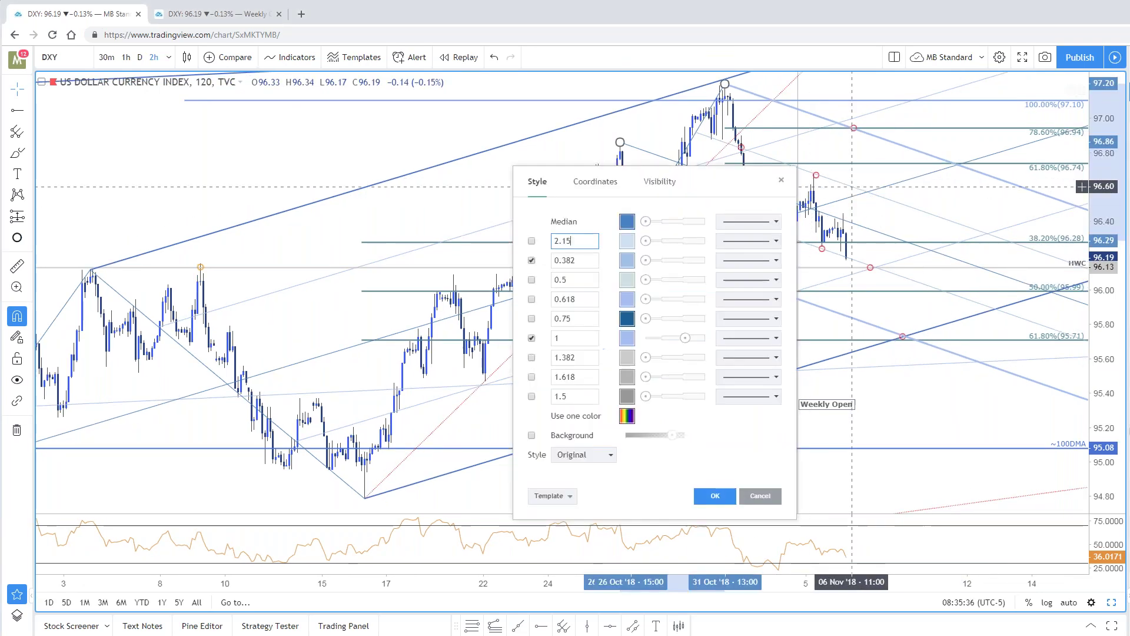
pyautogui.moveTo(714, 187); pyautogui.dragTo(500, 86)
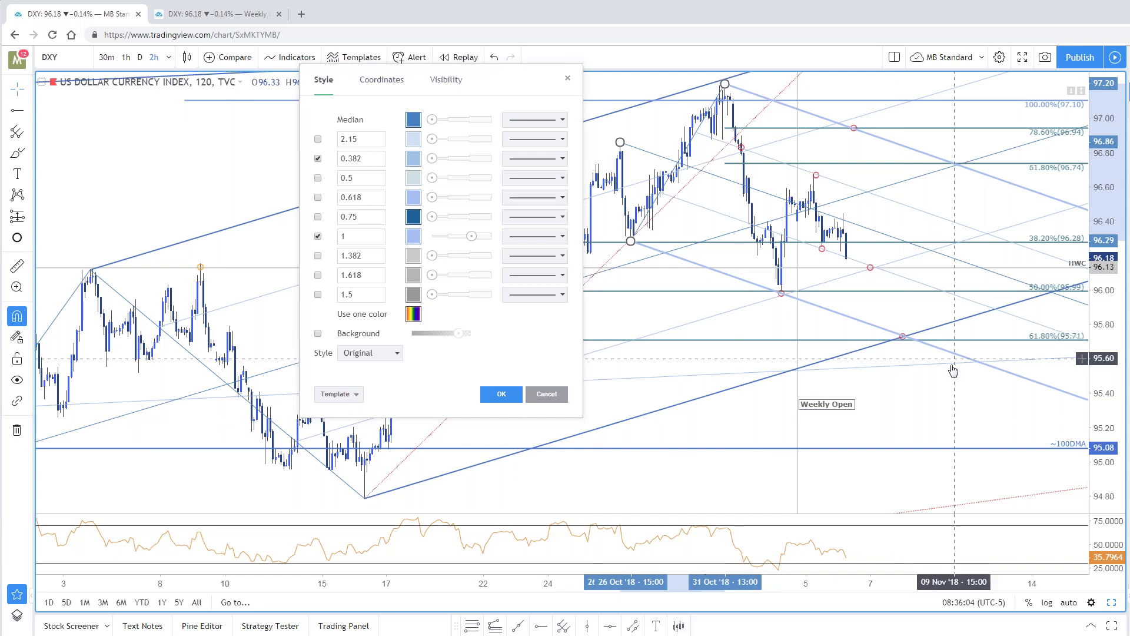
# Step: Move the circle marker at the 78.6% retracement down to about 96.57, where the descending inner parallel meets the rising line
pyautogui.click(853, 127)
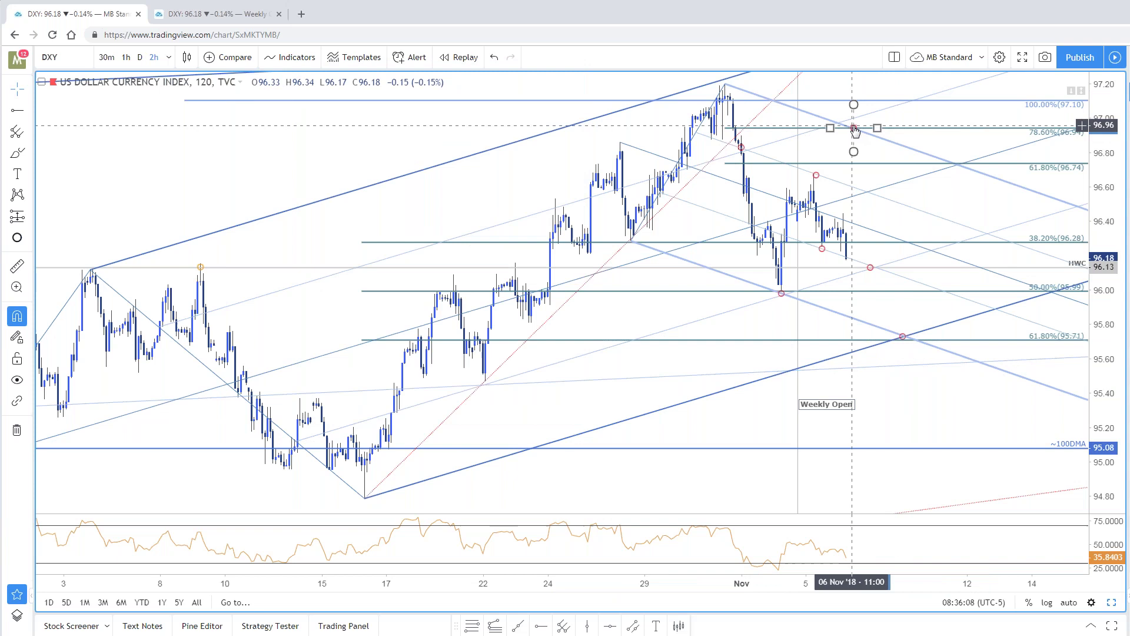
pyautogui.moveTo(854, 127); pyautogui.dragTo(867, 191)
pyautogui.click(943, 193)
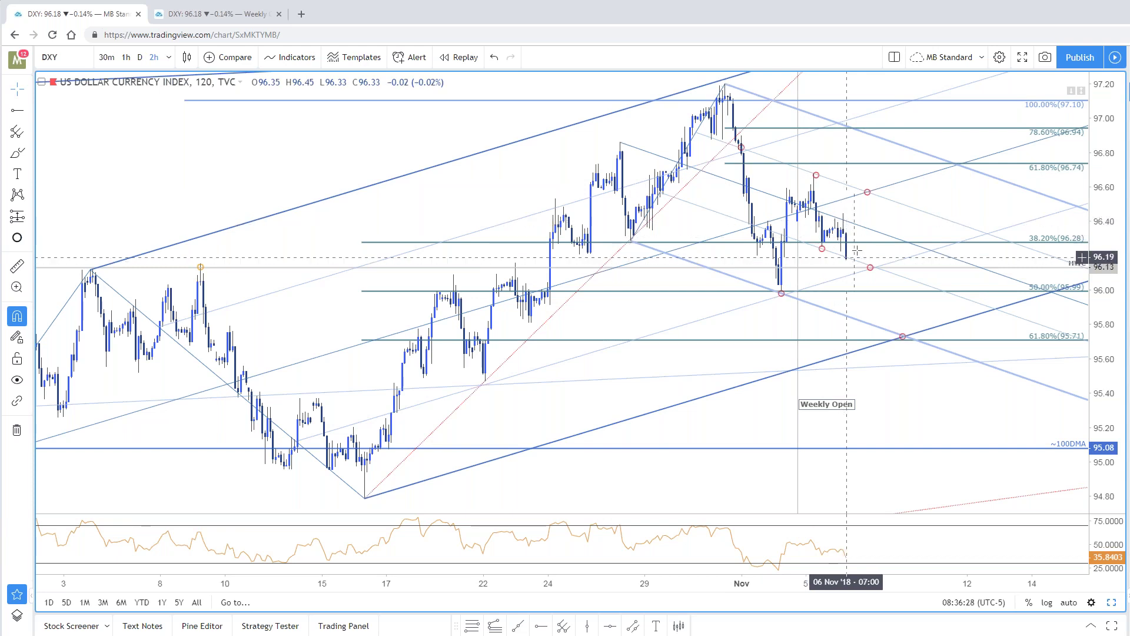
pyautogui.moveTo(868, 213); pyautogui.dragTo(874, 217)
pyautogui.moveTo(1100, 283); pyautogui.dragTo(1100, 273)
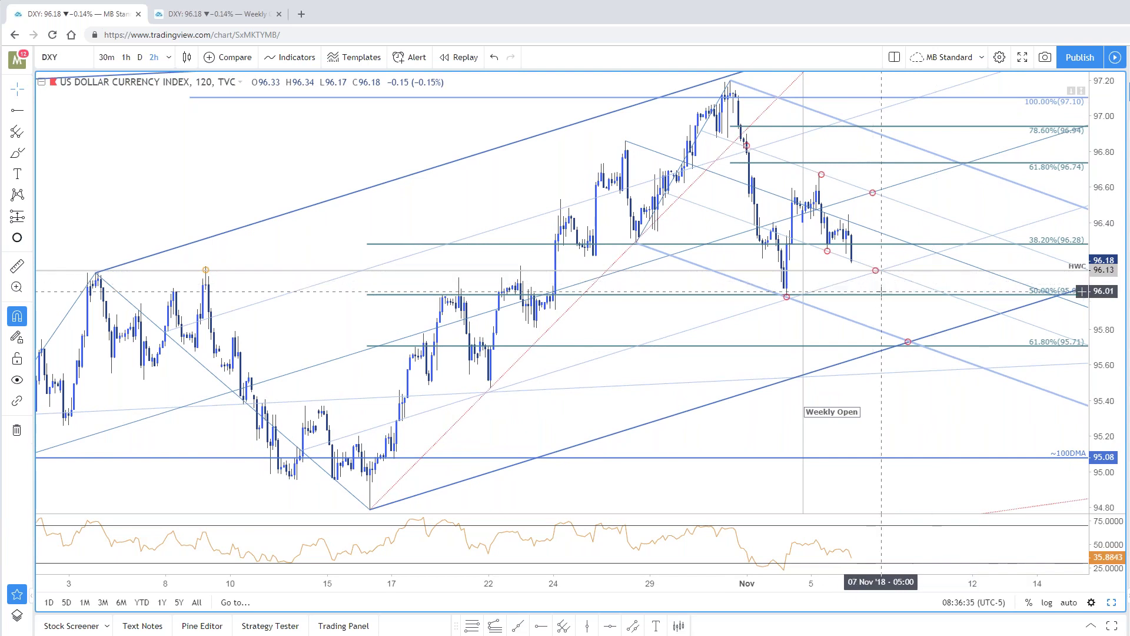
pyautogui.moveTo(899, 222)
pyautogui.mouseDown()
pyautogui.moveTo(918, 225)
pyautogui.moveTo(908, 220)
pyautogui.mouseUp()
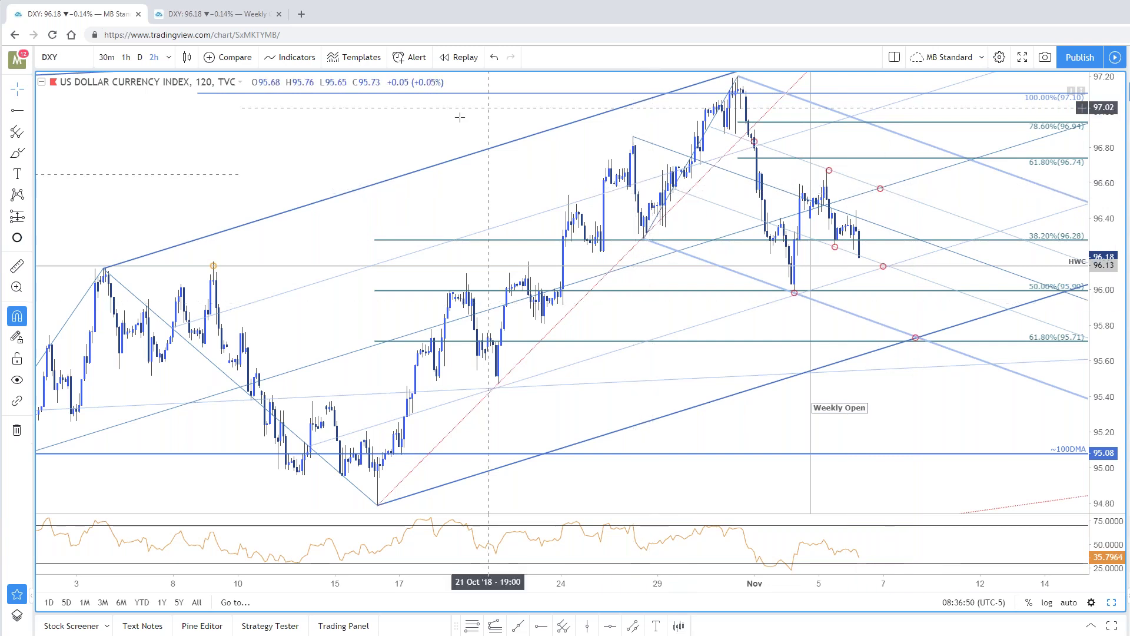
pyautogui.moveTo(405, 128); pyautogui.dragTo(396, 128)
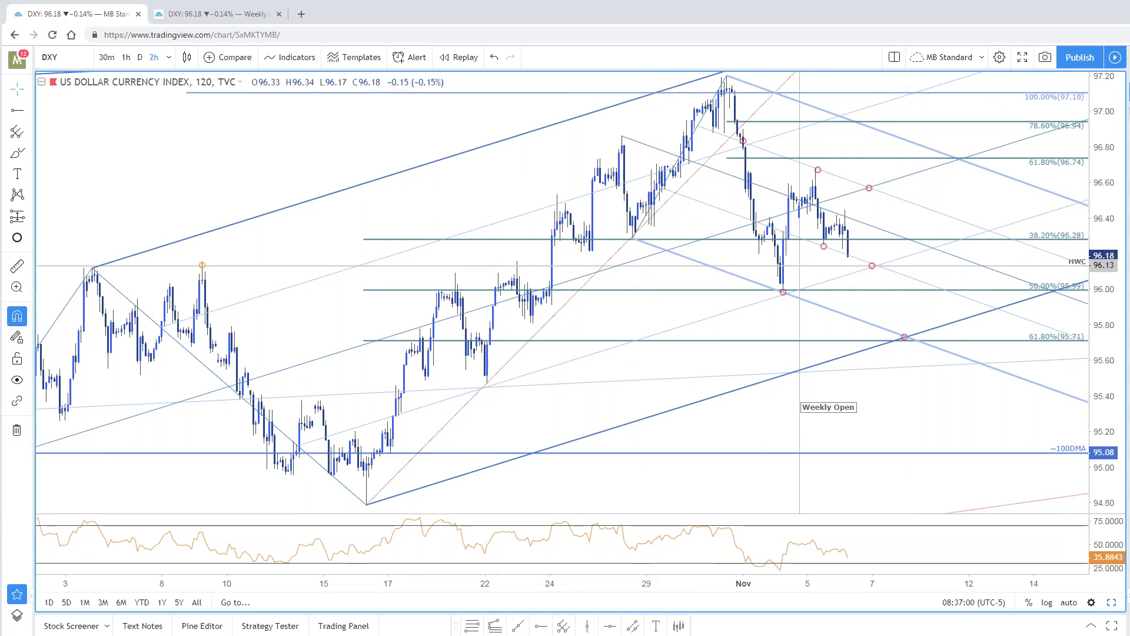
# Step: Load the EURUSD 120-minute chart and compress its price scale slightly
pyautogui.click(1128, 110)
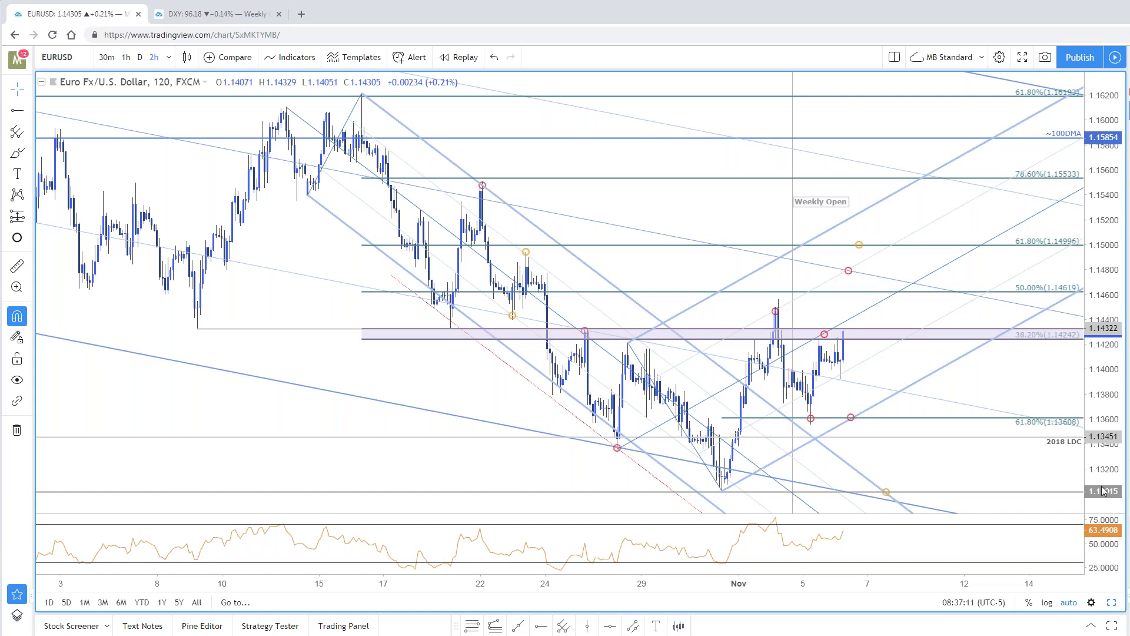
pyautogui.scroll(3, 971, 378)
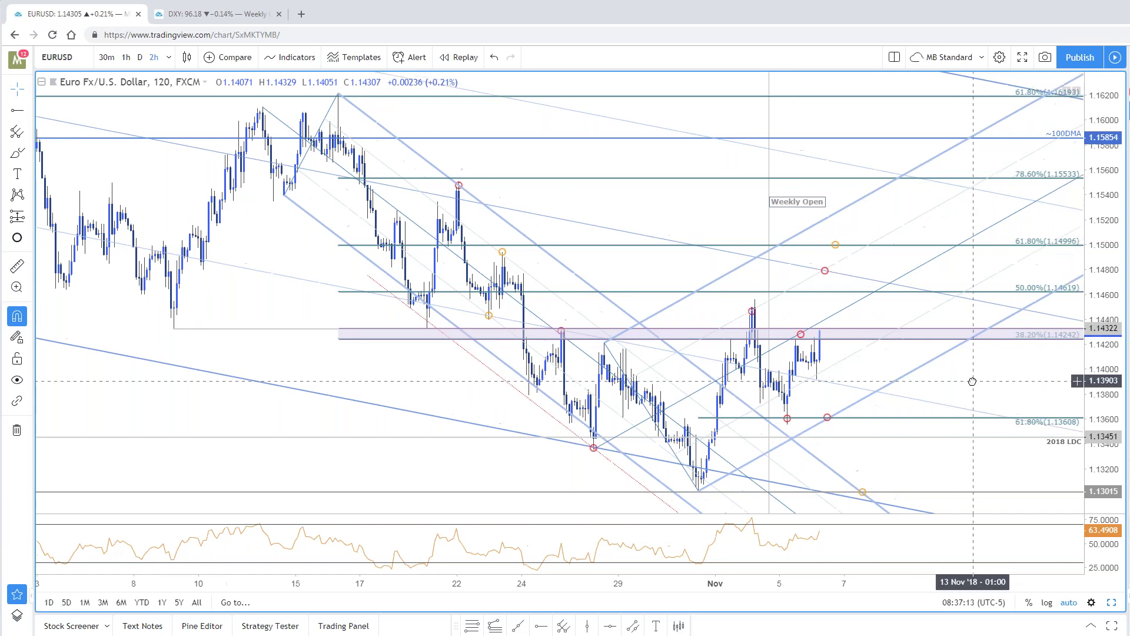
pyautogui.moveTo(1110, 371)
pyautogui.mouseDown()
pyautogui.moveTo(1109, 353)
pyautogui.moveTo(1114, 384)
pyautogui.mouseUp()
pyautogui.scroll(-1, 1076, 386)
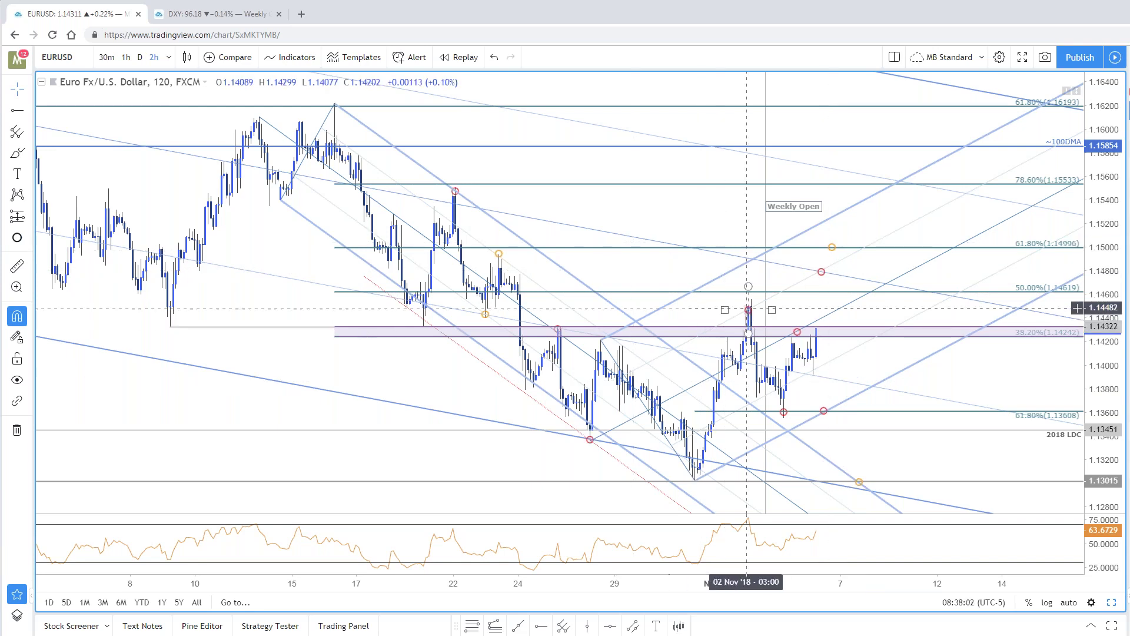
# Step: Examine EURUSD price action around the shaded 38.2% zone and the marked levels above it
pyautogui.click(824, 259)
pyautogui.click(818, 274)
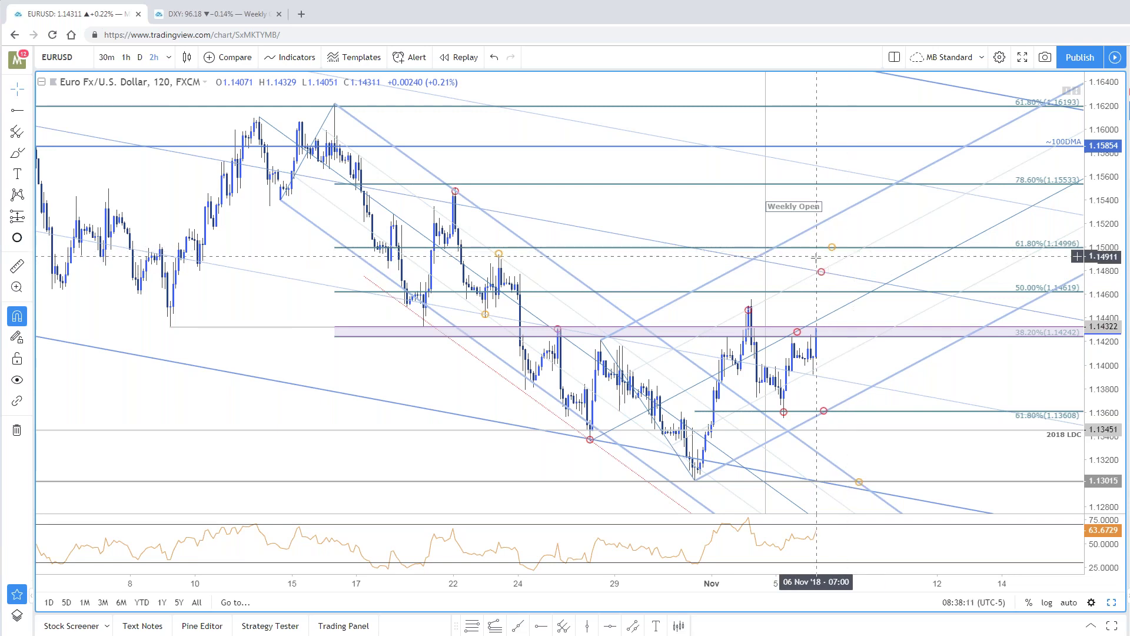
pyautogui.click(827, 332)
pyautogui.scroll(-1, 827, 331)
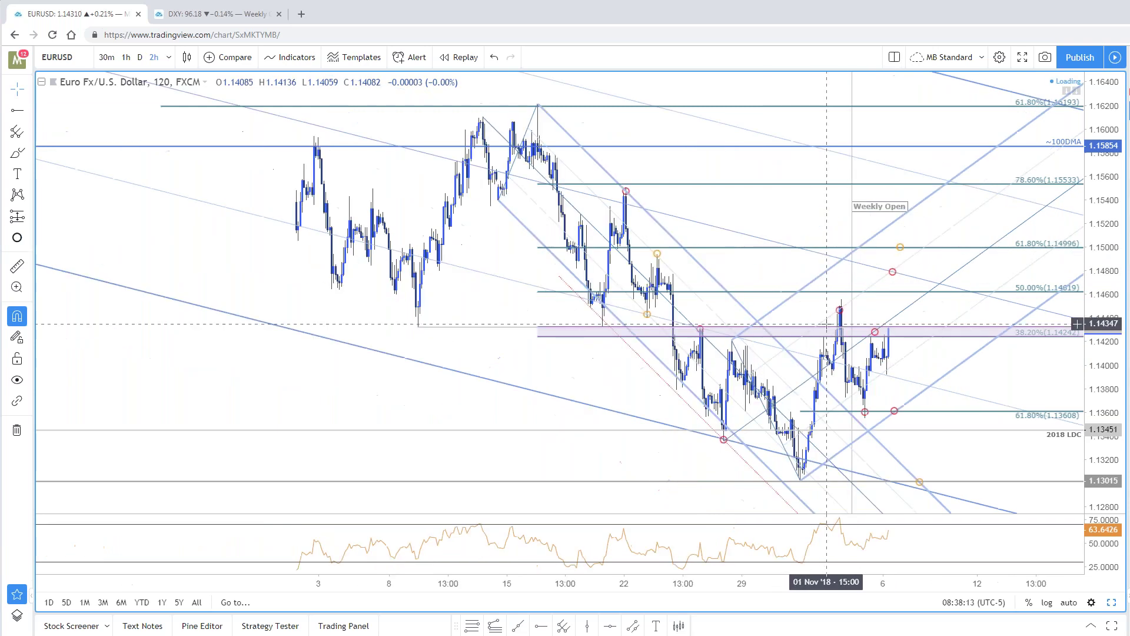
pyautogui.click(826, 331)
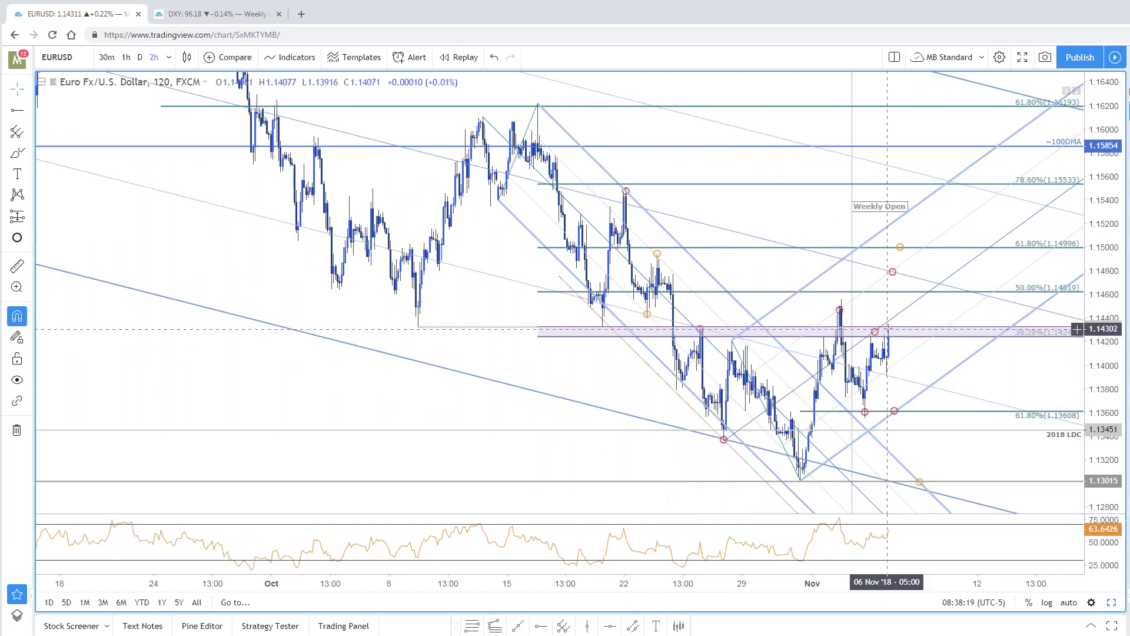
pyautogui.scroll(2, 887, 329)
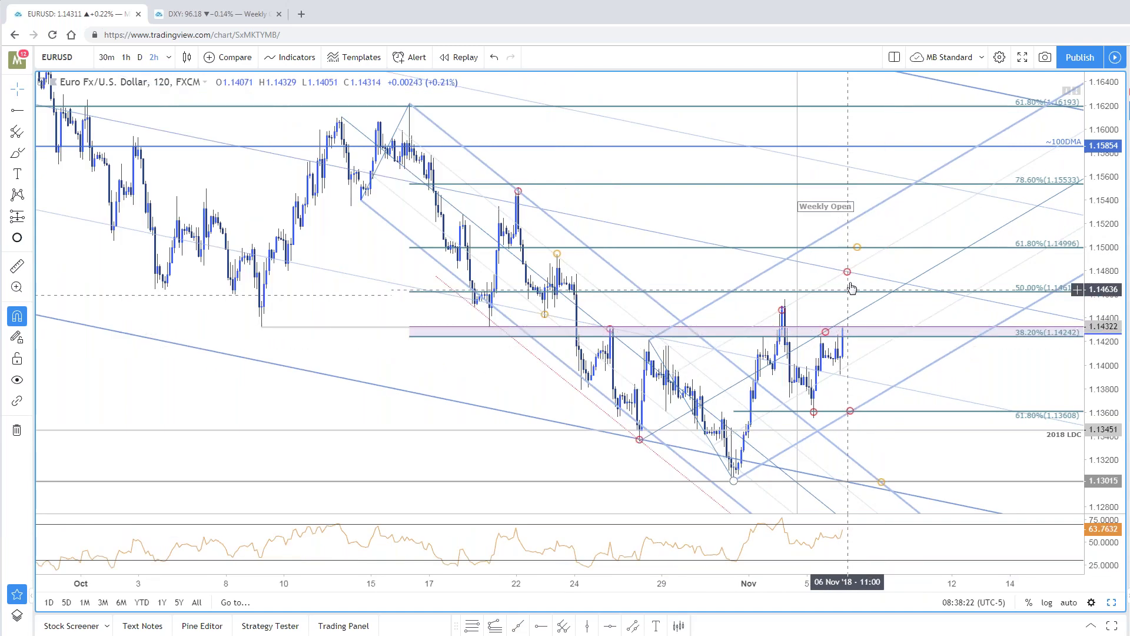
# Step: Check the DXY chart, return to EURUSD and reframe it on price action since mid-October
pyautogui.click(1129, 92)
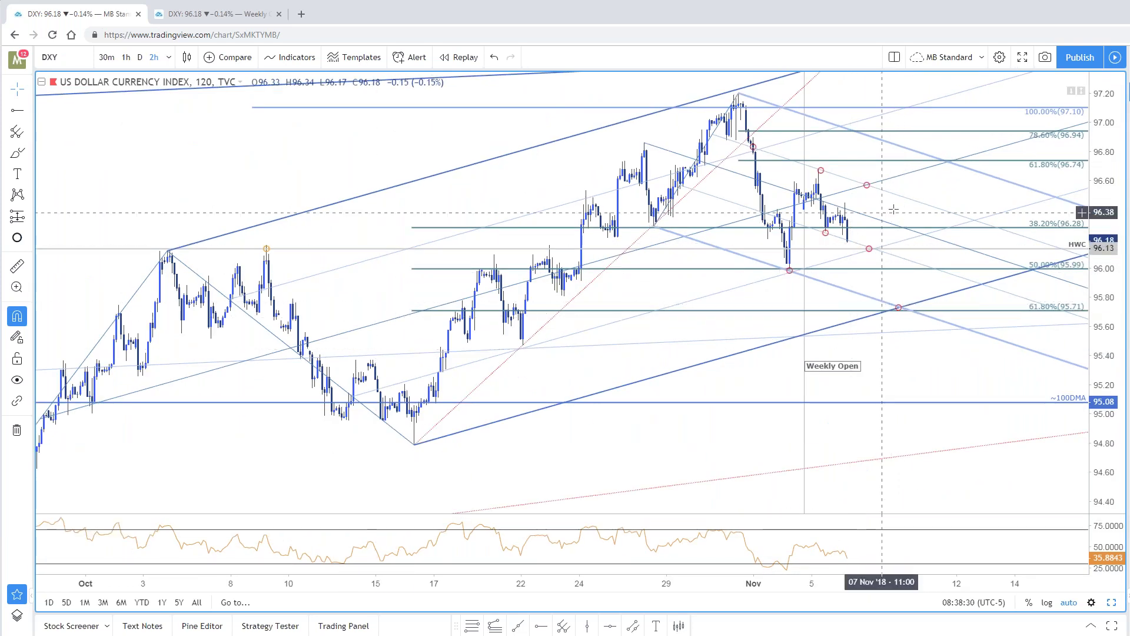
pyautogui.click(1129, 111)
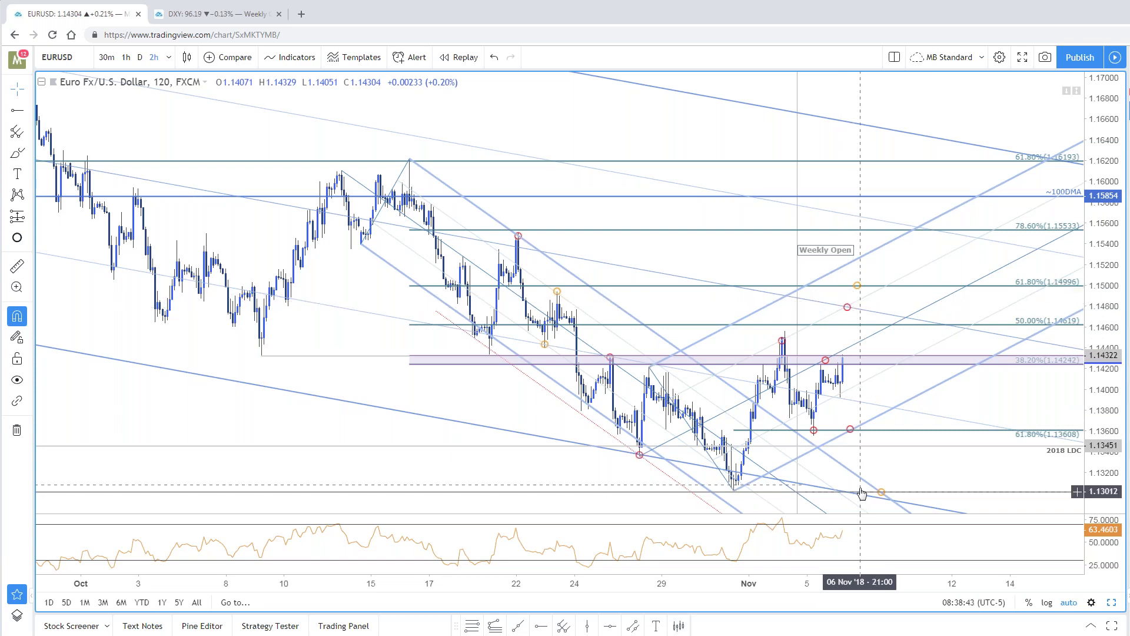
pyautogui.moveTo(719, 260); pyautogui.dragTo(715, 256)
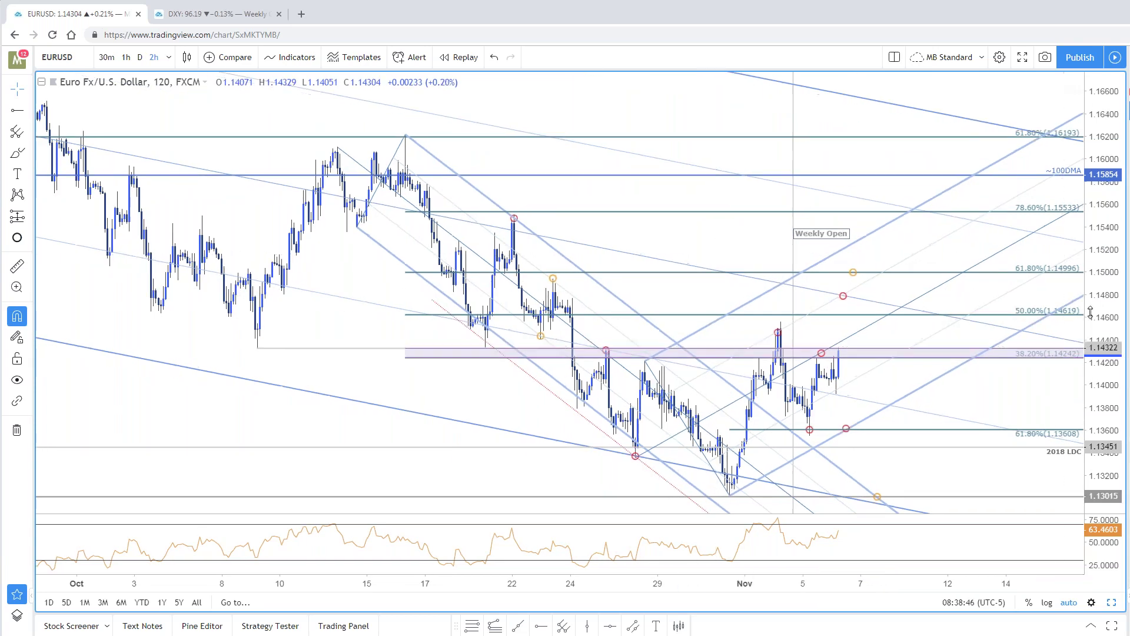
pyautogui.moveTo(968, 262); pyautogui.dragTo(960, 234)
pyautogui.scroll(1, 960, 234)
pyautogui.moveTo(872, 437); pyautogui.dragTo(888, 429)
pyautogui.scroll(2, 887, 429)
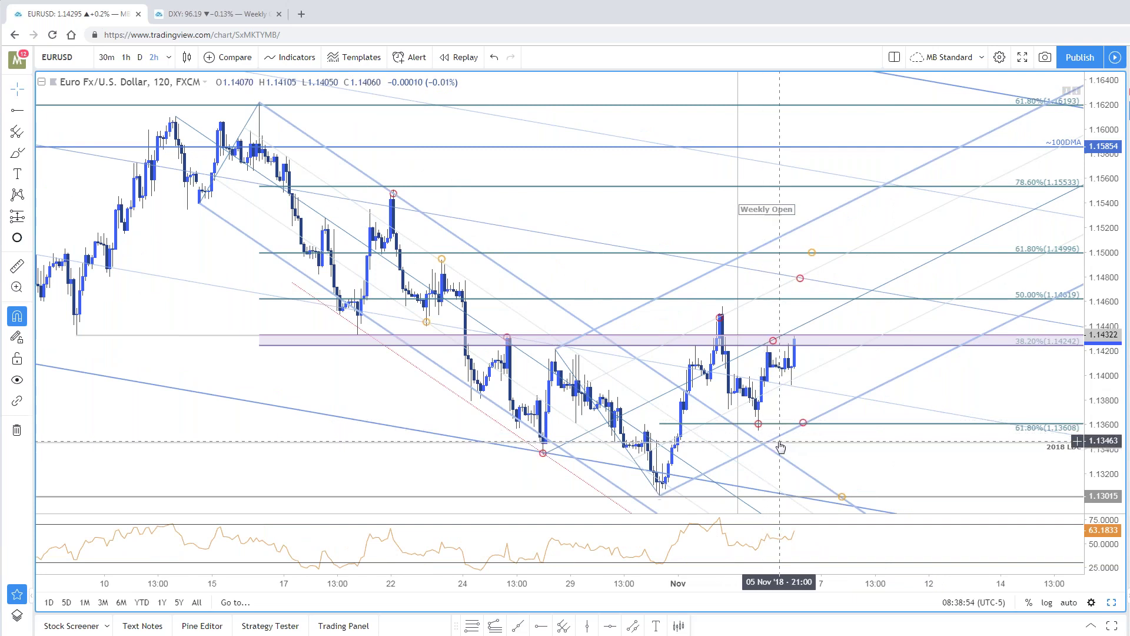
# Step: Change the EURUSD chart interval to 60 minutes
pyautogui.scroll(-1, 780, 449)
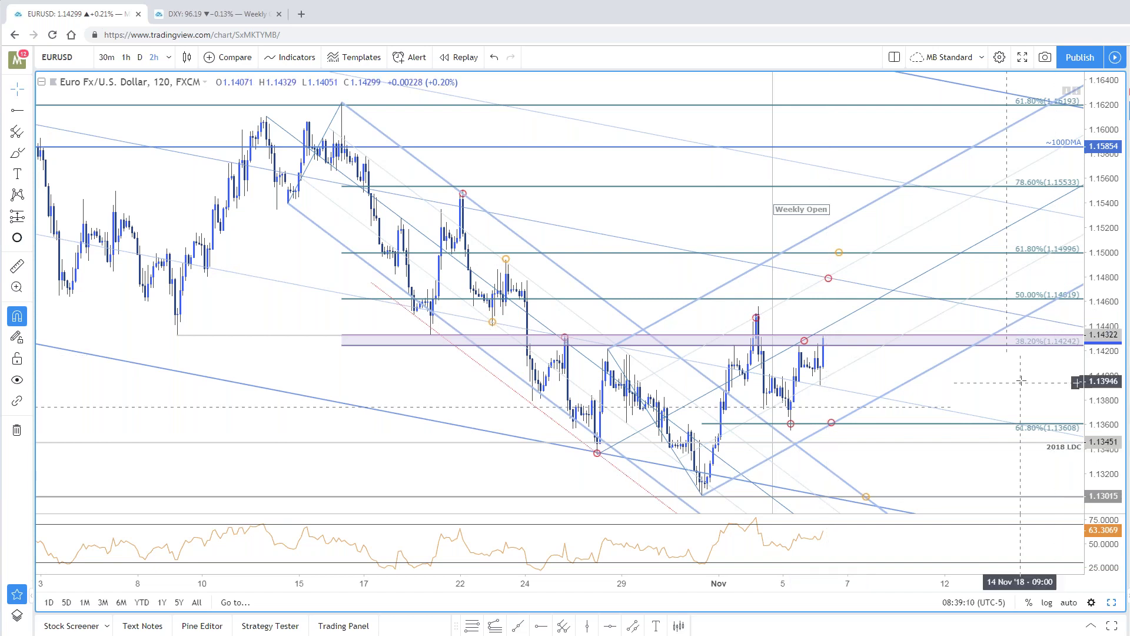
pyautogui.scroll(3, 1039, 366)
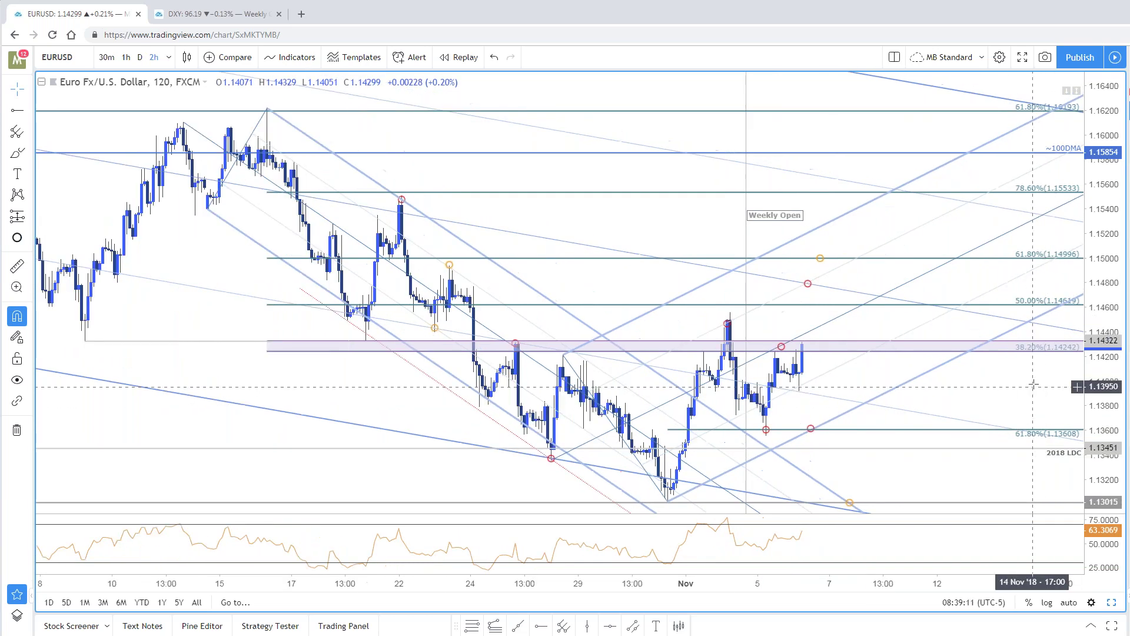
pyautogui.scroll(-3, 1034, 384)
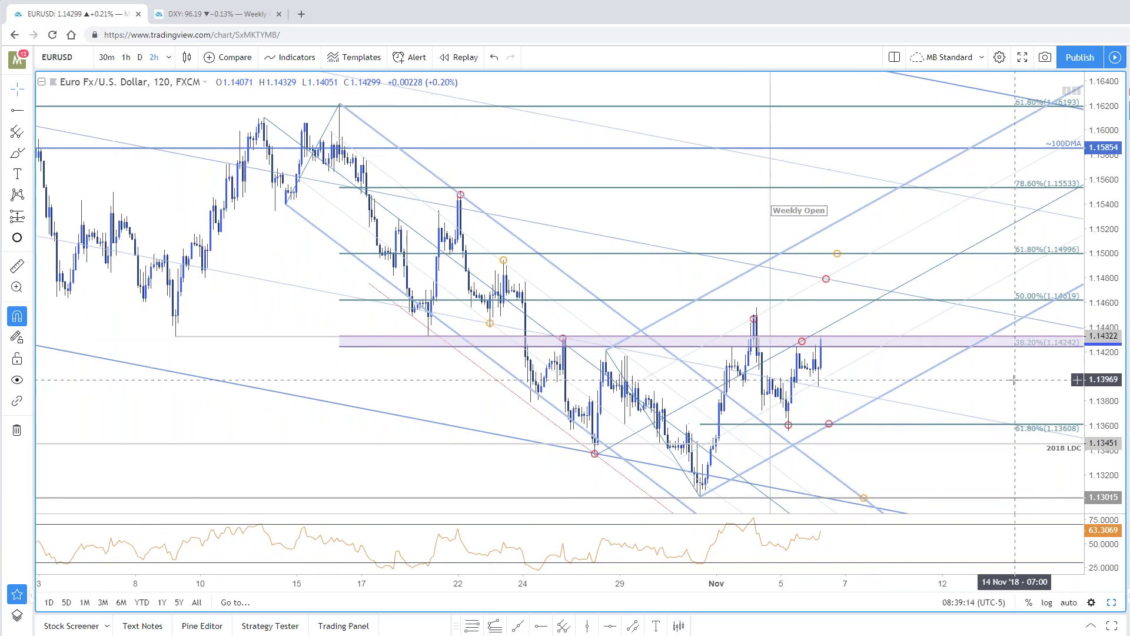
pyautogui.write('60')
pyautogui.press('Return')
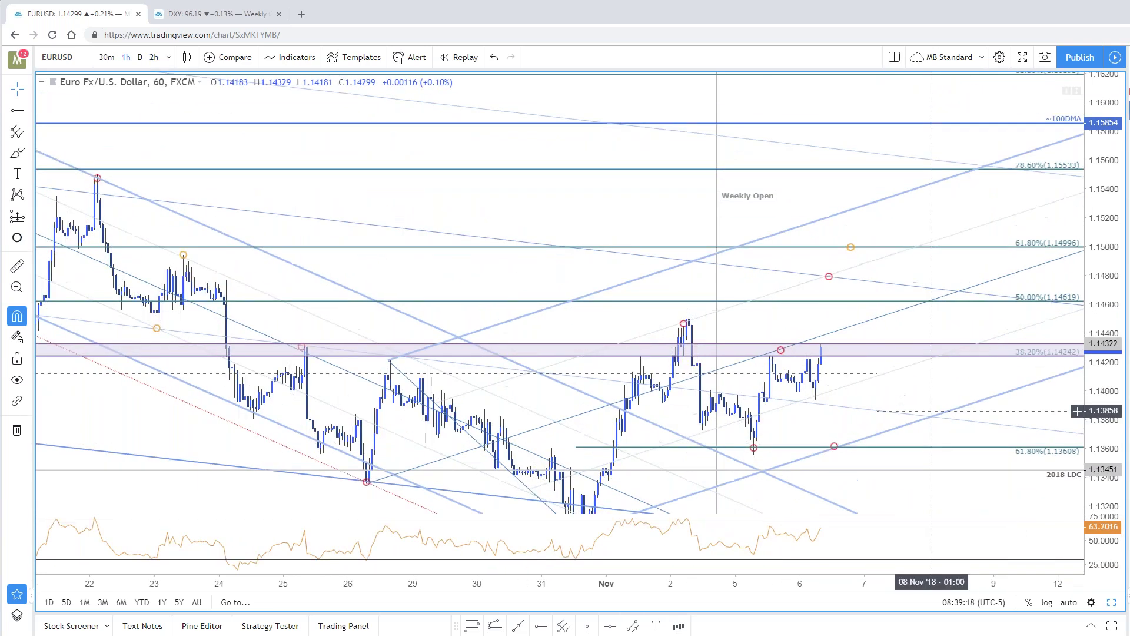
# Step: Reframe the EURUSD 60-minute chart on price action from October 22 into early November
pyautogui.moveTo(981, 323); pyautogui.dragTo(1007, 322)
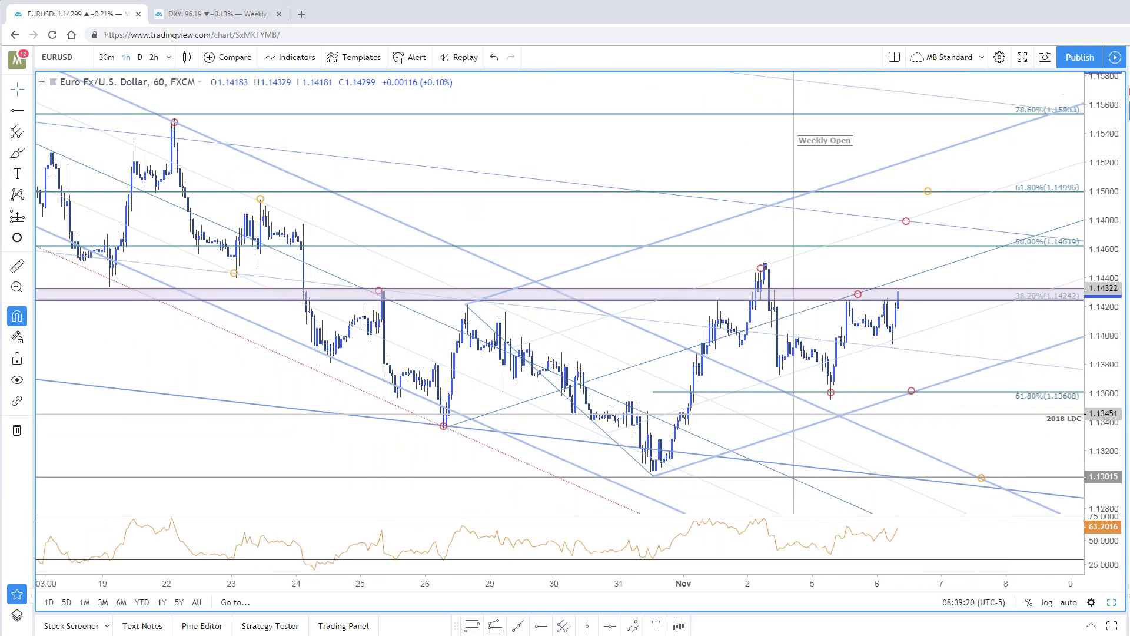
pyautogui.moveTo(639, 199); pyautogui.dragTo(617, 201)
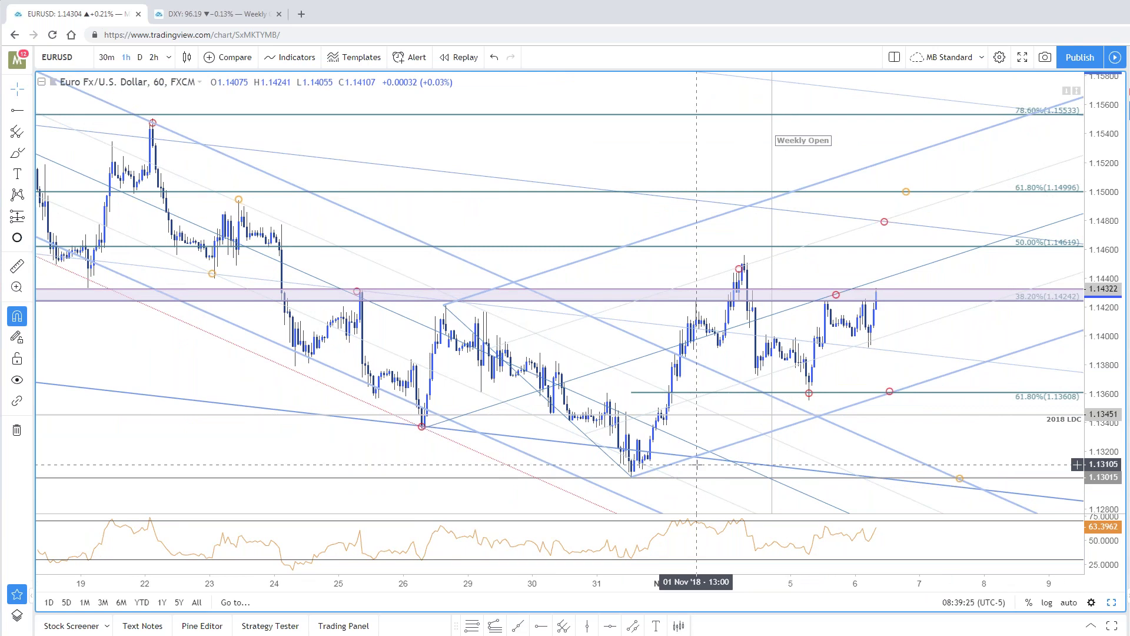
pyautogui.click(696, 464)
pyautogui.moveTo(607, 220); pyautogui.dragTo(589, 222)
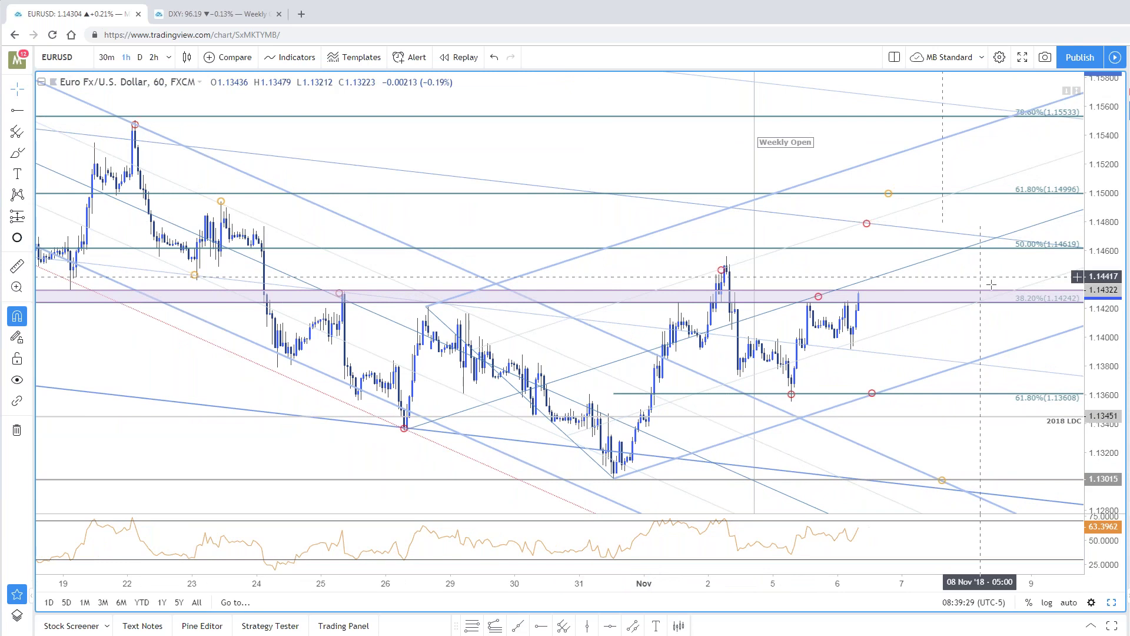
pyautogui.moveTo(1104, 236); pyautogui.dragTo(1102, 200)
pyautogui.moveTo(966, 204); pyautogui.dragTo(938, 189)
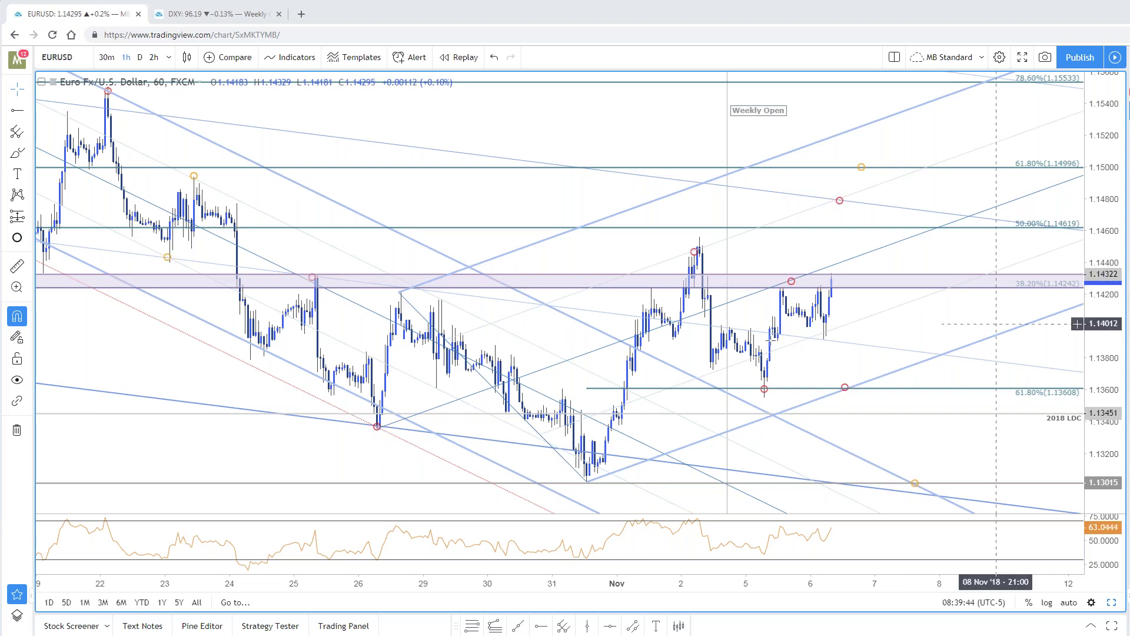
# Step: Show the EURUSD daily chart at full size, followed by the weekly chart
pyautogui.click(1111, 602)
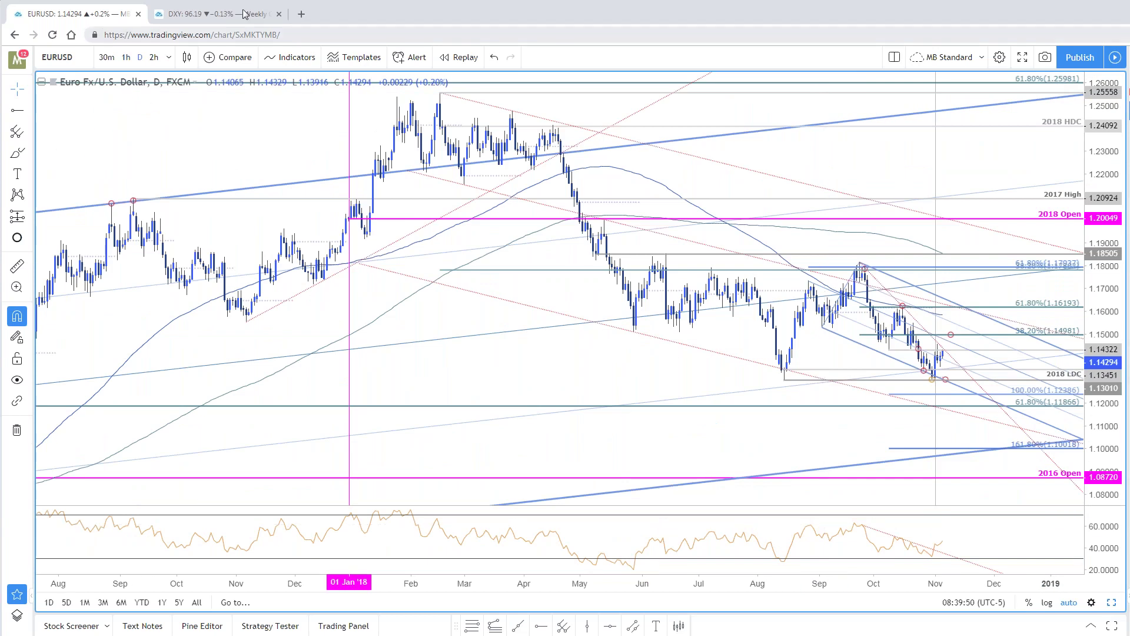
pyautogui.hotkey('ctrl', 'Tab')
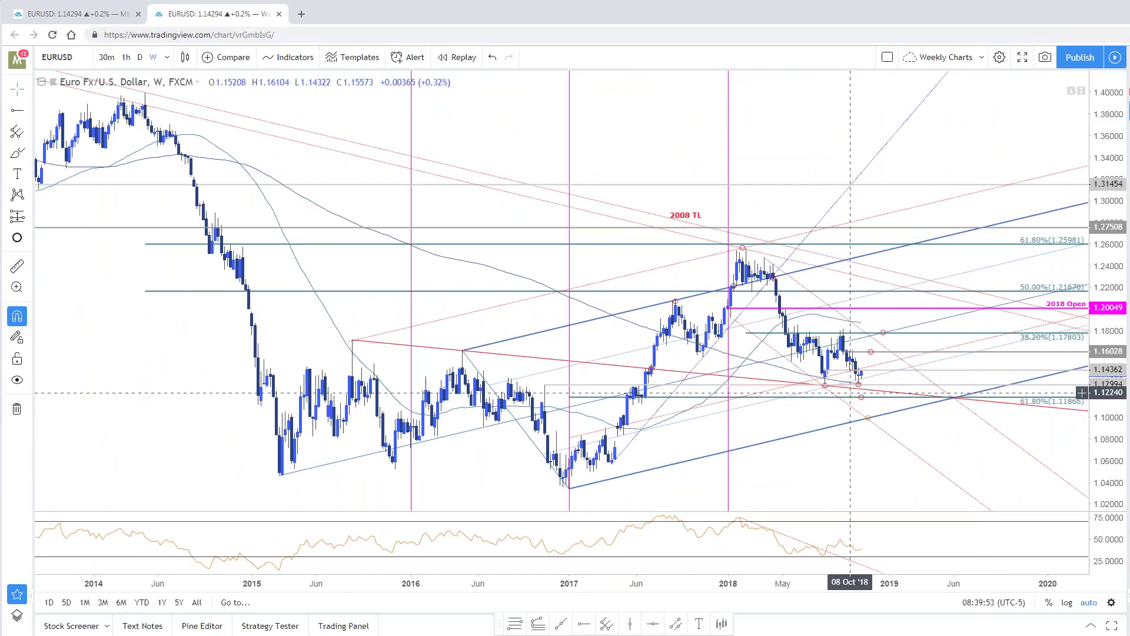
pyautogui.doubleClick(733, 360)
pyautogui.press('Escape')
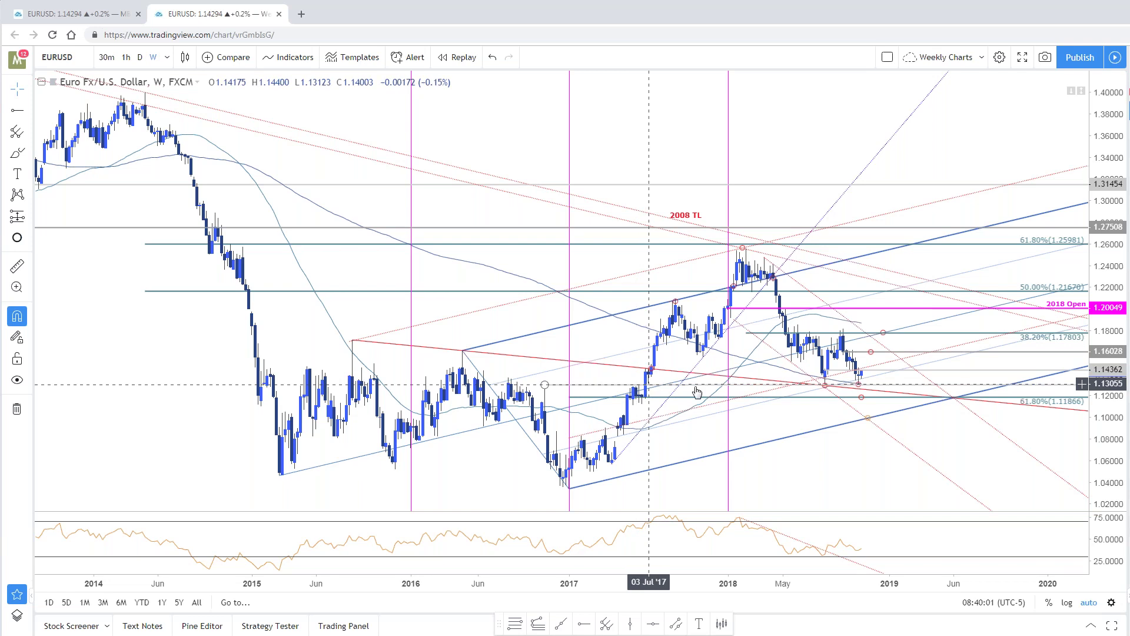
# Step: Examine EURUSD weekly price action since 2014 against the rising blue channel and the 61.8% retracement
pyautogui.moveTo(847, 503); pyautogui.dragTo(827, 471)
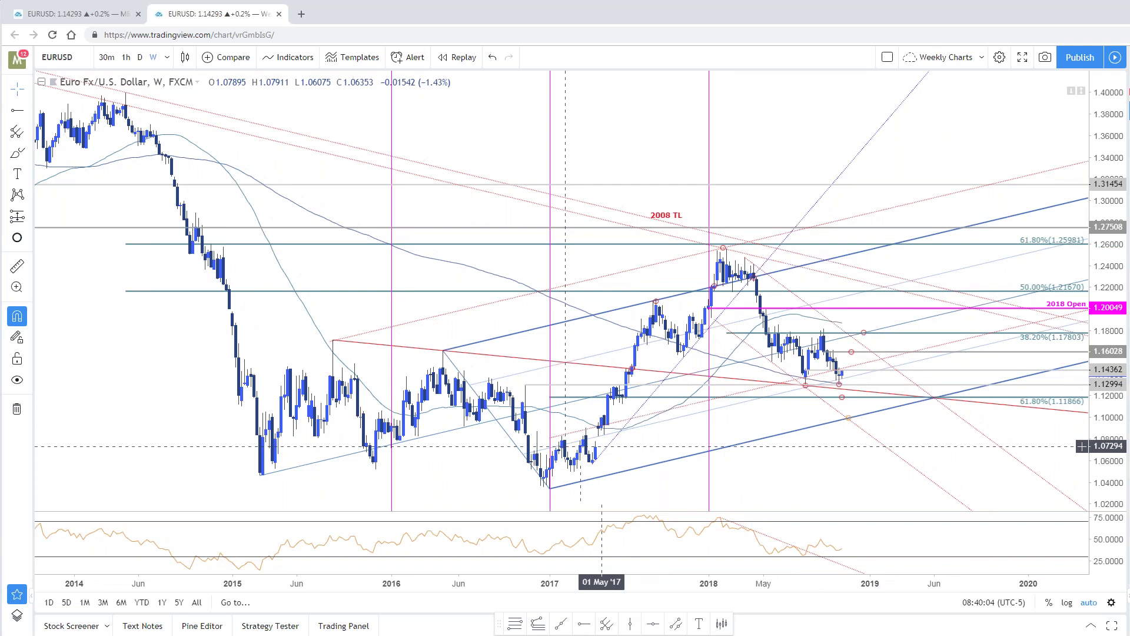
pyautogui.doubleClick(647, 425)
pyautogui.click(759, 496)
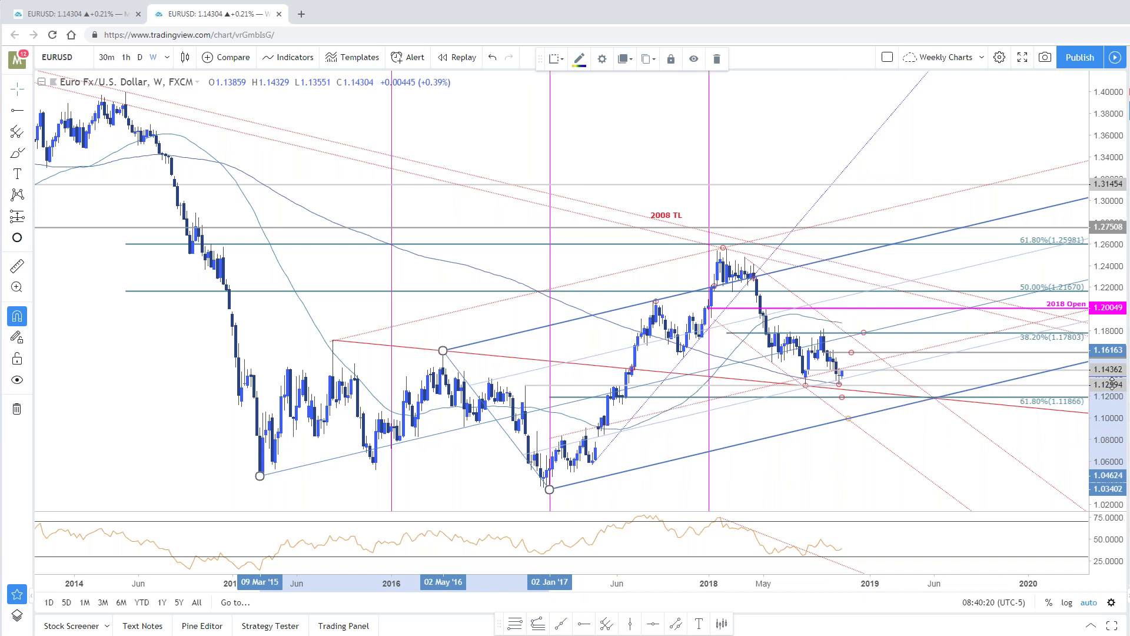
pyautogui.moveTo(1107, 386); pyautogui.dragTo(1107, 379)
pyautogui.moveTo(812, 482); pyautogui.dragTo(801, 465)
pyautogui.scroll(-2, 818, 481)
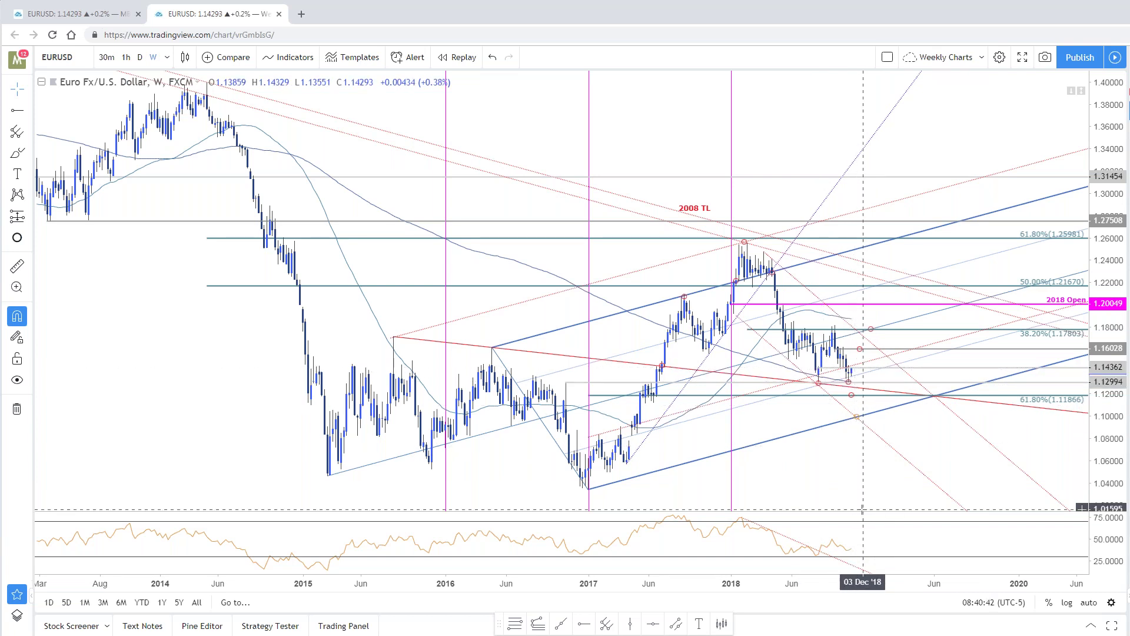
# Step: Return to the EURUSD daily chart and compare its recent lows with the 60-minute chart
pyautogui.click(100, 14)
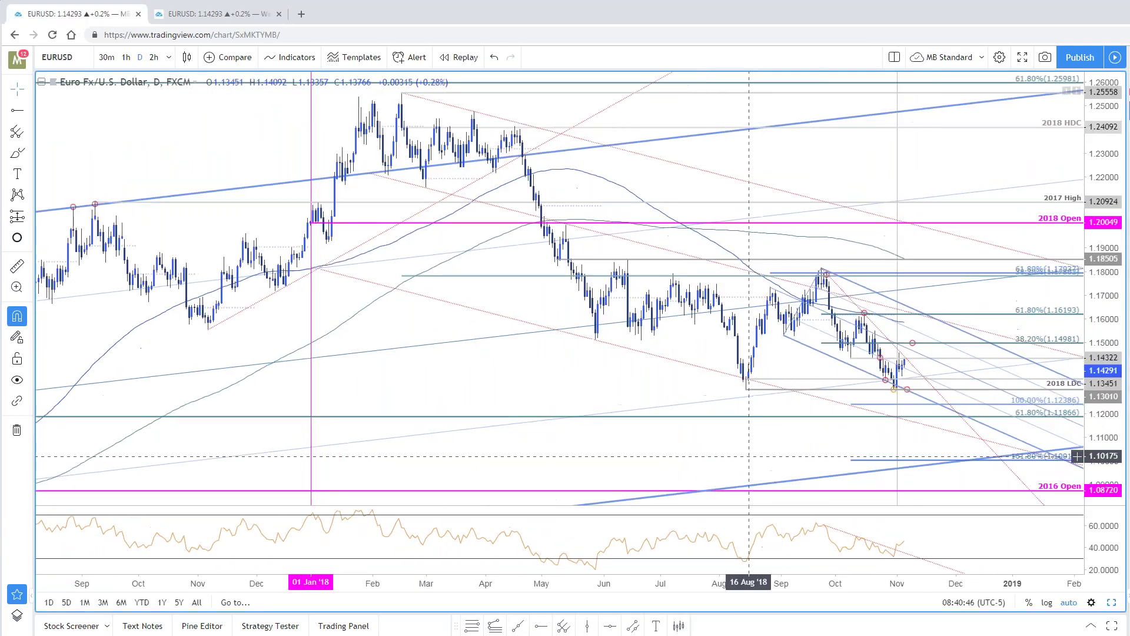
pyautogui.scroll(2, 759, 441)
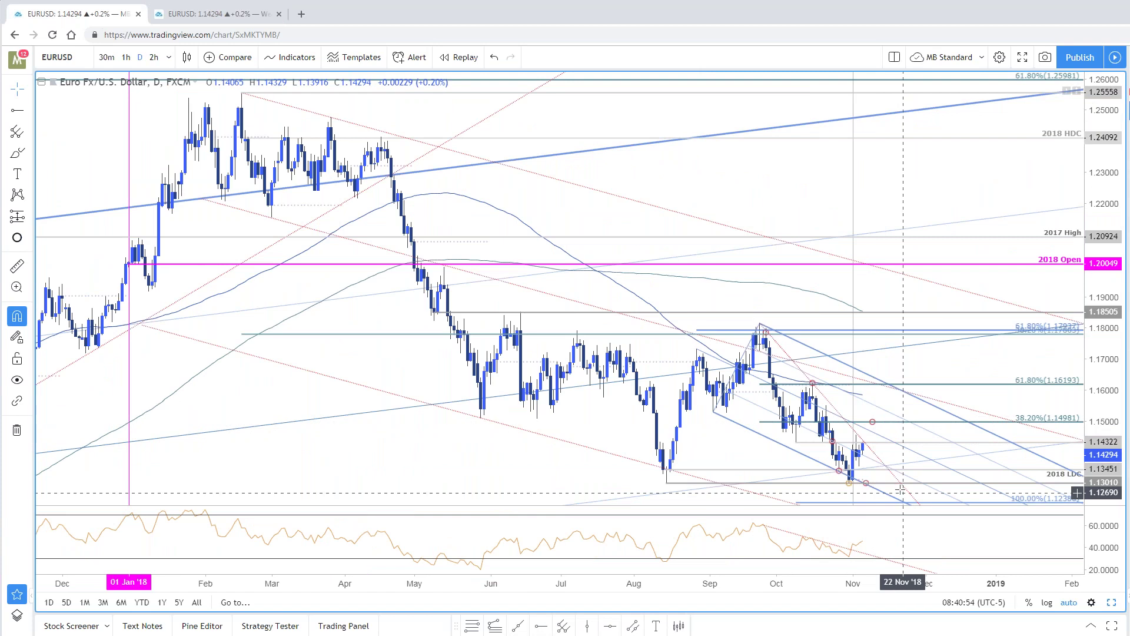
pyautogui.scroll(-1, 915, 482)
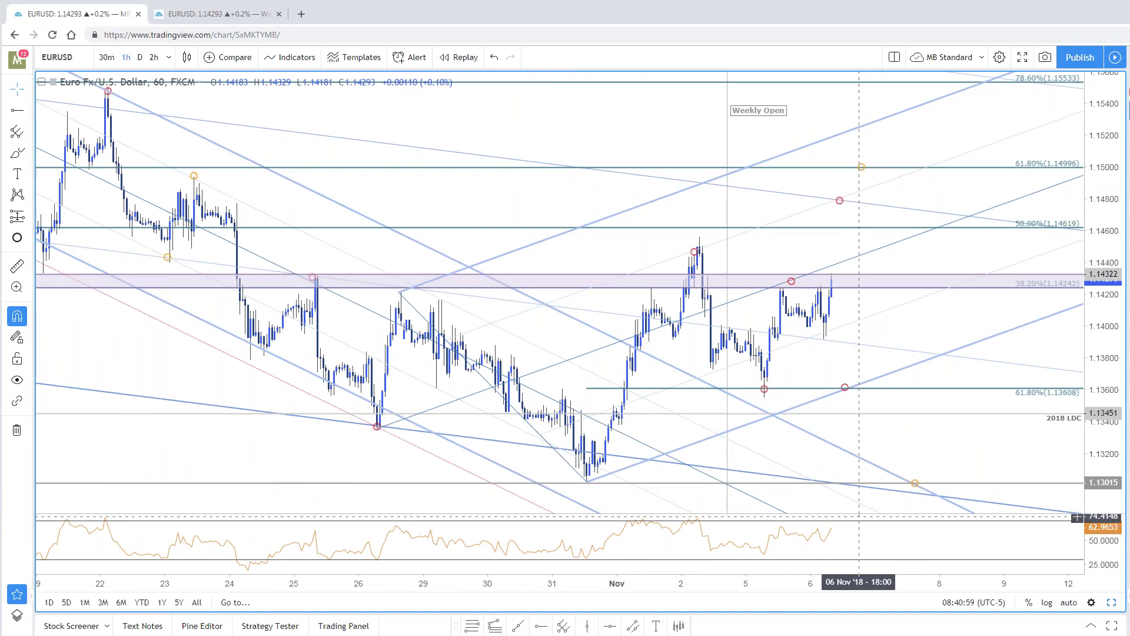
pyautogui.scroll(-1, 486, 390)
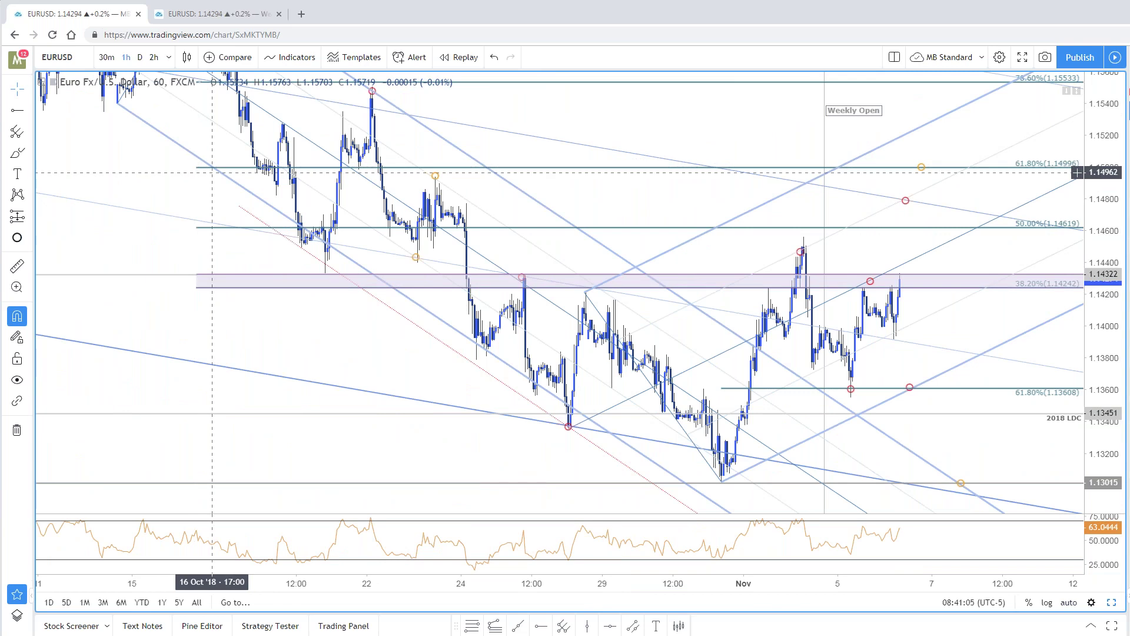
pyautogui.scroll(2, 853, 303)
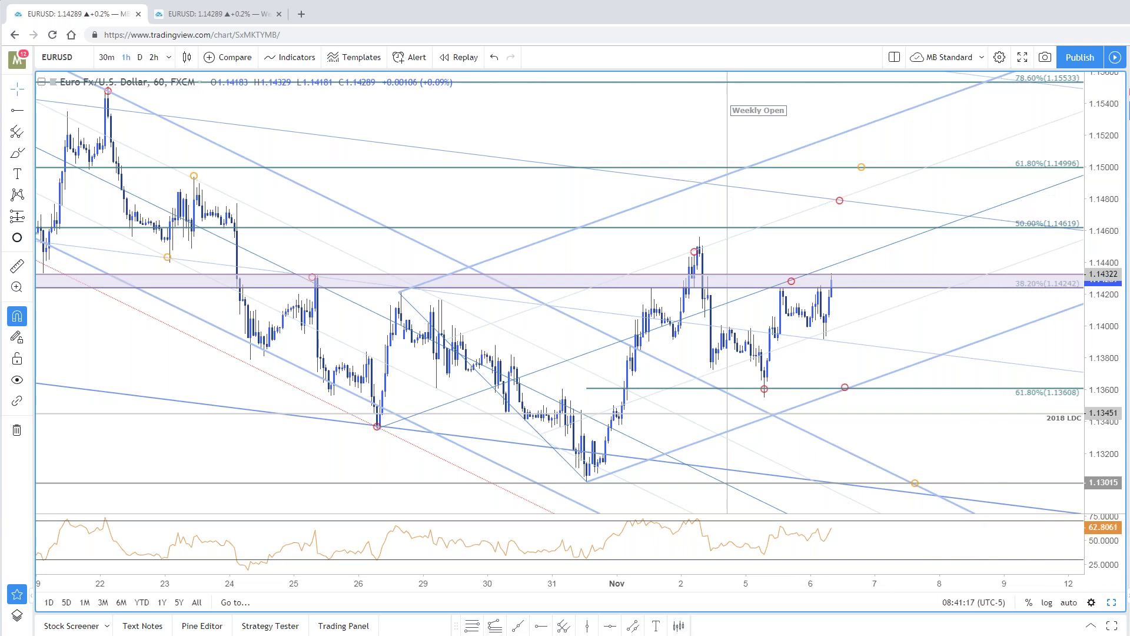
# Step: Load the USDCAD charts and maximize the daily one
pyautogui.click(1128, 168)
pyautogui.click(1111, 602)
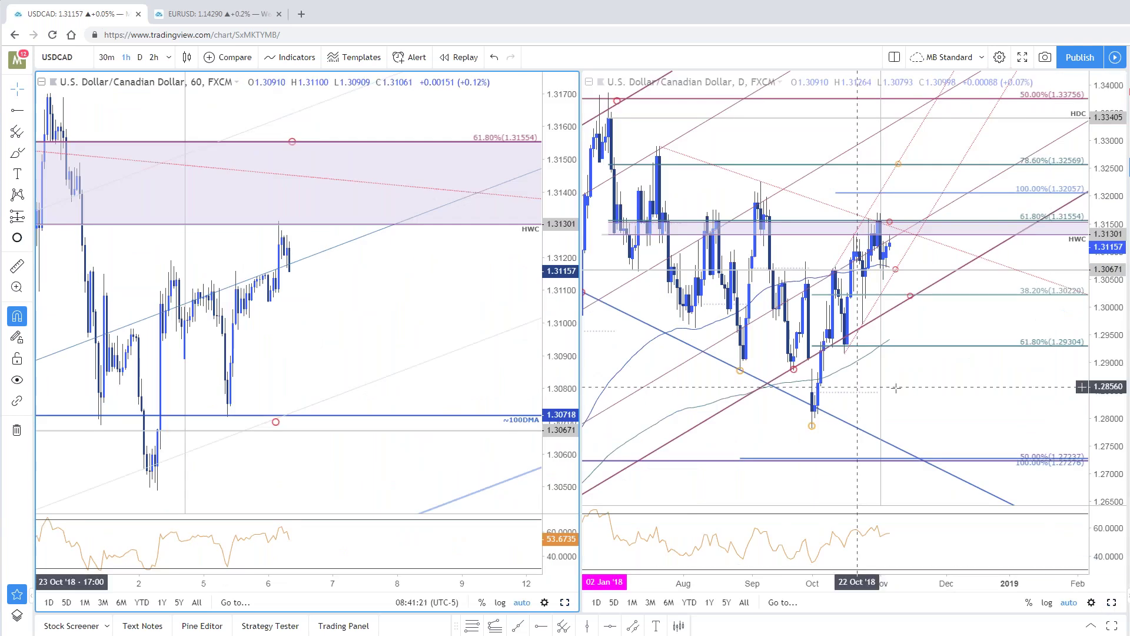
pyautogui.hotkey('alt', 'Return')
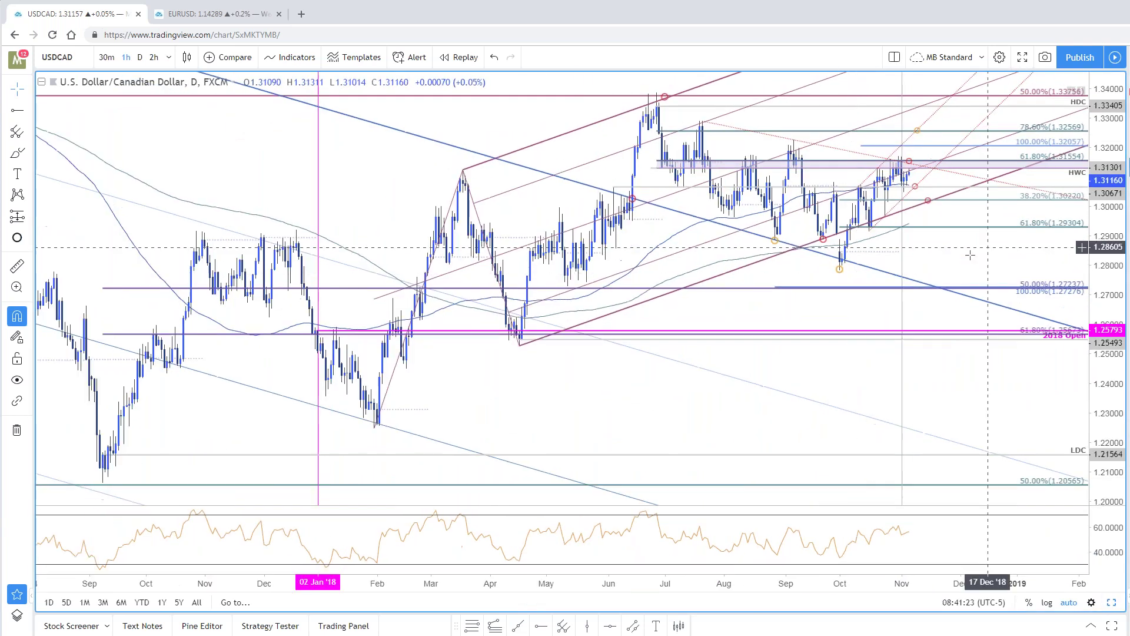
# Step: Examine the USDCAD daily chart around the shaded 61.8% zone and check the moving average's length setting
pyautogui.moveTo(1103, 262); pyautogui.dragTo(1106, 252)
pyautogui.moveTo(991, 268); pyautogui.dragTo(992, 304)
pyautogui.scroll(1, 1001, 289)
pyautogui.scroll(-1, 990, 303)
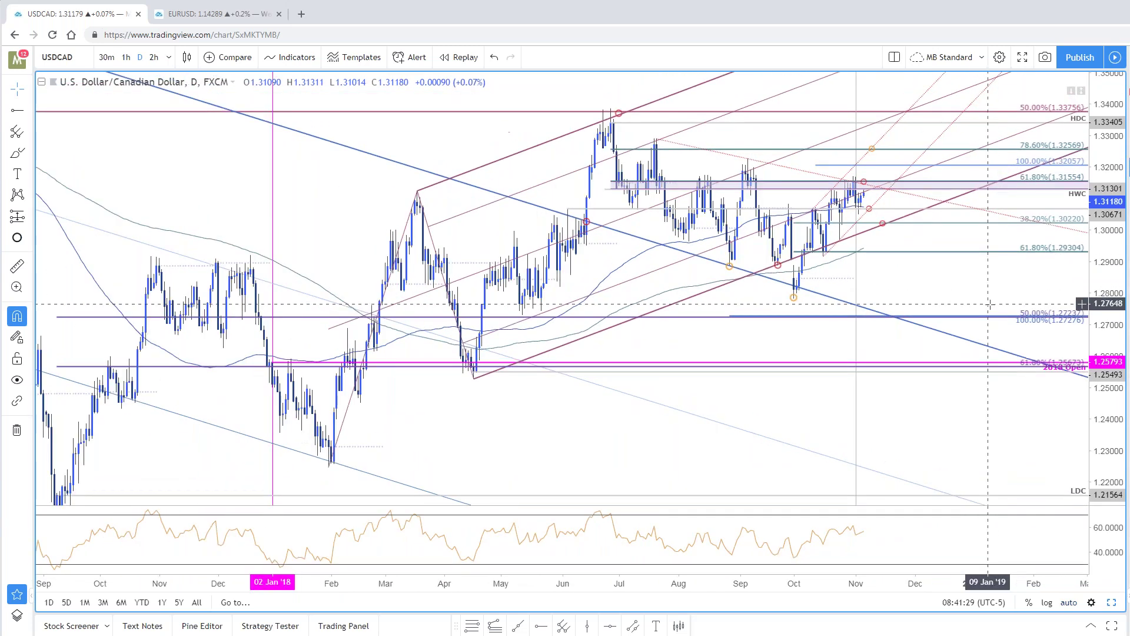
pyautogui.moveTo(1104, 275); pyautogui.dragTo(1105, 251)
pyautogui.scroll(1, 911, 357)
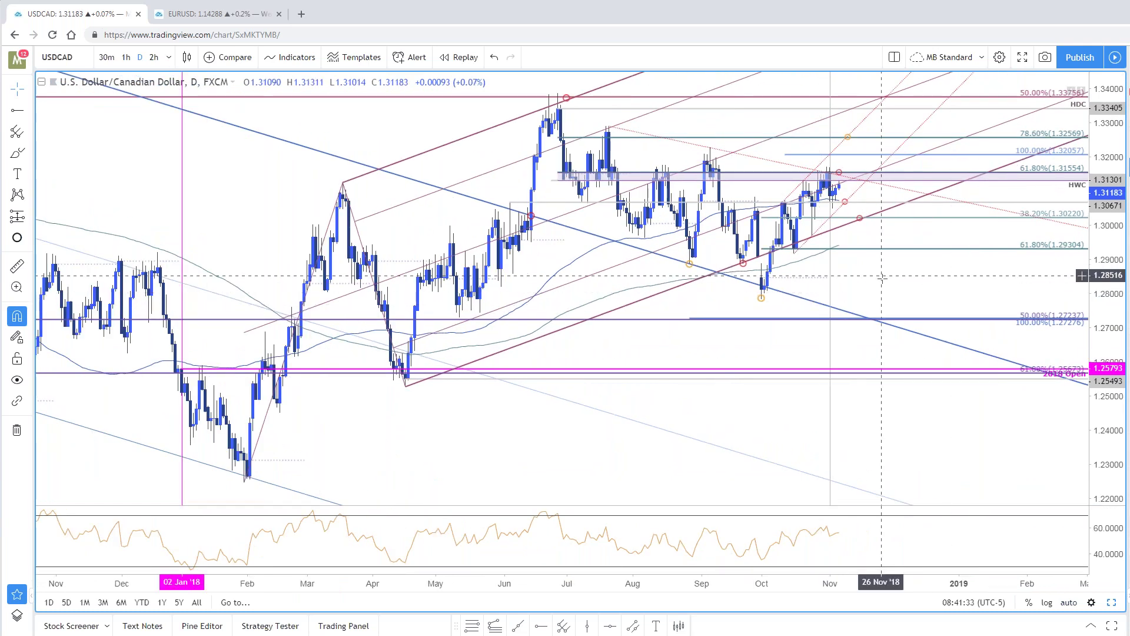
pyautogui.moveTo(869, 370); pyautogui.dragTo(864, 377)
pyautogui.scroll(-1, 865, 378)
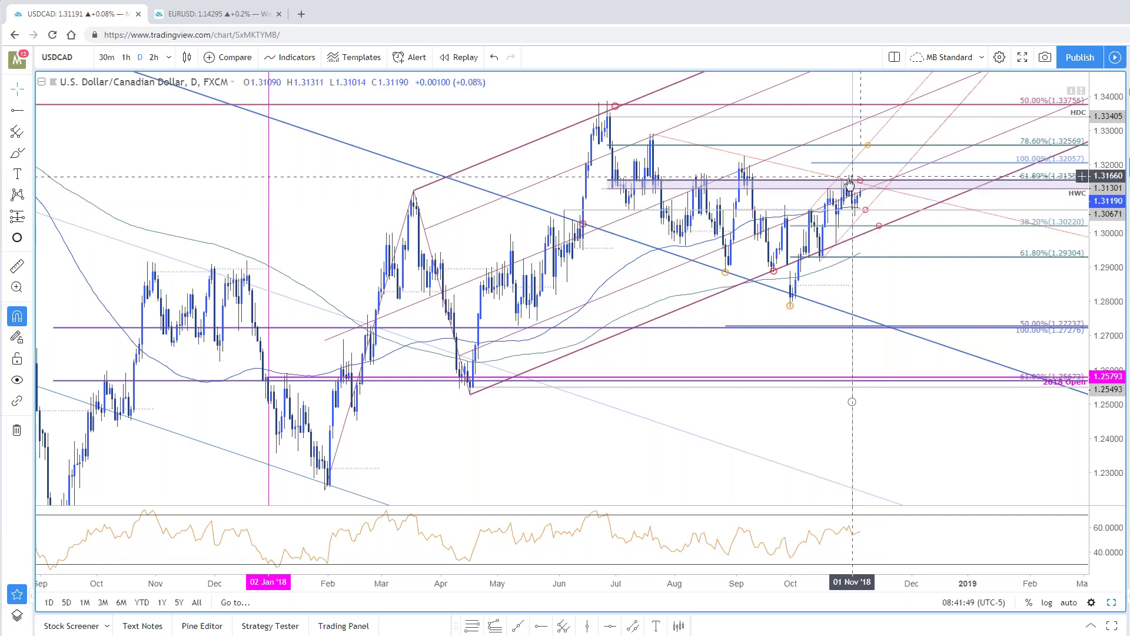
pyautogui.scroll(2, 849, 185)
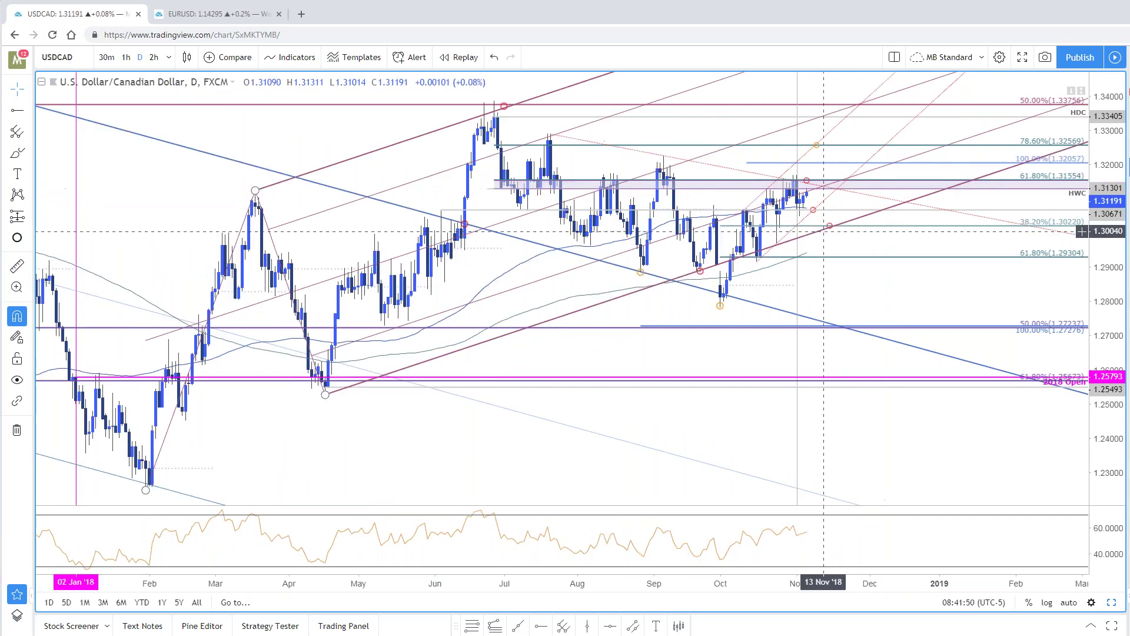
pyautogui.doubleClick(793, 208)
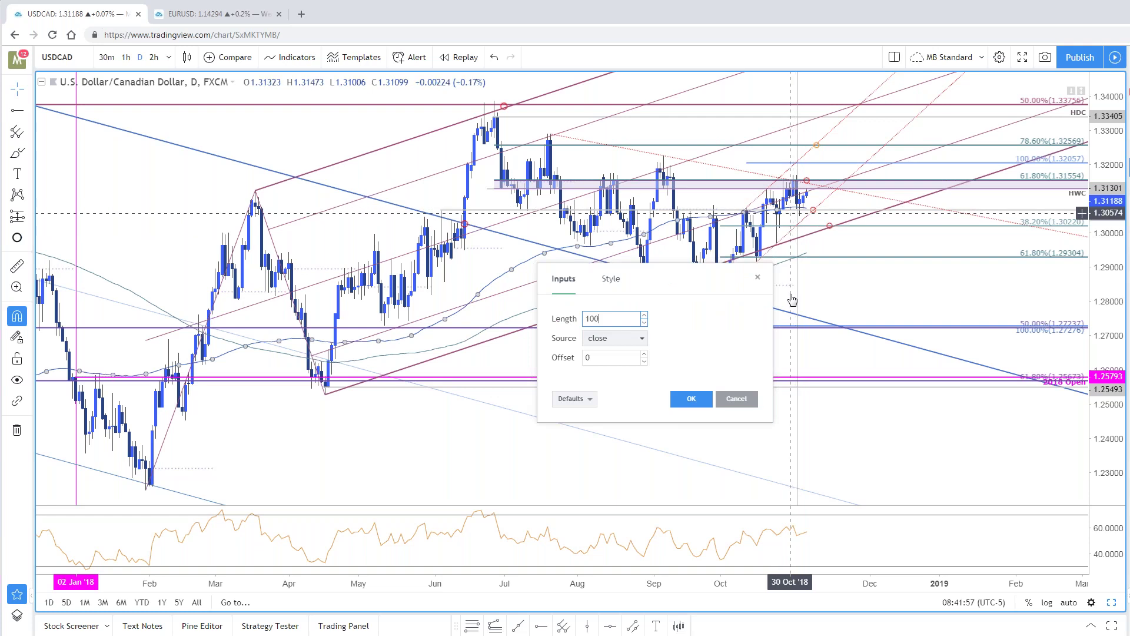
pyautogui.click(736, 398)
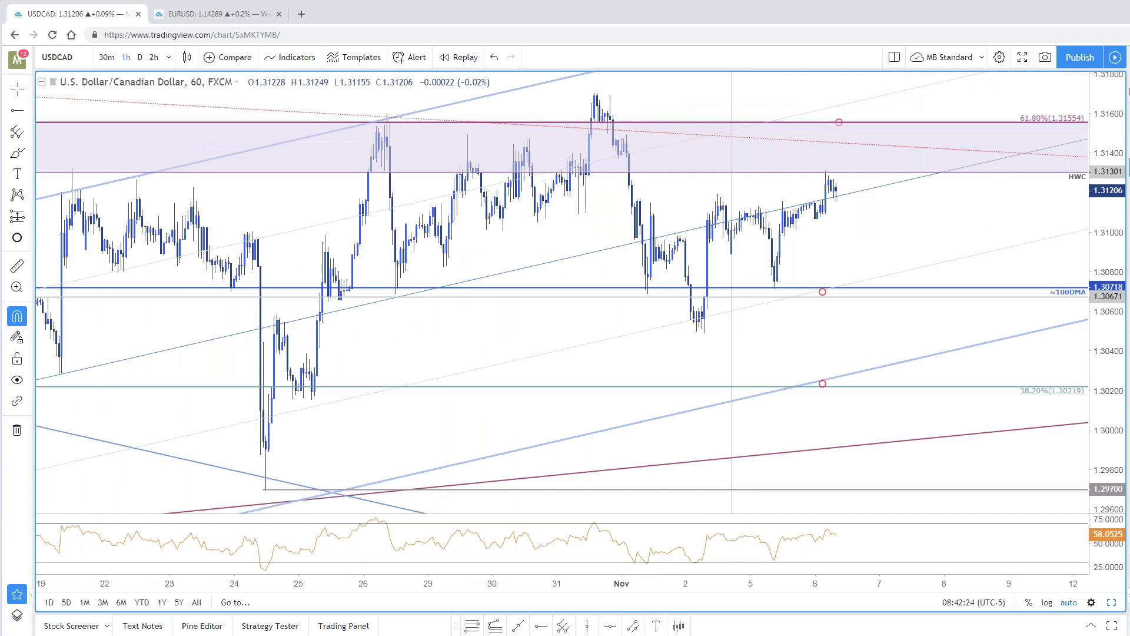
# Step: Switch to the 11/5 intraday update page in the browser and enlarge its USDCAD 120-minute chart
pyautogui.hotkey('alt', 'Tab')
pyautogui.press('Escape')
pyautogui.scroll(-8, 575, 280)
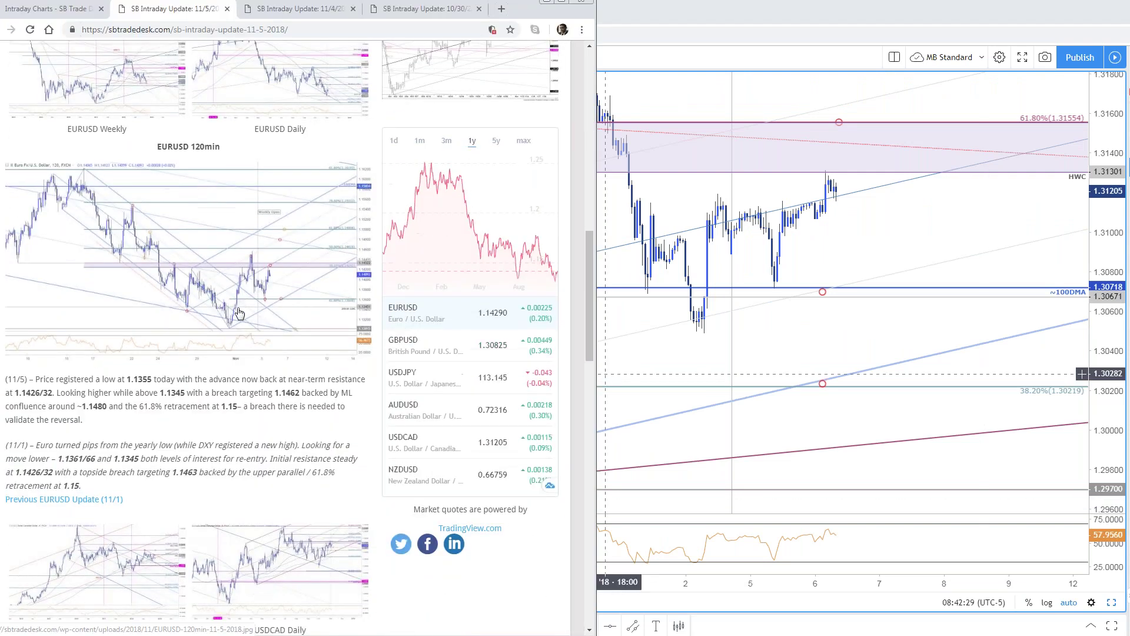
pyautogui.scroll(-8, 574, 281)
pyautogui.click(292, 277)
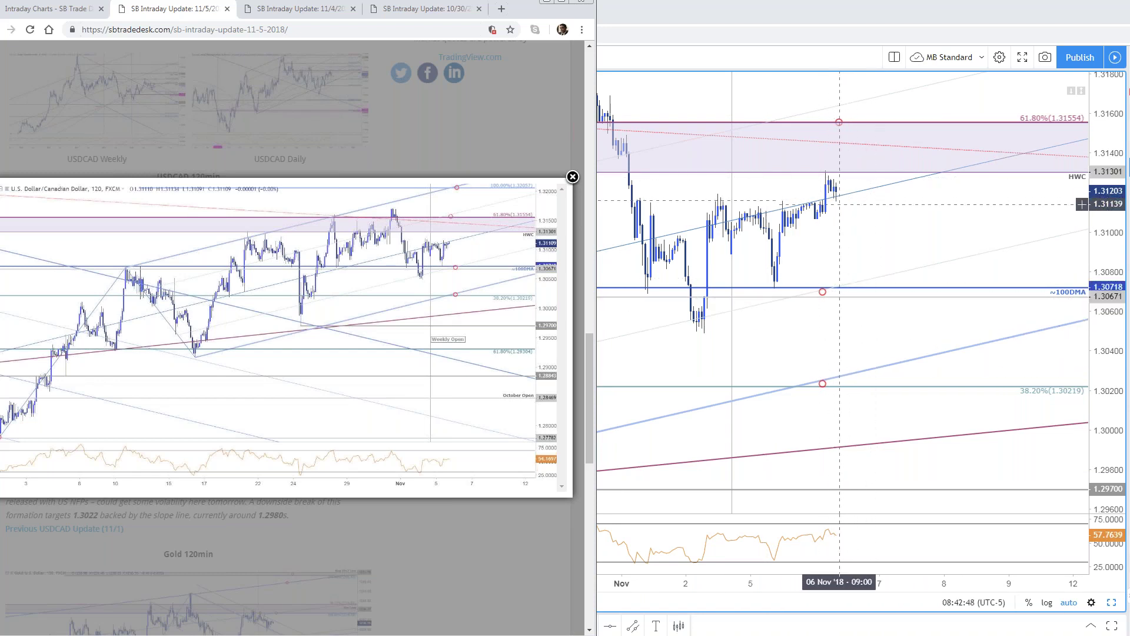
# Step: Set the USDCAD chart interval to 120 minutes and reframe it on price action since early October
pyautogui.moveTo(878, 232); pyautogui.dragTo(917, 235)
pyautogui.scroll(-1, 917, 233)
pyautogui.moveTo(1099, 220); pyautogui.dragTo(1100, 249)
pyautogui.write('1')
pyautogui.press('Return')
pyautogui.write('120')
pyautogui.press('Return')
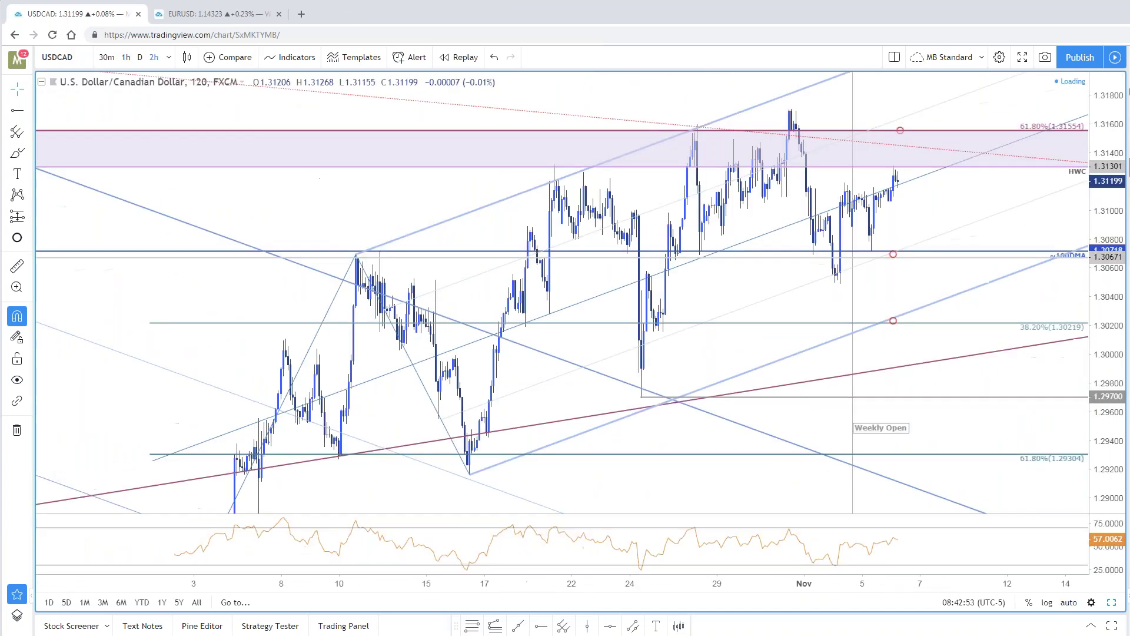
pyautogui.moveTo(1105, 263); pyautogui.dragTo(1105, 289)
pyautogui.moveTo(665, 344)
pyautogui.mouseDown()
pyautogui.moveTo(683, 311)
pyautogui.moveTo(668, 323)
pyautogui.mouseUp()
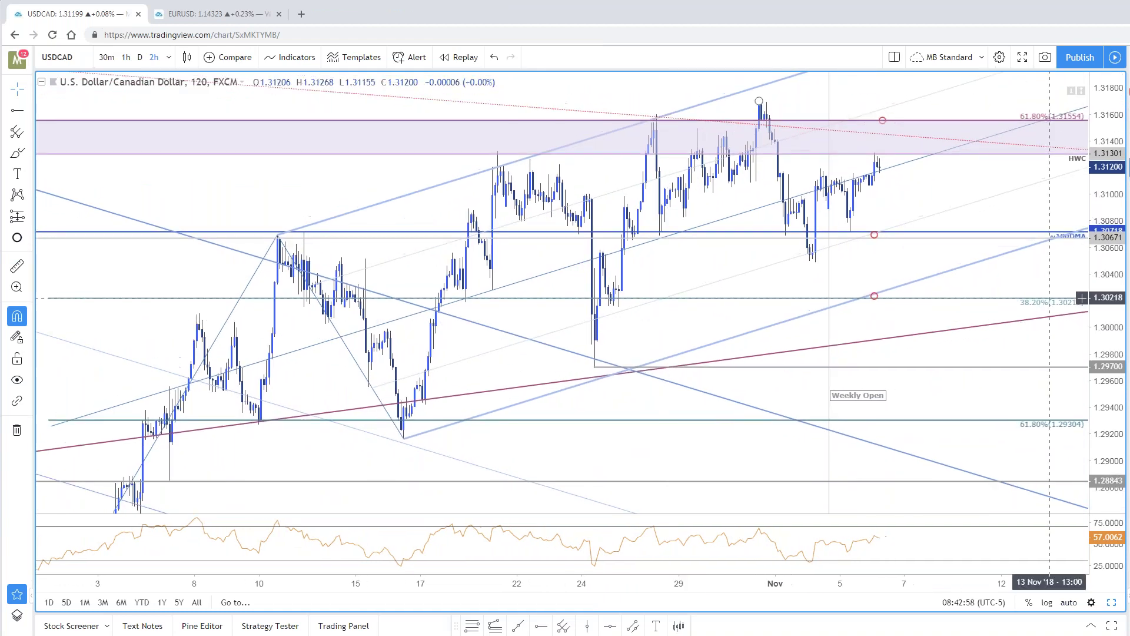
pyautogui.moveTo(1110, 294); pyautogui.dragTo(1110, 354)
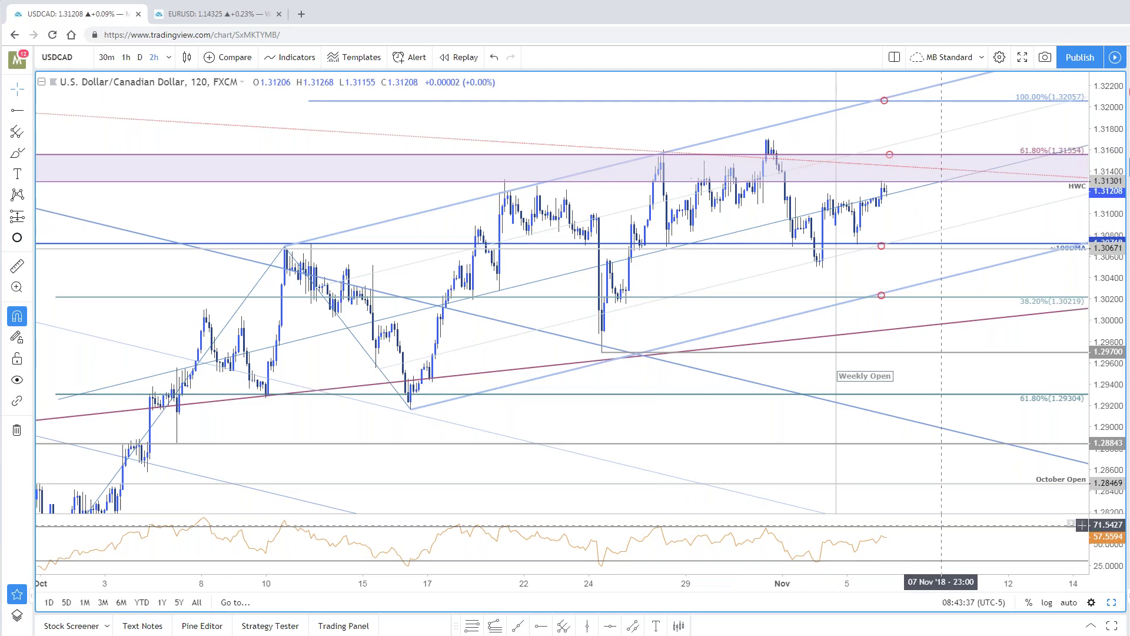
# Step: Set the USDCAD interval to 60 minutes and draw a rising RSI trend line from the November 5 low to November 6
pyautogui.write('60')
pyautogui.press('Return')
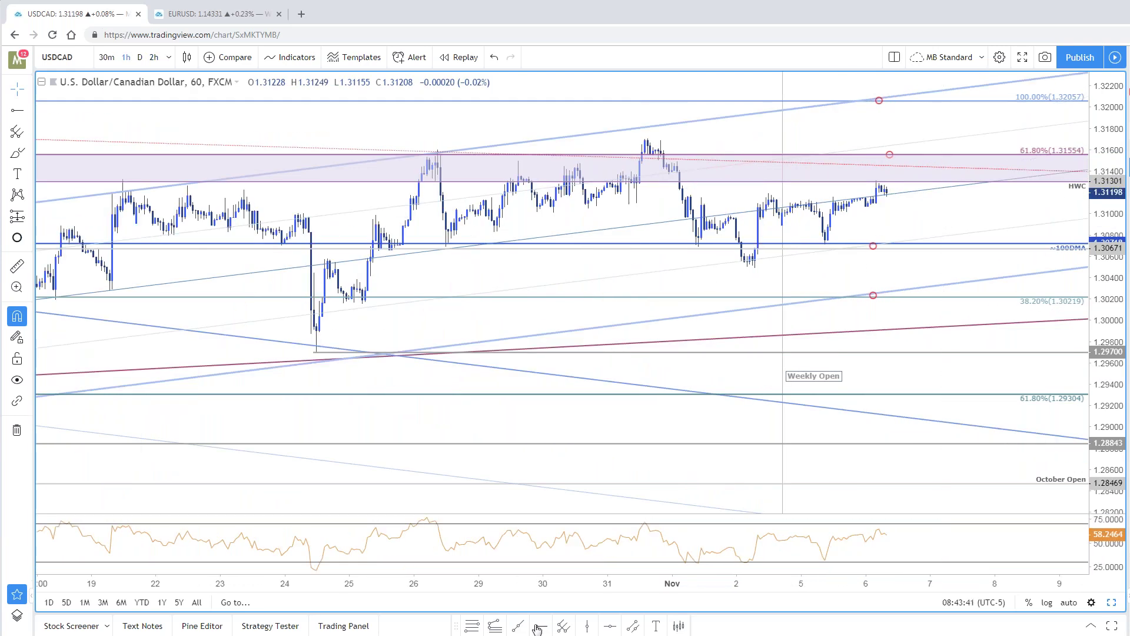
pyautogui.click(517, 626)
pyautogui.click(823, 560)
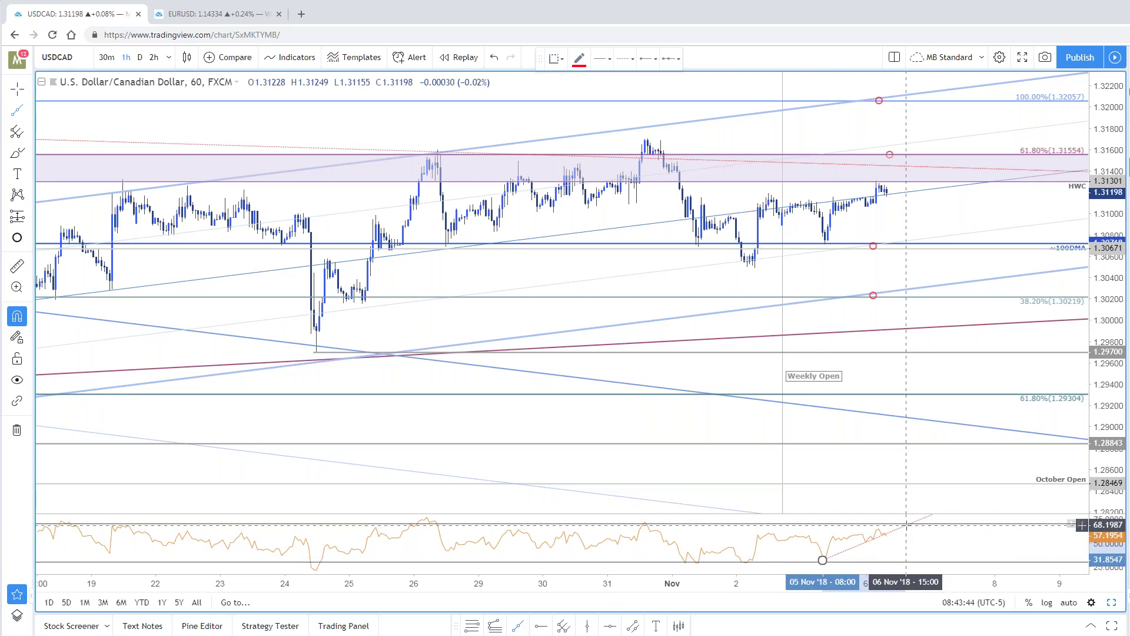
pyautogui.click(906, 525)
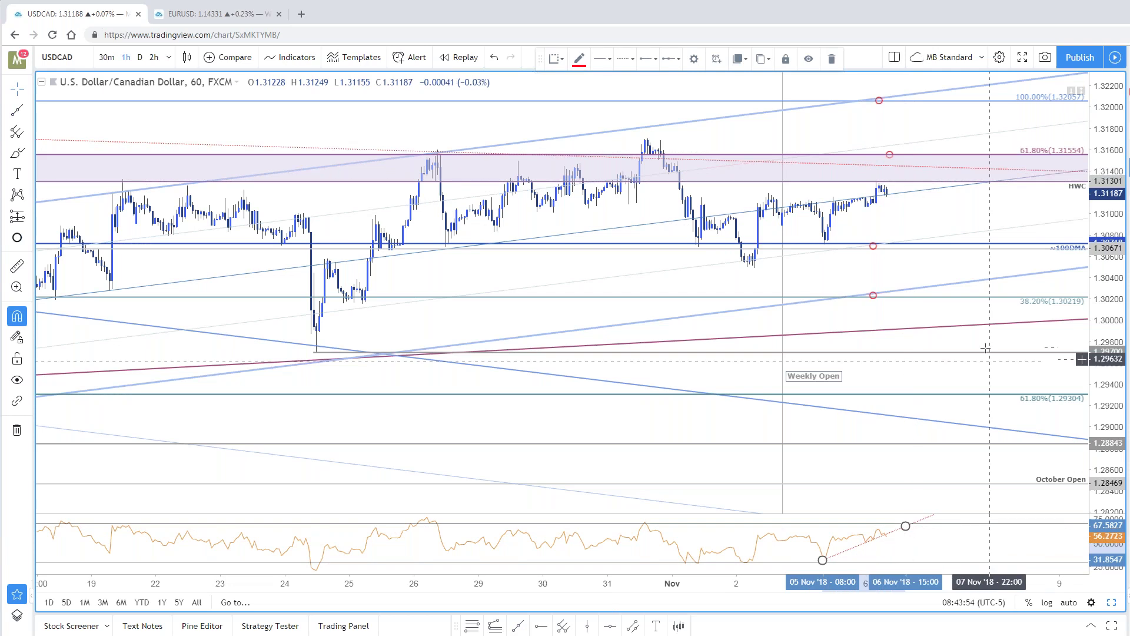
# Step: Reframe the USDCAD 60-minute chart on the shaded 61.8% zone and price action since mid-October
pyautogui.scroll(-2, 906, 195)
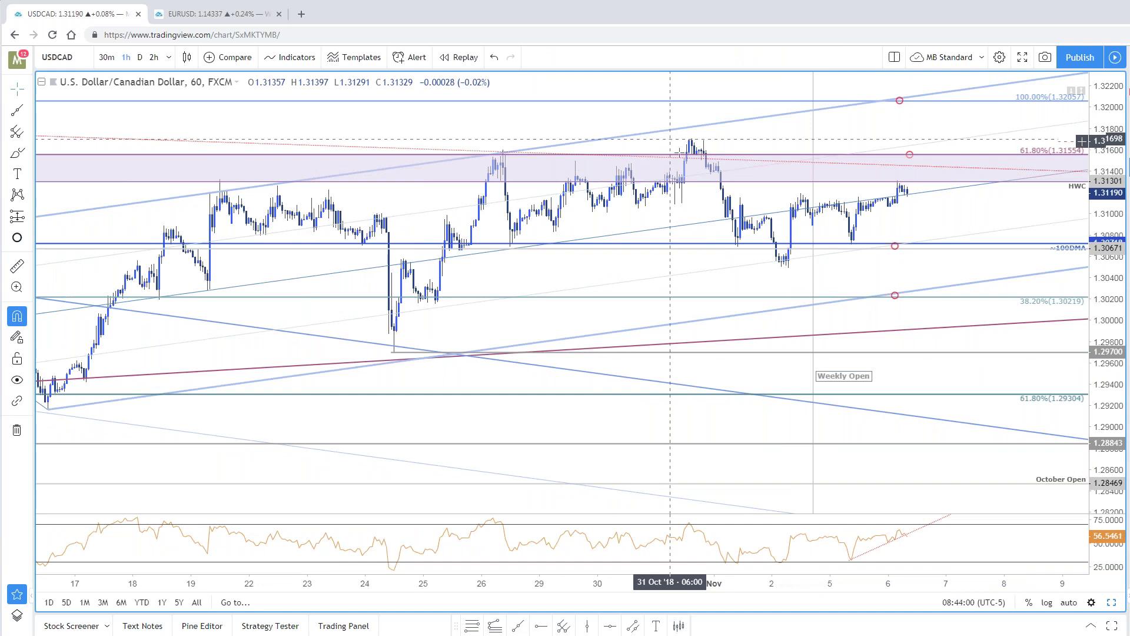
pyautogui.moveTo(983, 215); pyautogui.dragTo(859, 205)
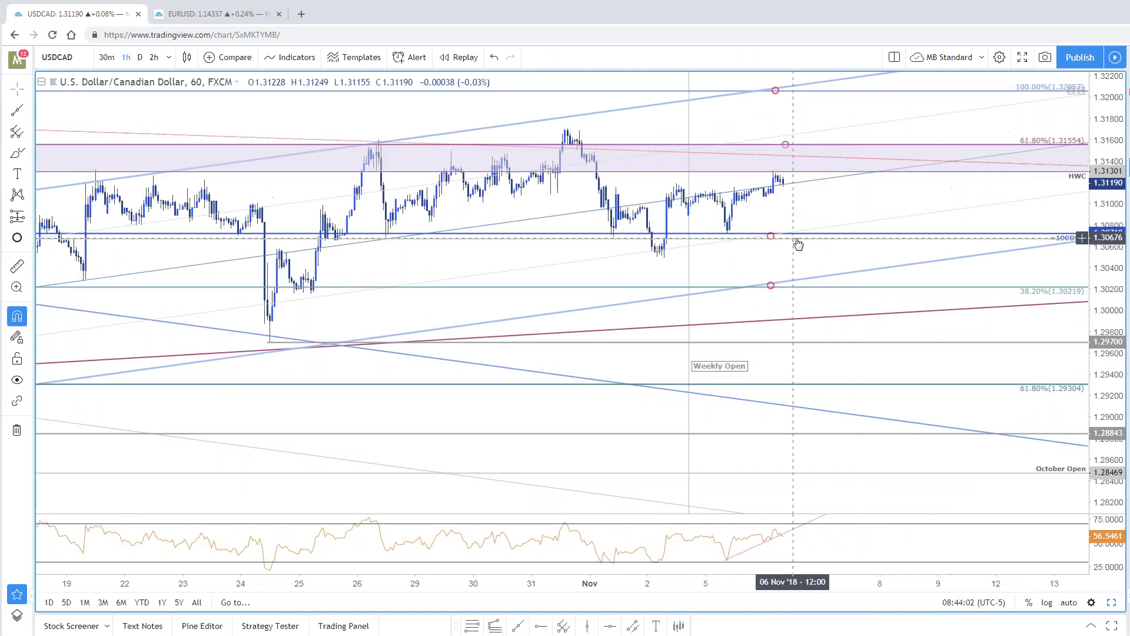
pyautogui.hscroll(-3, 847, 294)
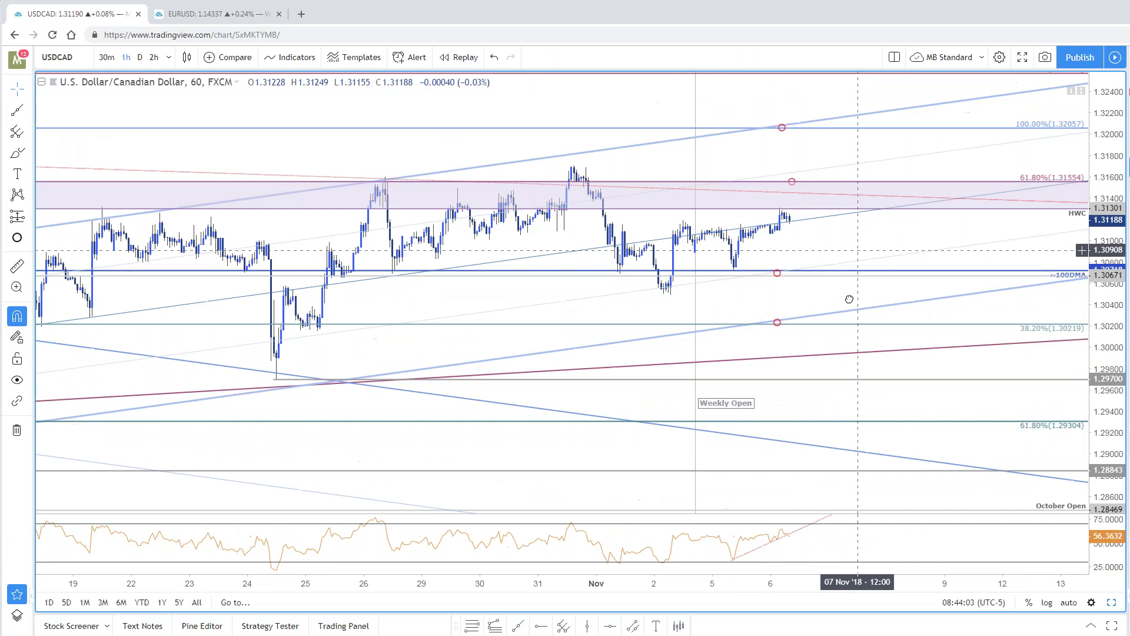
pyautogui.hscroll(-5, 950, 273)
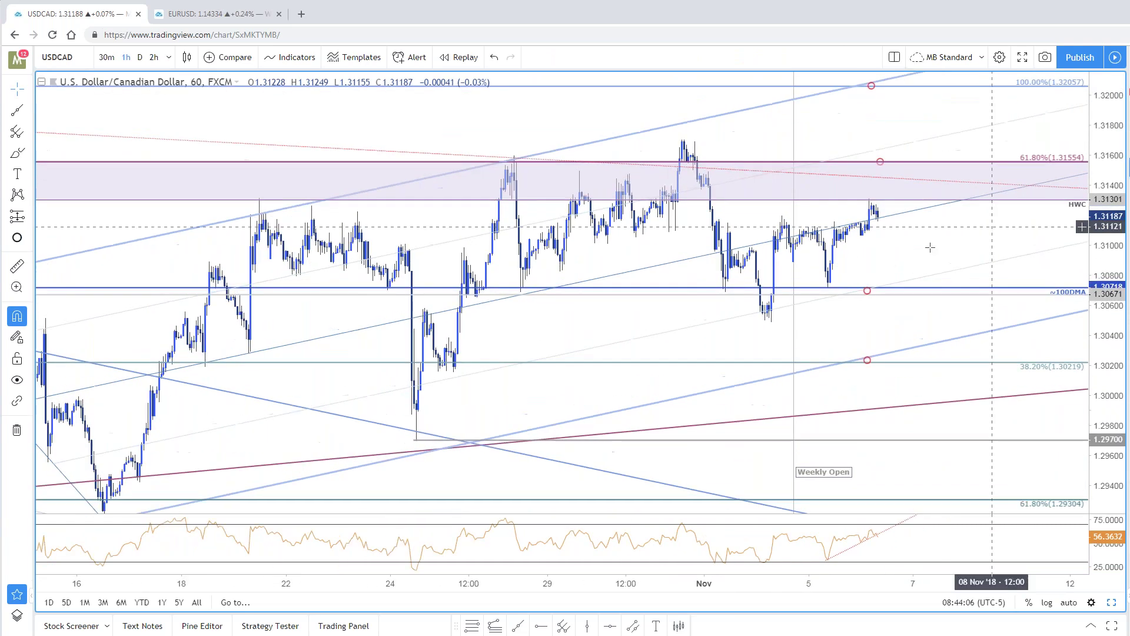
# Step: Set the USDCAD chart interval back to 120 minutes and reframe it on price action since October 1
pyautogui.moveTo(1032, 244); pyautogui.dragTo(1022, 248)
pyautogui.scroll(2, 941, 251)
pyautogui.write('120')
pyautogui.press('Return')
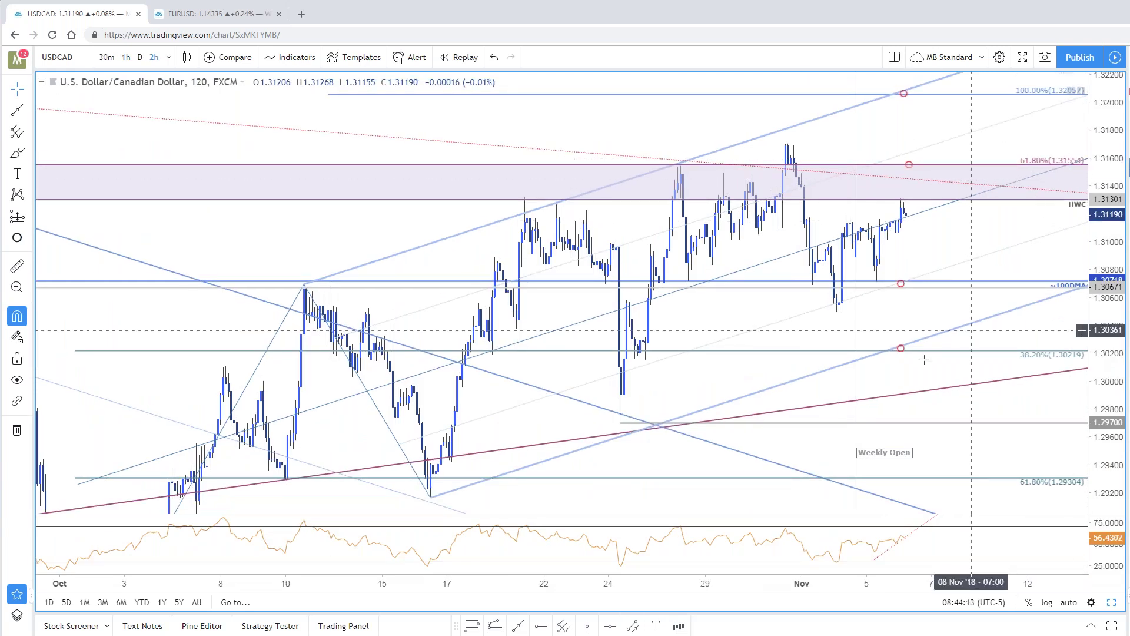
pyautogui.hscroll(1, 793, 335)
pyautogui.moveTo(793, 334); pyautogui.dragTo(788, 319)
pyautogui.moveTo(936, 293); pyautogui.dragTo(940, 293)
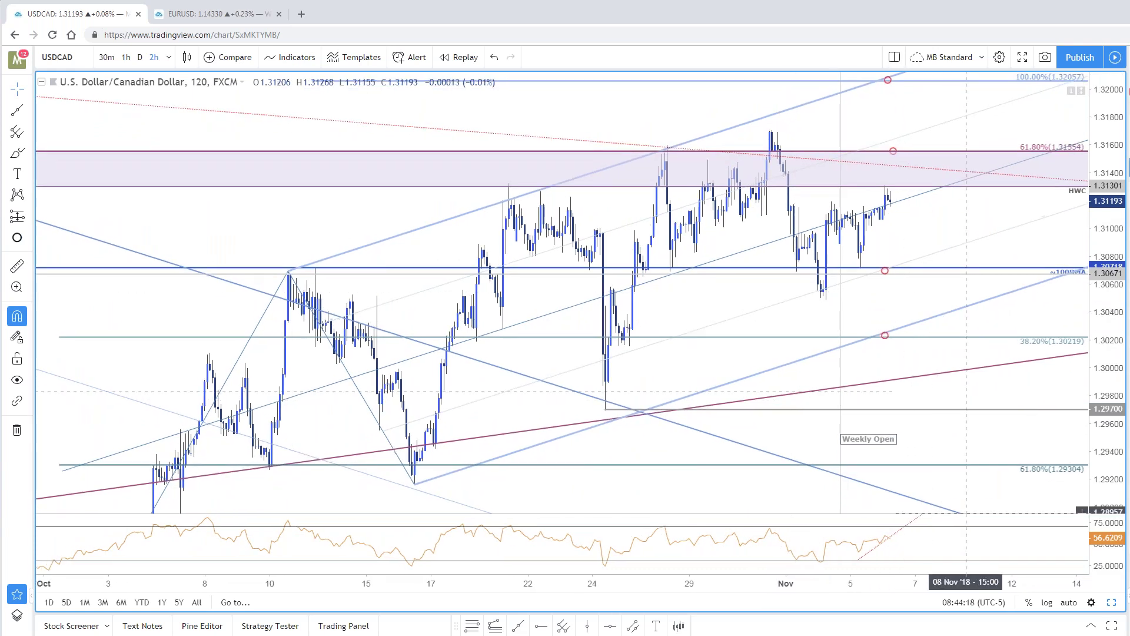
# Step: Delete the rising trend line from the RSI pane of the USDCAD 120-minute chart
pyautogui.click(893, 535)
pyautogui.press('Delete')
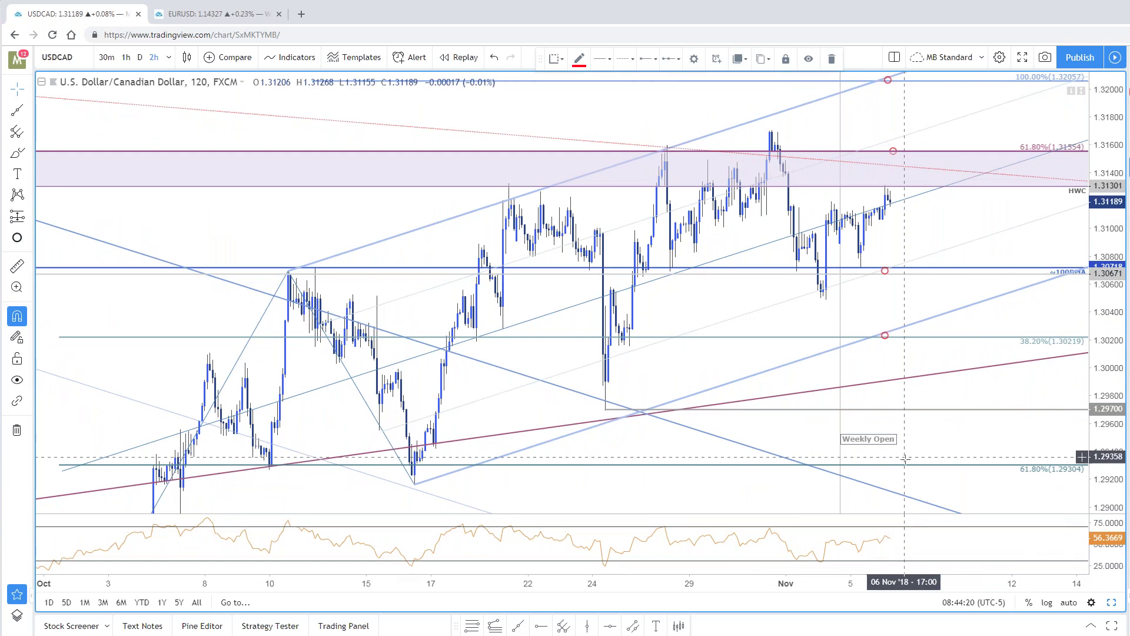
pyautogui.click(892, 344)
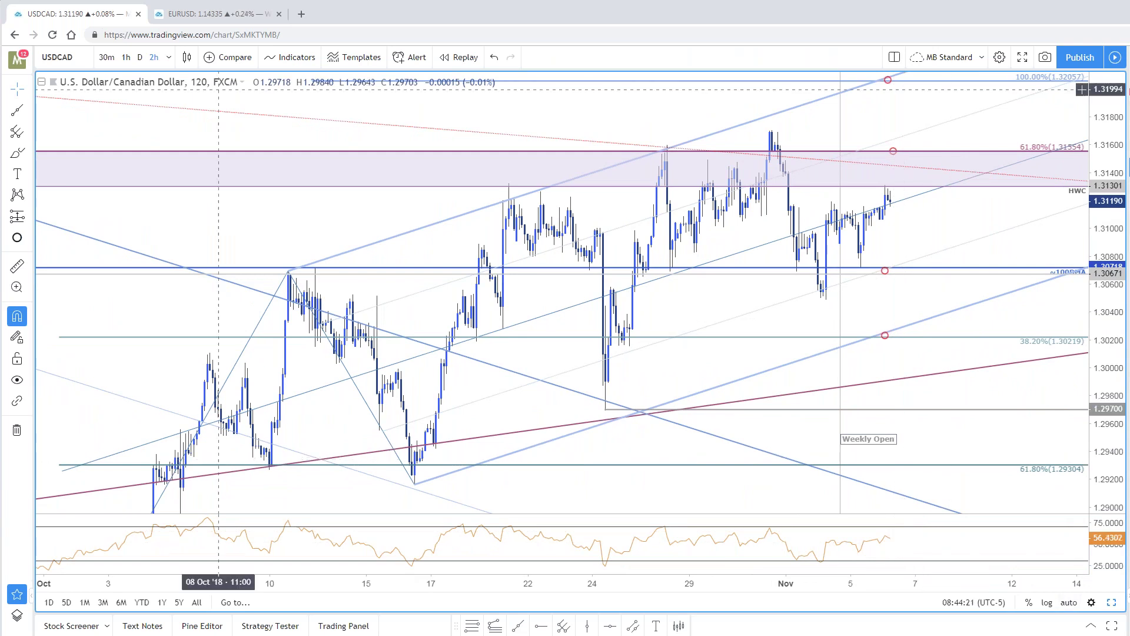
# Step: Bring up the weekly USDCAD chart, try shifting the trend line descending from the 2018 high, and undo the shift
pyautogui.click(213, 18)
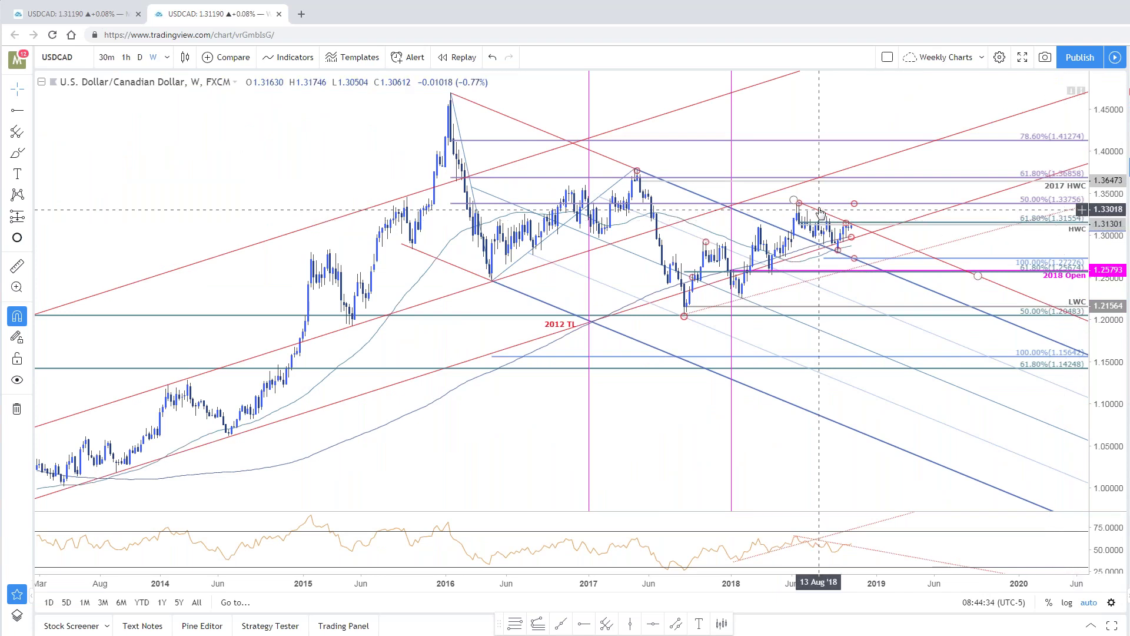
pyautogui.moveTo(822, 213); pyautogui.dragTo(775, 227)
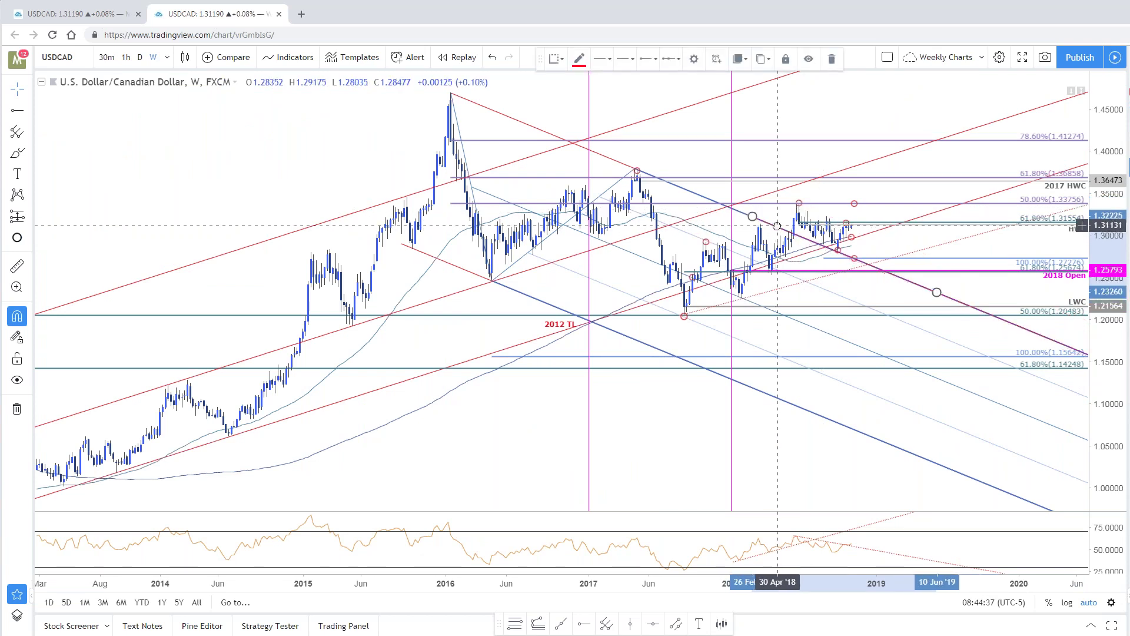
pyautogui.click(492, 57)
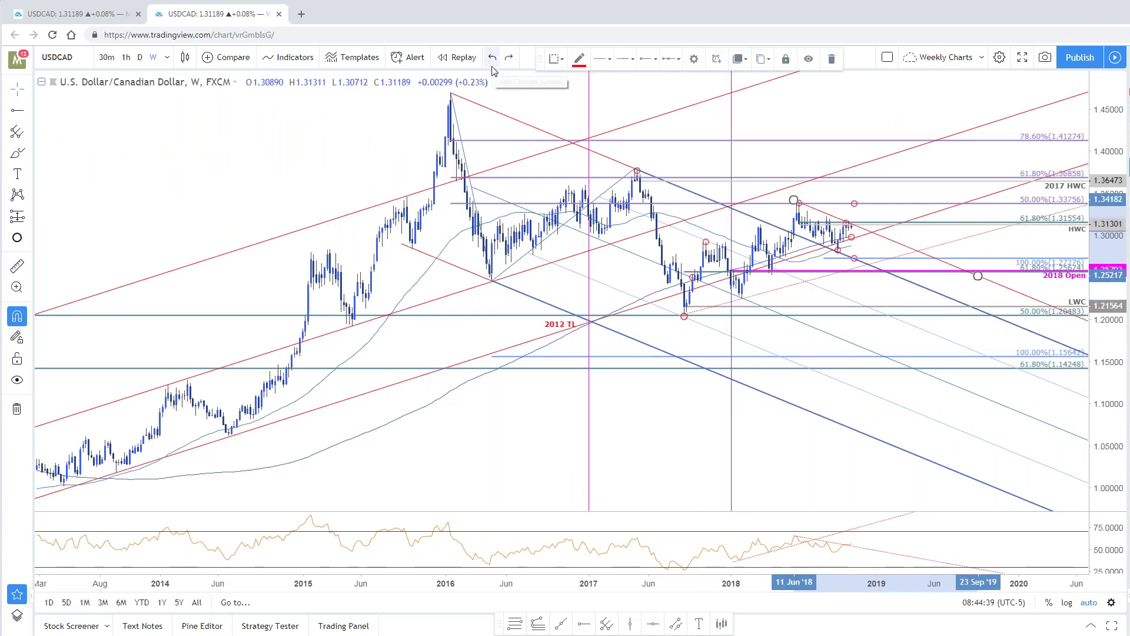
pyautogui.click(931, 309)
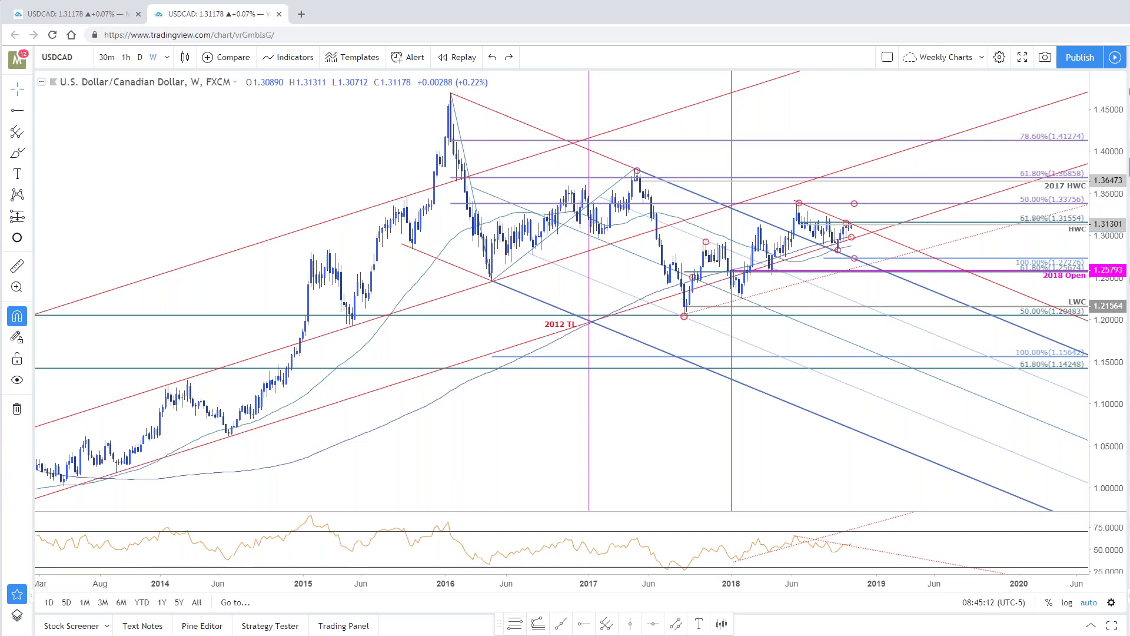
# Step: Load XAUUSD in the weekly chart and in the side-by-side 120-minute and daily layout
pyautogui.click(1129, 261)
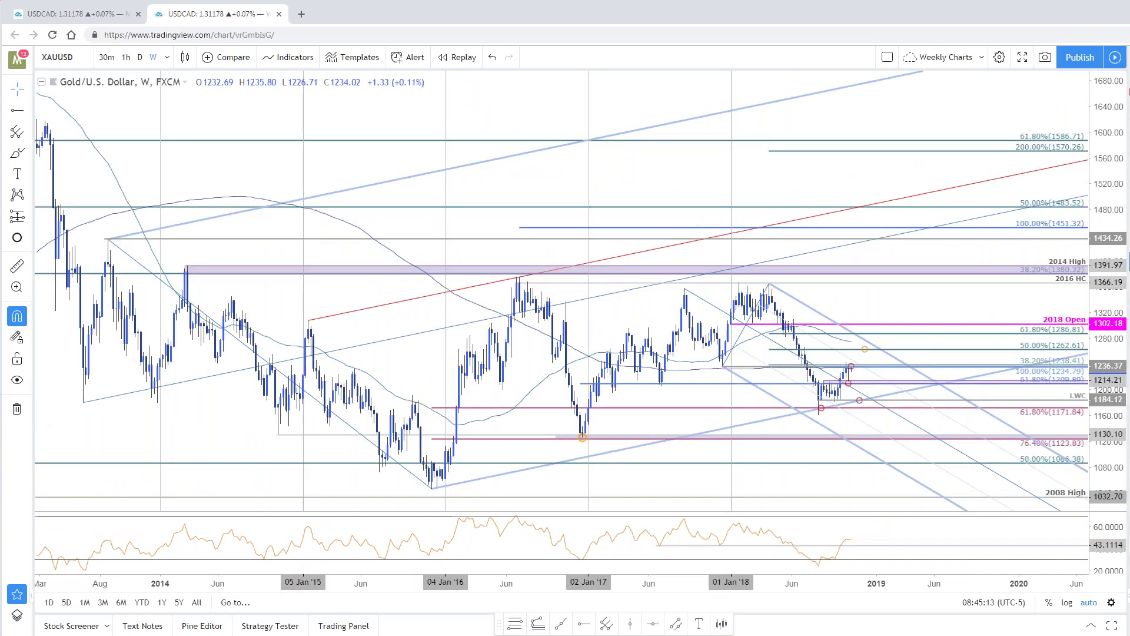
pyautogui.scroll(1, 794, 436)
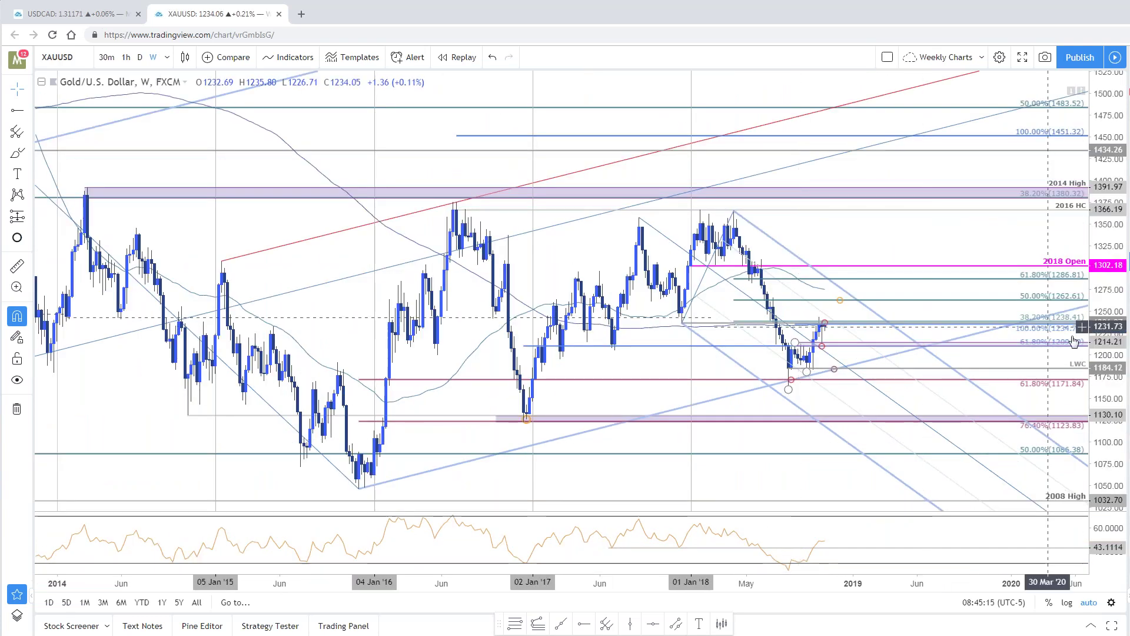
pyautogui.click(84, 22)
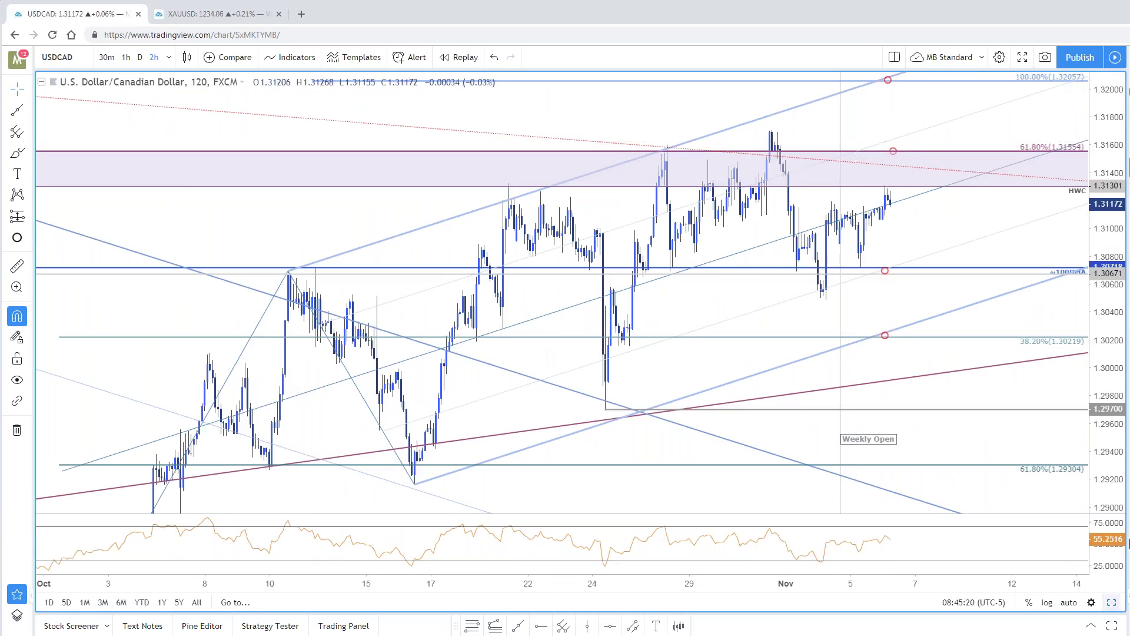
pyautogui.click(1111, 602)
pyautogui.click(1128, 261)
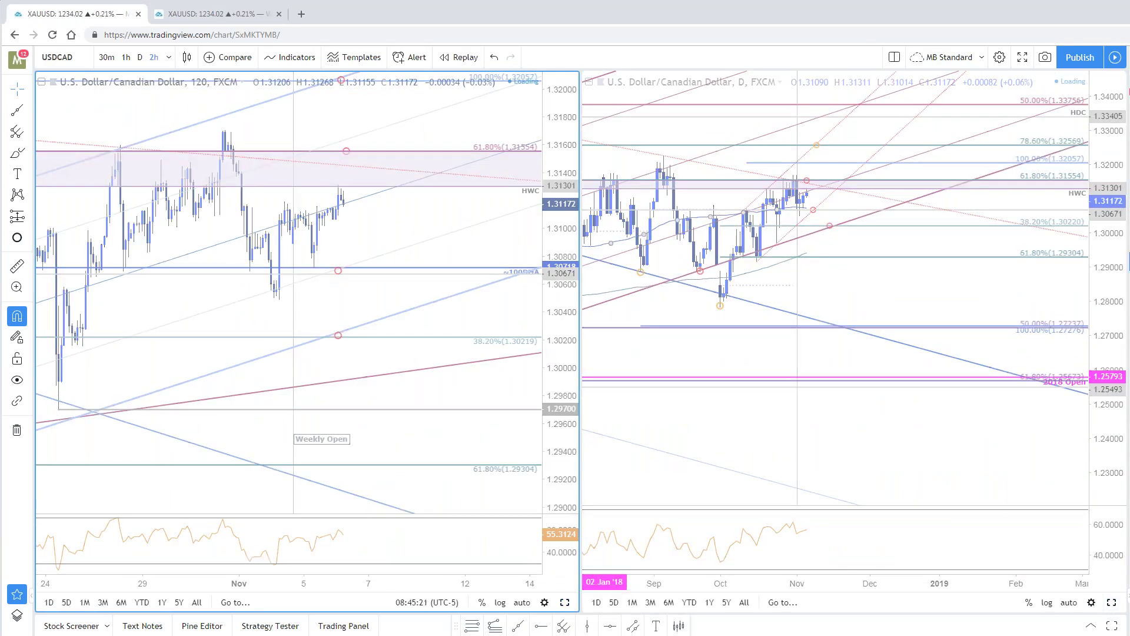
# Step: Enlarge the XAUUSD daily chart and reframe it to show price action since September 2017
pyautogui.click(1112, 602)
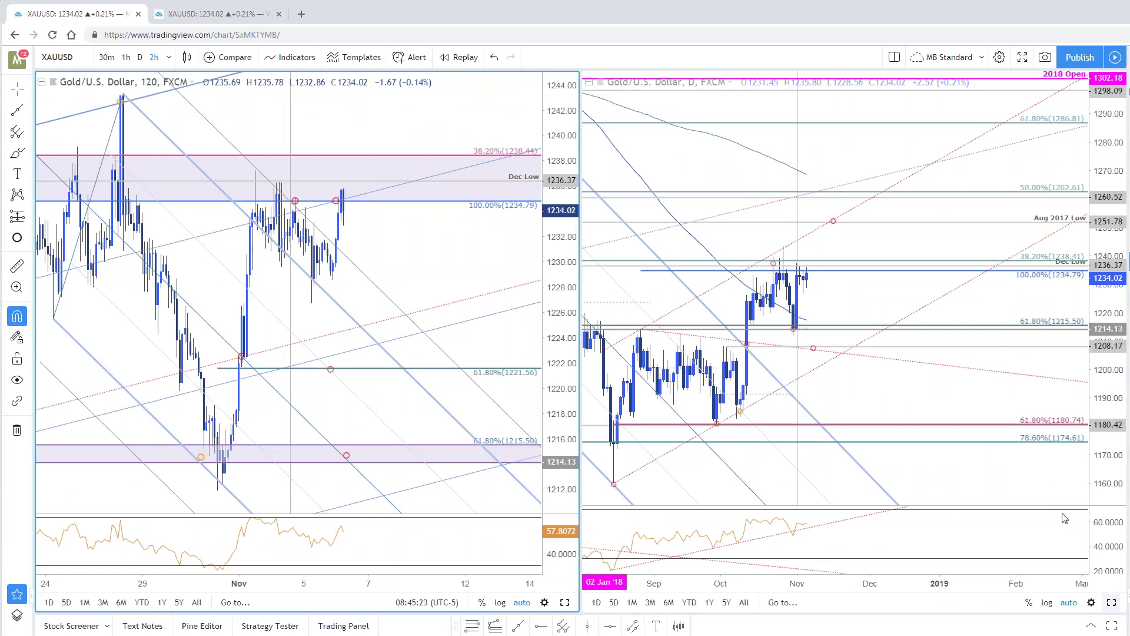
pyautogui.scroll(-1, 1006, 426)
pyautogui.moveTo(1113, 351)
pyautogui.mouseDown()
pyautogui.moveTo(1113, 313)
pyautogui.moveTo(1113, 328)
pyautogui.mouseUp()
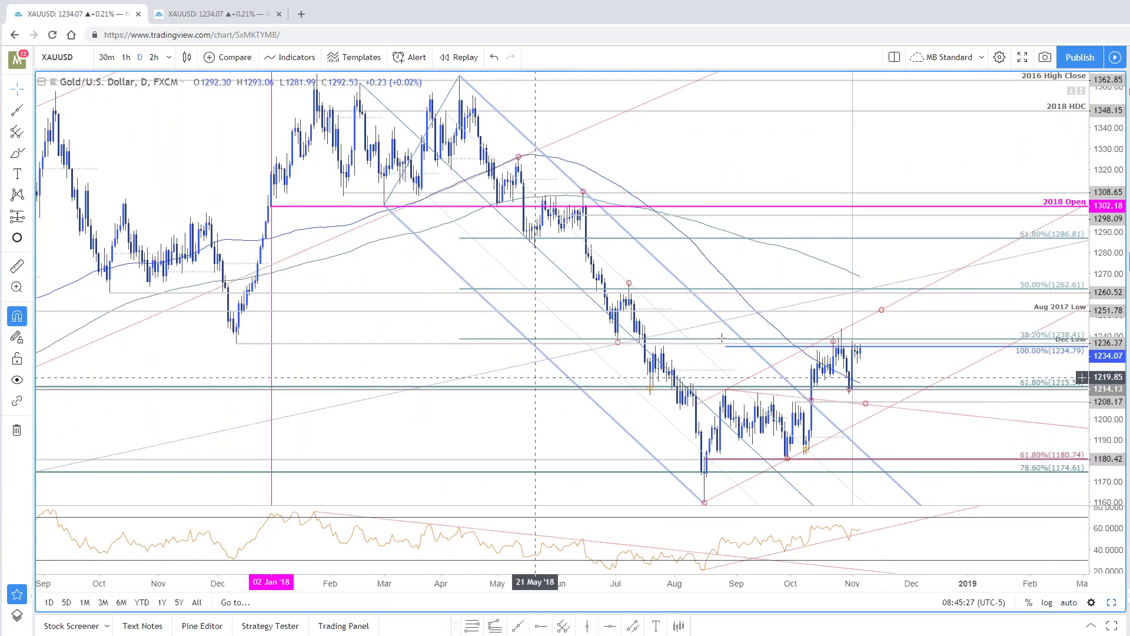
# Step: Examine the daily gold chart around the April-to-August 2018 retracement levels and the December low, undoing any accidental drawing shift
pyautogui.click(777, 363)
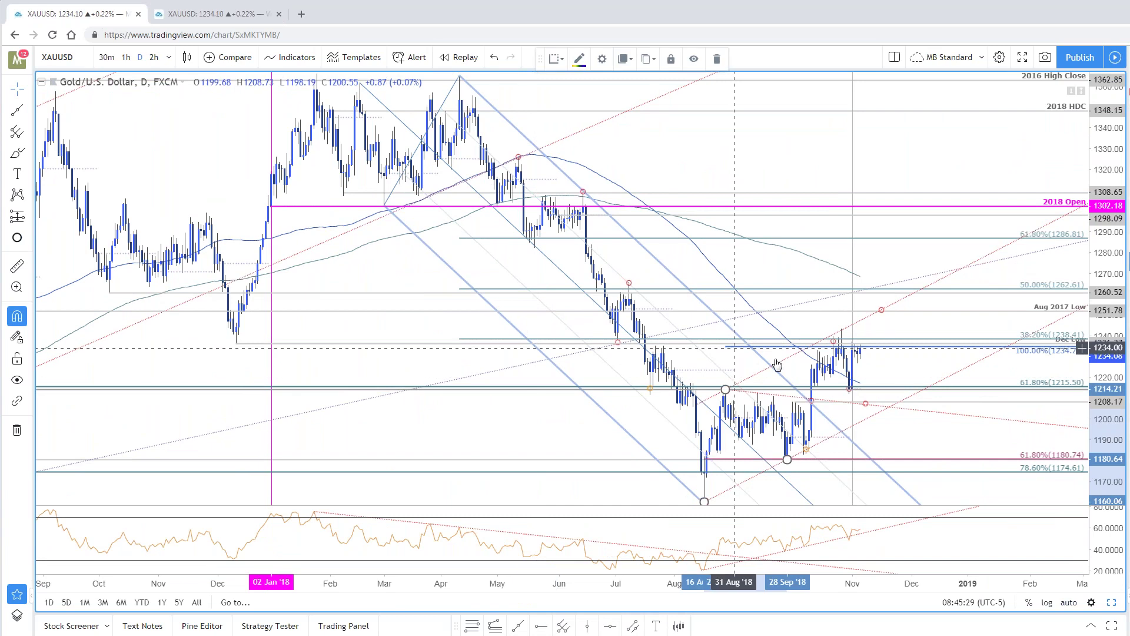
pyautogui.click(868, 338)
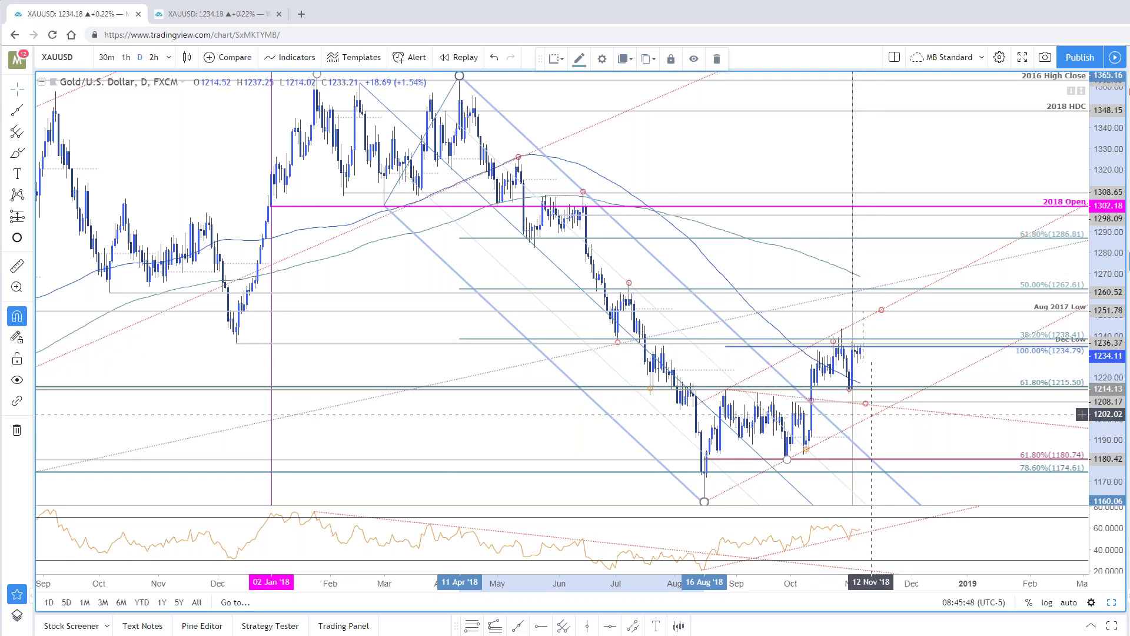
pyautogui.moveTo(907, 289); pyautogui.dragTo(908, 286)
pyautogui.click(495, 57)
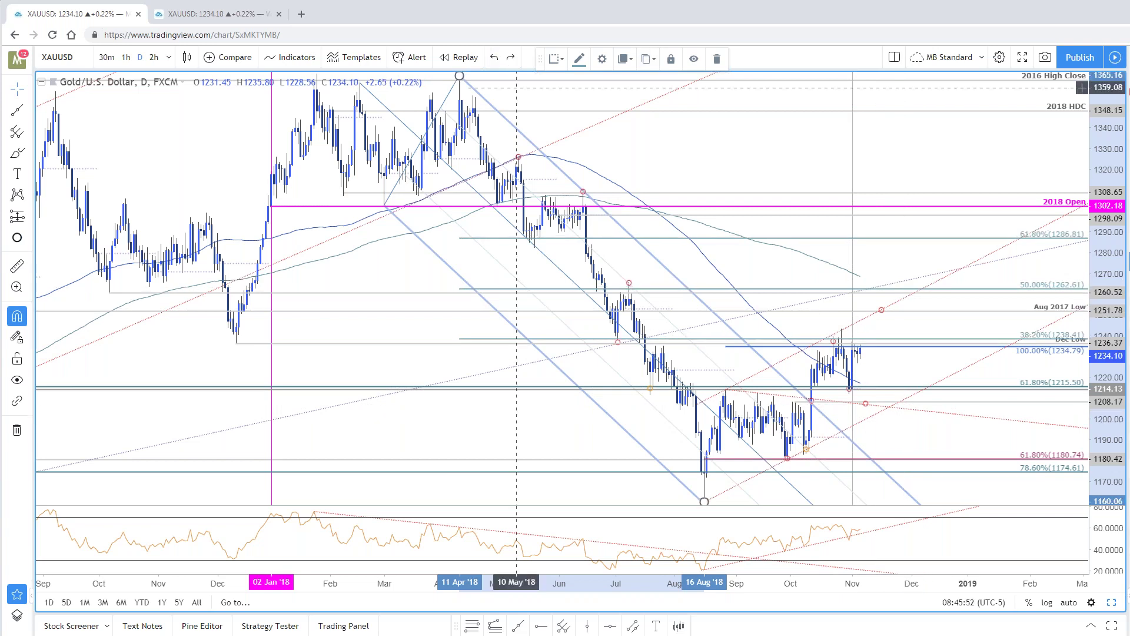
pyautogui.hscroll(1, 867, 182)
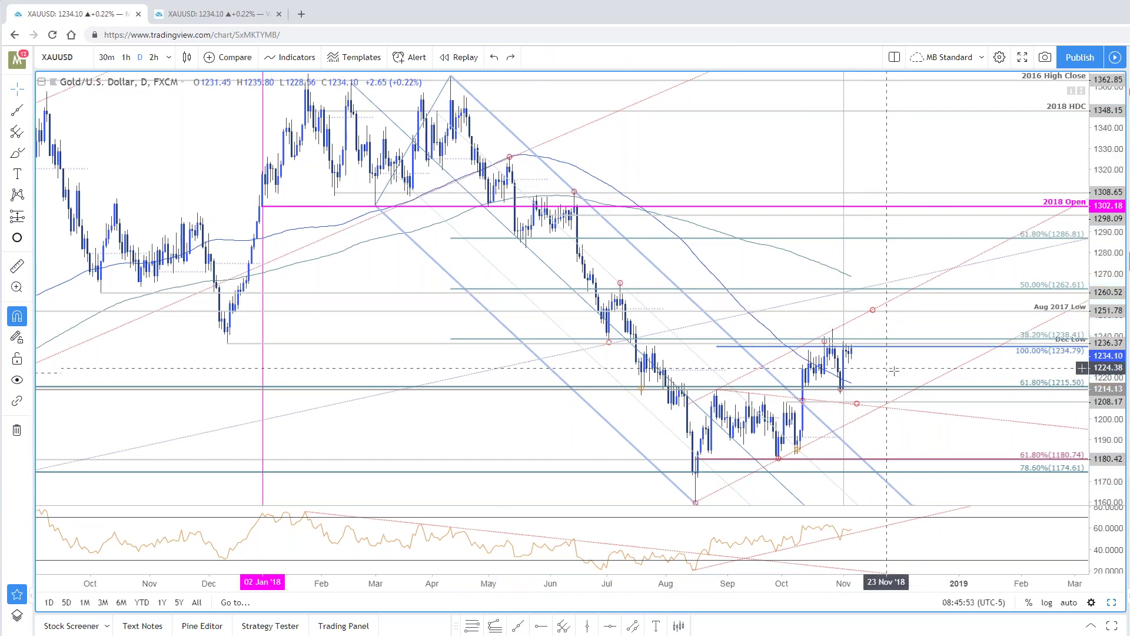
pyautogui.moveTo(890, 372); pyautogui.dragTo(911, 367)
pyautogui.scroll(1, 916, 370)
pyautogui.scroll(-2, 914, 371)
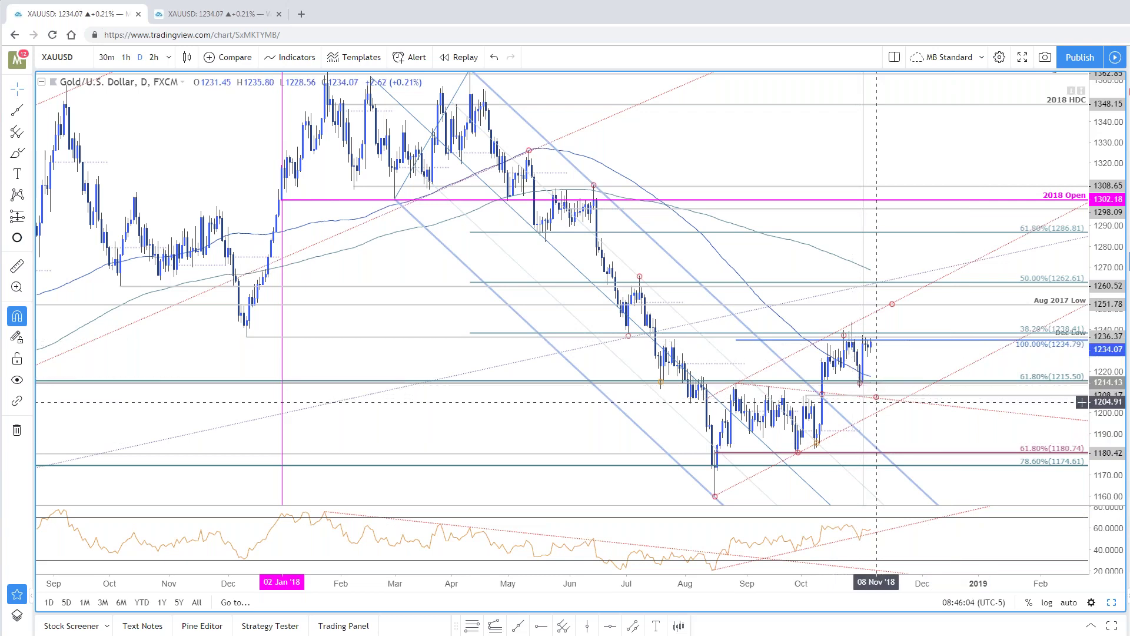
# Step: Return to the side-by-side layout, enlarge the XAUUSD 120-minute chart and frame it from early October
pyautogui.click(1111, 602)
pyautogui.hotkey('alt', 'Return')
pyautogui.scroll(-1, 756, 283)
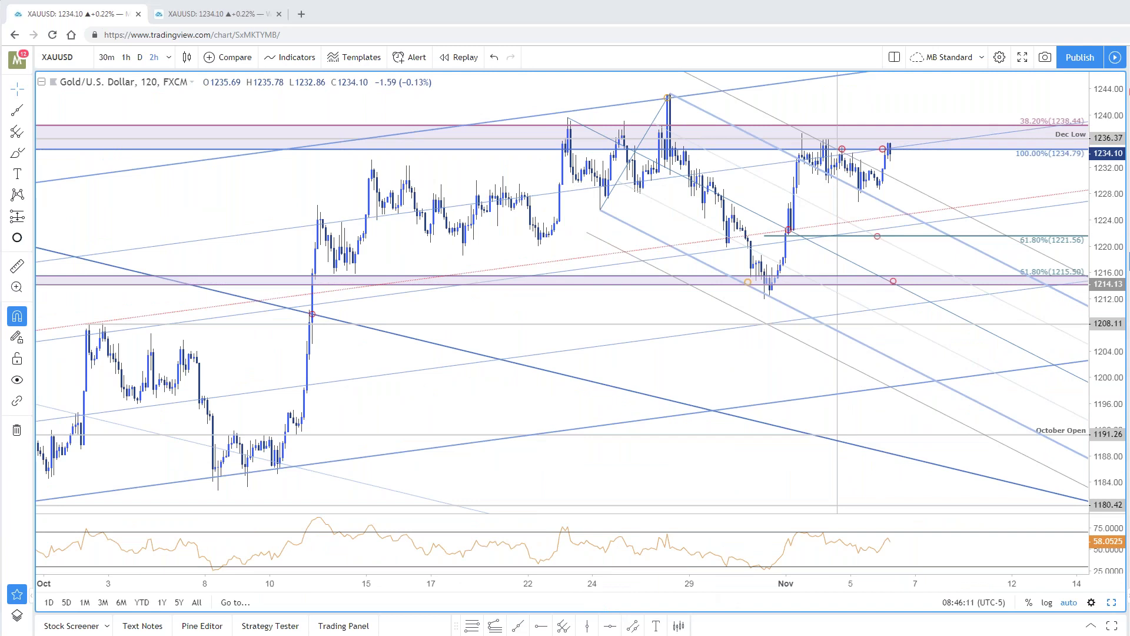
# Step: Switch to the 11/5 intraday update page in the browser and enlarge its Gold 120-minute chart
pyautogui.hotkey('alt', 'Tab')
pyautogui.click(492, 522)
pyautogui.scroll(-7, 492, 515)
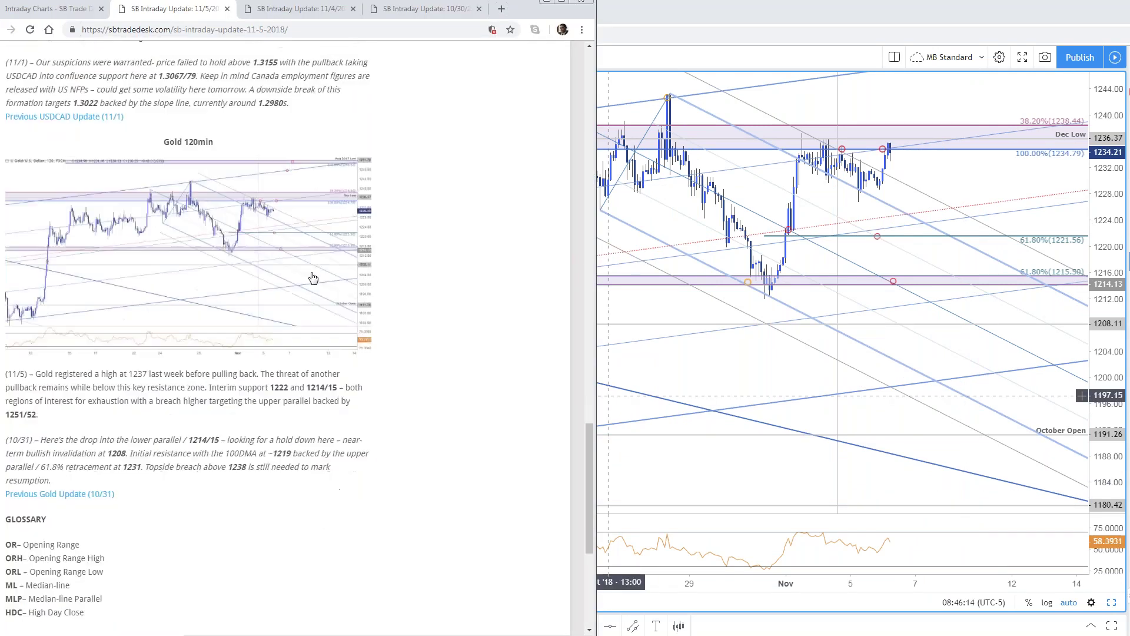
pyautogui.click(313, 278)
# Step: Check the 1.382 level in the style settings of the descending pitchfork on the 120-minute gold chart
pyautogui.click(732, 100)
pyautogui.doubleClick(732, 100)
pyautogui.click(586, 396)
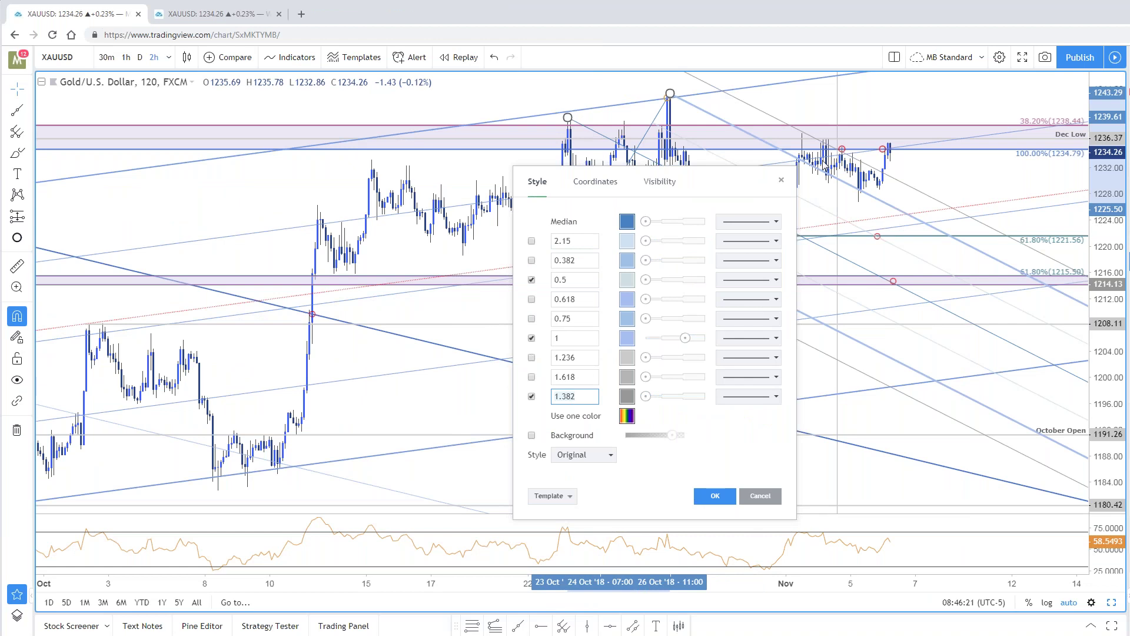
pyautogui.press('Return')
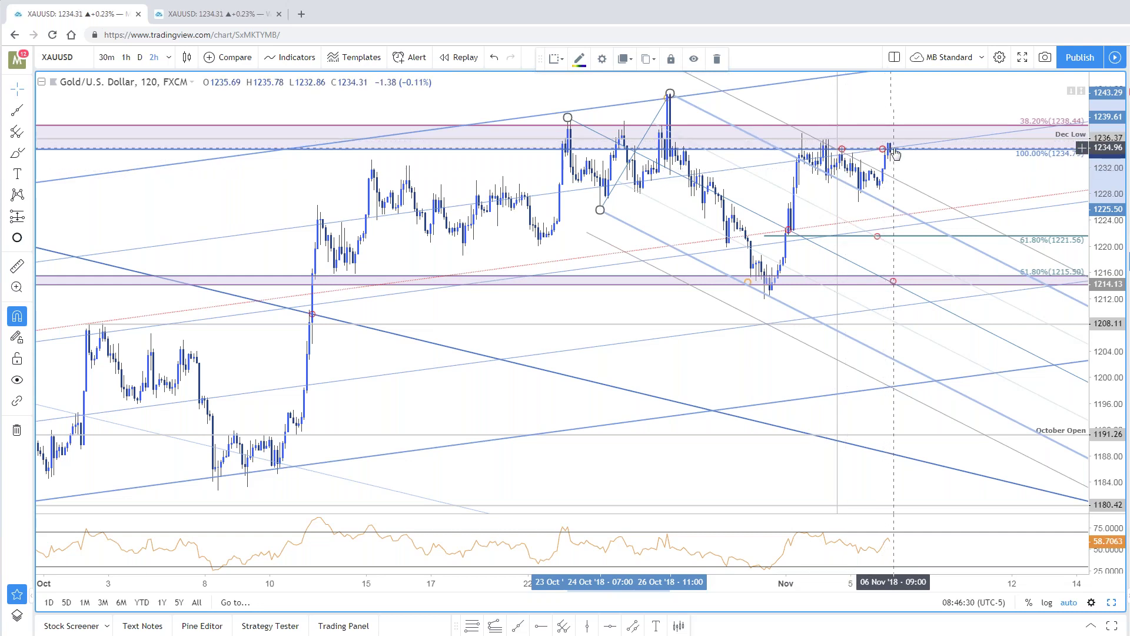
# Step: Reframe the 120-minute gold chart to include the August 2017 low zone and inspect the 100% extension at 1250.52
pyautogui.moveTo(953, 179); pyautogui.dragTo(930, 175)
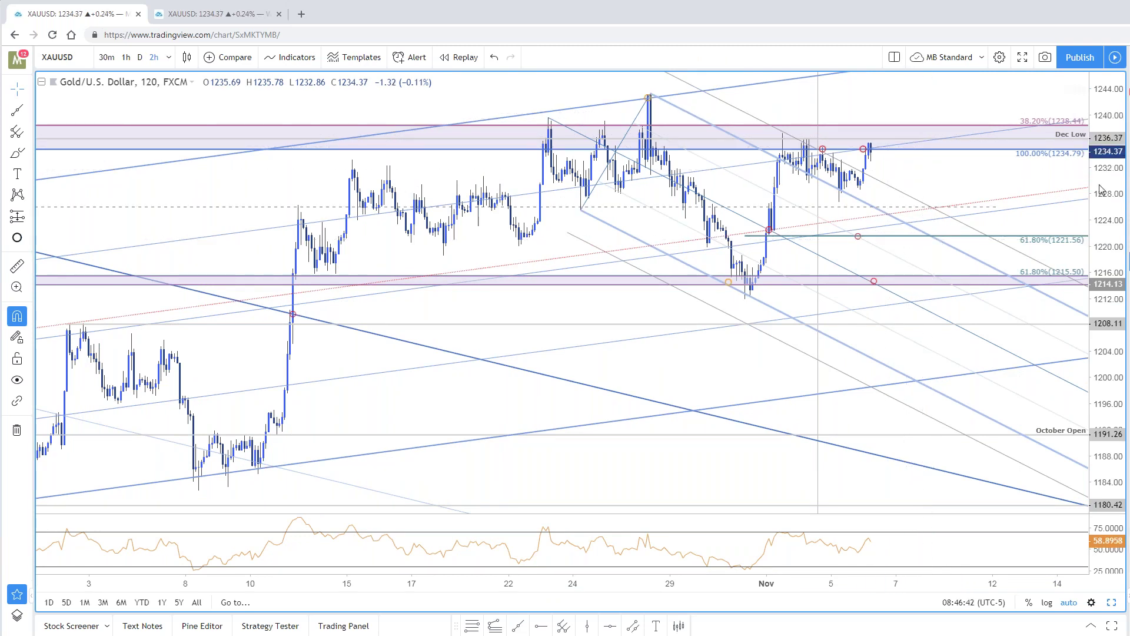
pyautogui.moveTo(1099, 185); pyautogui.dragTo(1100, 221)
pyautogui.moveTo(931, 204); pyautogui.dragTo(934, 240)
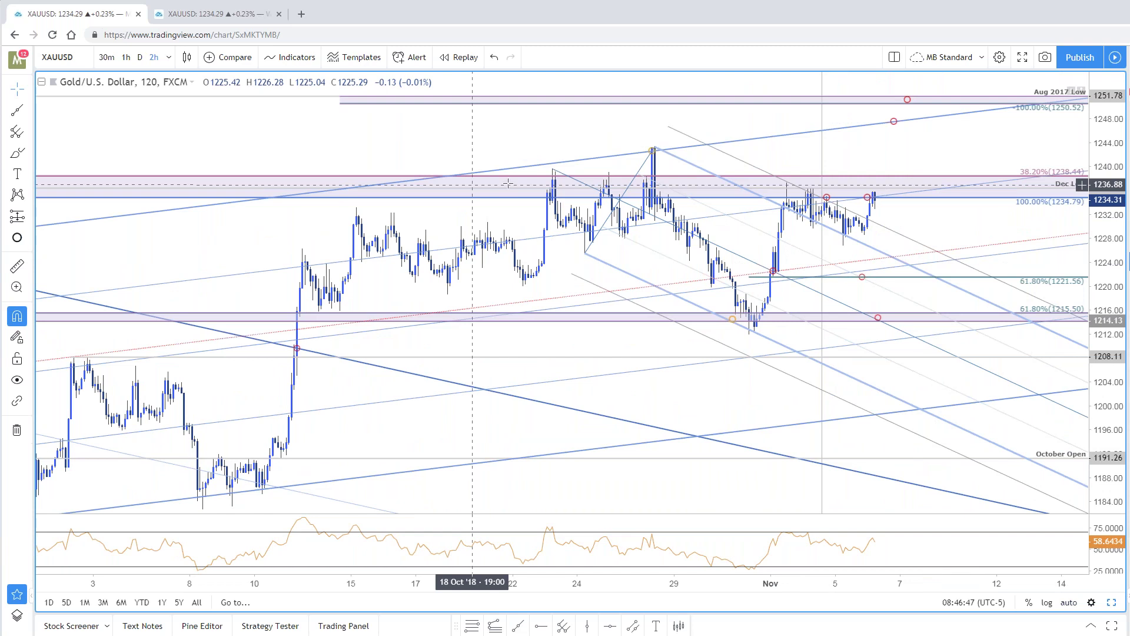
pyautogui.click(894, 121)
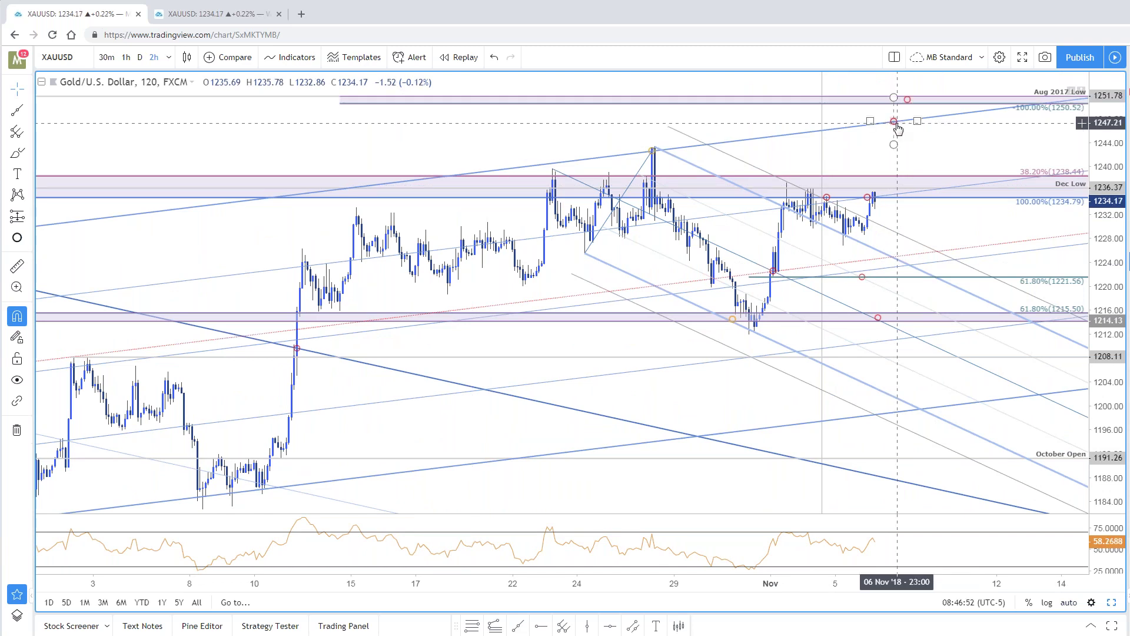
pyautogui.click(918, 121)
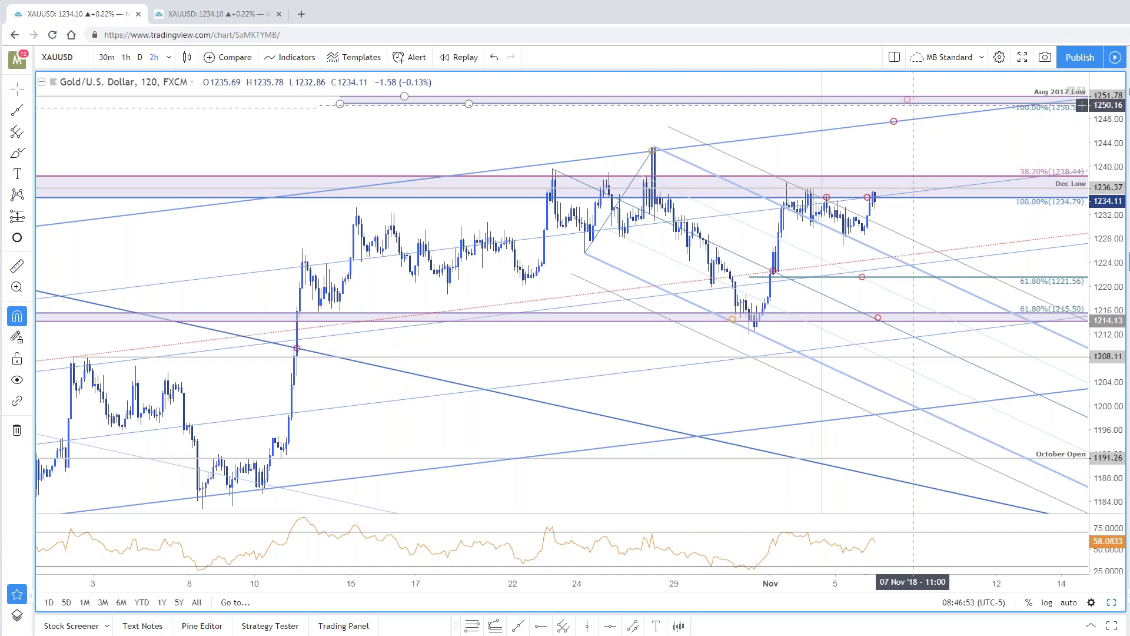
pyautogui.click(1030, 108)
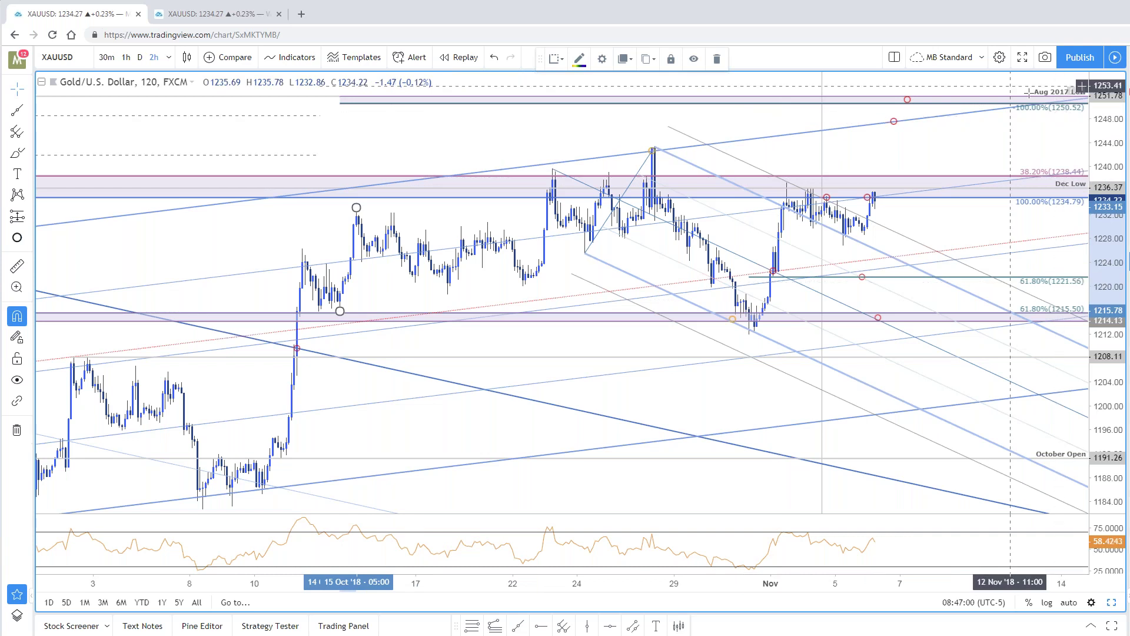
# Step: Examine the 120-minute gold chart from mid-September price action through the descending pitchfork's projection into late November
pyautogui.scroll(-3, 1029, 91)
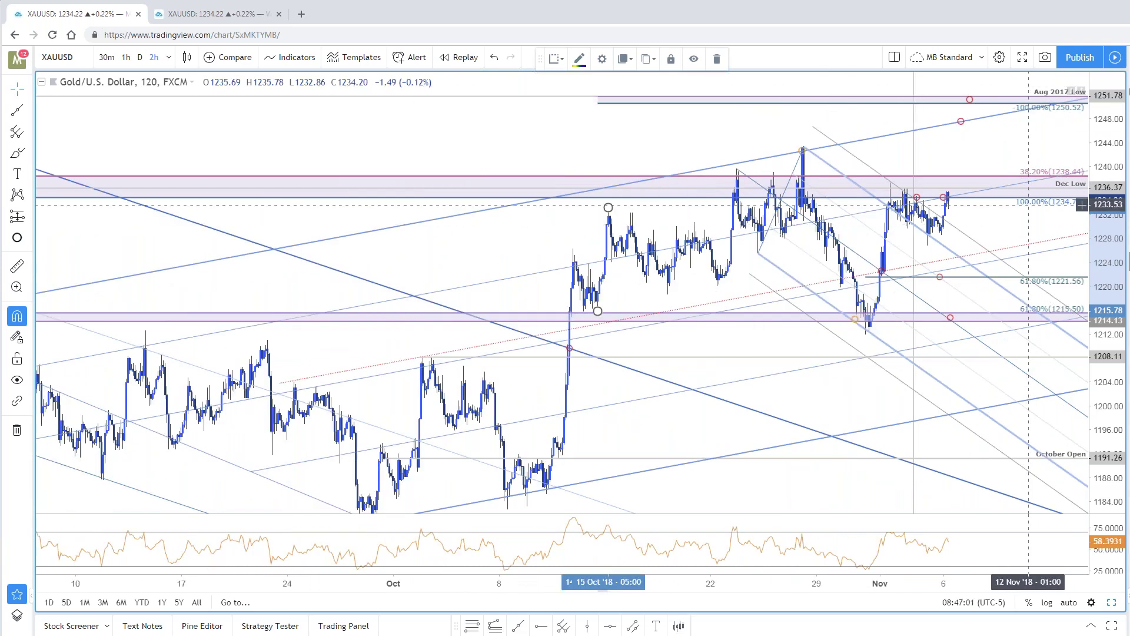
pyautogui.moveTo(1112, 150); pyautogui.dragTo(1112, 163)
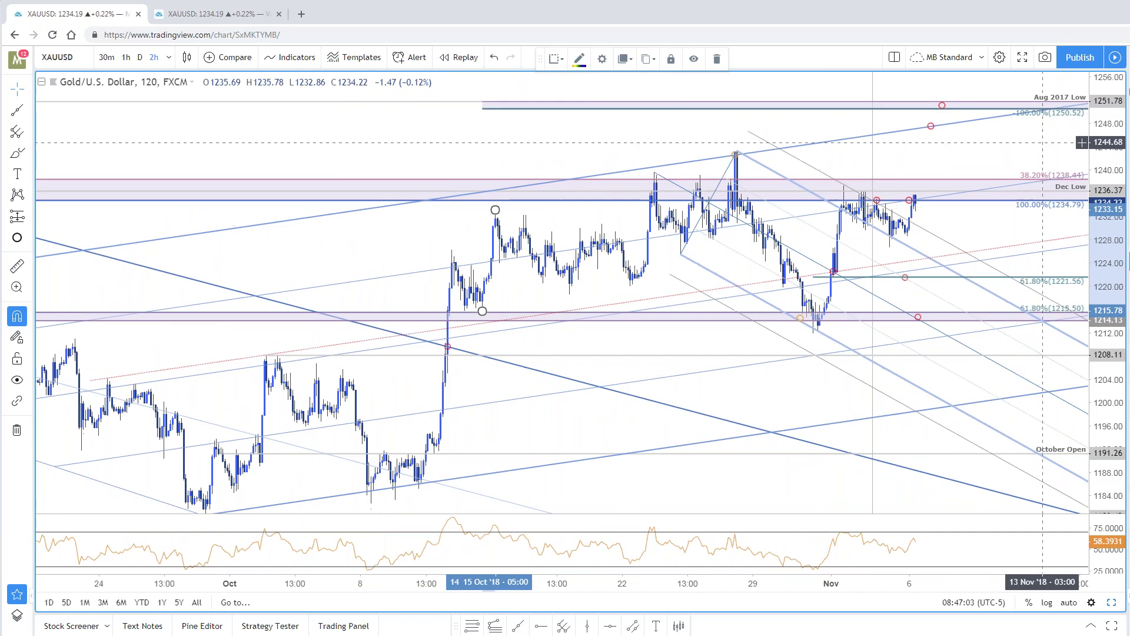
pyautogui.moveTo(1039, 142); pyautogui.dragTo(1041, 129)
pyautogui.scroll(-1, 987, 233)
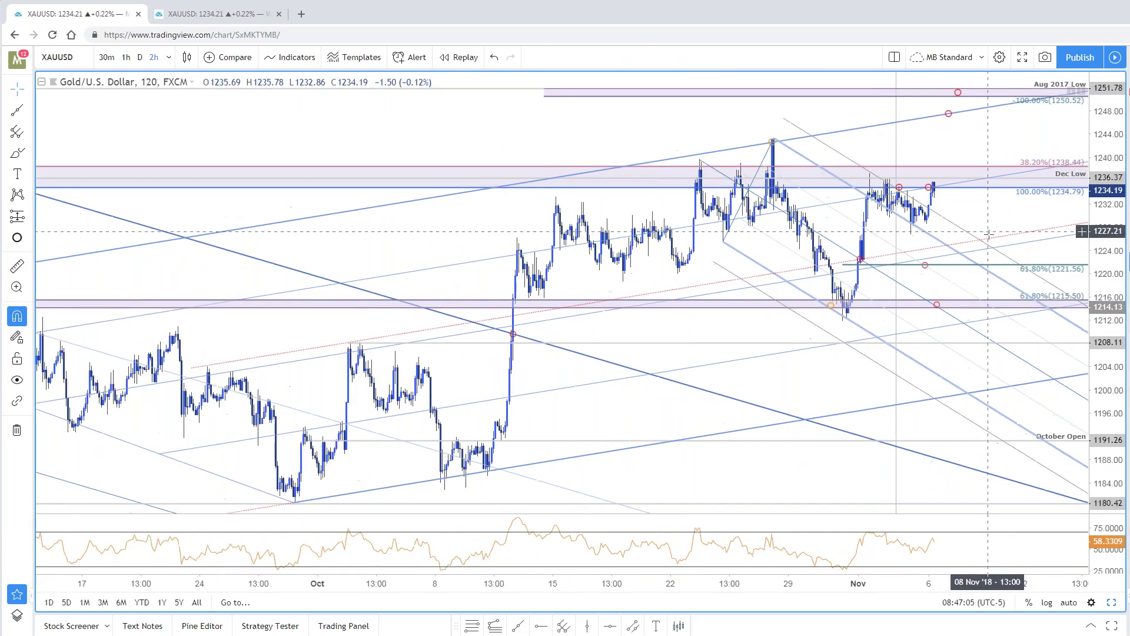
pyautogui.scroll(1, 987, 232)
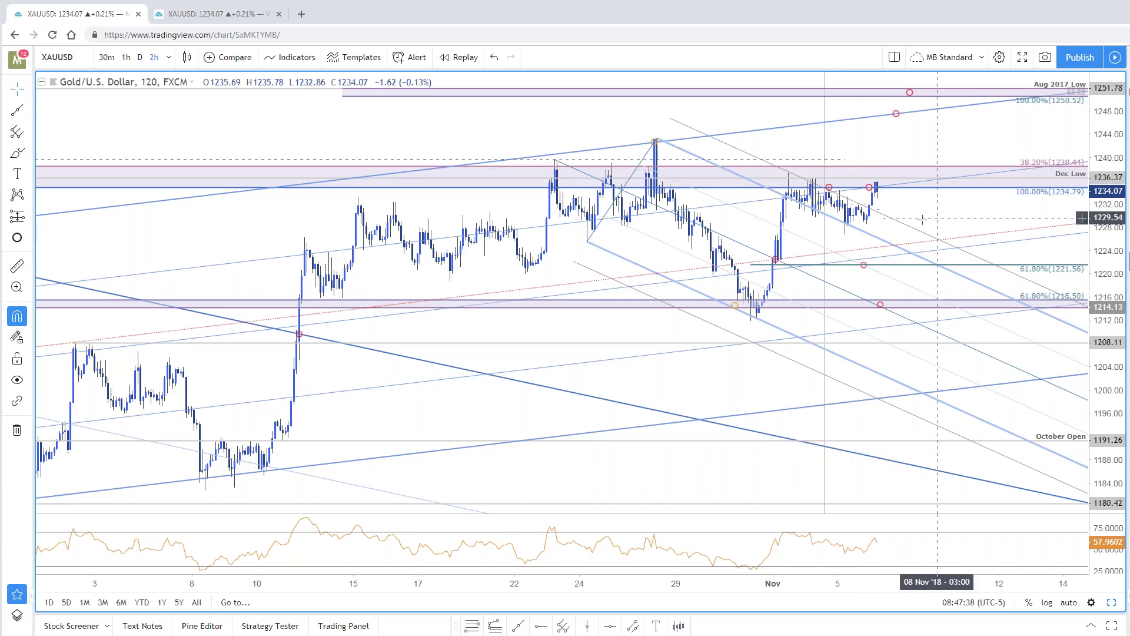
pyautogui.moveTo(922, 220); pyautogui.dragTo(728, 213)
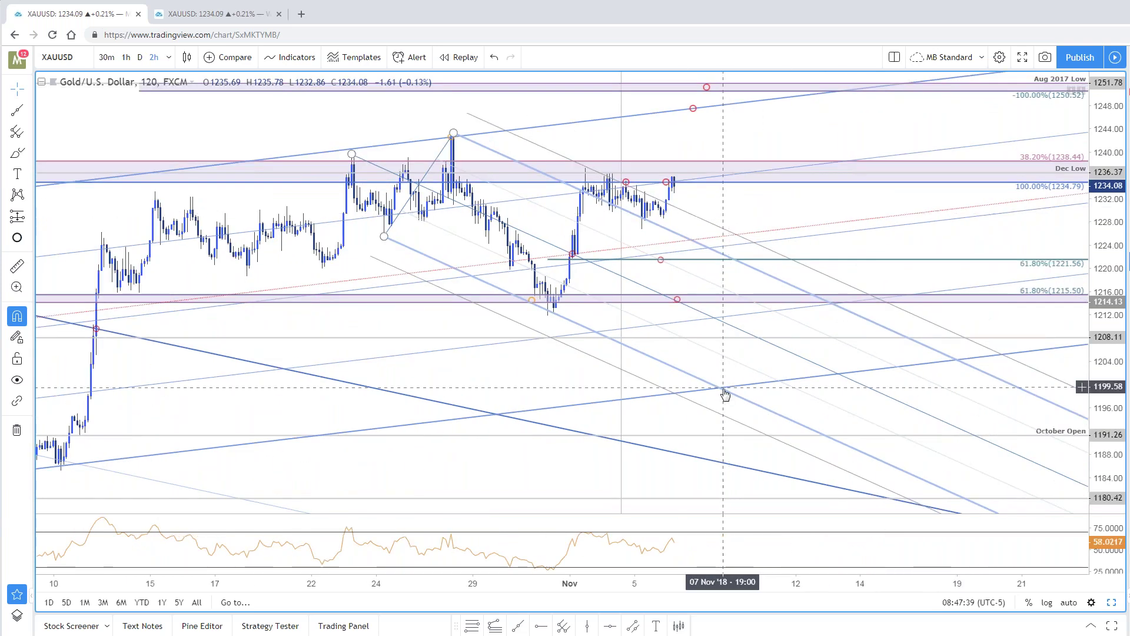
pyautogui.scroll(-2, 723, 394)
pyautogui.scroll(1, 720, 393)
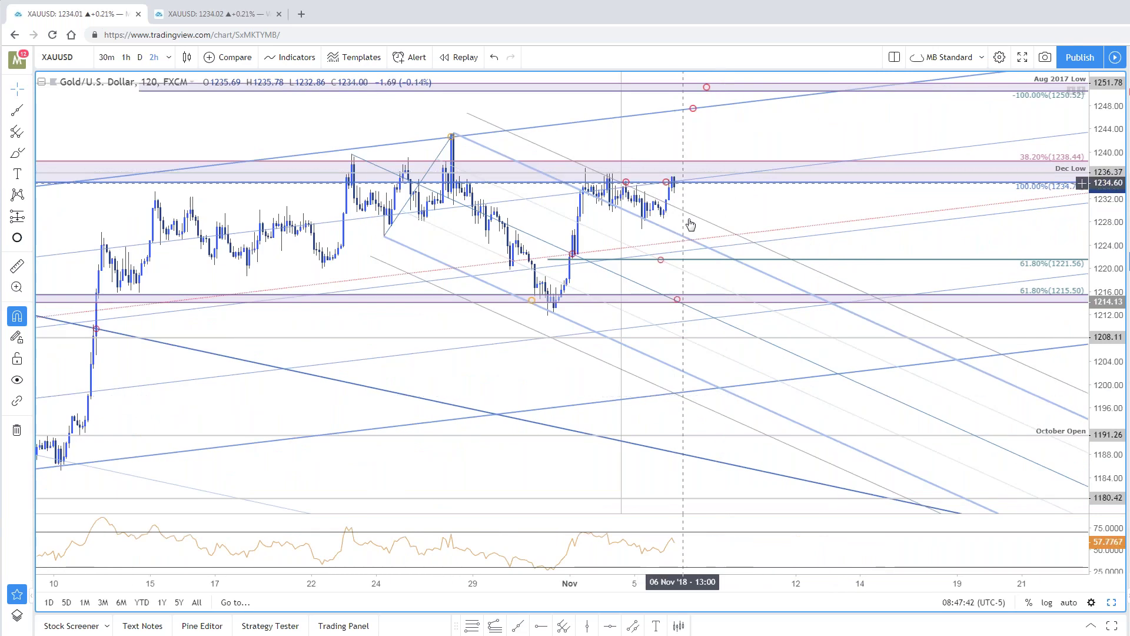
pyautogui.moveTo(661, 283); pyautogui.dragTo(681, 281)
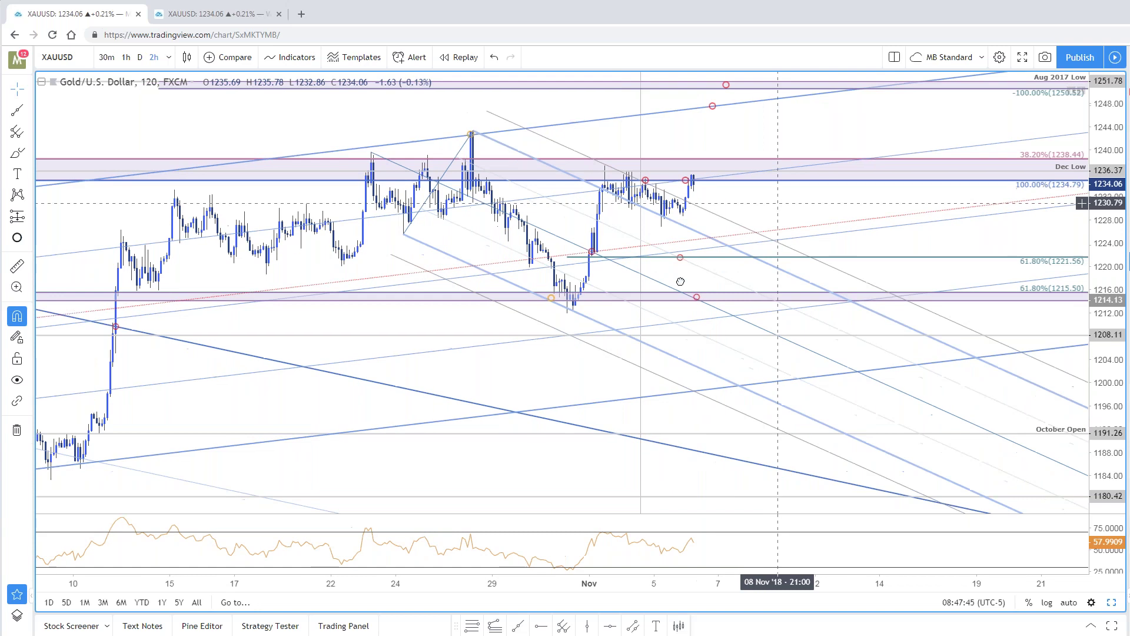
# Step: Move two red circle markers onto the descending pitchfork, one near 1224.83 on 6 November, the other near the 61.8% level on 8 November
pyautogui.click(682, 256)
pyautogui.moveTo(683, 255)
pyautogui.mouseDown()
pyautogui.moveTo(731, 240)
pyautogui.moveTo(711, 238)
pyautogui.mouseUp()
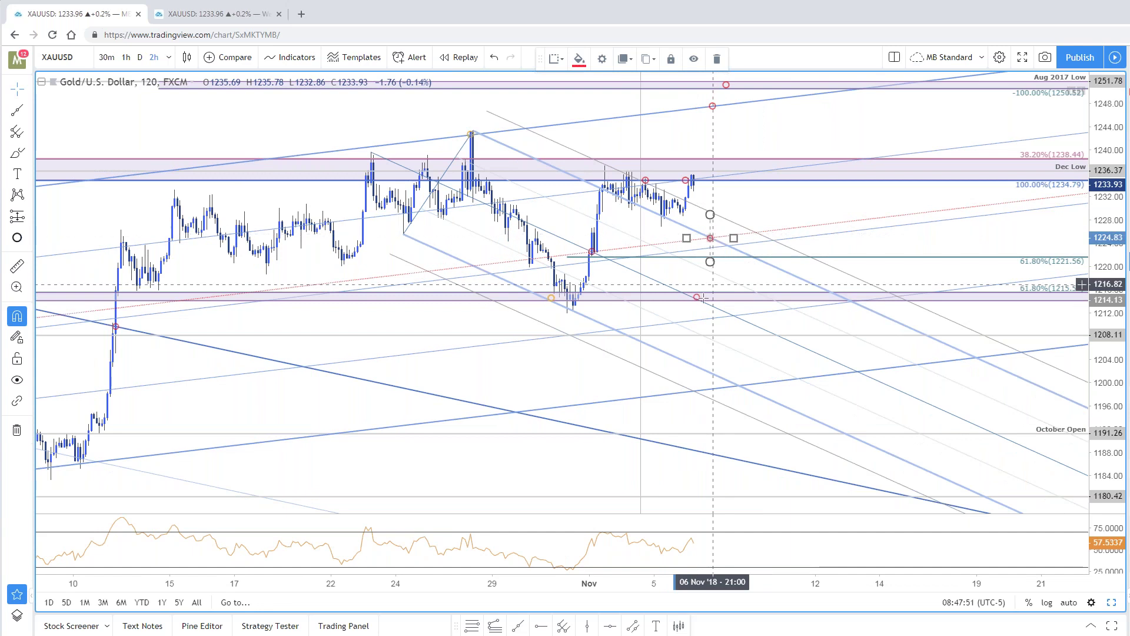
pyautogui.moveTo(698, 297); pyautogui.dragTo(753, 254)
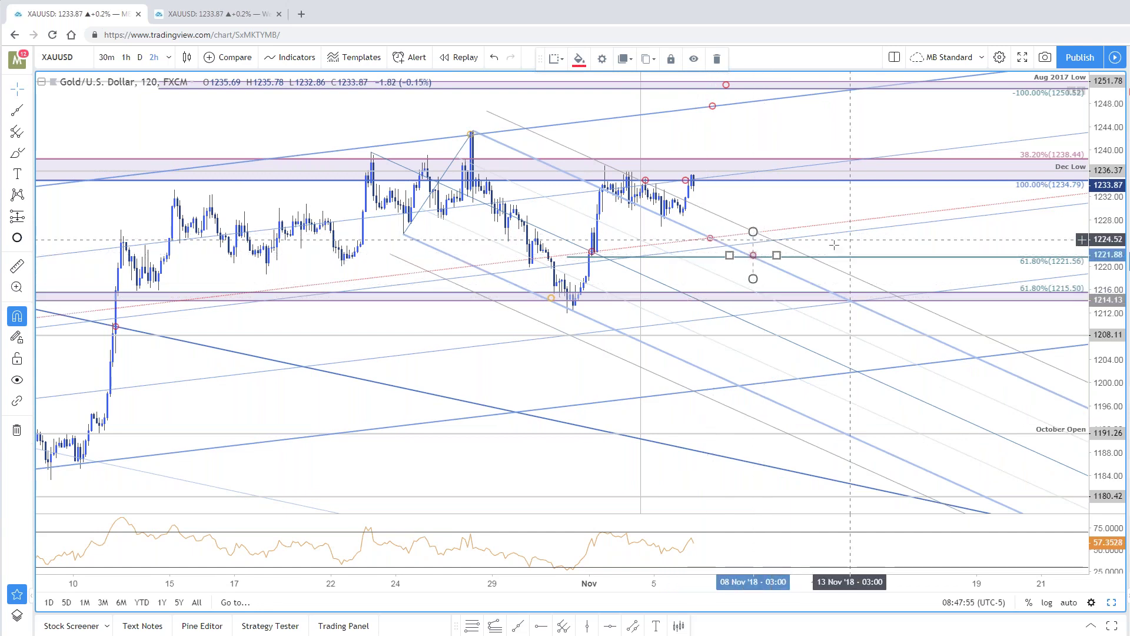
pyautogui.moveTo(752, 254); pyautogui.dragTo(753, 255)
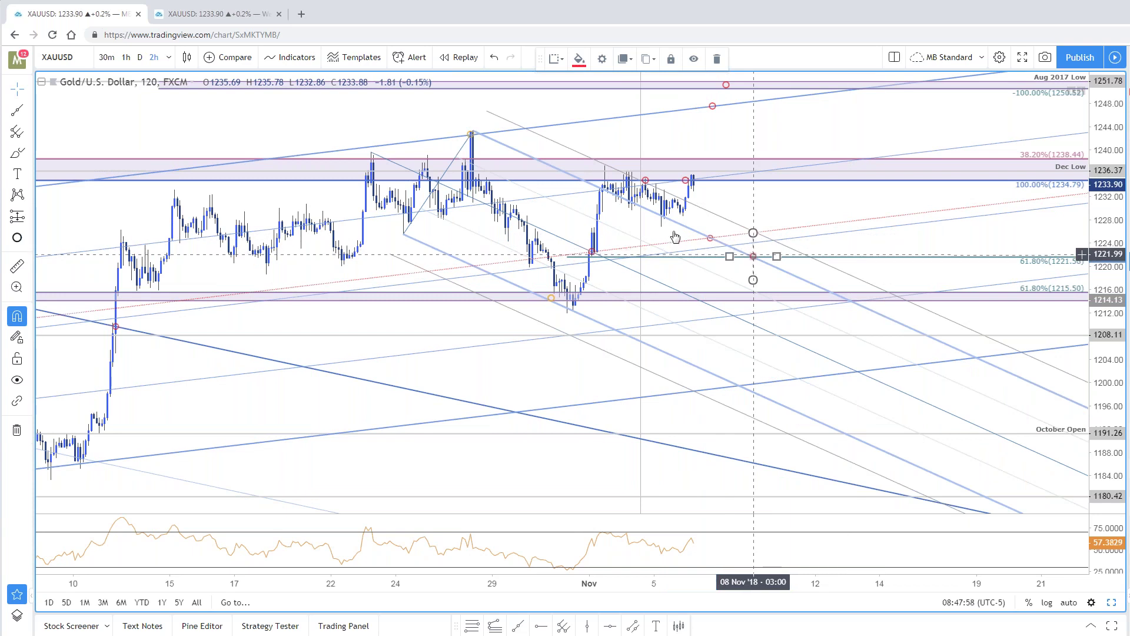
# Step: Reframe the 120-minute gold chart to show early October through mid-November, from the October open up to the August 2017 low
pyautogui.scroll(-2, 794, 277)
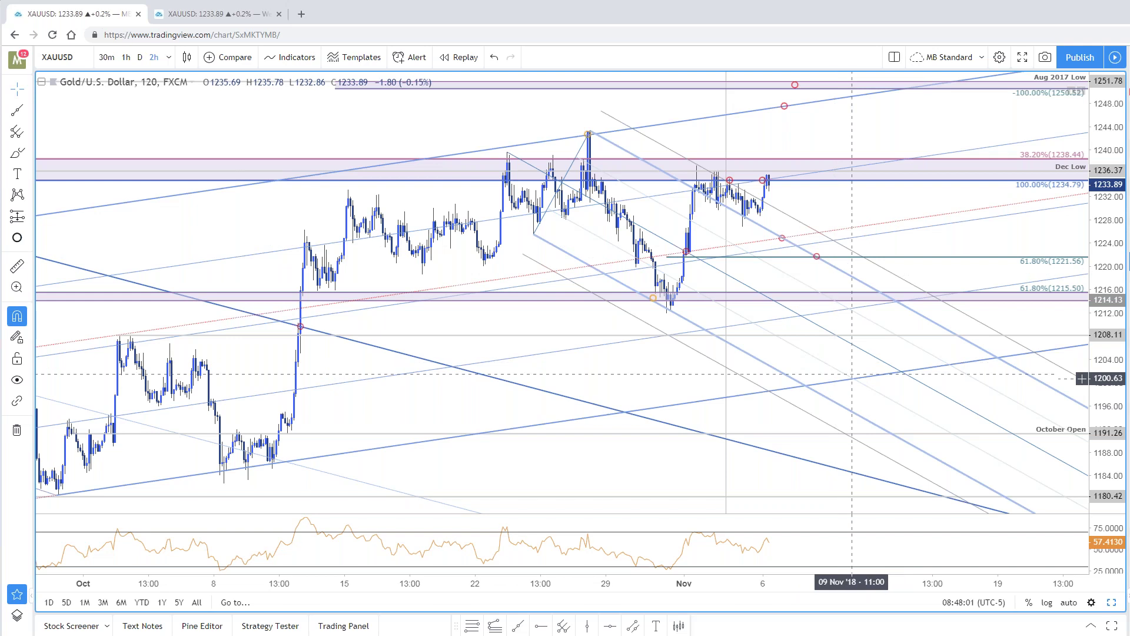
pyautogui.moveTo(877, 434); pyautogui.dragTo(783, 434)
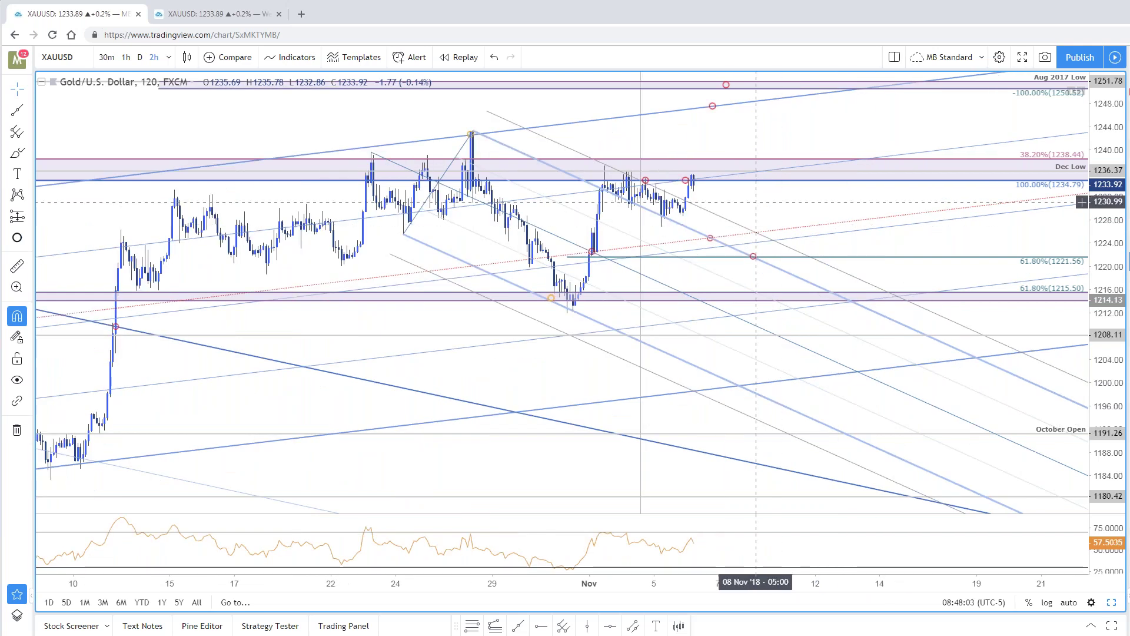
pyautogui.moveTo(755, 201); pyautogui.dragTo(836, 208)
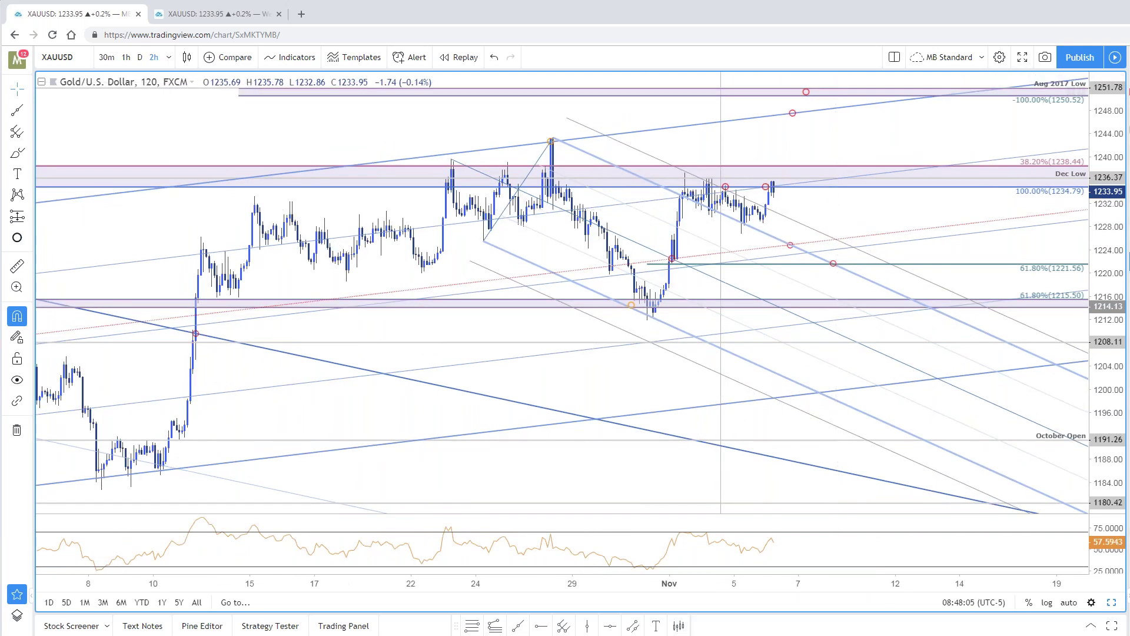
pyautogui.moveTo(1103, 221); pyautogui.dragTo(1103, 231)
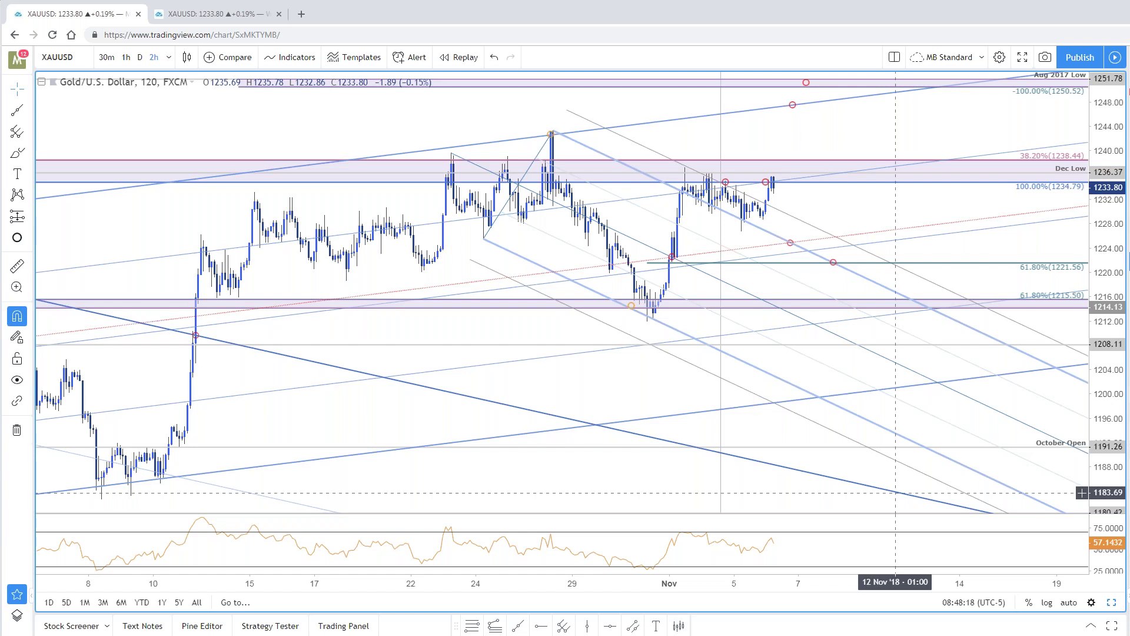
pyautogui.moveTo(890, 127); pyautogui.dragTo(913, 135)
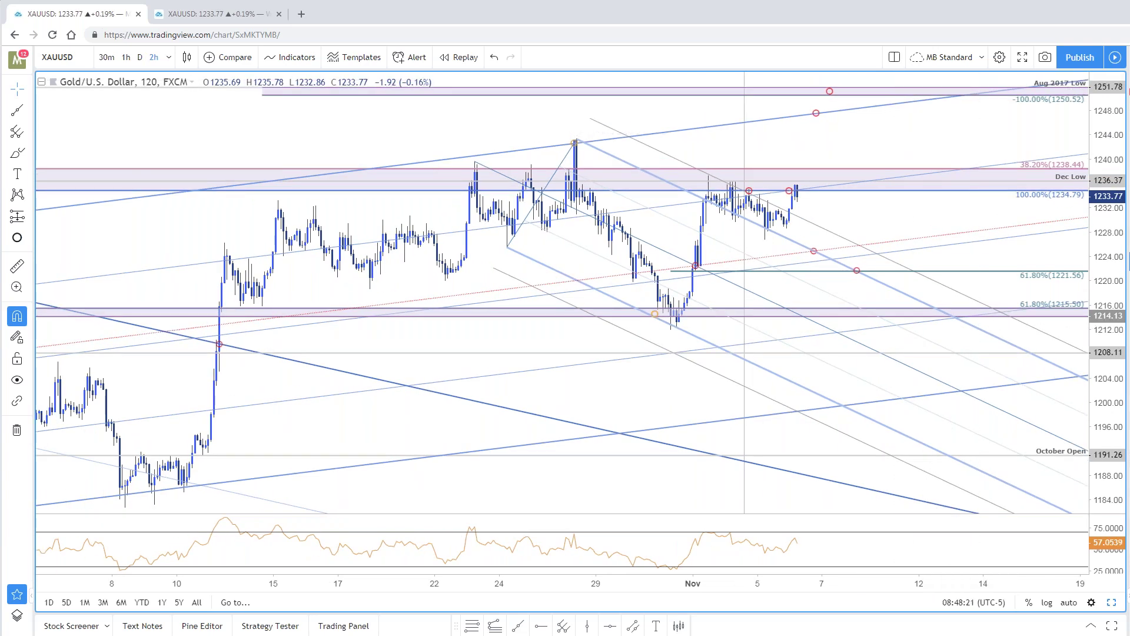
# Step: Switch to the browser, close the 11/5 intraday update and its enlarged gold chart, and bring up the 10/30 intraday update
pyautogui.hotkey('alt', 'Tab')
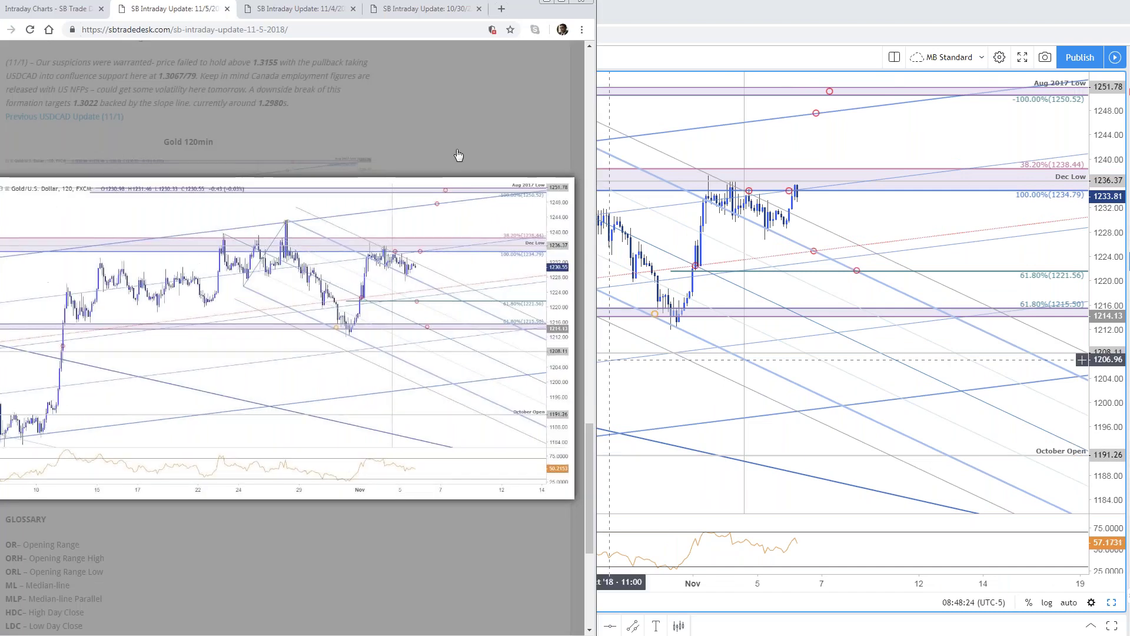
pyautogui.click(458, 155)
pyautogui.scroll(5, 357, 374)
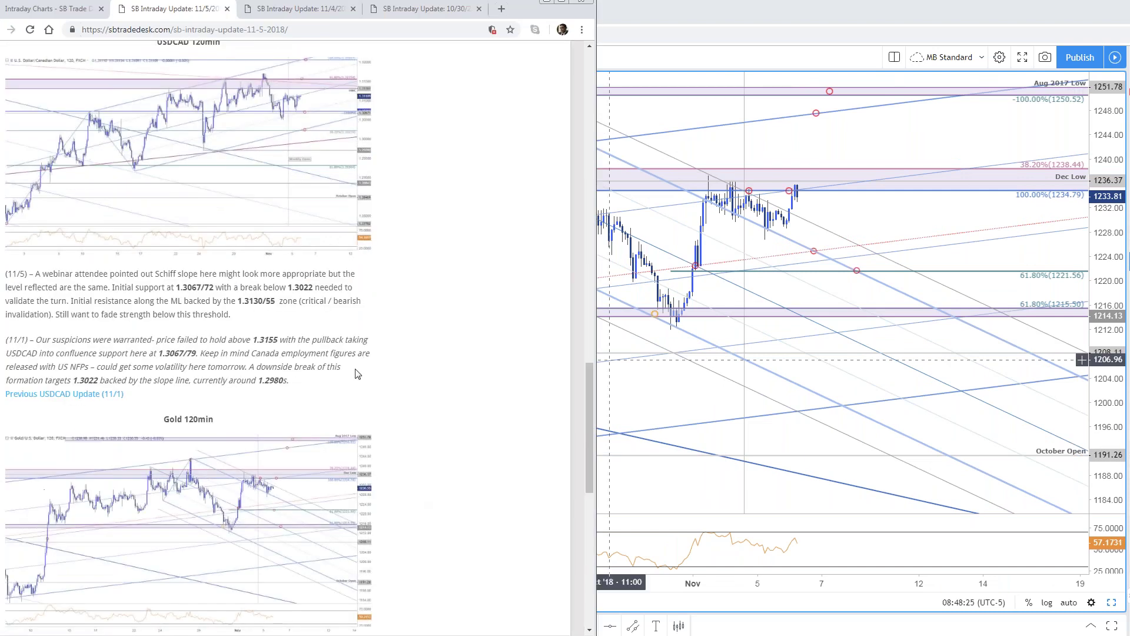
pyautogui.scroll(15, 358, 373)
pyautogui.scroll(3, 282, 235)
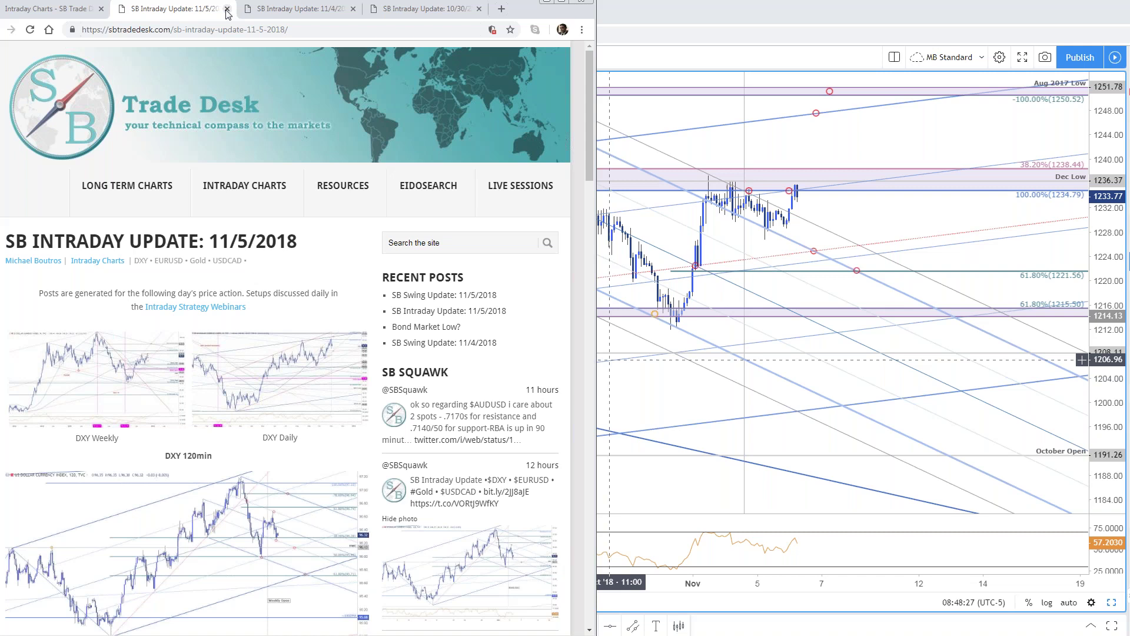
pyautogui.click(227, 8)
pyautogui.click(318, 9)
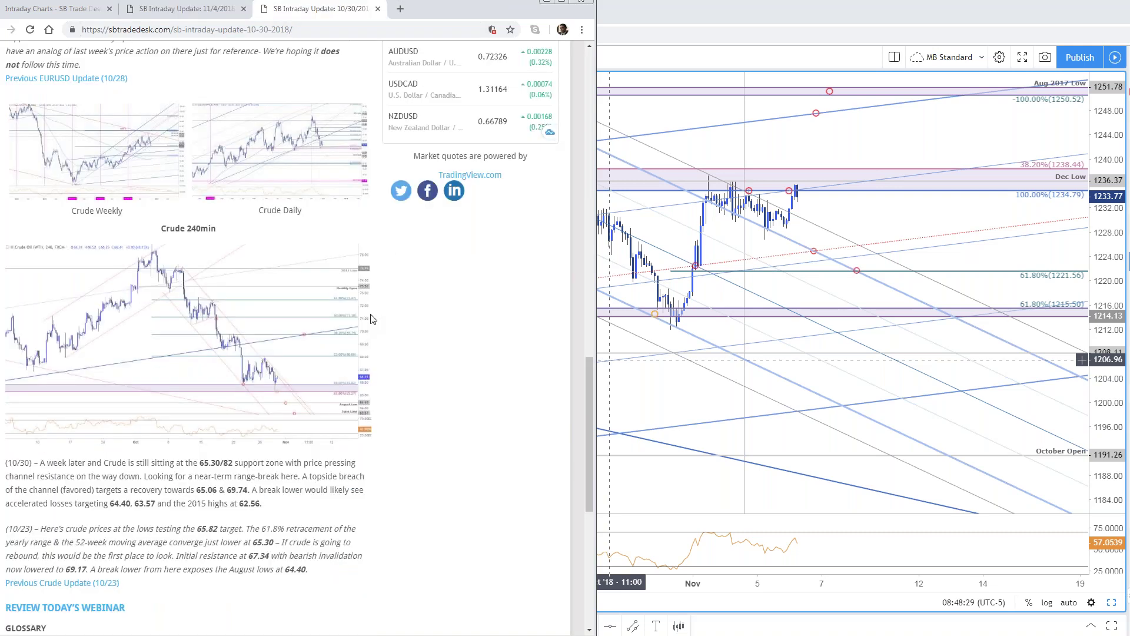
# Step: Enlarge the Crude Weekly, Crude Daily and Crude 240-minute charts of the 10/30 update one after another
pyautogui.scroll(-1, 240, 349)
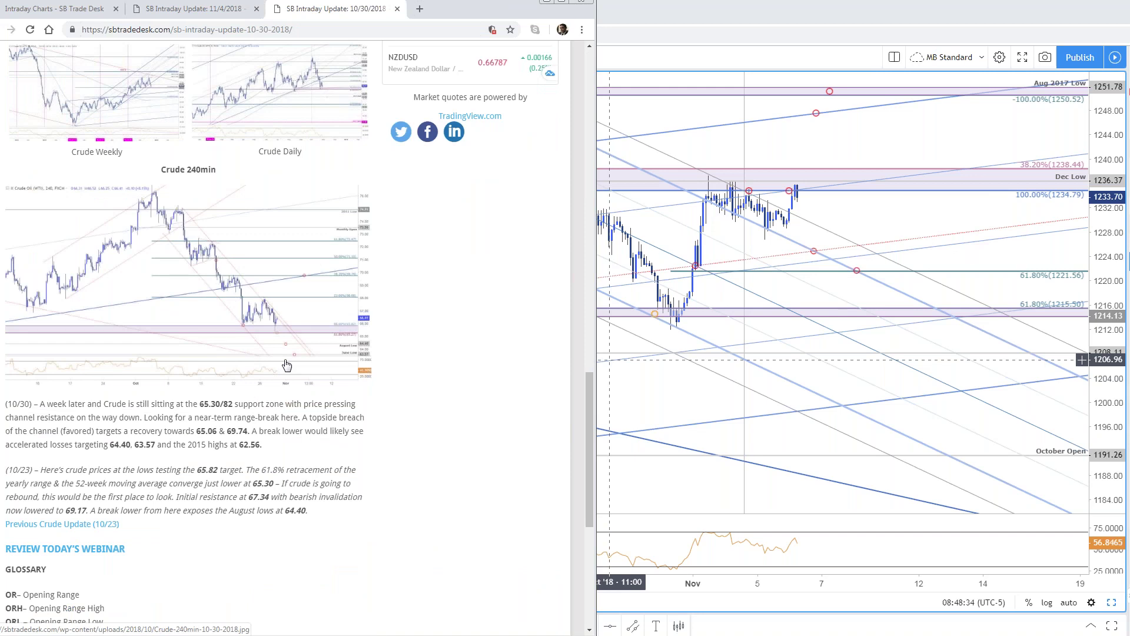
pyautogui.click(136, 113)
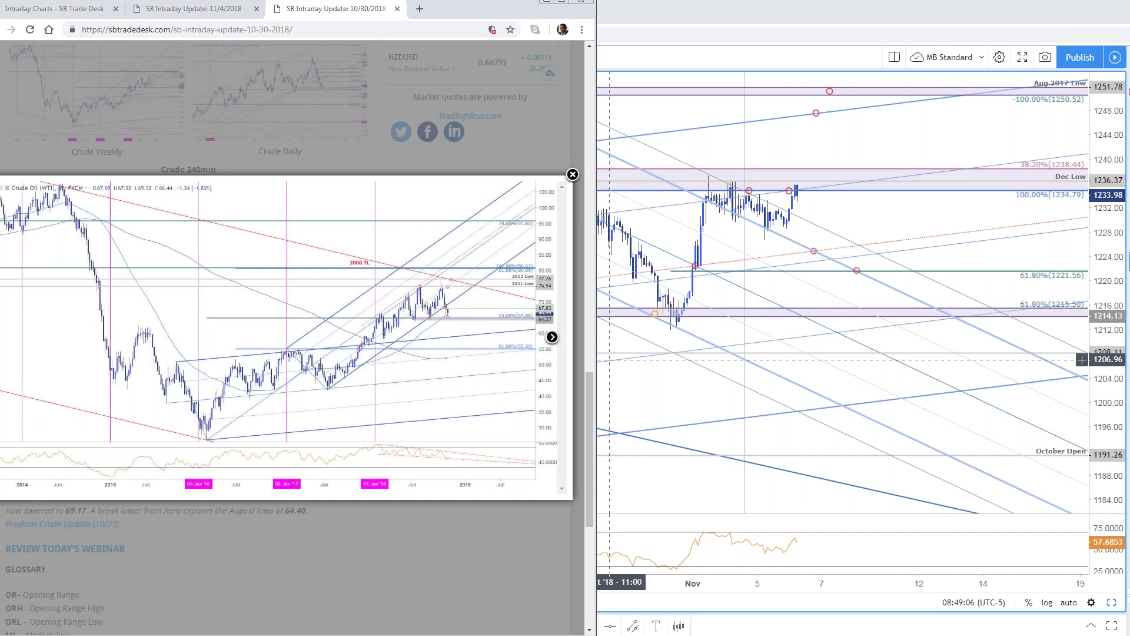
pyautogui.click(568, 180)
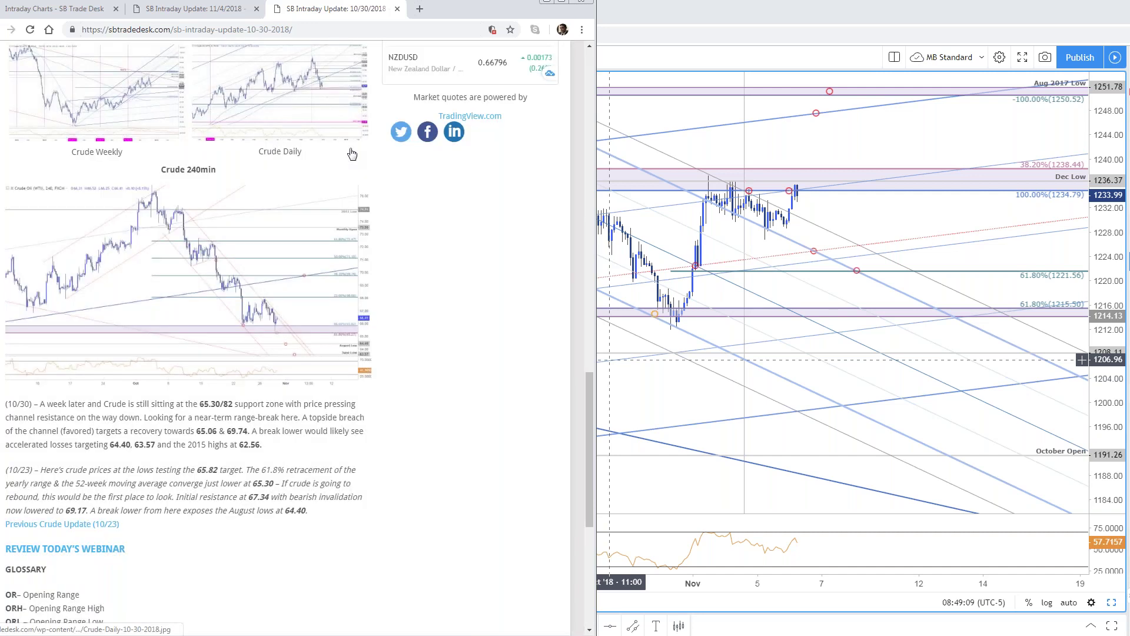
pyautogui.click(336, 123)
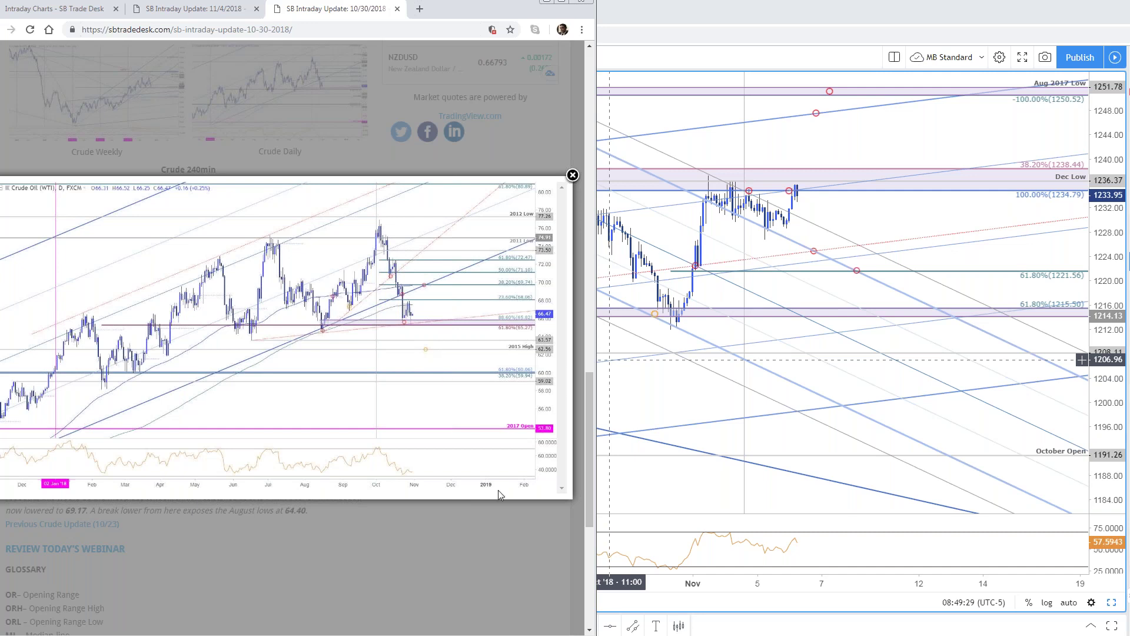
pyautogui.click(486, 560)
pyautogui.scroll(-2, 292, 322)
pyautogui.click(289, 235)
# Step: Switch to TradingView, show the USOIL layout and maximize its daily chart, framed from late 2017 to early 2019
pyautogui.click(900, 130)
pyautogui.click(78, 14)
pyautogui.click(1111, 604)
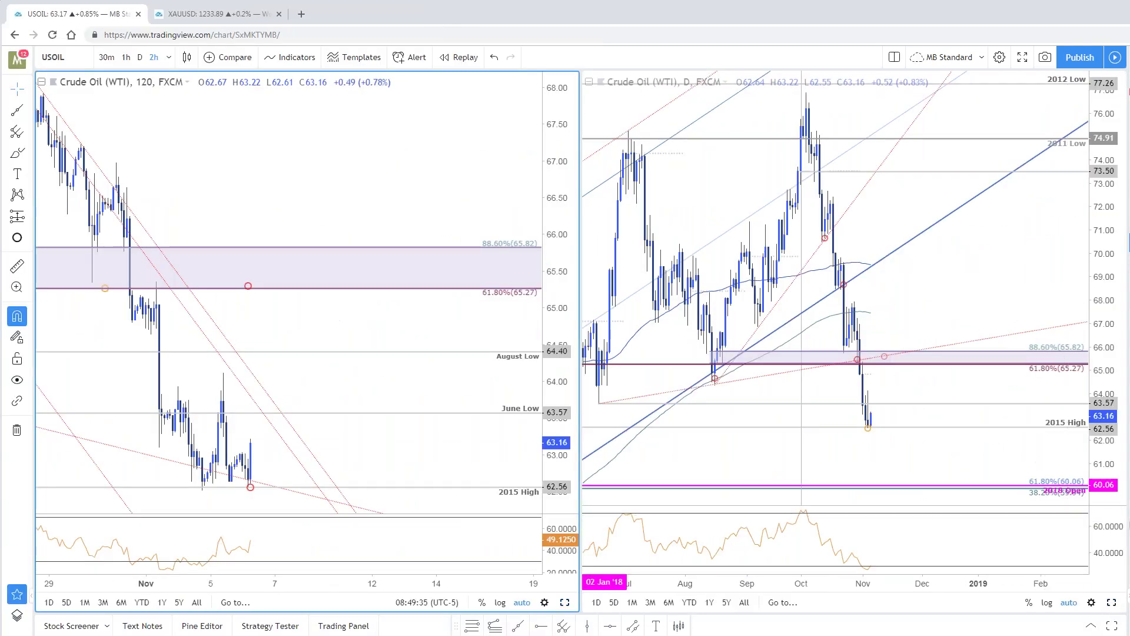
pyautogui.click(1111, 602)
pyautogui.scroll(2, 1081, 406)
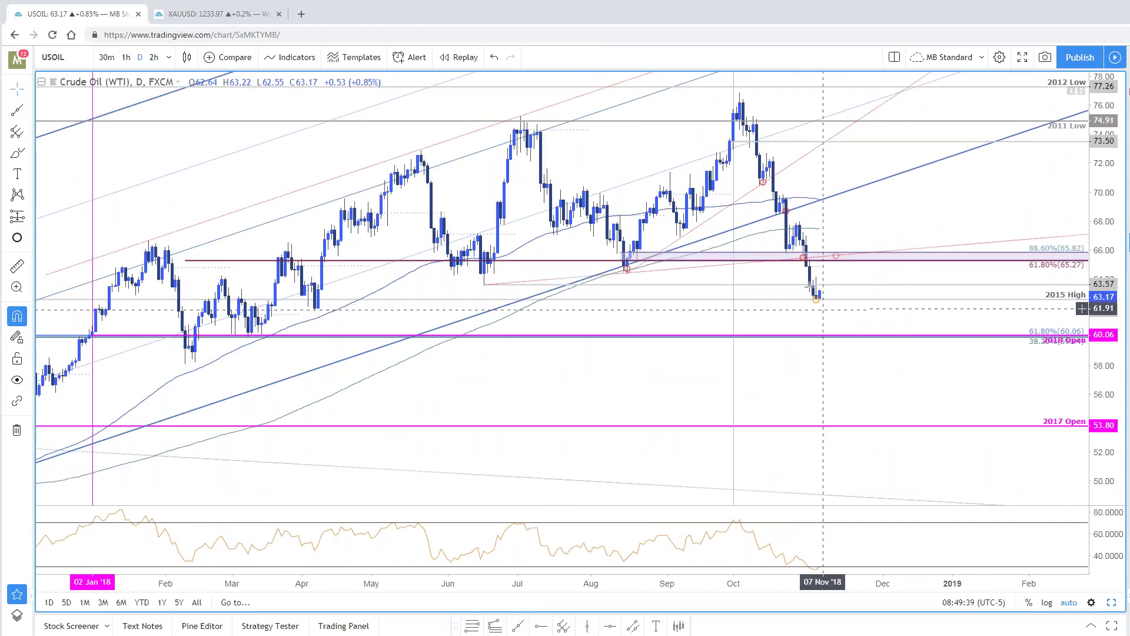
pyautogui.scroll(-1, 815, 305)
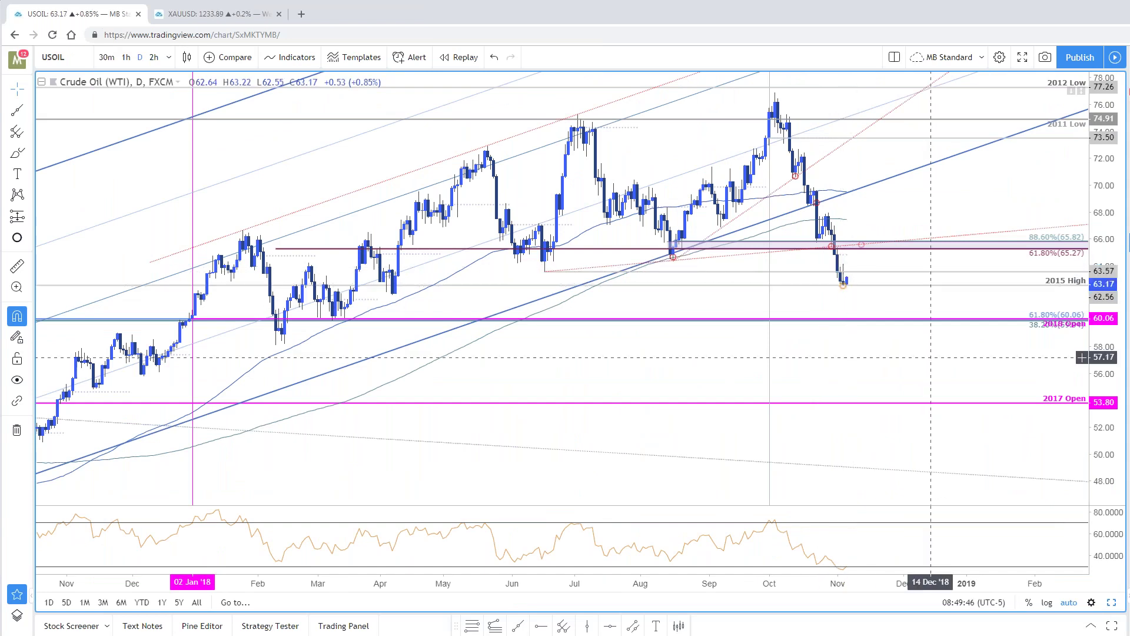
# Step: Switch to the 10/30 update, close the enlarged 240-minute crude chart and enlarge the Crude Daily chart
pyautogui.hotkey('alt', 'Tab')
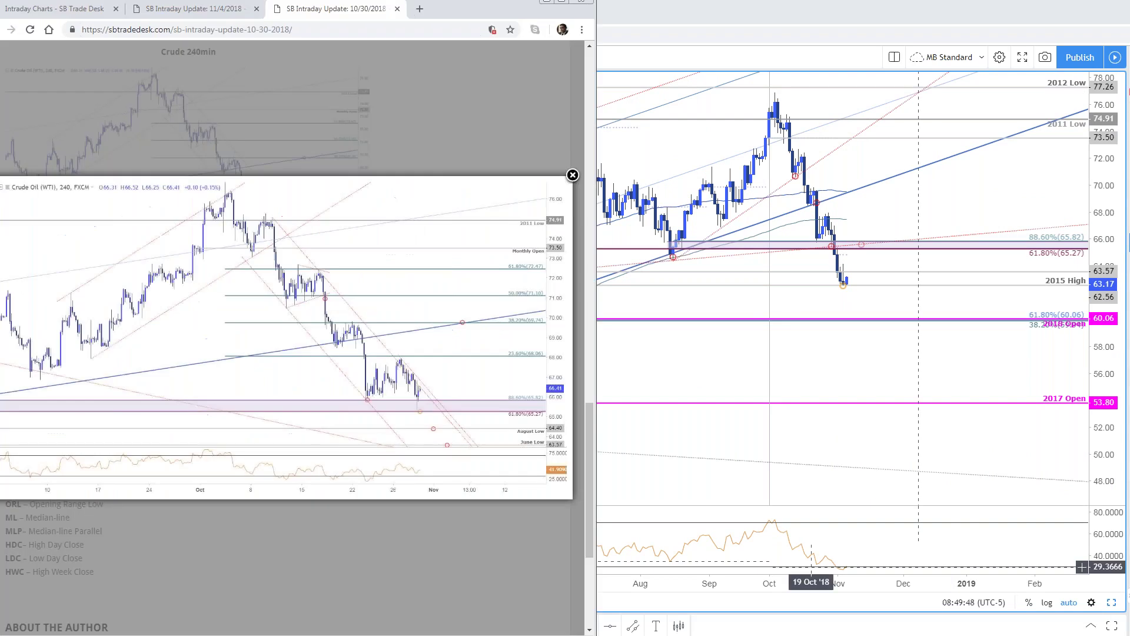
pyautogui.press('Escape')
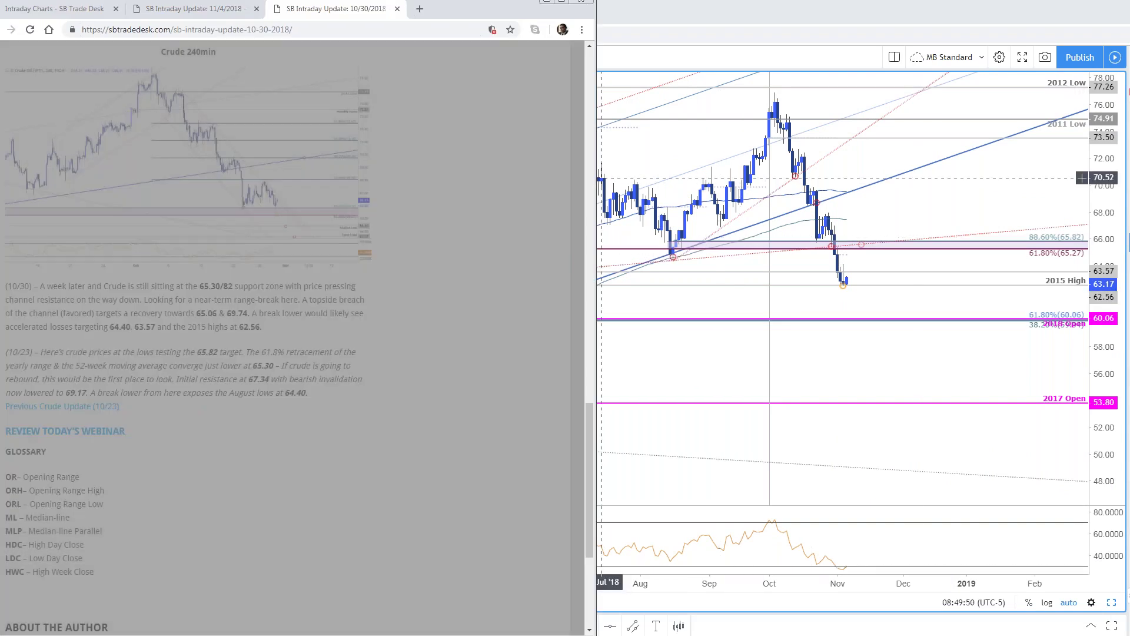
pyautogui.scroll(3, 398, 212)
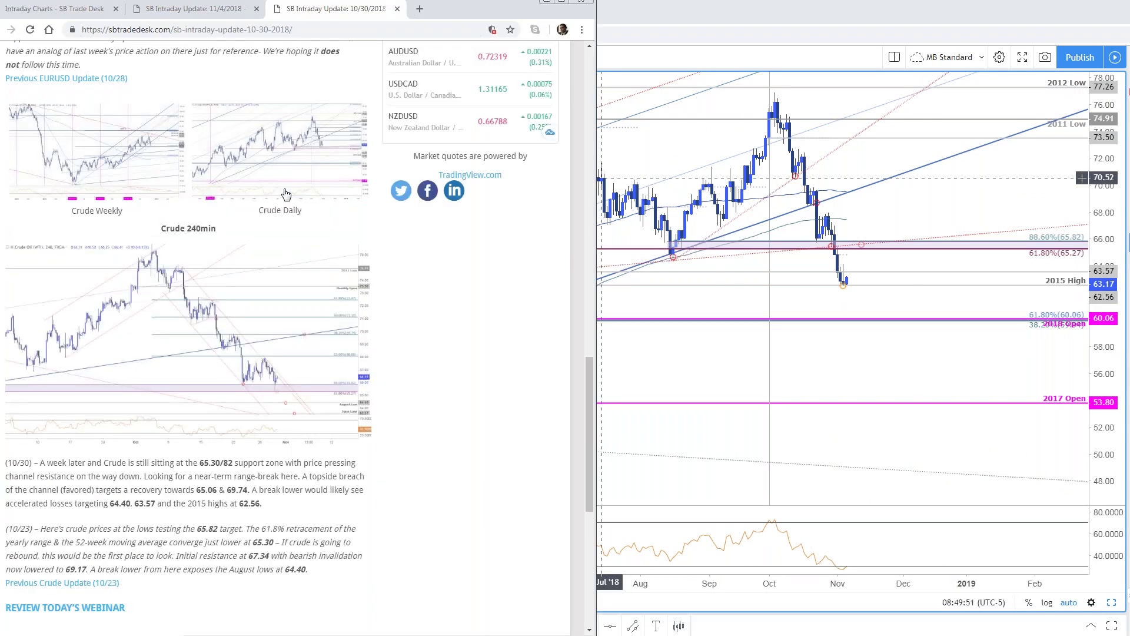
pyautogui.click(286, 195)
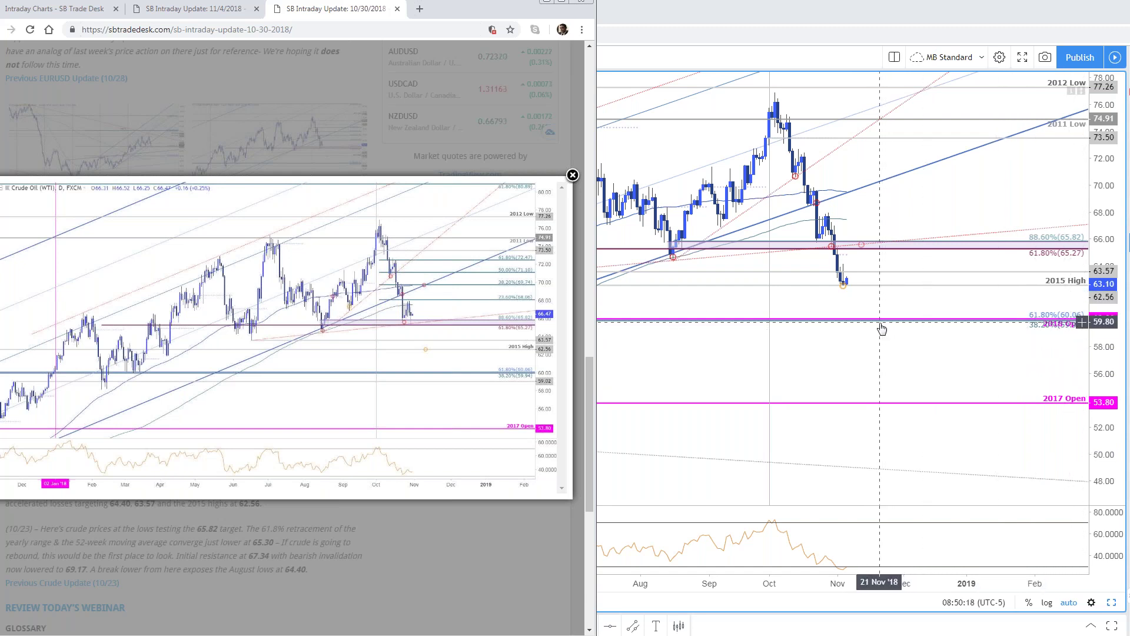
# Step: Switch to TradingView and examine the daily crude oil chart's long-term history back to 2008 and the rally from the 2016 low
pyautogui.click(885, 352)
pyautogui.scroll(-2, 877, 359)
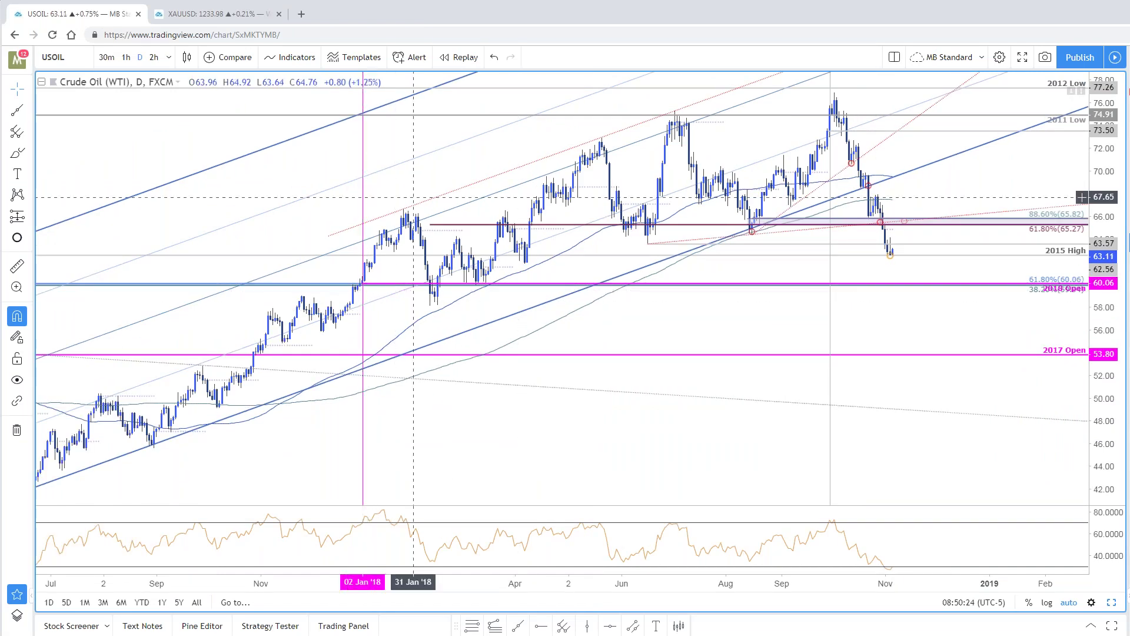
pyautogui.scroll(-6, 413, 196)
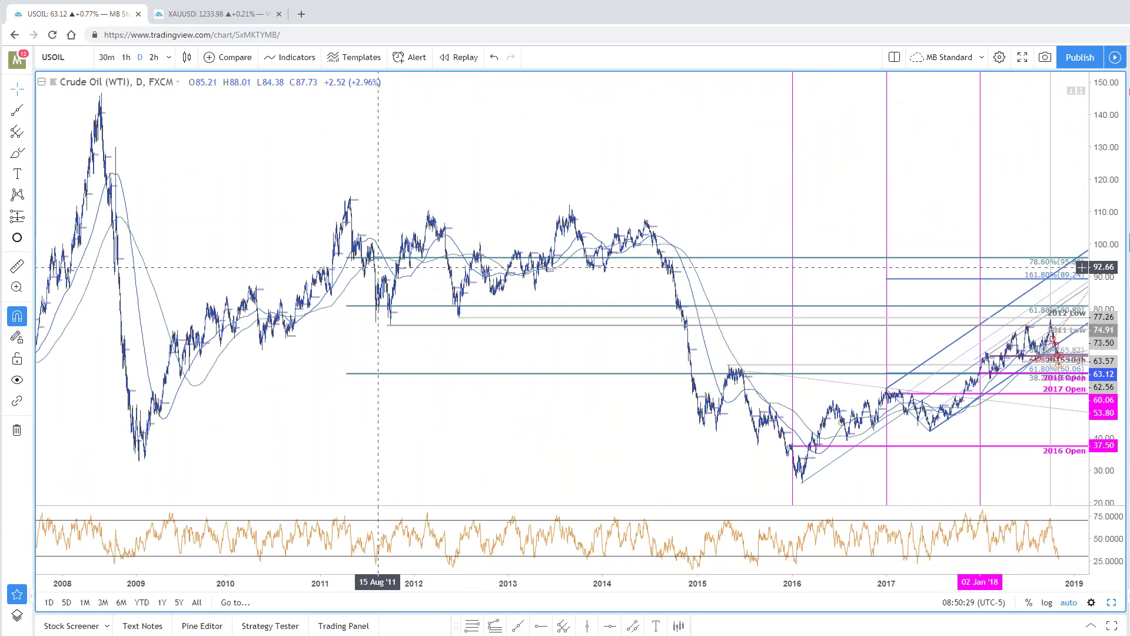
pyautogui.scroll(3, 970, 375)
pyautogui.scroll(4, 1000, 393)
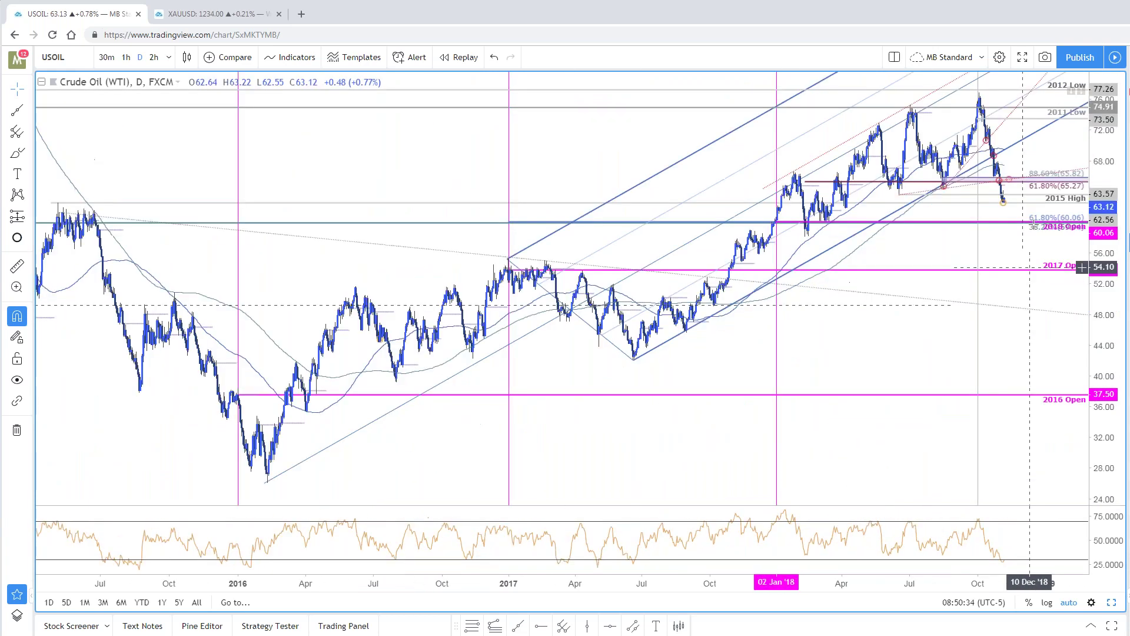
# Step: Select the Fibonacci extension with the 61.8% level at 60.06 and examine daily crude price action around the 2015 high
pyautogui.click(1048, 222)
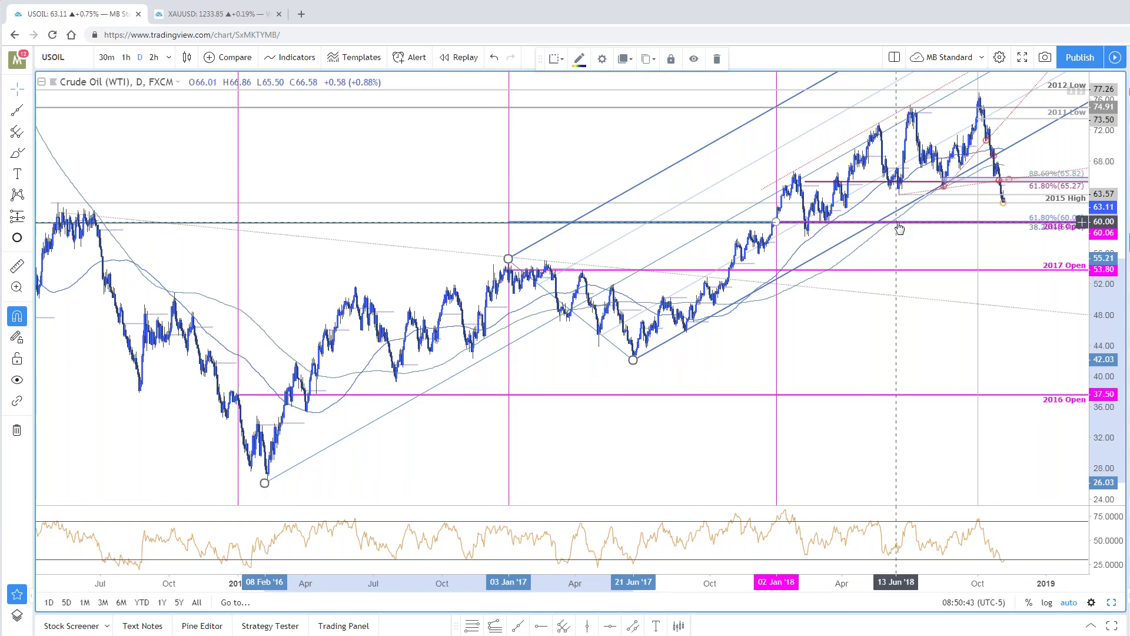
pyautogui.scroll(5, 951, 247)
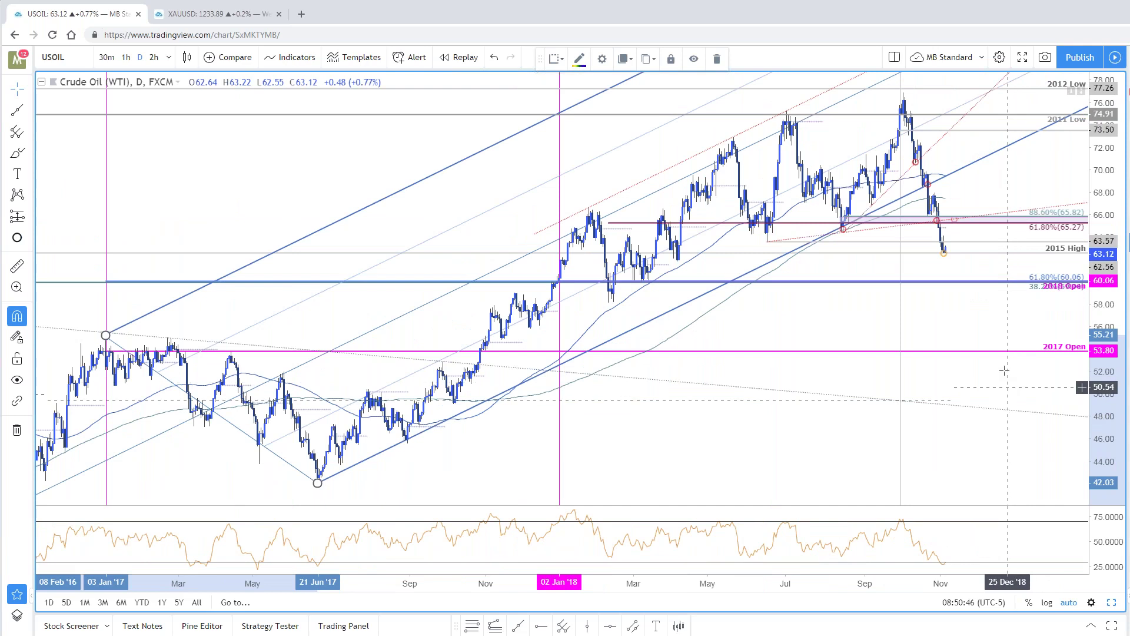
pyautogui.scroll(3, 958, 285)
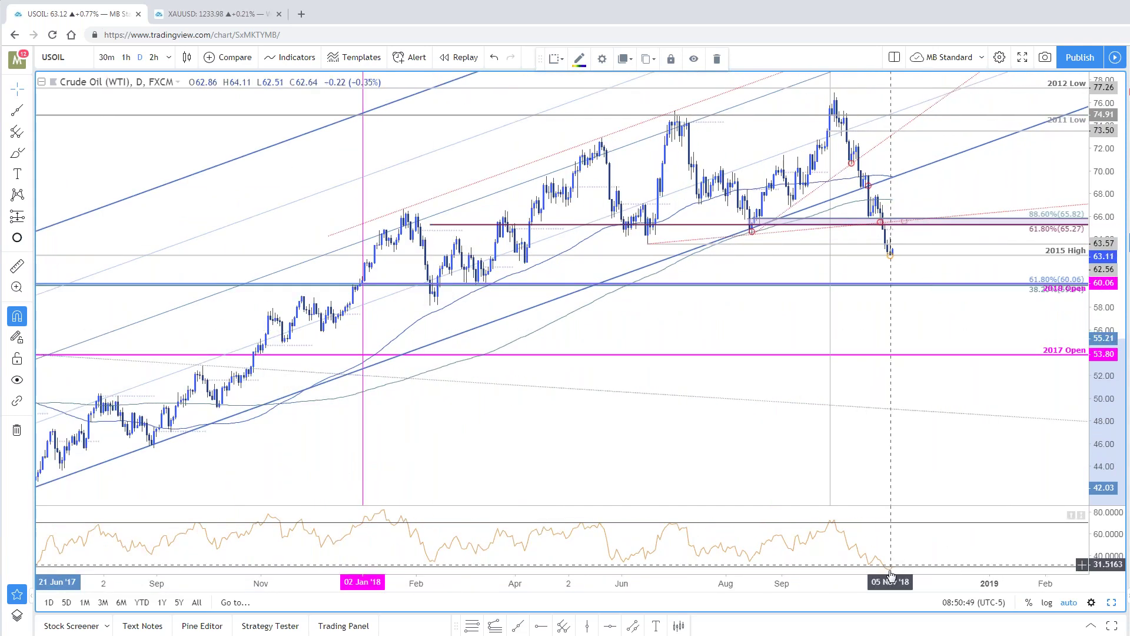
pyautogui.scroll(1, 901, 471)
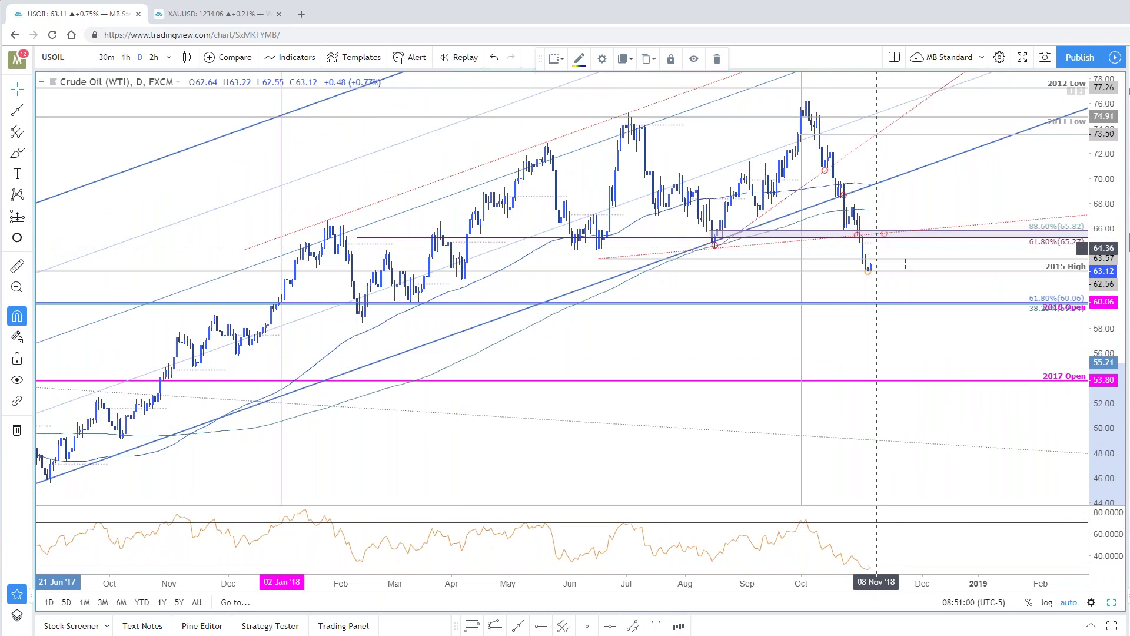
pyautogui.click(865, 272)
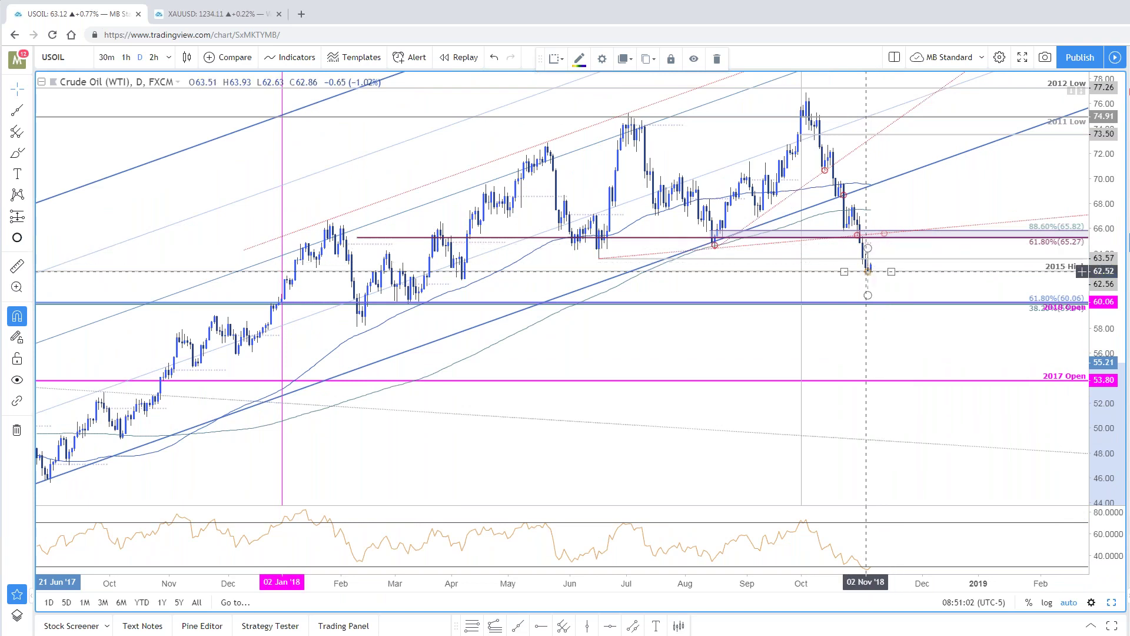
# Step: Replace the maximized daily crude chart with the 120-minute one and frame the descending channel down to the 38.2% level at 59.94
pyautogui.click(1110, 602)
pyautogui.click(565, 602)
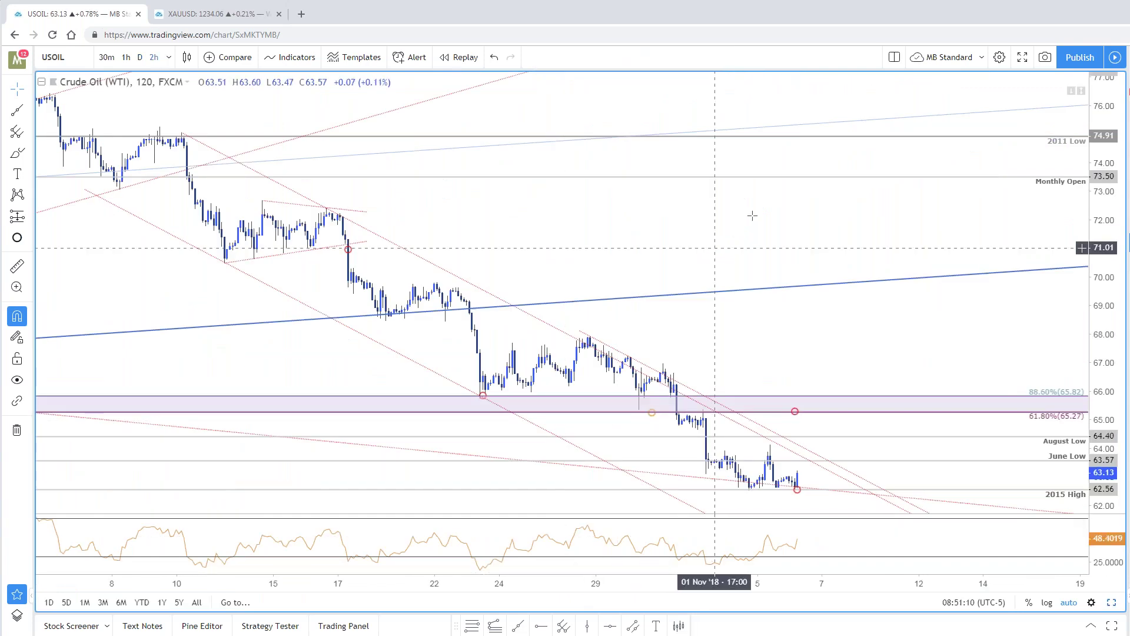
pyautogui.scroll(-2, 845, 245)
pyautogui.moveTo(793, 226); pyautogui.dragTo(865, 193)
# Step: Enlarge the Crude 240-minute chart of the 10/30 update in the browser and compare it with the 120-minute USOIL chart in TradingView
pyautogui.hotkey('alt', 'Tab')
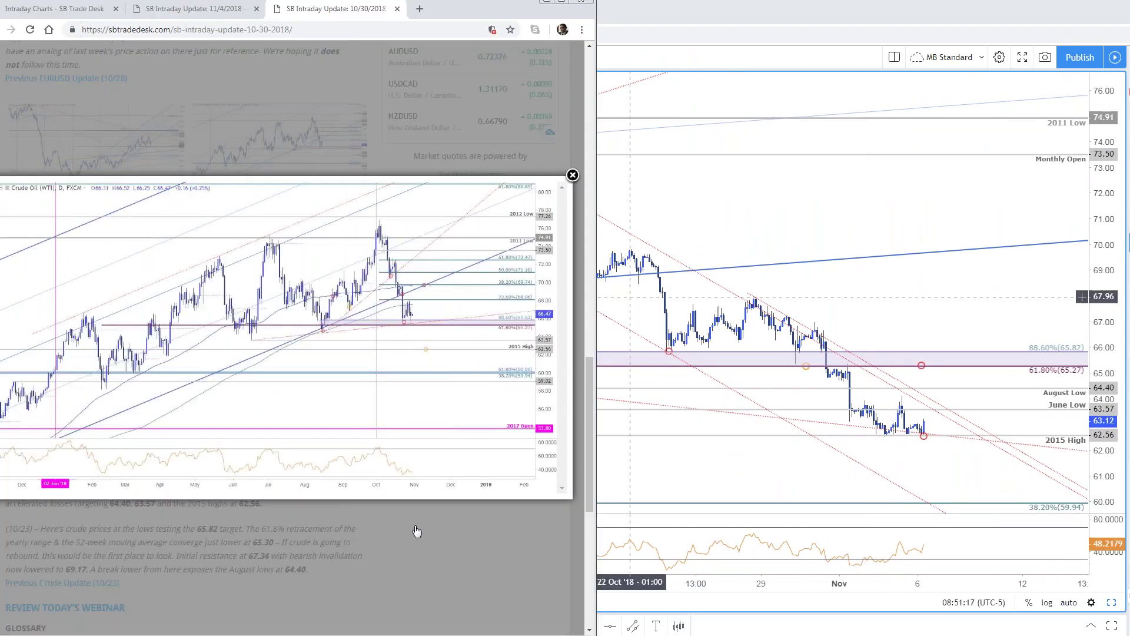
pyautogui.click(414, 535)
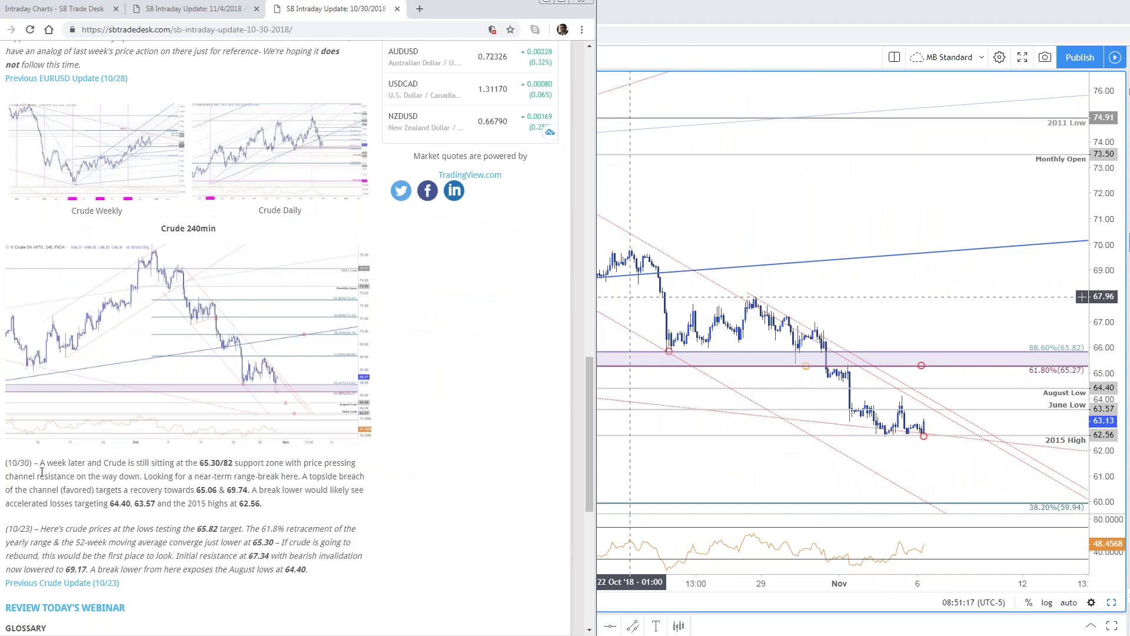
pyautogui.click(65, 412)
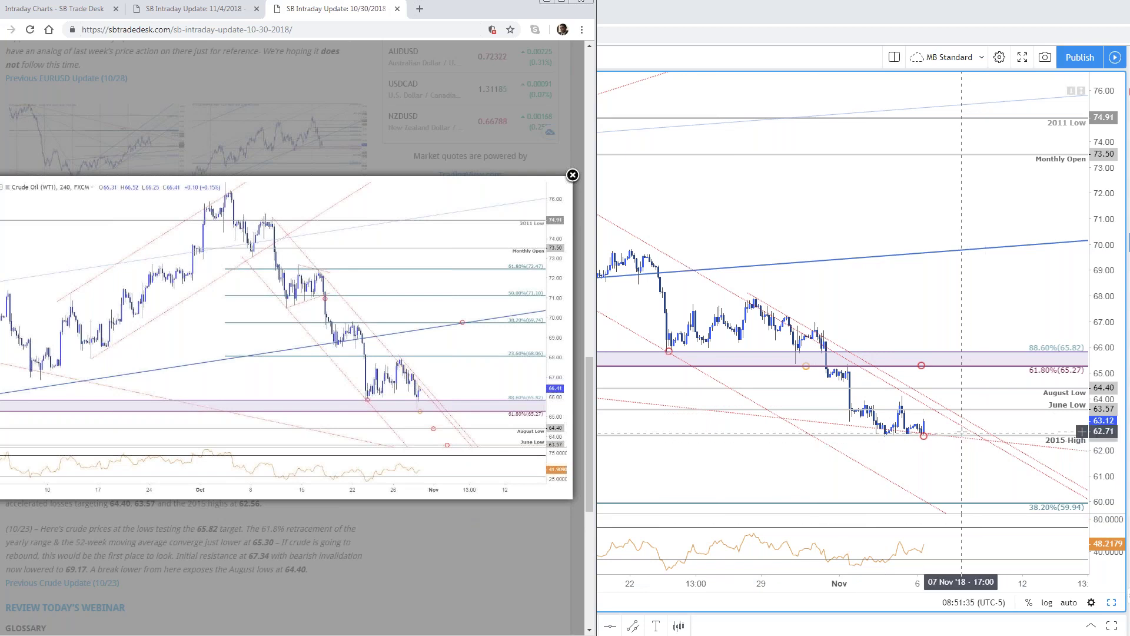
pyautogui.click(940, 329)
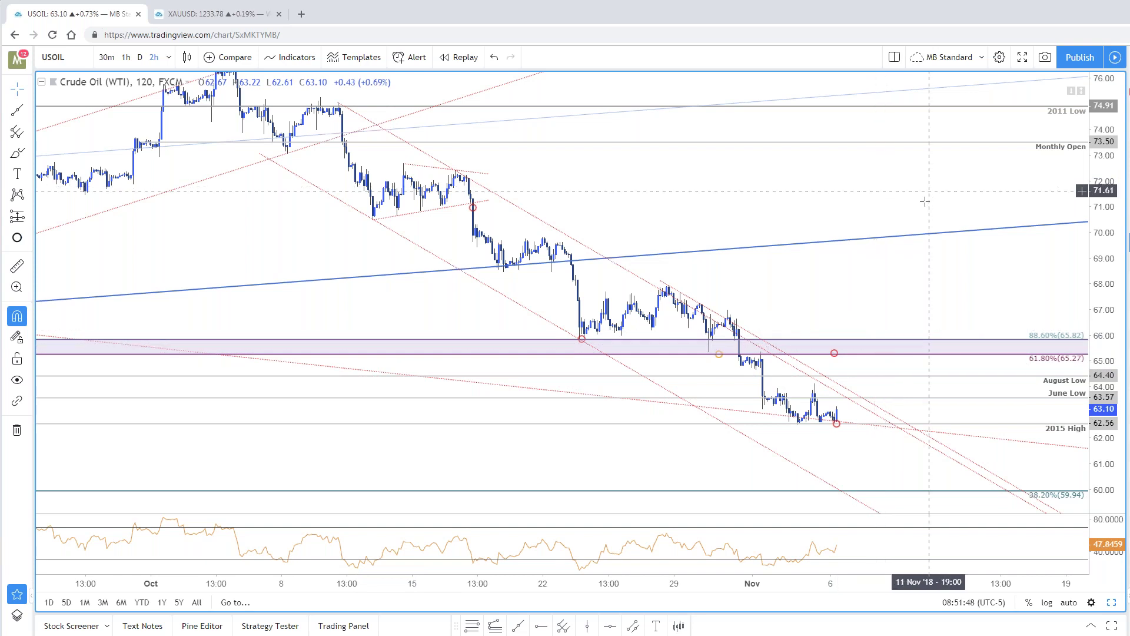
# Step: Examine the descending channel on the 120-minute crude chart, from the 2015 High at 62.56 down to the 38.2% level at 59.94
pyautogui.moveTo(893, 301)
pyautogui.mouseDown()
pyautogui.moveTo(900, 323)
pyautogui.moveTo(910, 296)
pyautogui.mouseUp()
pyautogui.scroll(1, 1011, 316)
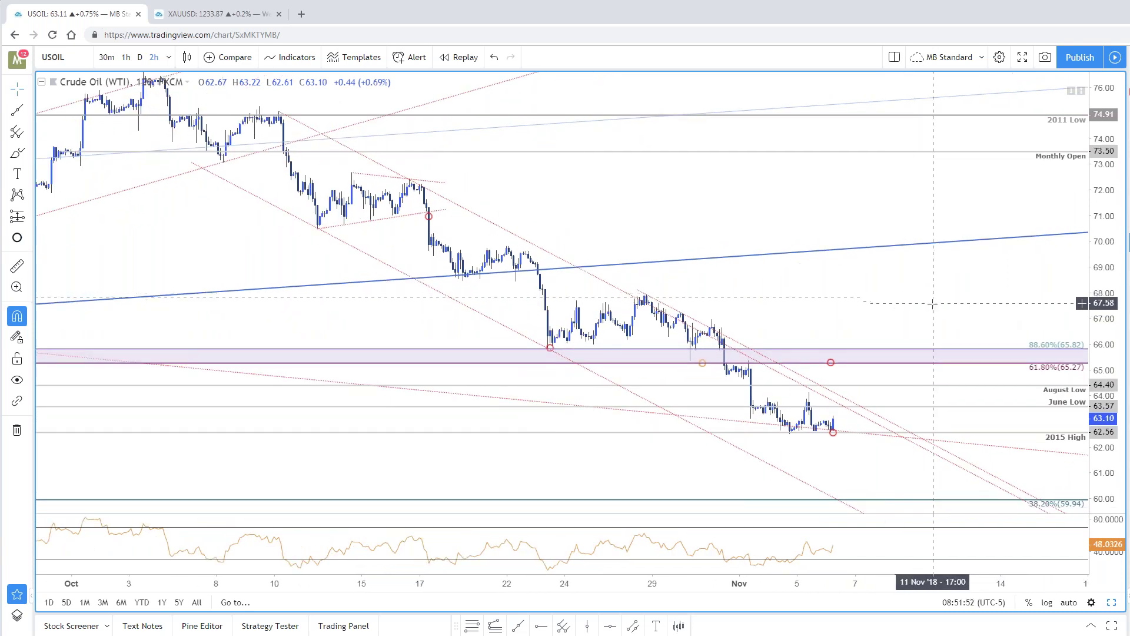
pyautogui.scroll(1, 932, 303)
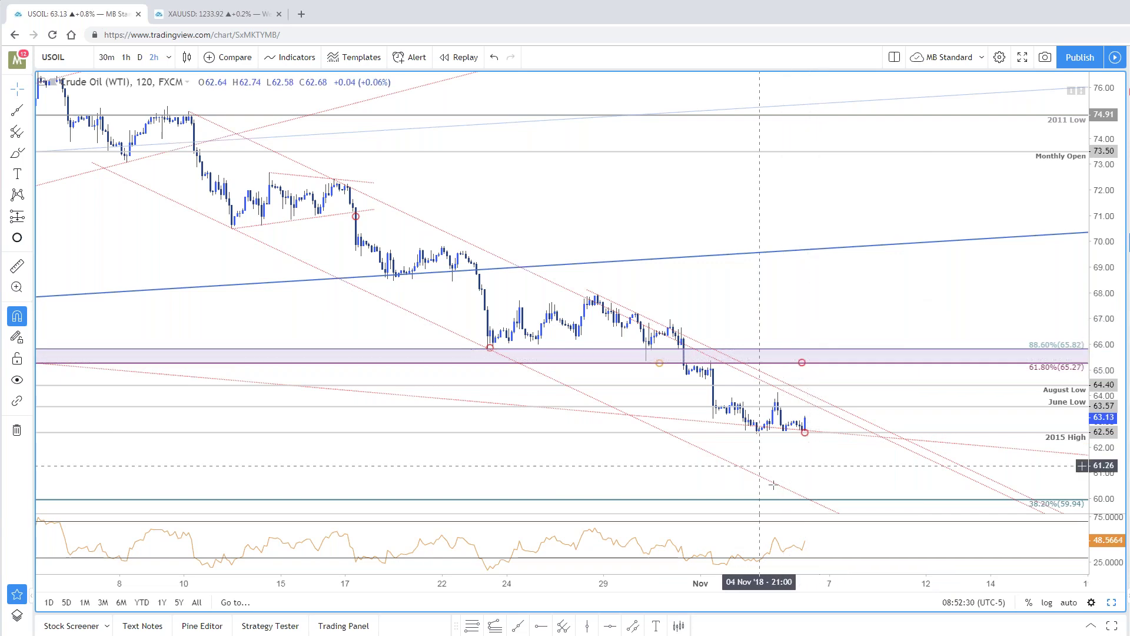
pyautogui.click(805, 456)
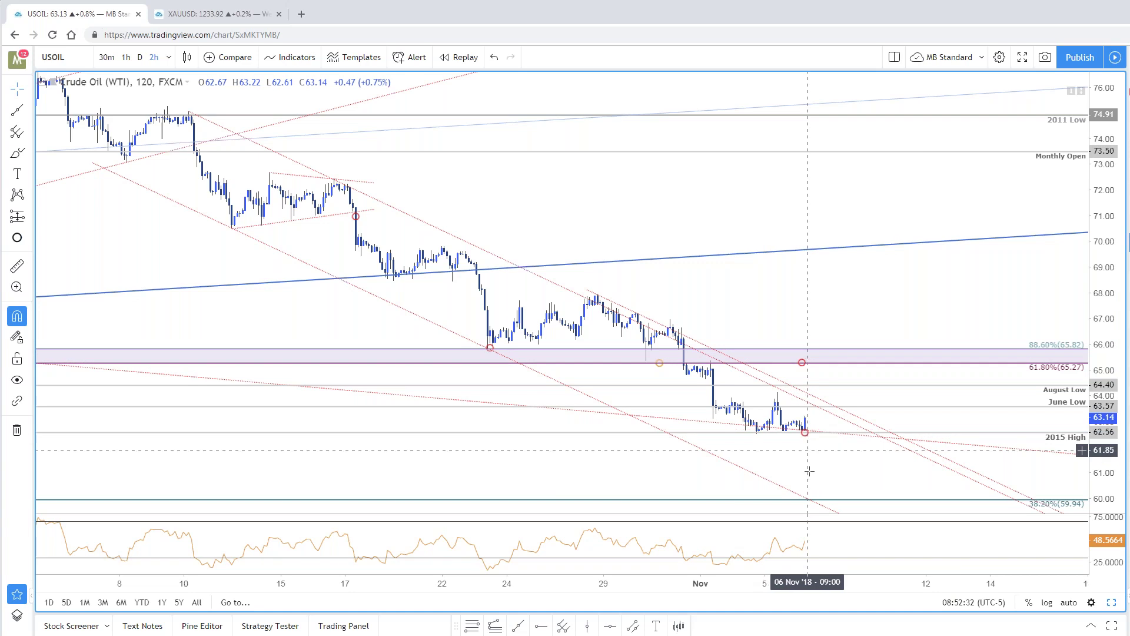
pyautogui.click(814, 504)
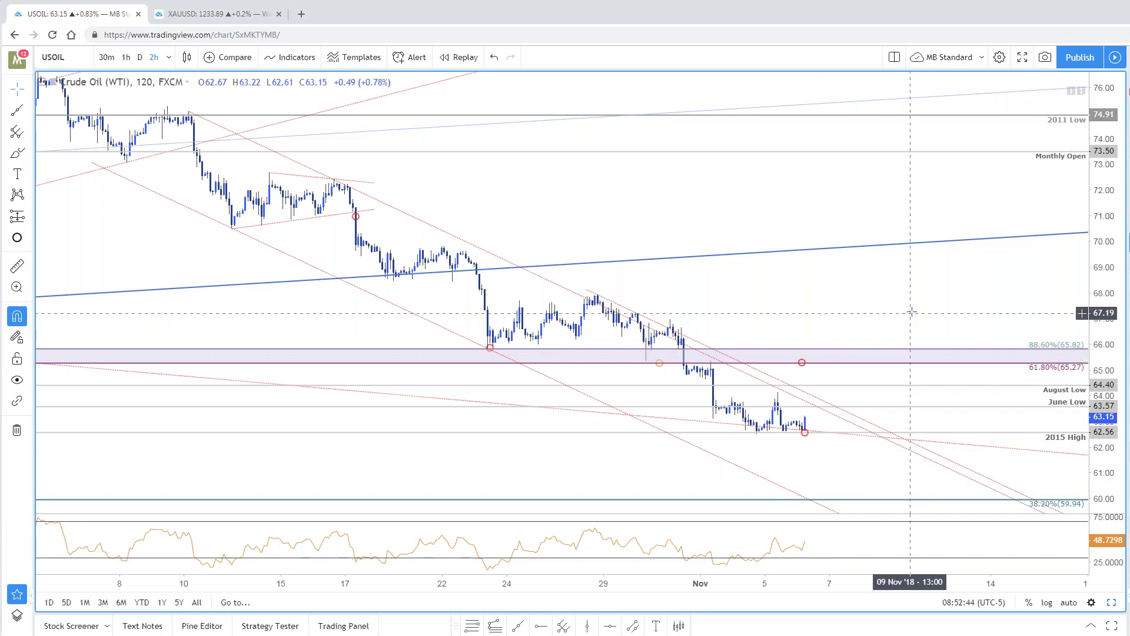
pyautogui.moveTo(647, 190); pyautogui.dragTo(666, 189)
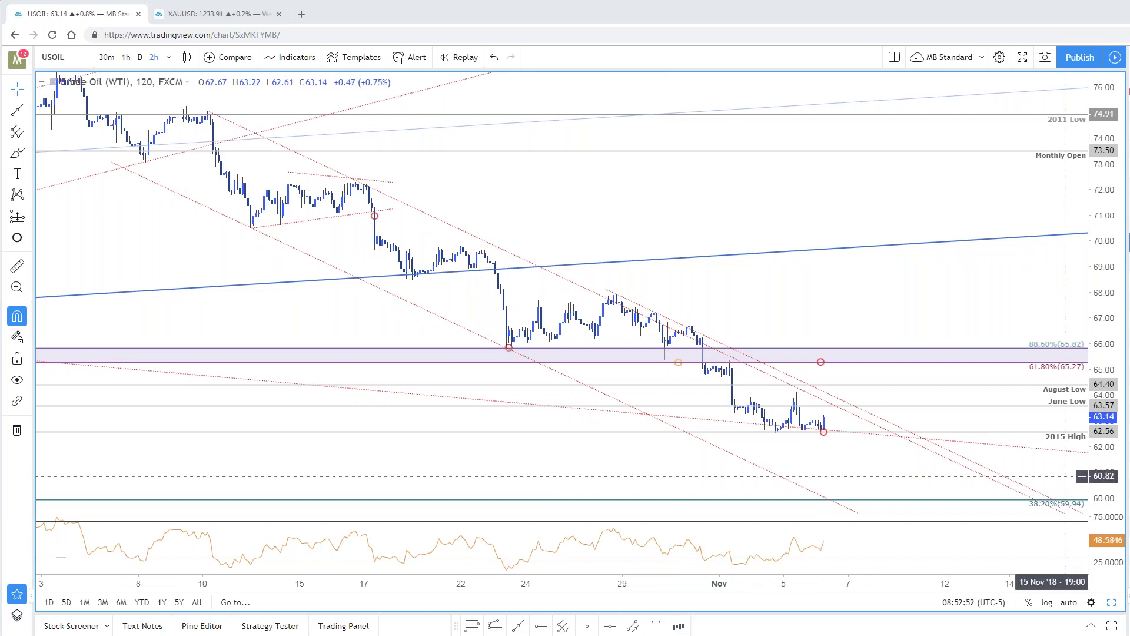
pyautogui.moveTo(830, 270); pyautogui.dragTo(866, 270)
pyautogui.moveTo(906, 307); pyautogui.dragTo(901, 313)
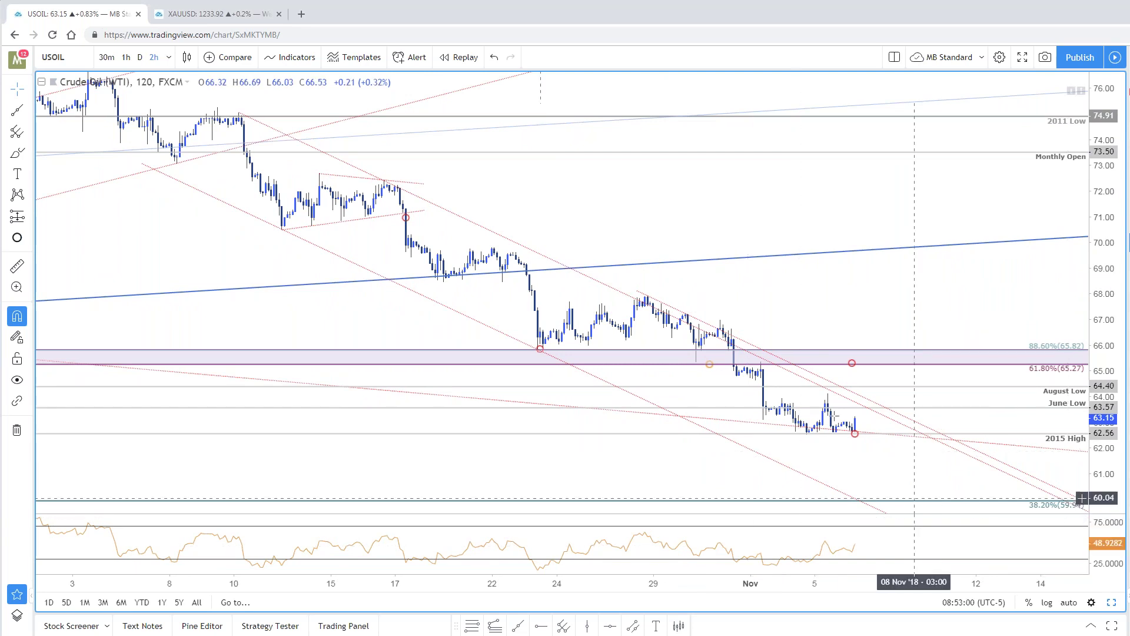
pyautogui.moveTo(900, 337); pyautogui.dragTo(898, 339)
# Step: Restore the side-by-side crude charts and rescale the daily one to examine the levels down to the 2017 Open at 53.80
pyautogui.click(1113, 601)
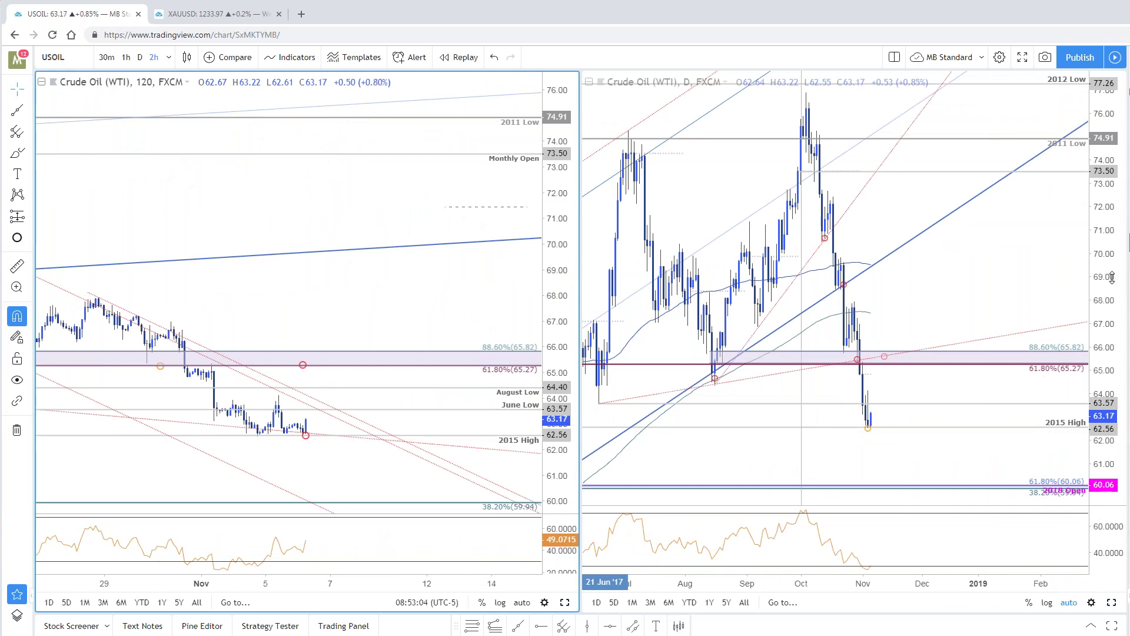
pyautogui.moveTo(1104, 193); pyautogui.dragTo(1104, 333)
pyautogui.moveTo(927, 266); pyautogui.dragTo(1023, 228)
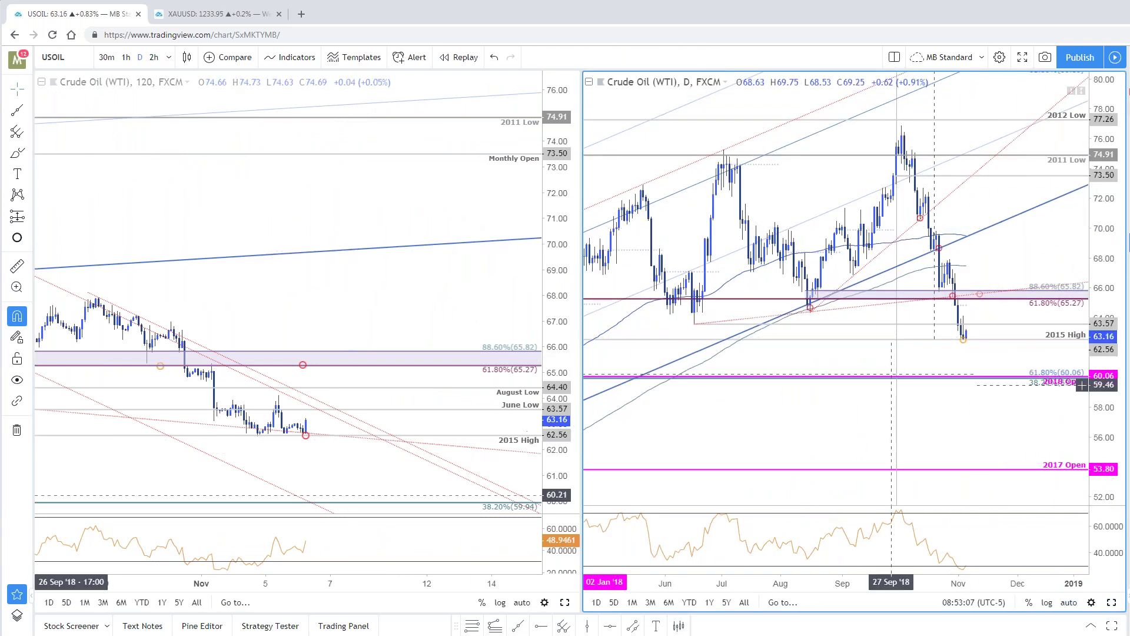
pyautogui.moveTo(1000, 256); pyautogui.dragTo(927, 267)
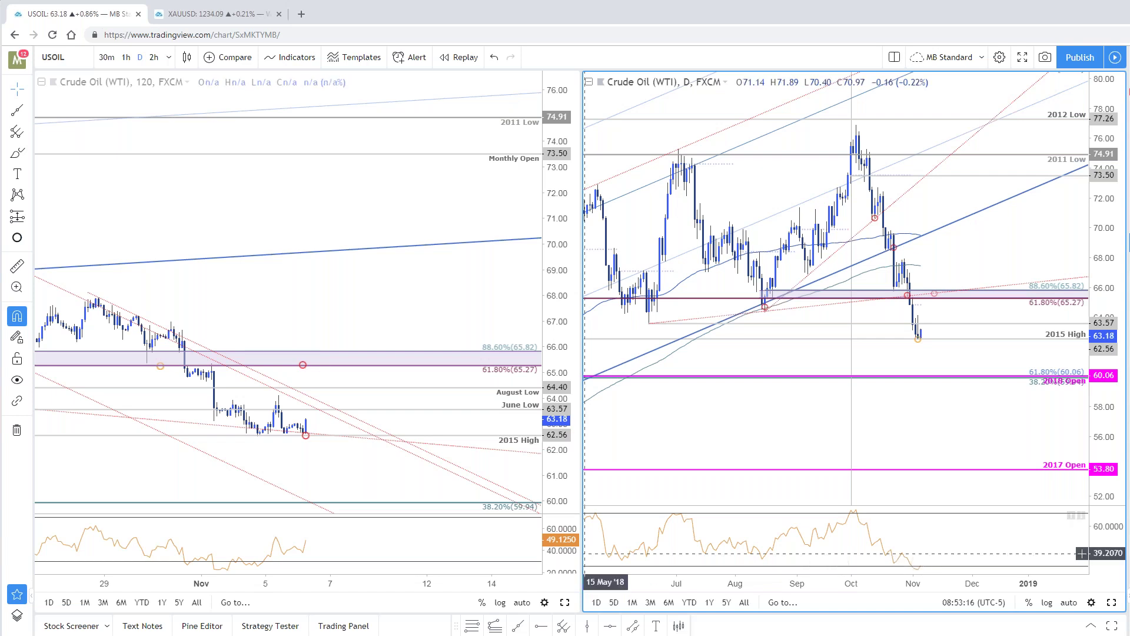
pyautogui.click(255, 499)
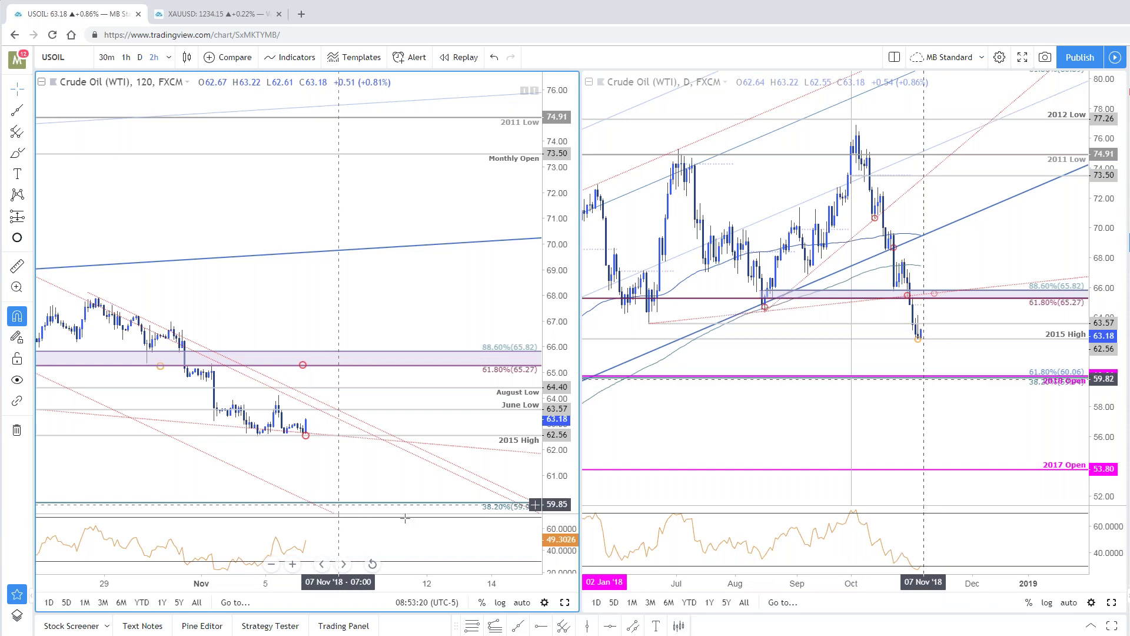
pyautogui.moveTo(396, 500); pyautogui.dragTo(392, 502)
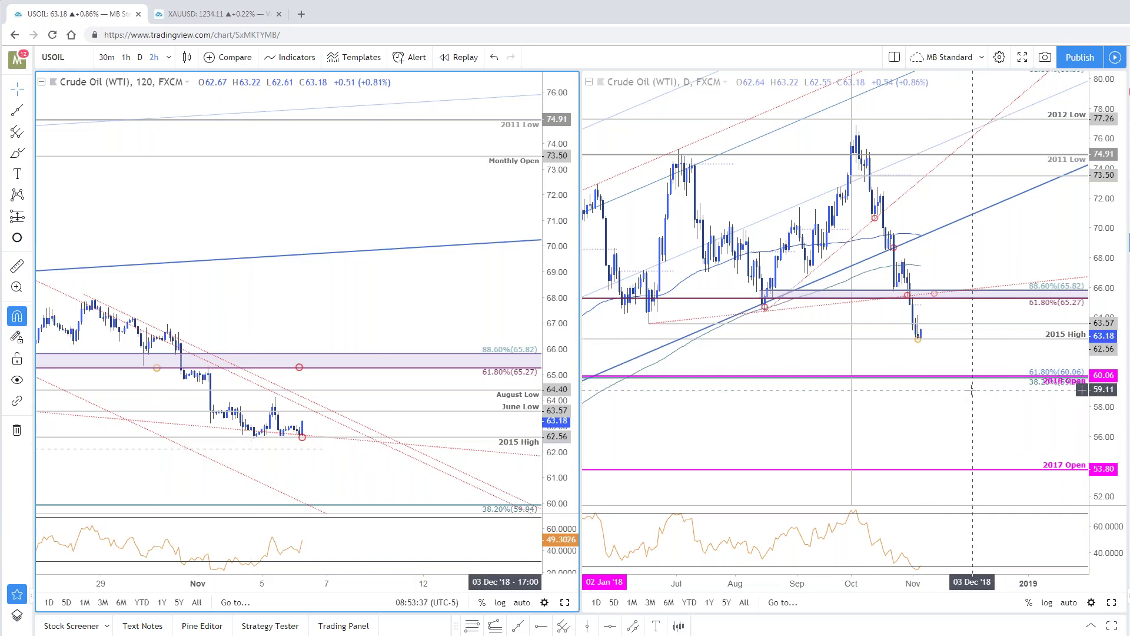
pyautogui.click(929, 334)
# Step: Switch to the weekly crude chart, place a horizontal ray at the May 2015 high and apply the MB Default template
pyautogui.hotkey('ctrl', 'Tab')
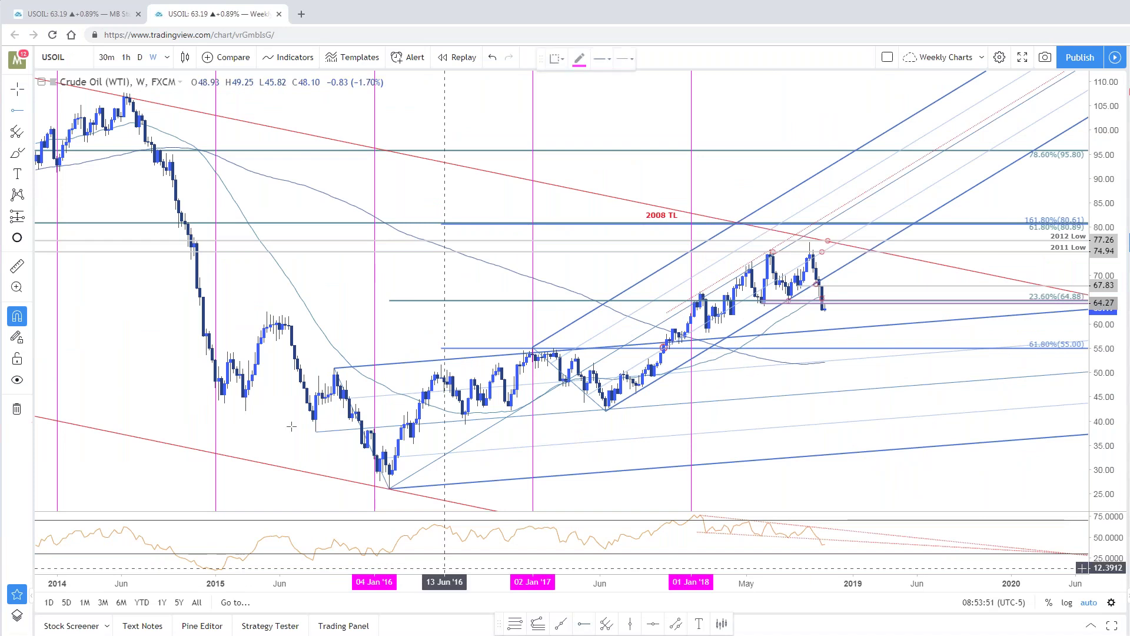
pyautogui.click(267, 311)
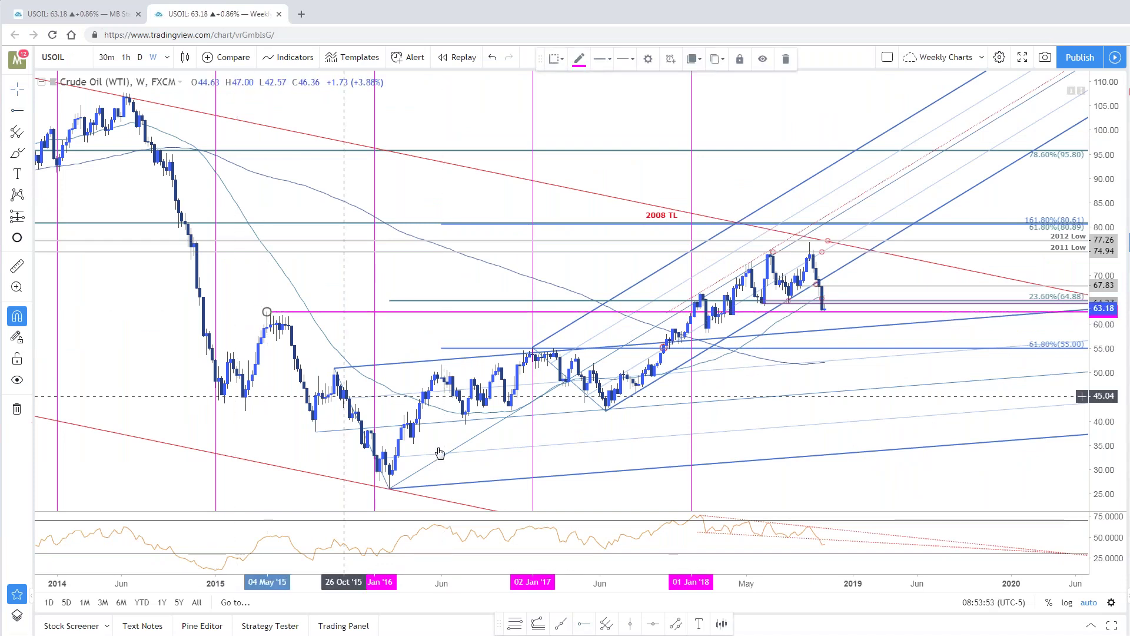
pyautogui.rightClick(810, 317)
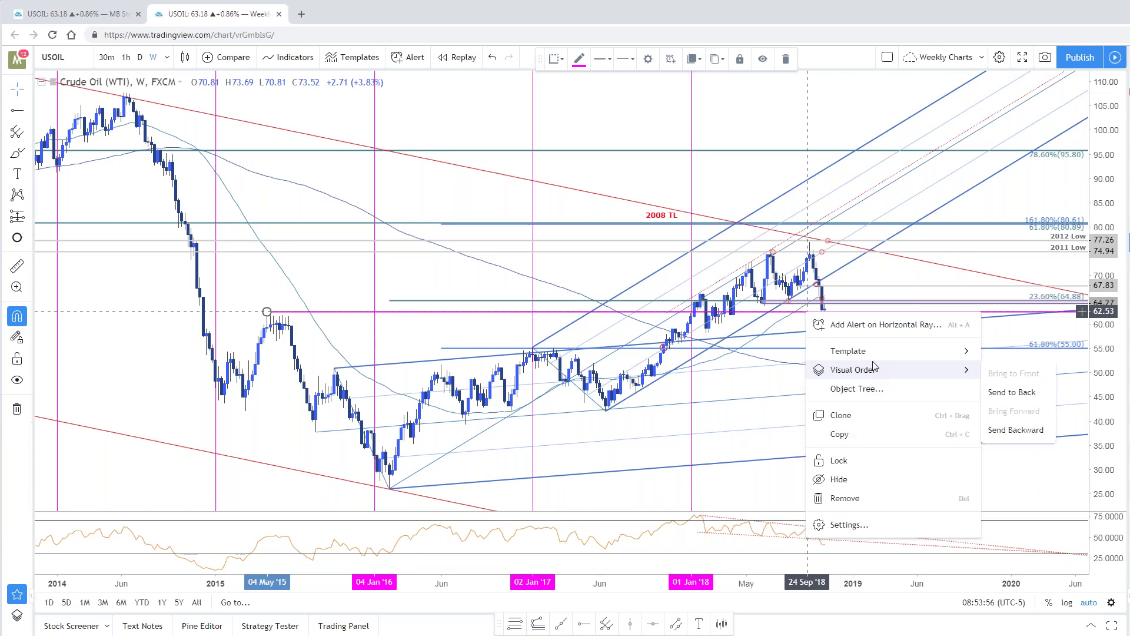
pyautogui.moveTo(883, 370)
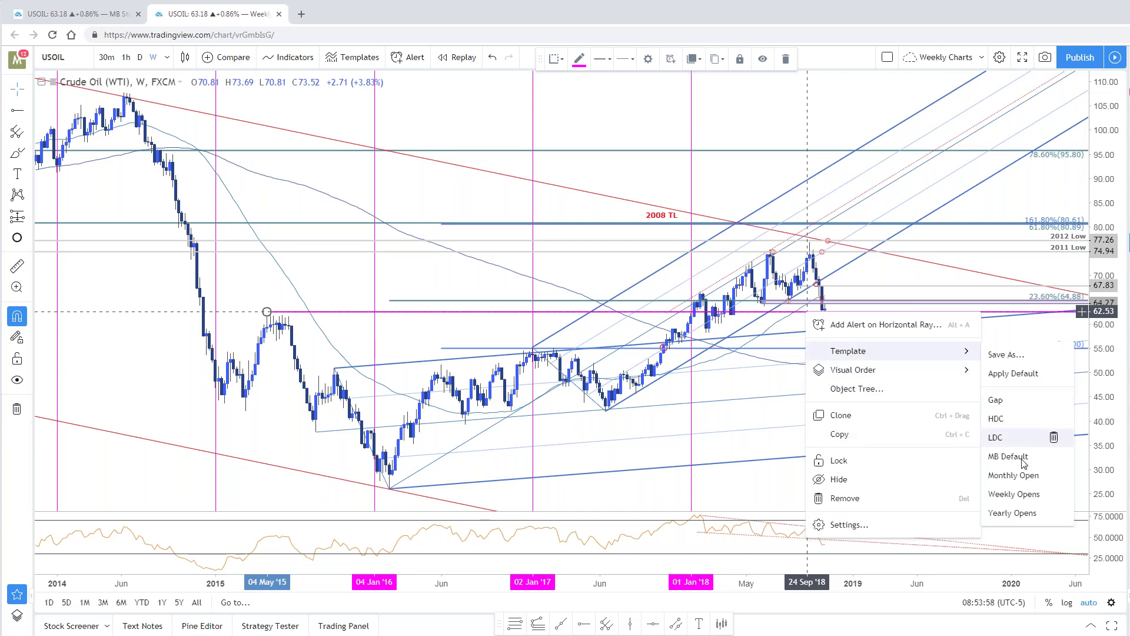
pyautogui.click(1009, 454)
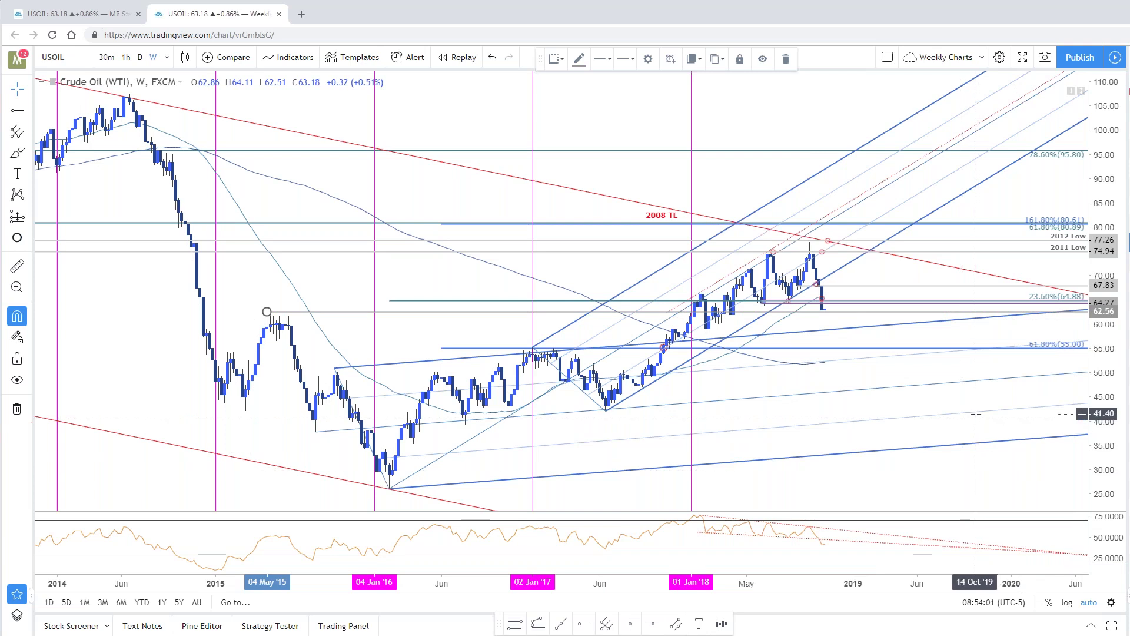
# Step: Remove the weekly line near 64.27 and make the 2016-low retracement show the 38.2% level instead of 23.6%
pyautogui.click(818, 310)
pyautogui.click(812, 310)
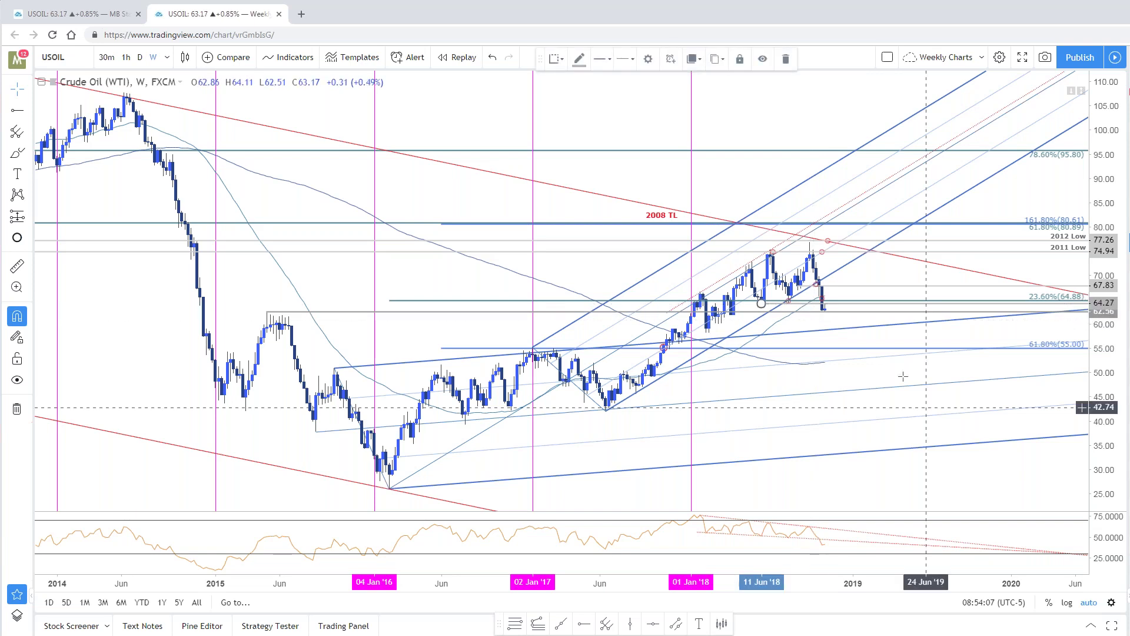
pyautogui.click(844, 306)
pyautogui.doubleClick(843, 306)
pyautogui.click(517, 279)
pyautogui.click(518, 260)
pyautogui.click(728, 515)
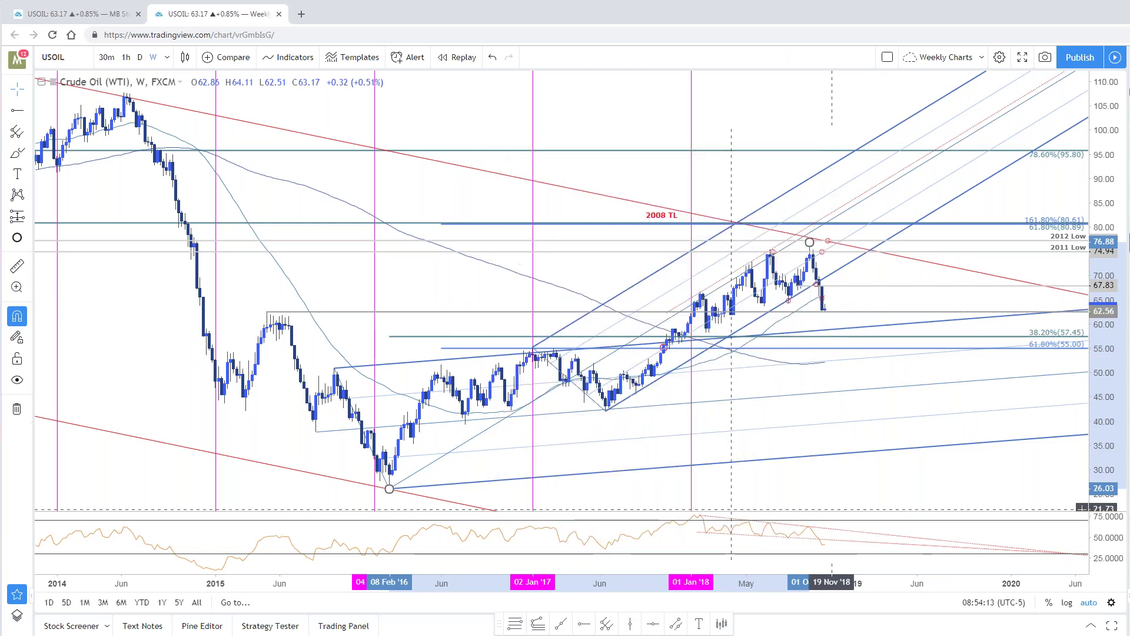
pyautogui.scroll(-1, 984, 459)
pyautogui.moveTo(781, 131); pyautogui.dragTo(746, 132)
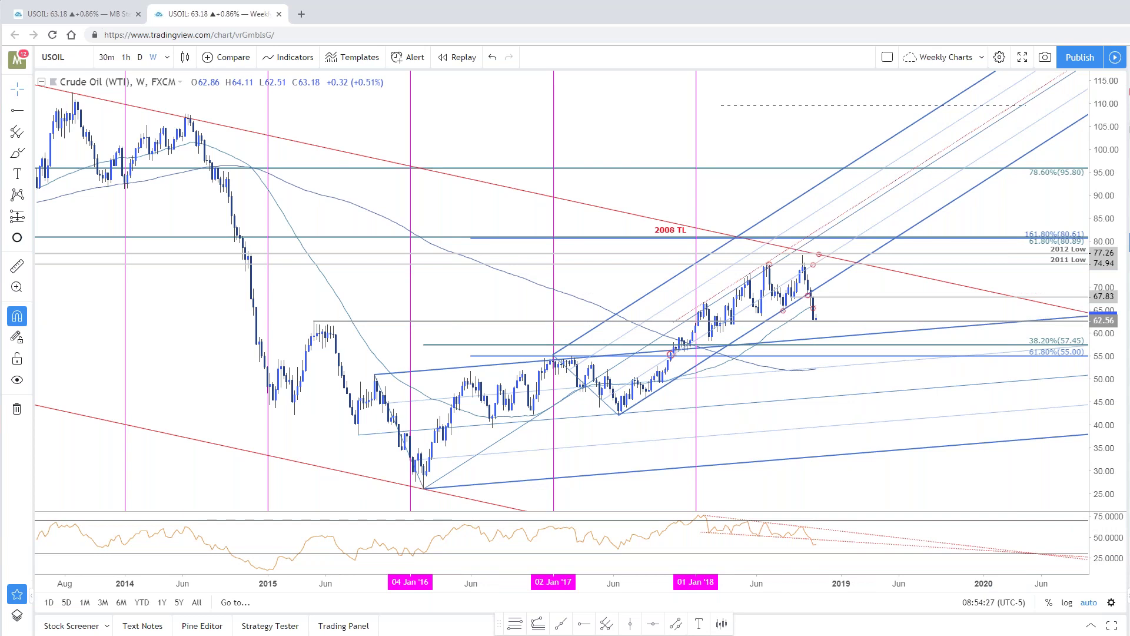
# Step: Load GBPUSD on the weekly chart and examine the descending pitchfork from the 2018 high and surrounding support and resistance levels
pyautogui.click(1128, 129)
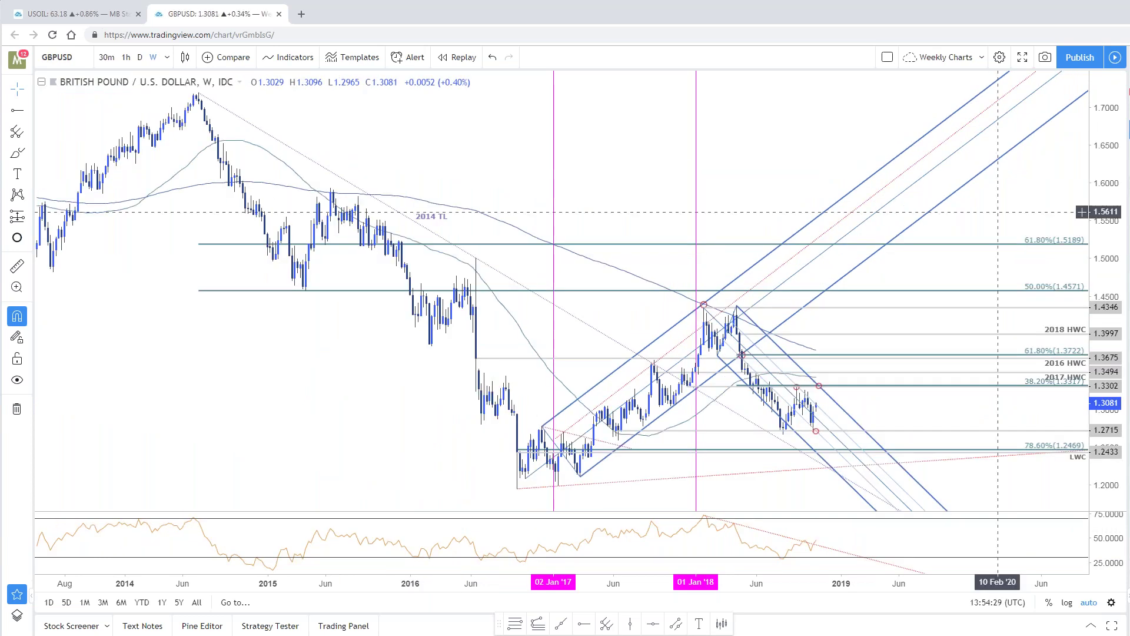
pyautogui.scroll(1, 754, 103)
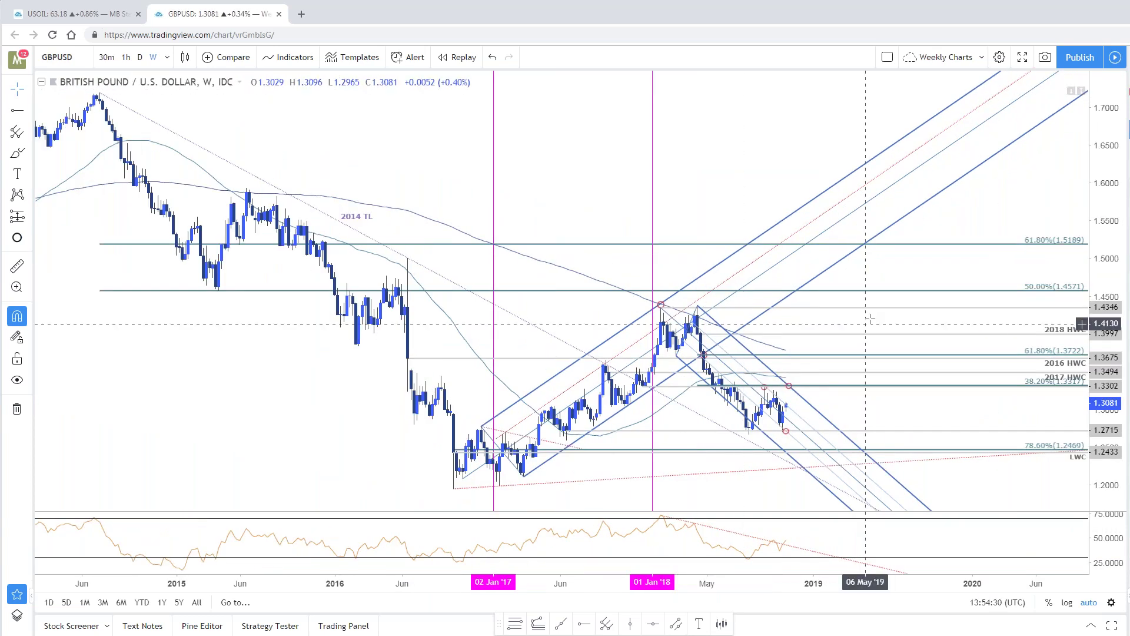
pyautogui.scroll(-1, 1030, 275)
pyautogui.moveTo(1106, 333); pyautogui.dragTo(1105, 310)
pyautogui.moveTo(1012, 218); pyautogui.dragTo(1018, 219)
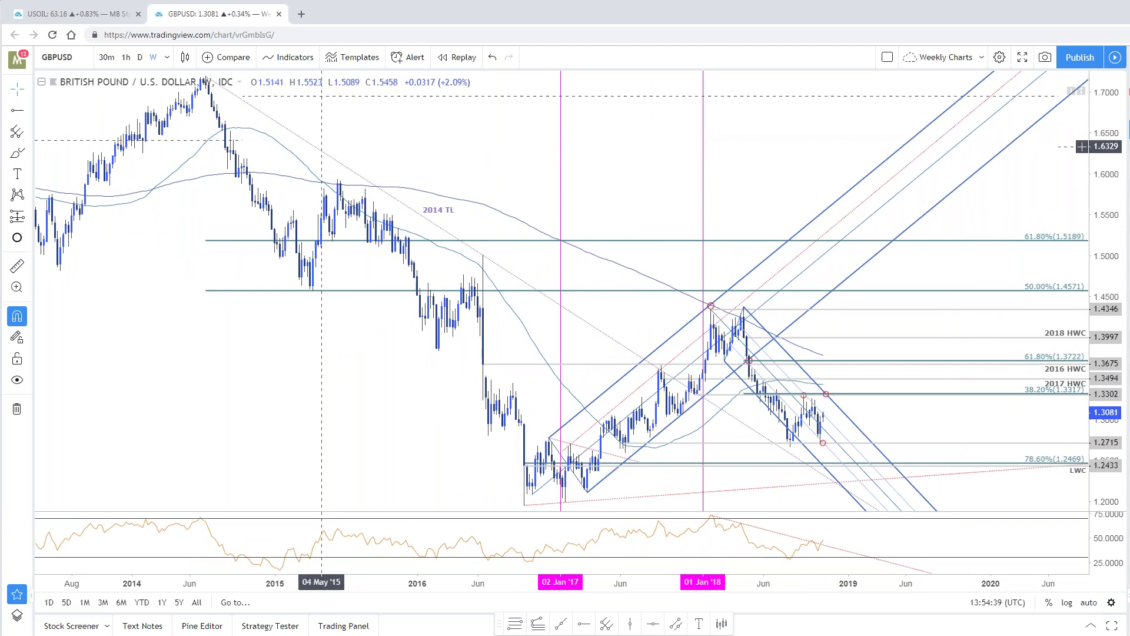
pyautogui.scroll(1, 708, 471)
pyautogui.rightClick(708, 471)
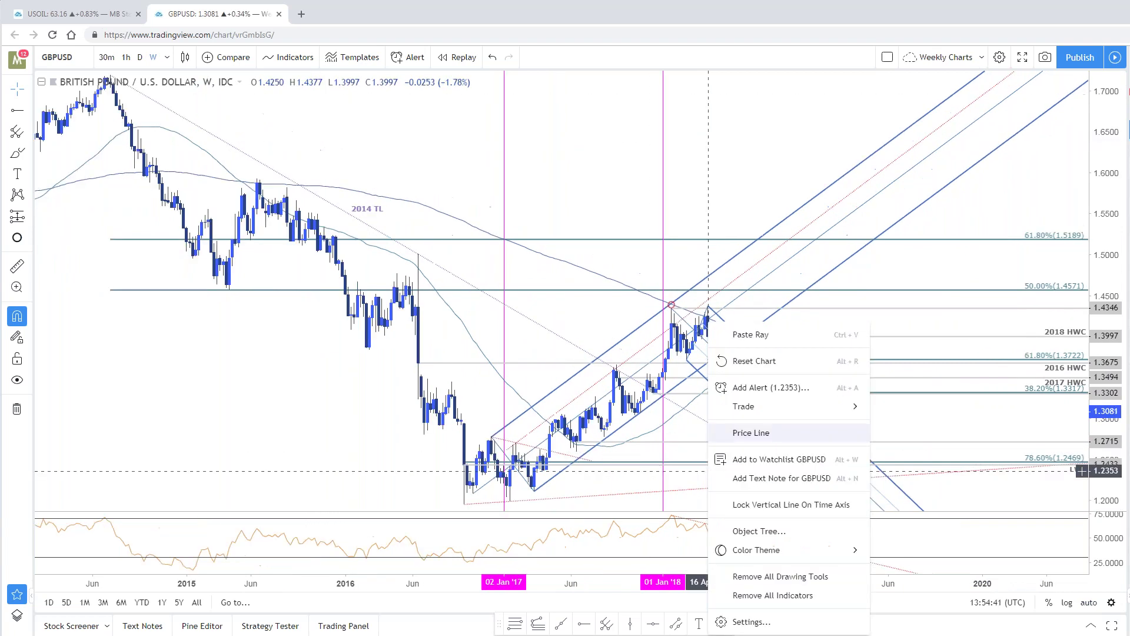
pyautogui.click(897, 439)
pyautogui.scroll(1, 863, 488)
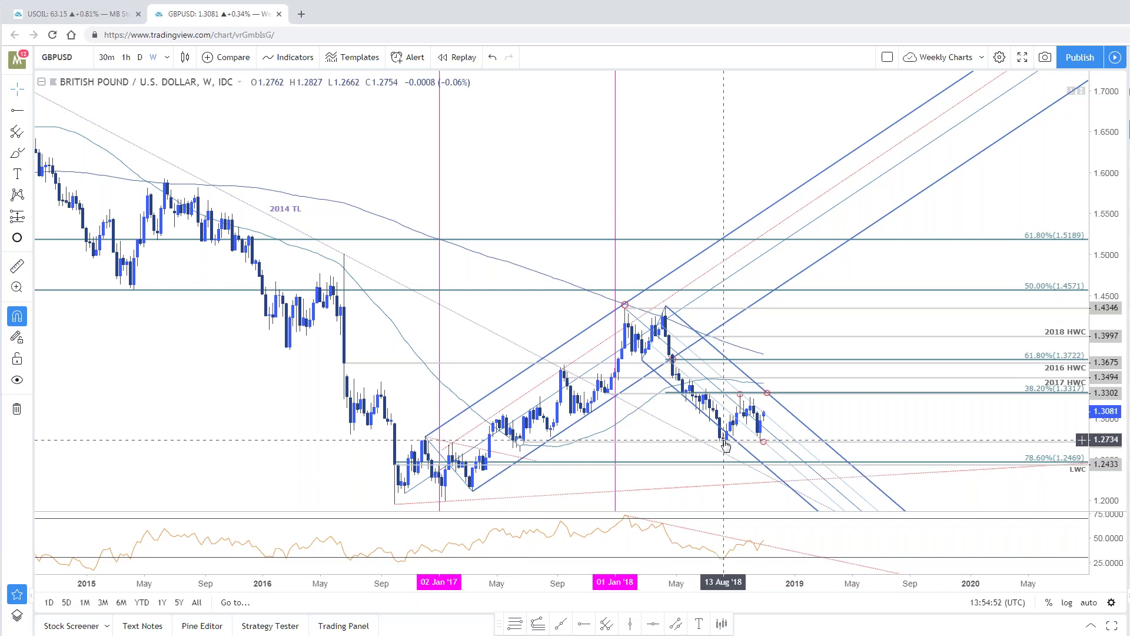
pyautogui.doubleClick(723, 408)
pyautogui.click(565, 262)
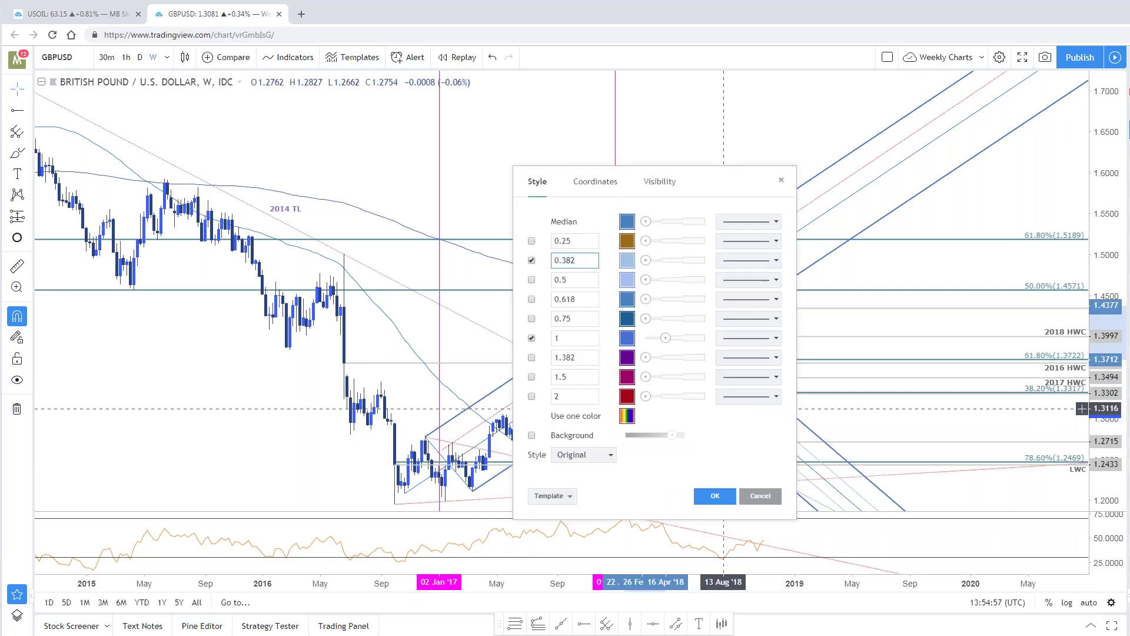
pyautogui.click(760, 496)
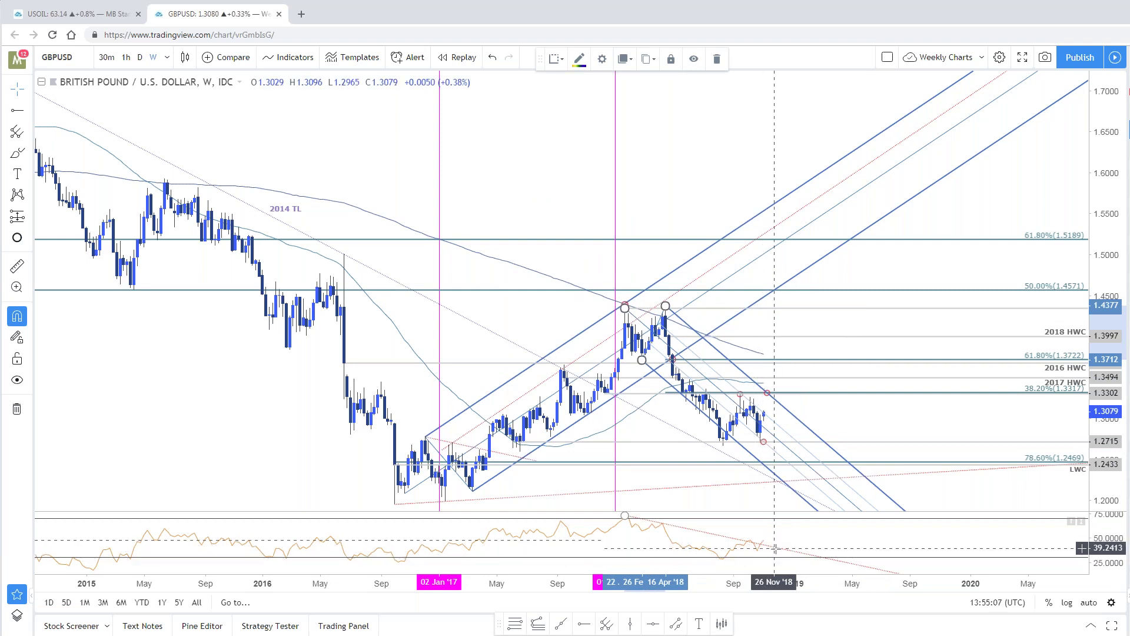
# Step: Inspect the descending trendline on the weekly GBPUSD momentum indicator, then switch to the maximized daily GBPUSD chart
pyautogui.click(774, 547)
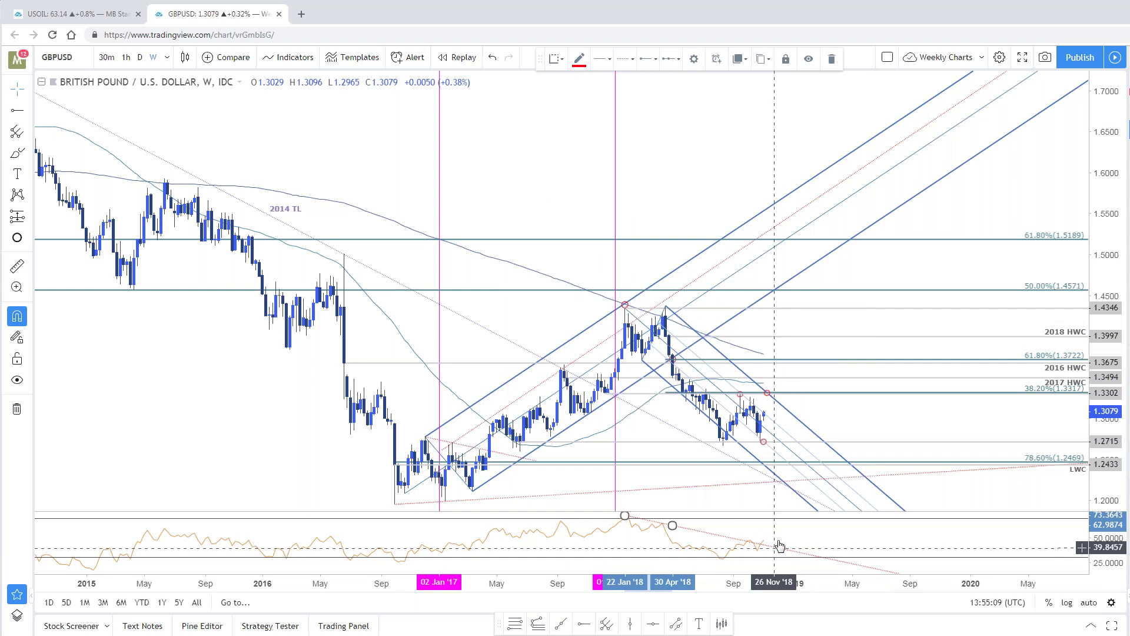
pyautogui.scroll(-2, 836, 425)
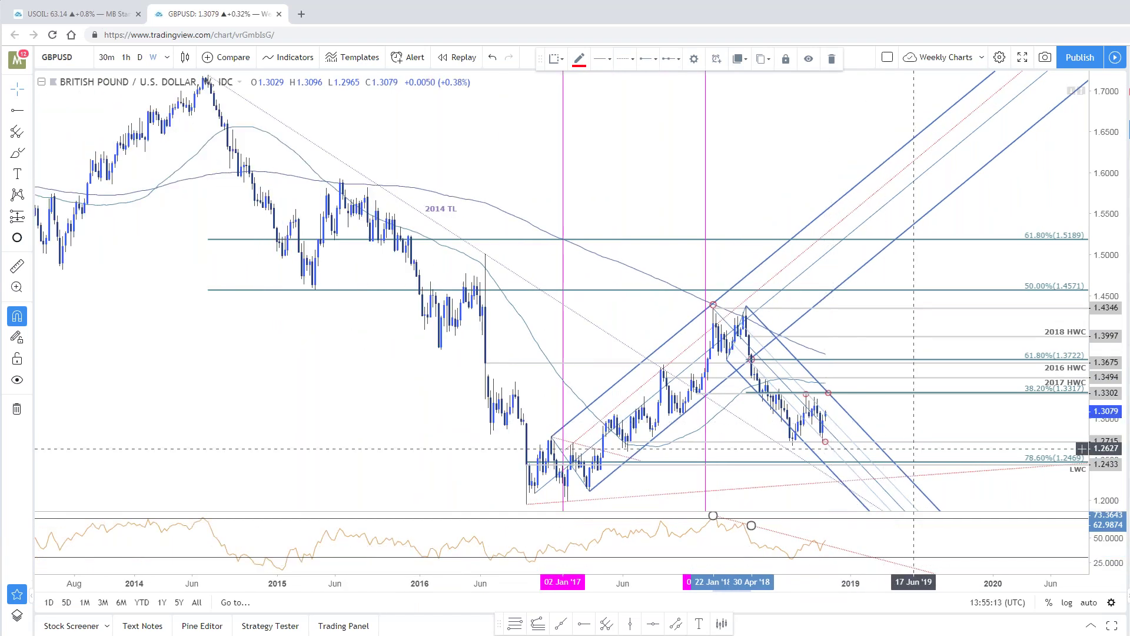
pyautogui.click(79, 14)
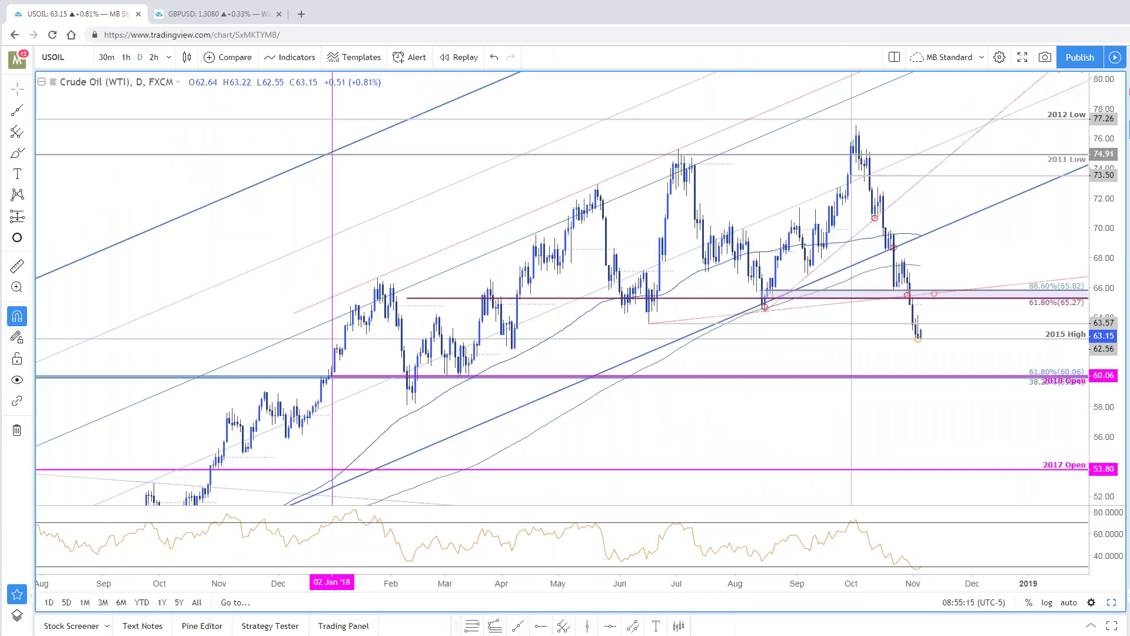
pyautogui.click(1111, 602)
pyautogui.click(1112, 602)
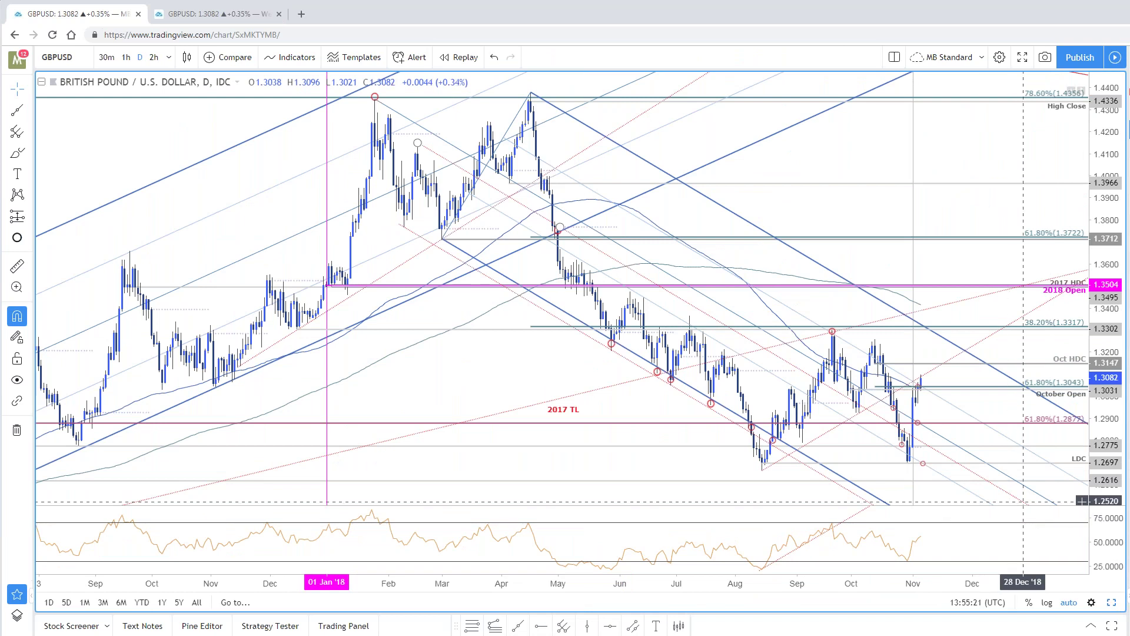
# Step: Switch to the browser's SB Intraday Update of 11/4/2018 and enlarge its 120-minute GBPUSD chart
pyautogui.hotkey('alt', 'Tab')
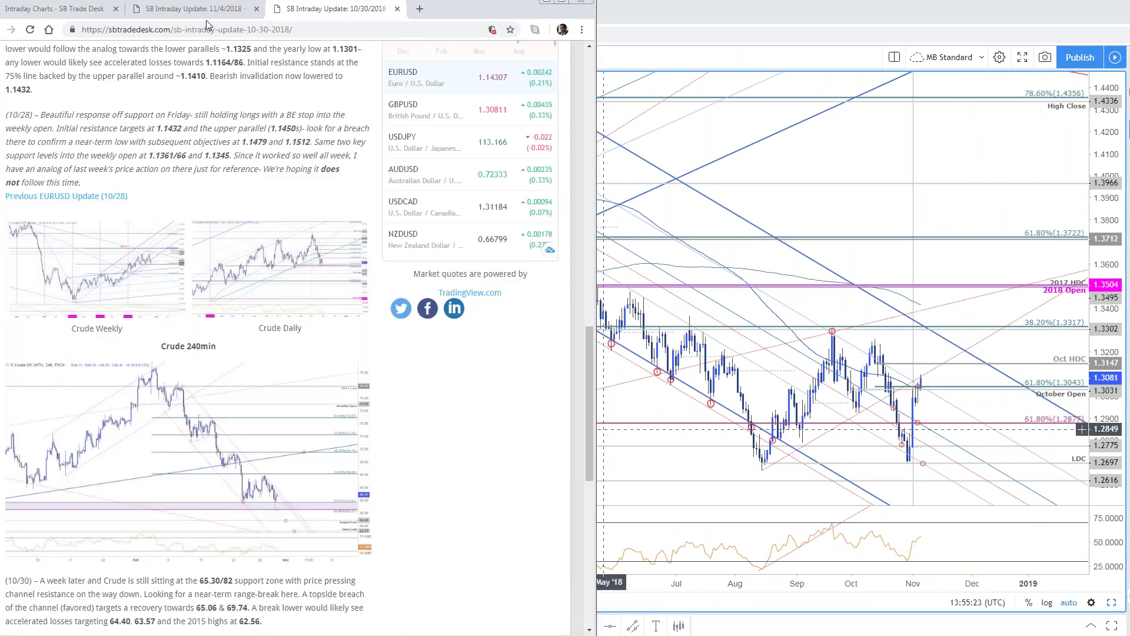
pyautogui.click(206, 15)
pyautogui.click(367, 378)
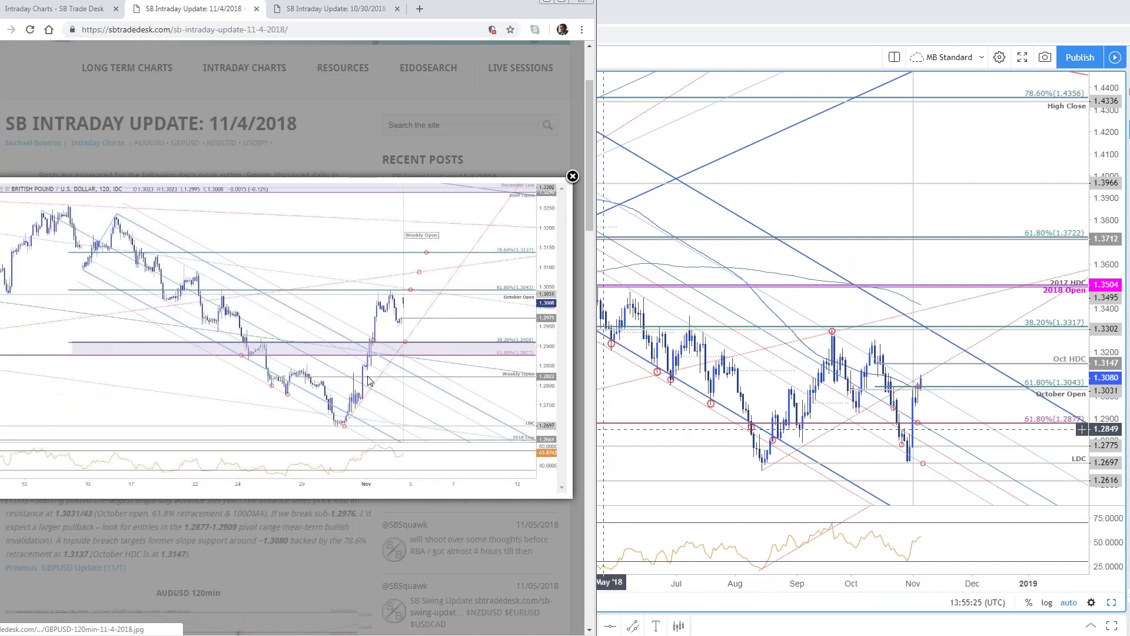
# Step: Back in TradingView, move the daily GBPUSD retracement's upper anchor from the October high to the September high
pyautogui.click(908, 434)
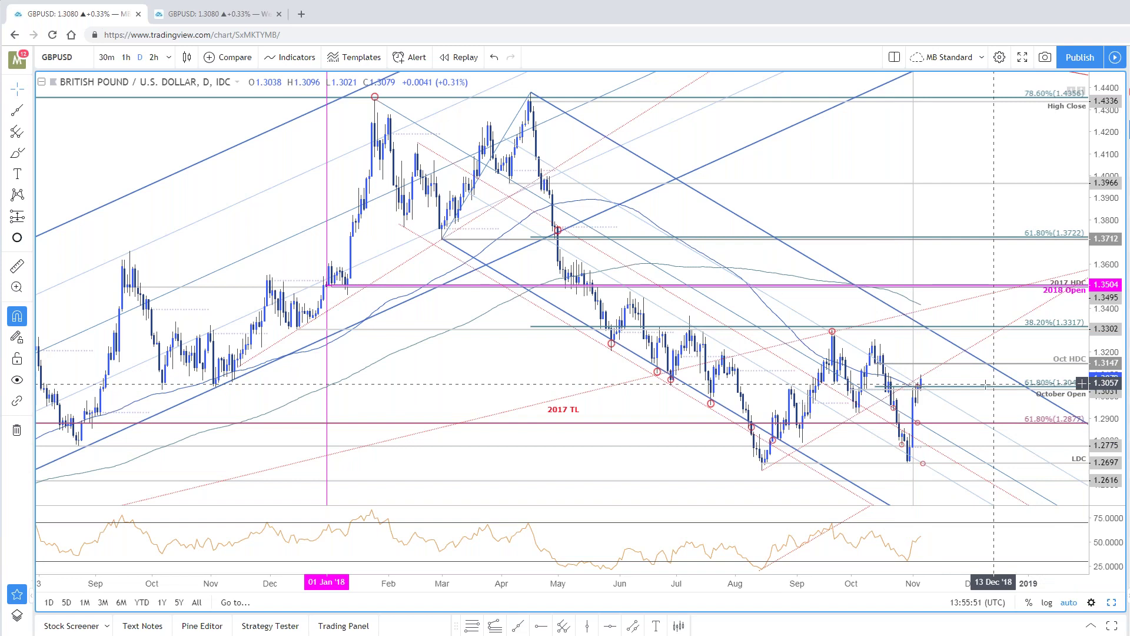
pyautogui.click(890, 377)
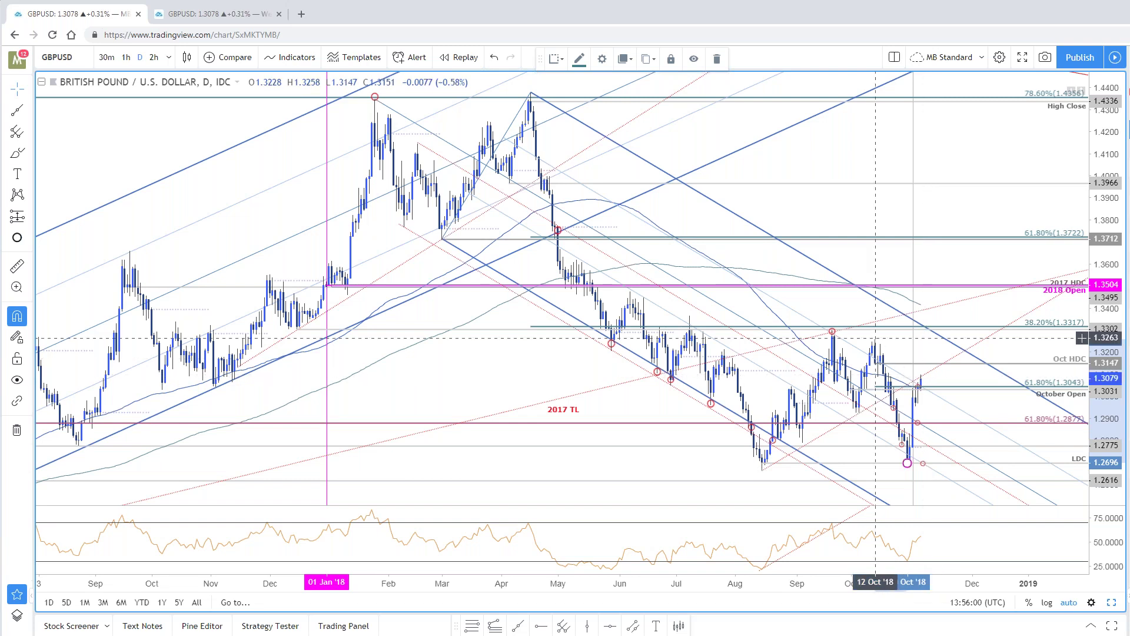
pyautogui.moveTo(874, 340); pyautogui.dragTo(831, 329)
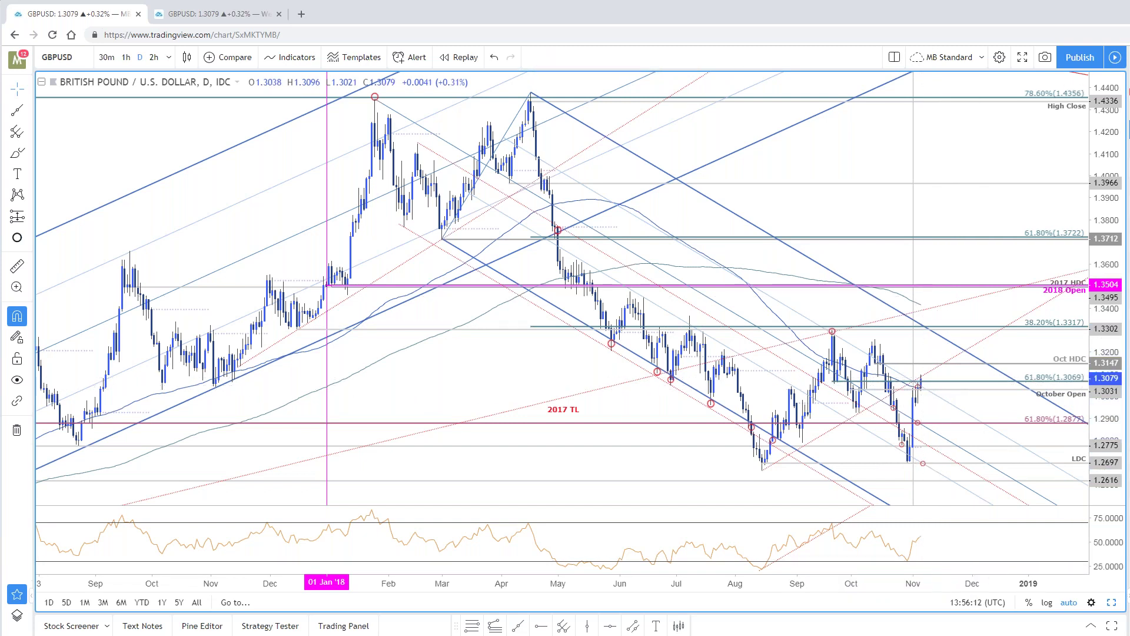
# Step: Replace the maximized daily GBPUSD chart with the 120-minute one and compare it with the enlarged 11/4 update chart in the browser
pyautogui.click(1110, 603)
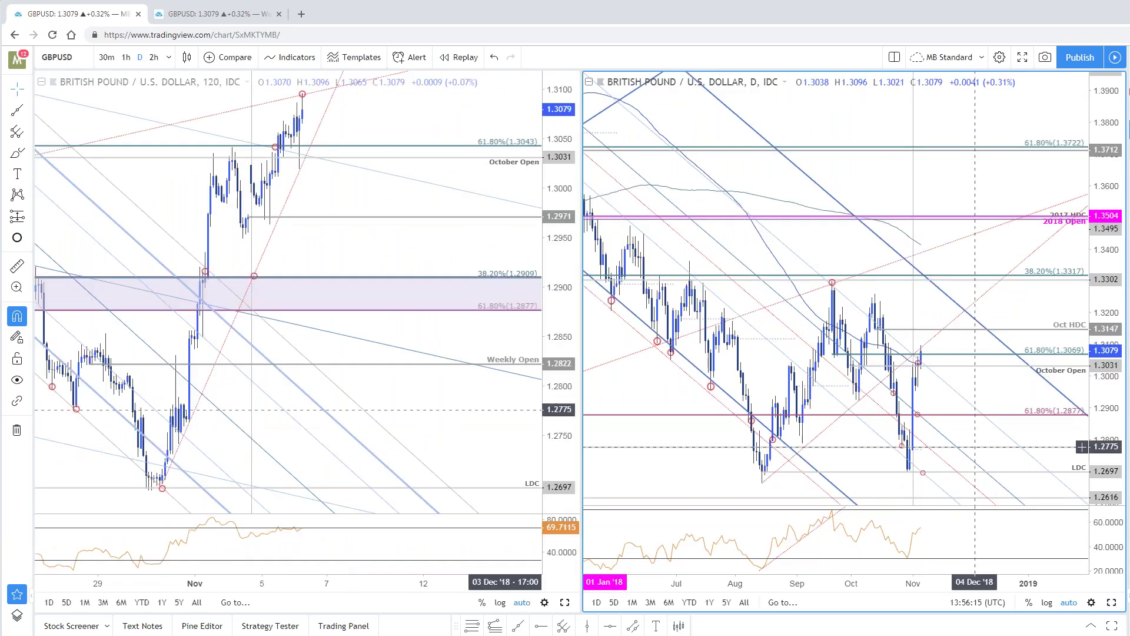
pyautogui.click(564, 602)
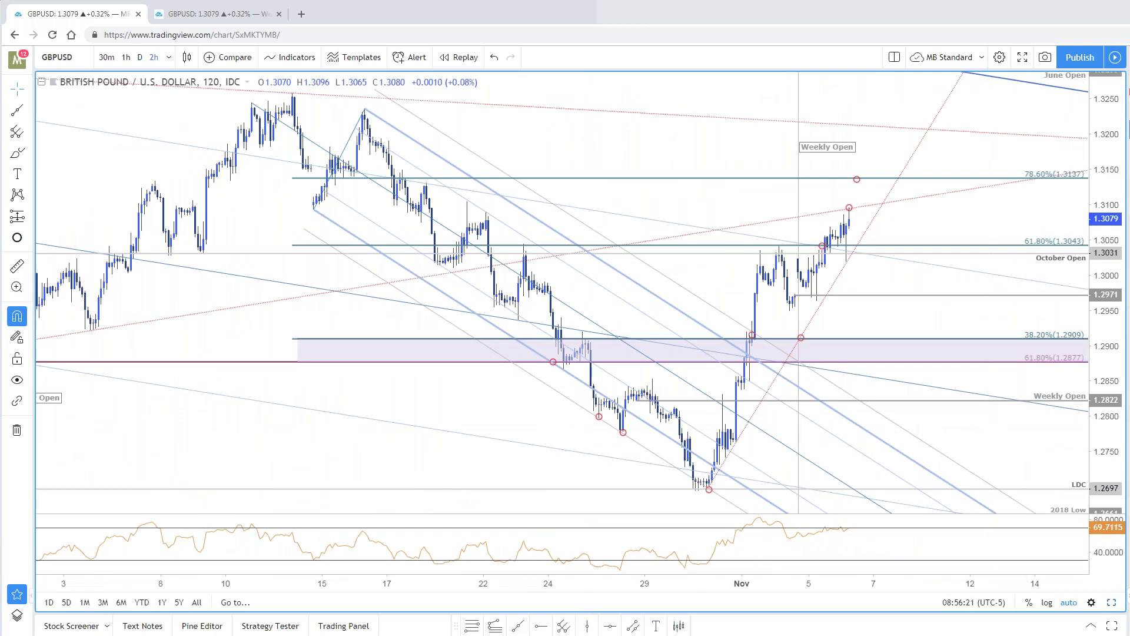
pyautogui.hotkey('alt', 'Tab')
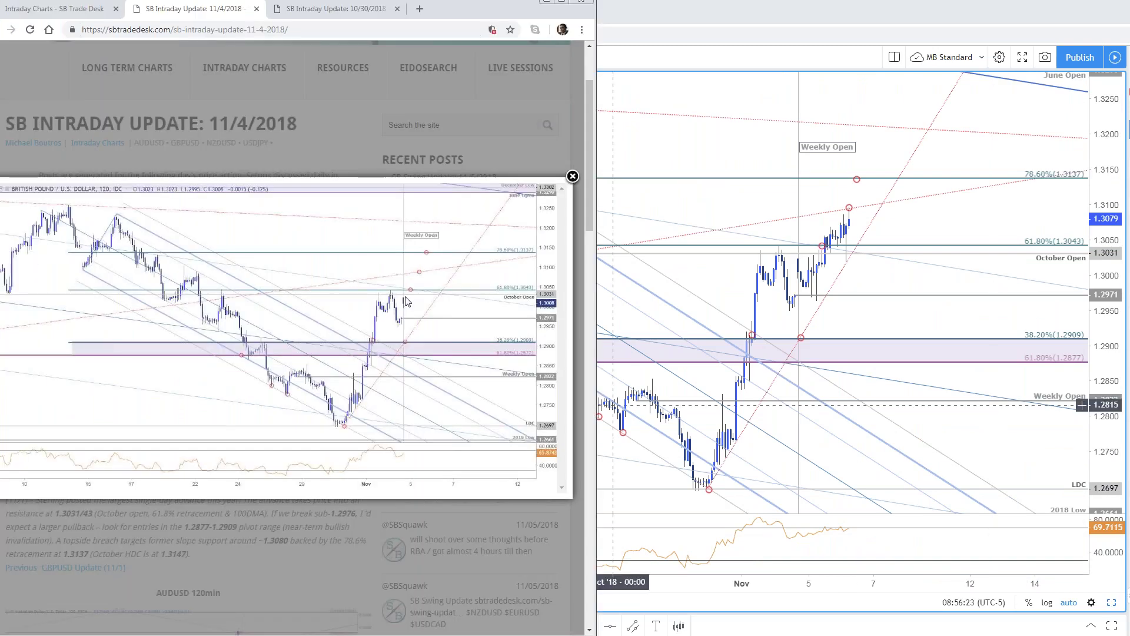
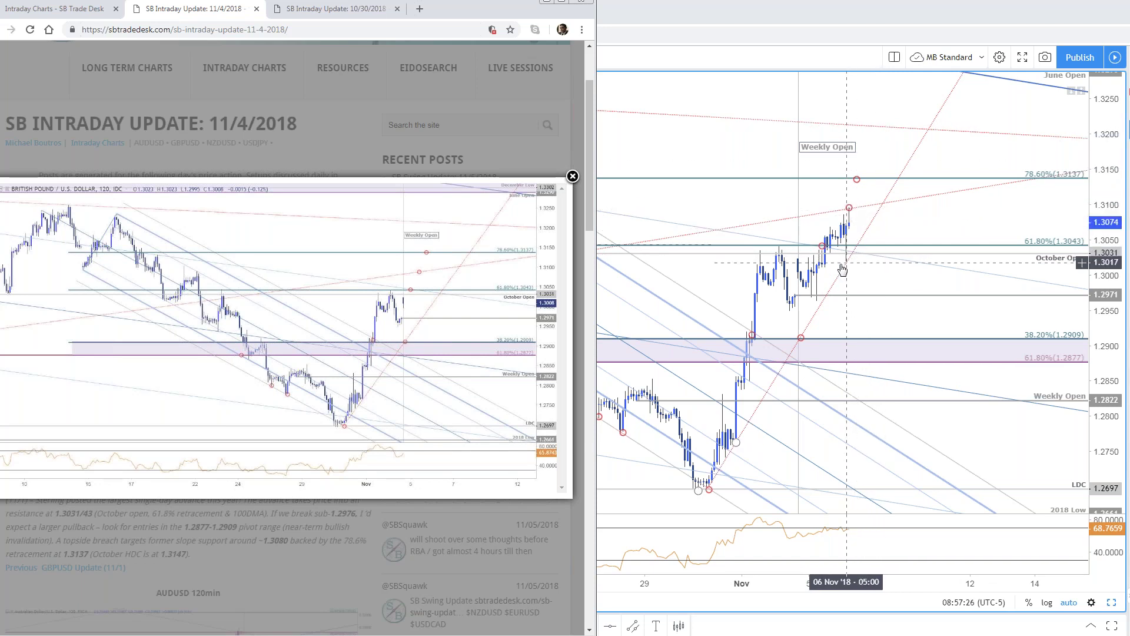
# Step: In TradingView, move the circle marker on the 120-minute GBPUSD chart to where the rising red trendline meets the October Open level
pyautogui.click(820, 249)
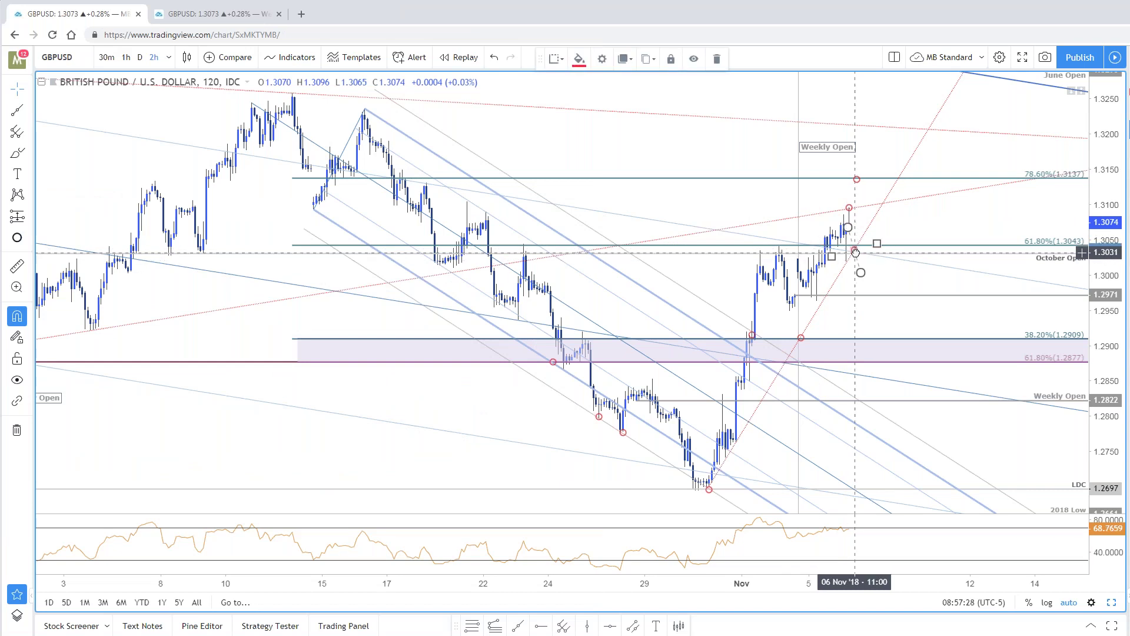
pyautogui.click(871, 361)
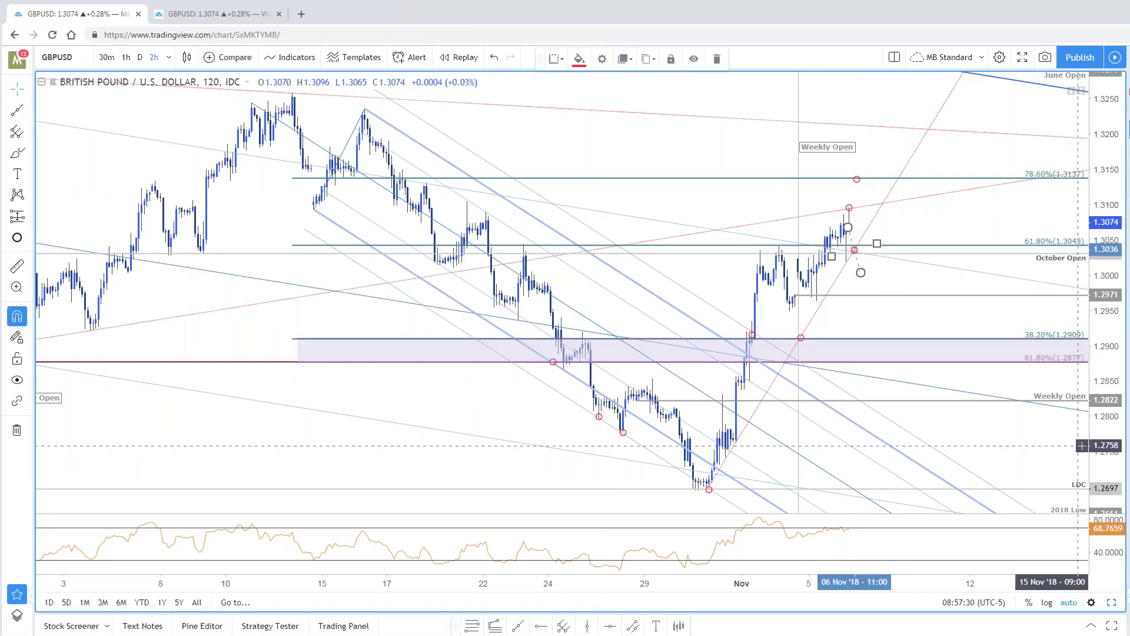
pyautogui.moveTo(661, 189); pyautogui.dragTo(619, 198)
pyautogui.scroll(1, 695, 401)
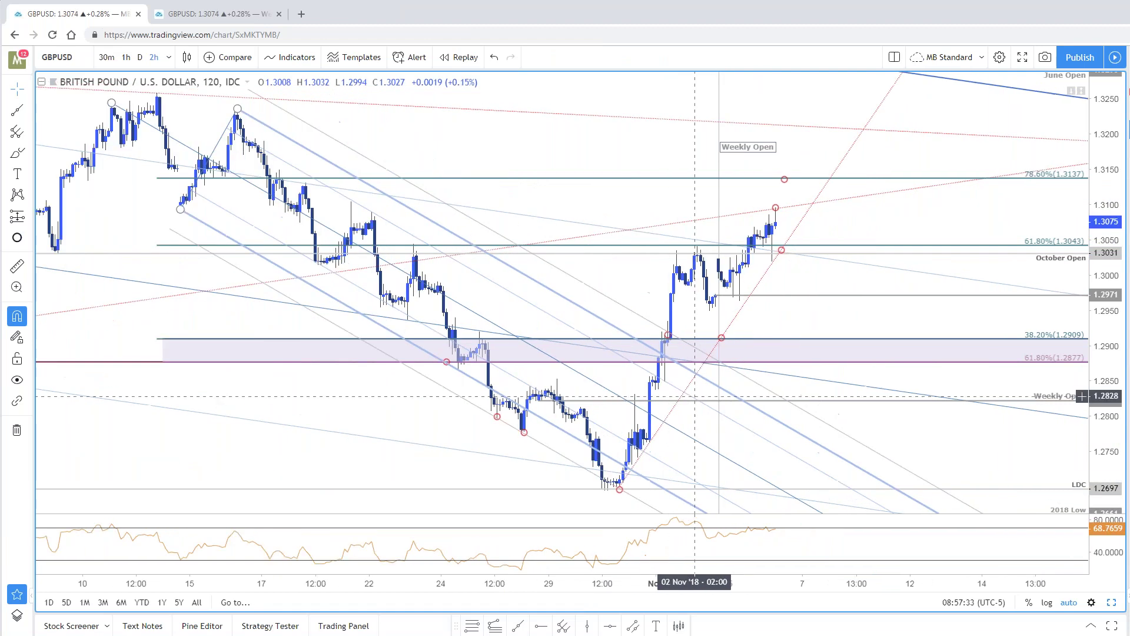
pyautogui.scroll(-1, 694, 396)
pyautogui.scroll(1, 714, 465)
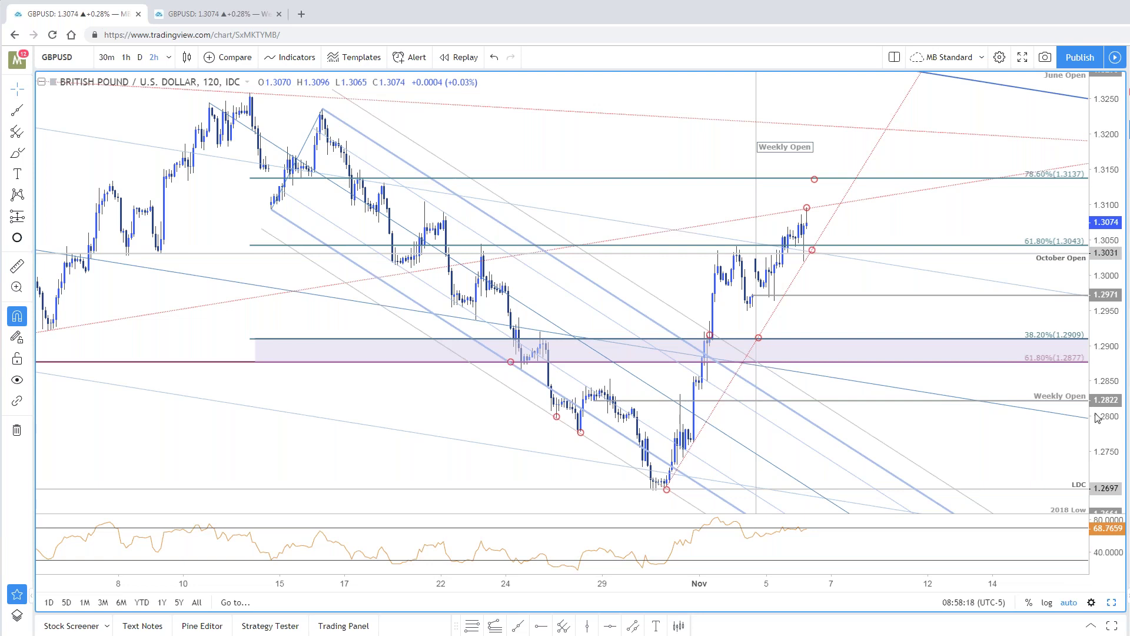
pyautogui.moveTo(823, 282); pyautogui.dragTo(780, 285)
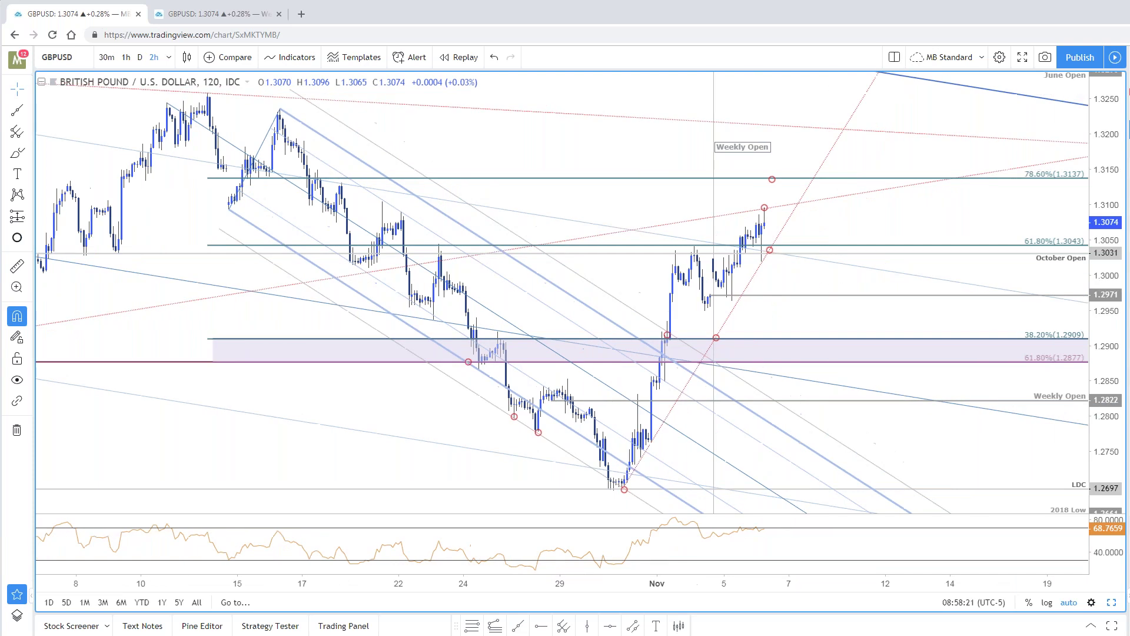
# Step: Restore the two-chart layout and move the daily GBPUSD retracement's upper anchor to the October high
pyautogui.click(1118, 601)
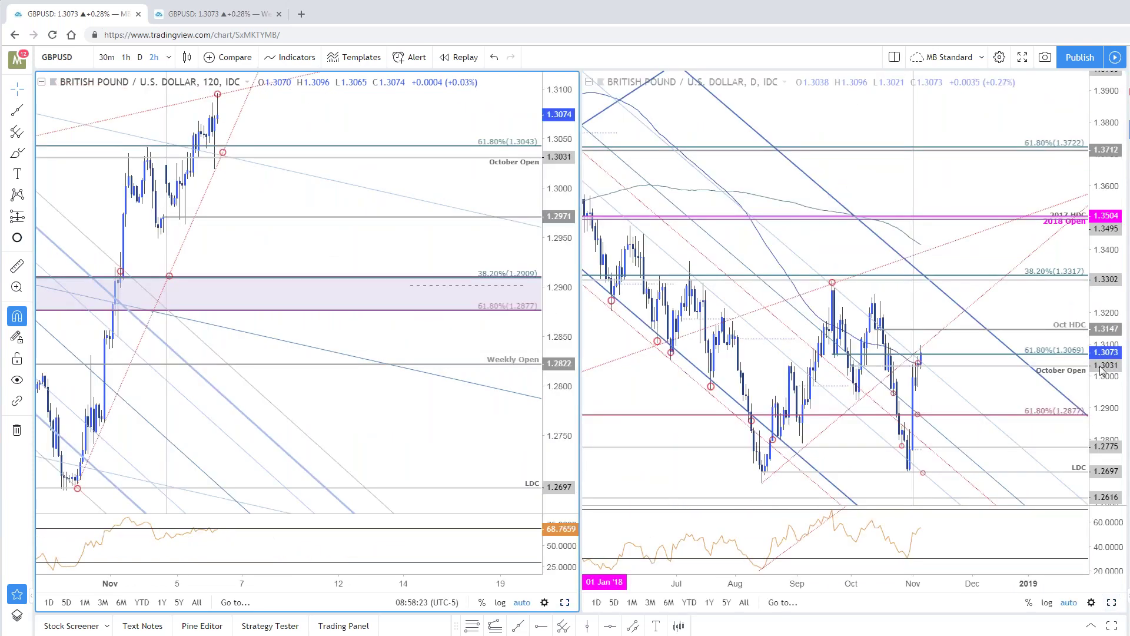
pyautogui.moveTo(1102, 370); pyautogui.dragTo(1082, 336)
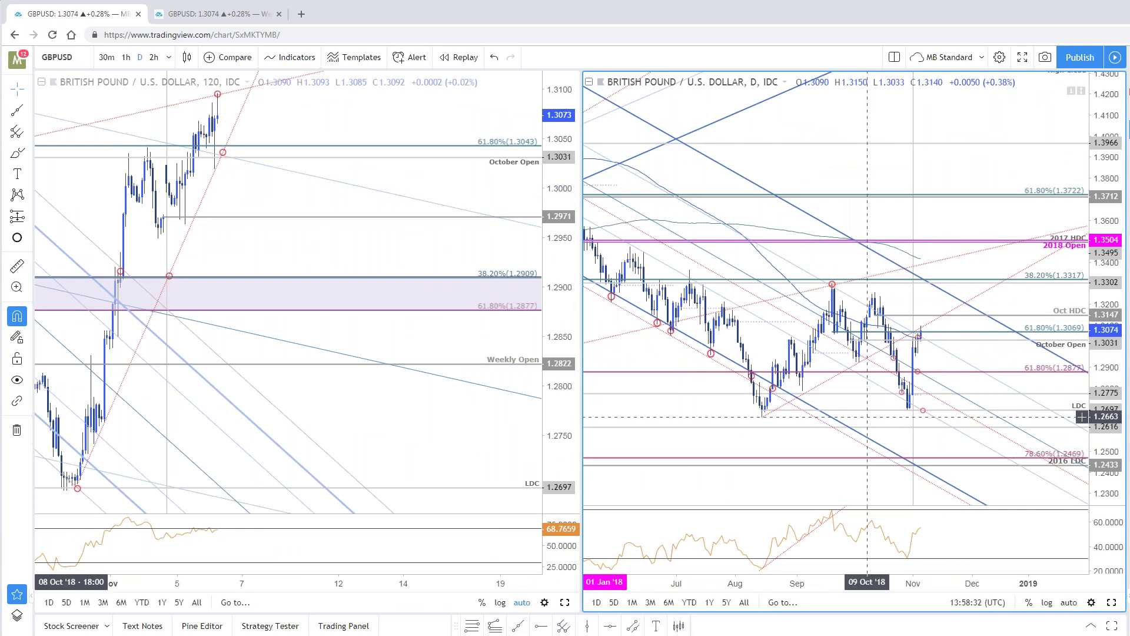
pyautogui.click(868, 335)
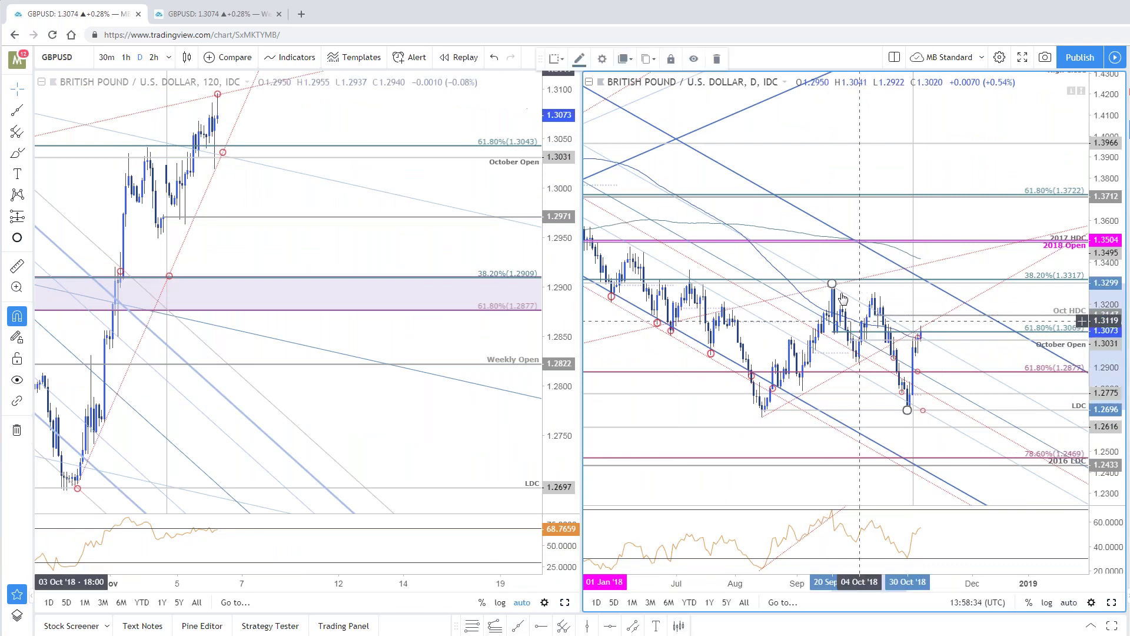
pyautogui.click(975, 354)
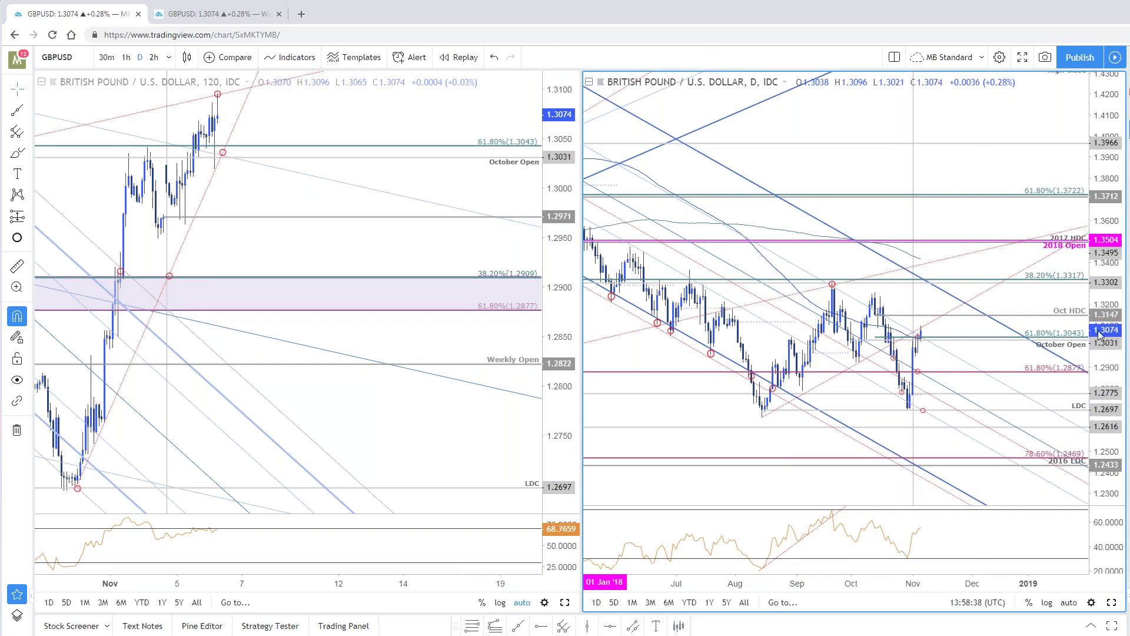
# Step: Switch to the Weekly Charts browser tab, load AUDUSD and rescale its price range
pyautogui.click(212, 13)
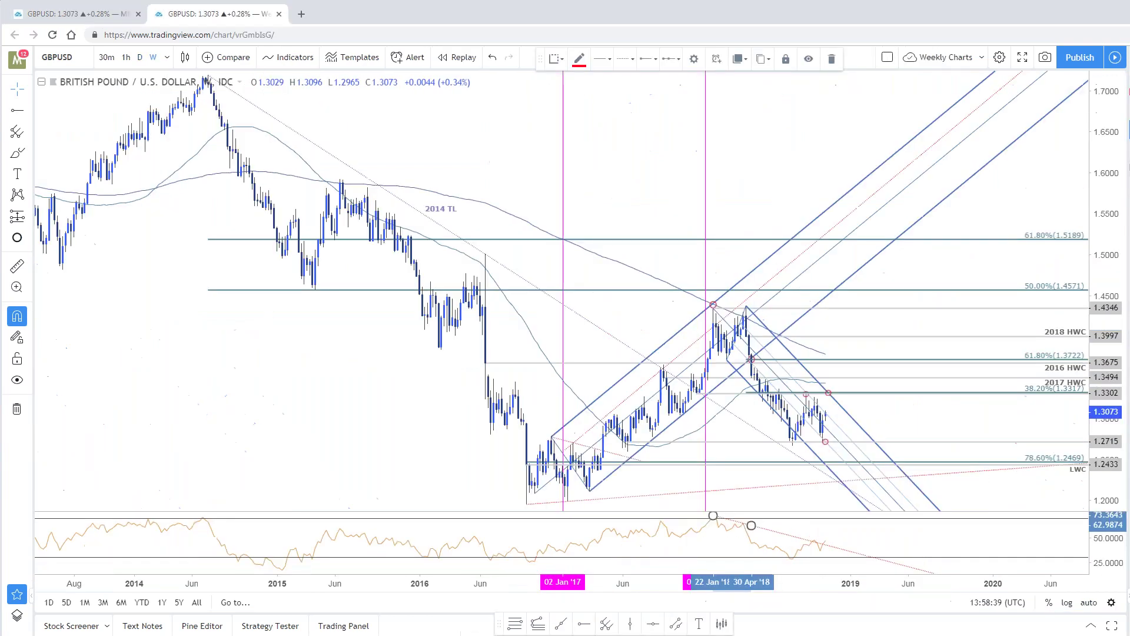
pyautogui.press('Down')
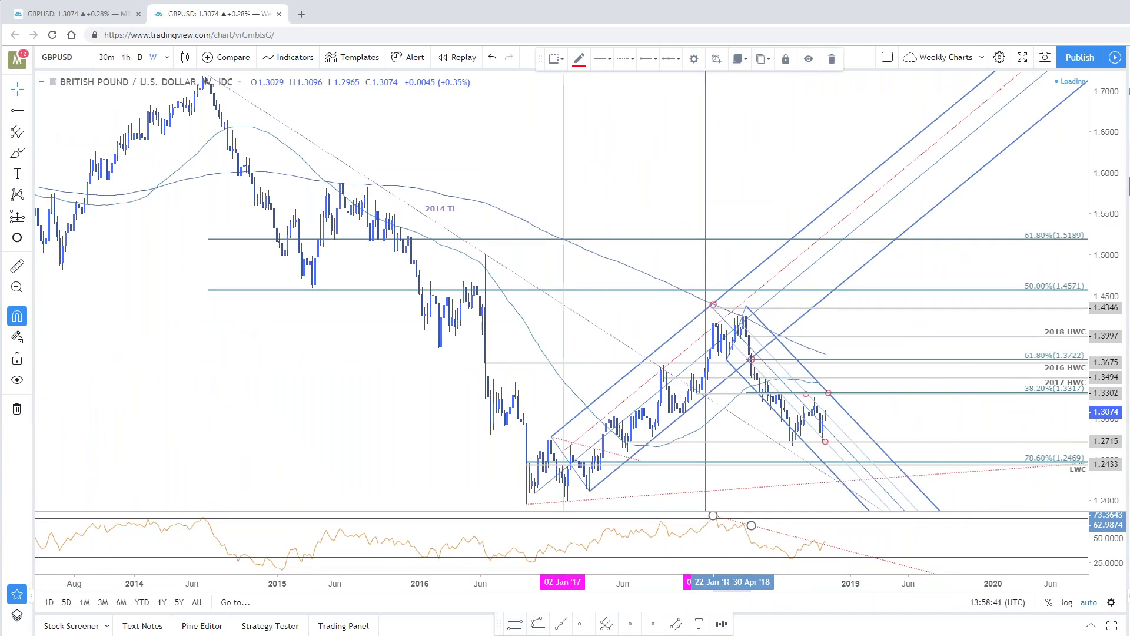
pyautogui.moveTo(1107, 284); pyautogui.dragTo(1107, 255)
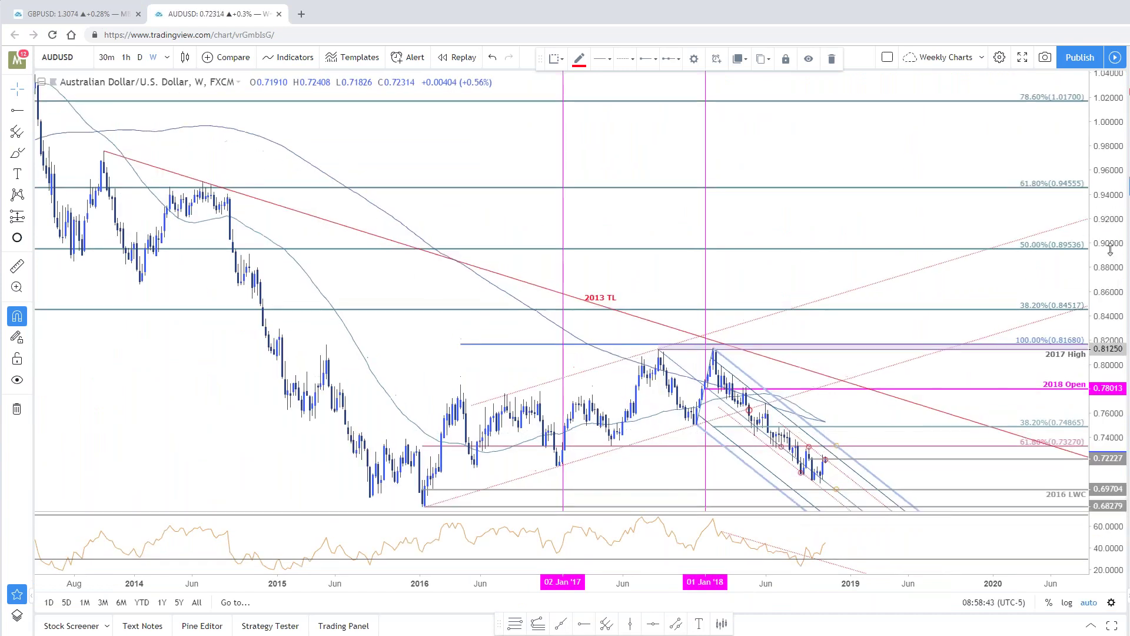
pyautogui.moveTo(772, 248); pyautogui.dragTo(774, 198)
pyautogui.moveTo(1104, 405); pyautogui.dragTo(1104, 388)
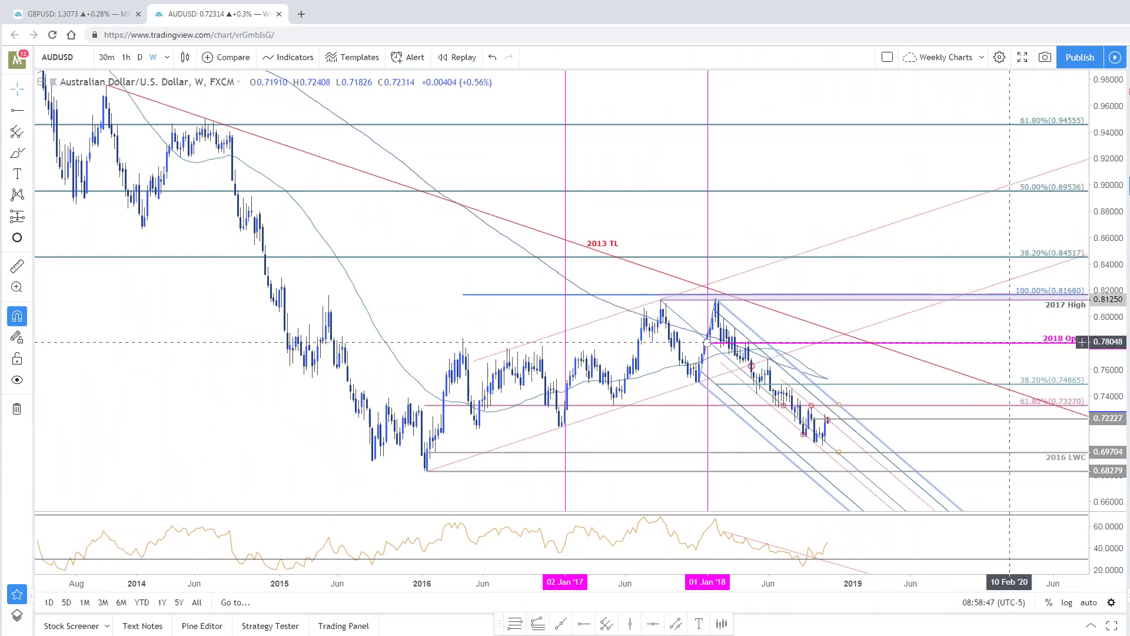
# Step: Examine the weekly AUDUSD decline within its descending channel, the 2016 low-week close area and the momentum trendline
pyautogui.moveTo(779, 232); pyautogui.dragTo(824, 243)
pyautogui.moveTo(1109, 276); pyautogui.dragTo(1120, 260)
pyautogui.moveTo(838, 218); pyautogui.dragTo(831, 229)
pyautogui.scroll(1, 842, 223)
pyautogui.scroll(-1, 827, 226)
pyautogui.moveTo(1107, 286); pyautogui.dragTo(1106, 280)
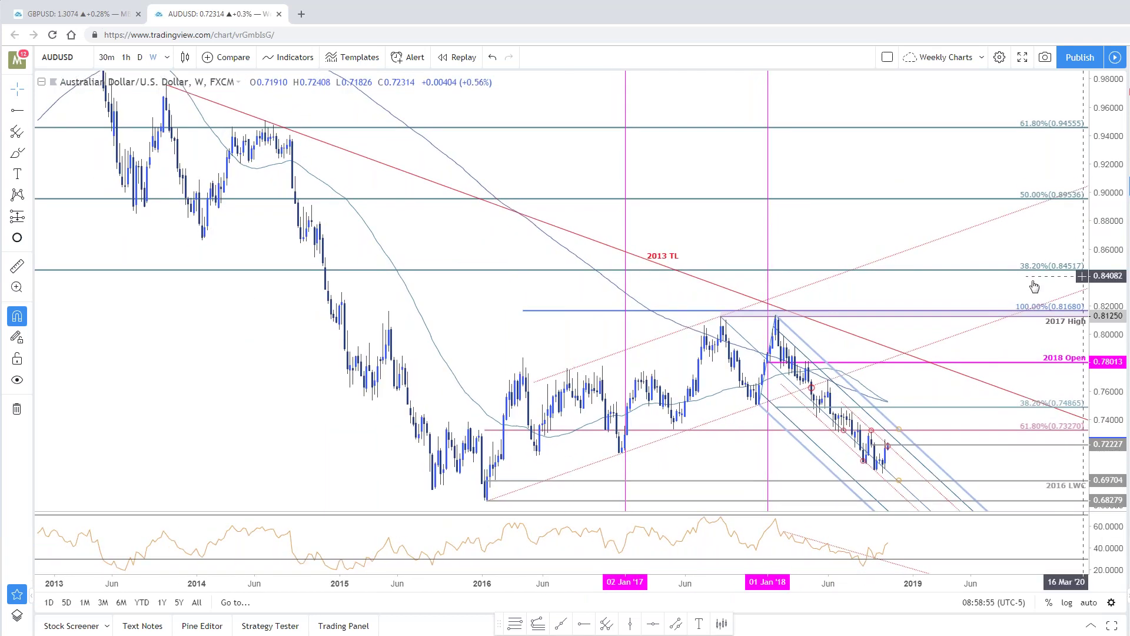
pyautogui.click(982, 430)
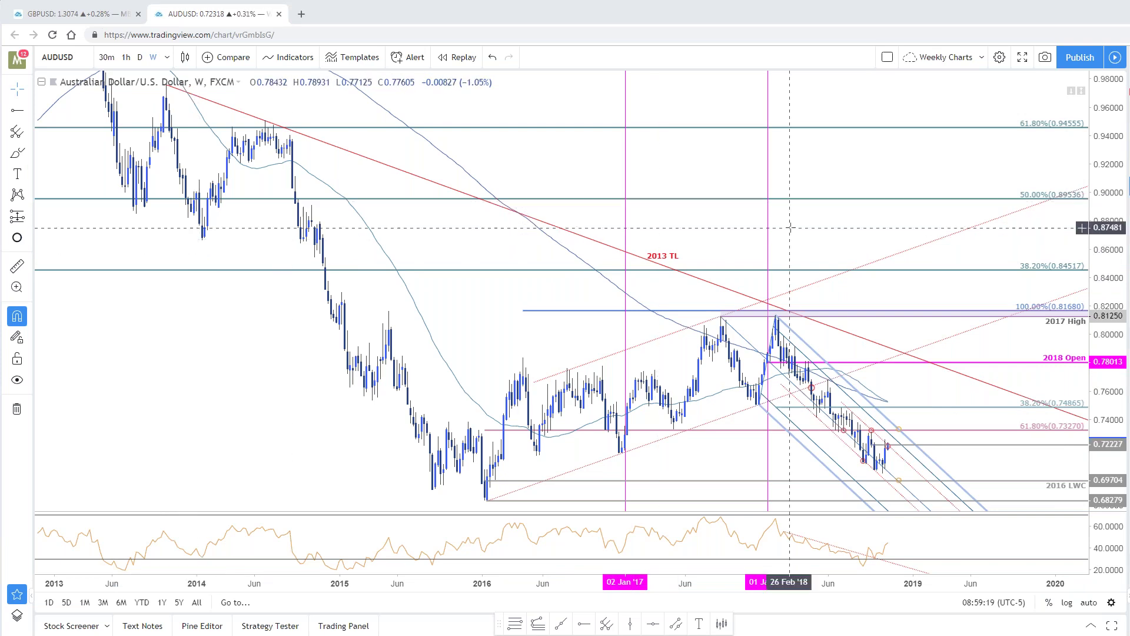
pyautogui.moveTo(781, 227); pyautogui.dragTo(768, 224)
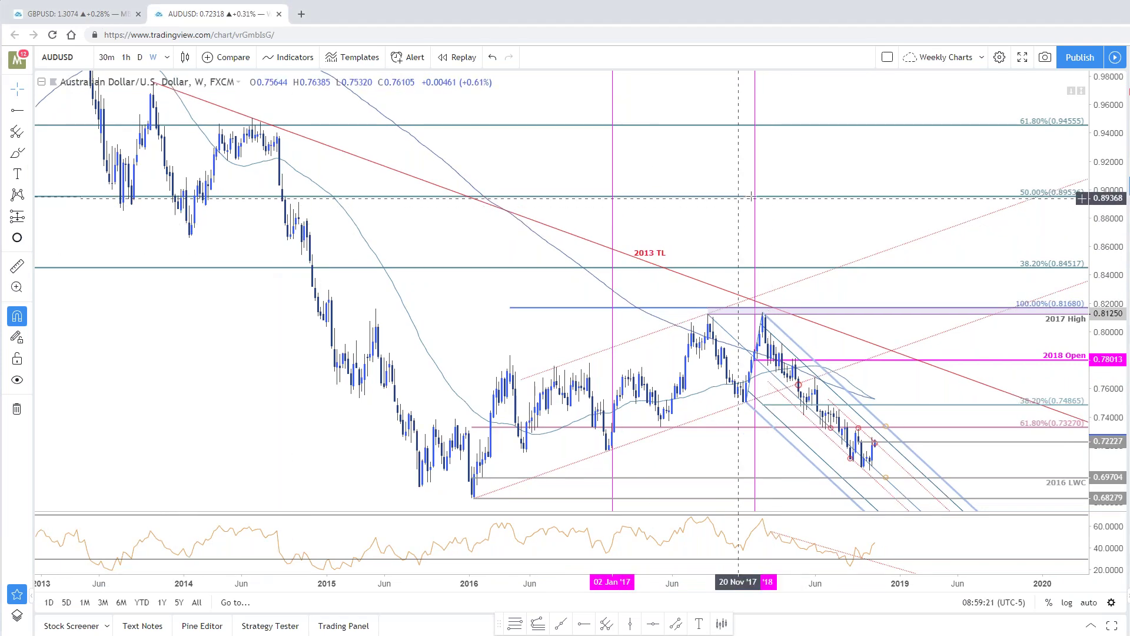
pyautogui.moveTo(1012, 337); pyautogui.dragTo(1006, 324)
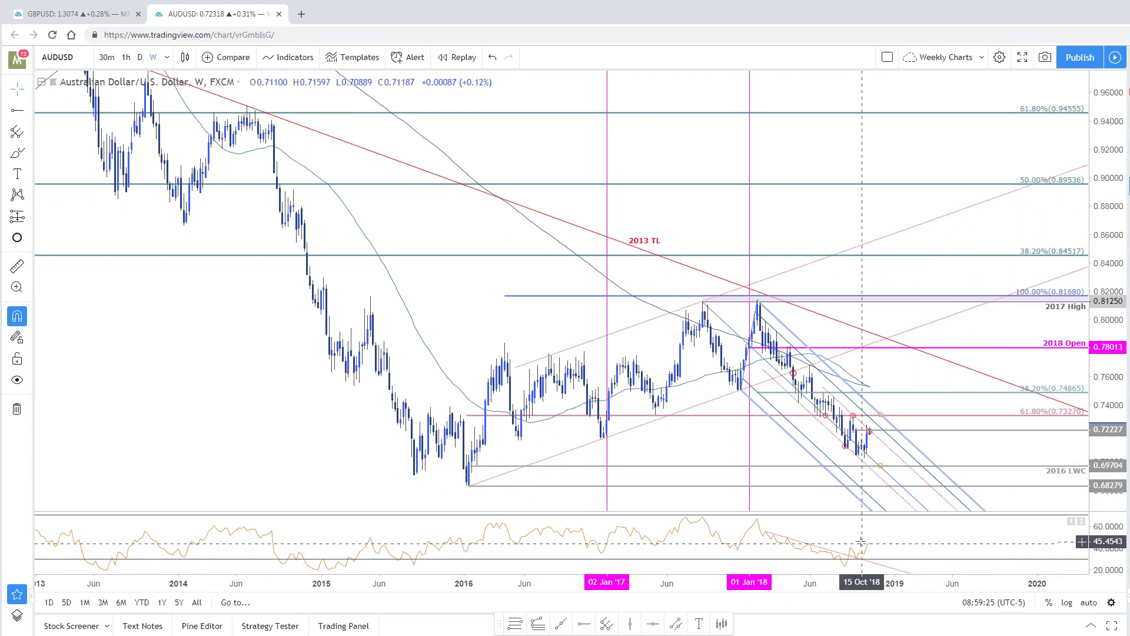
# Step: Try shifting the descending red parallel on weekly AUDUSD up to the channel's upper boundary, then undo the move
pyautogui.click(839, 382)
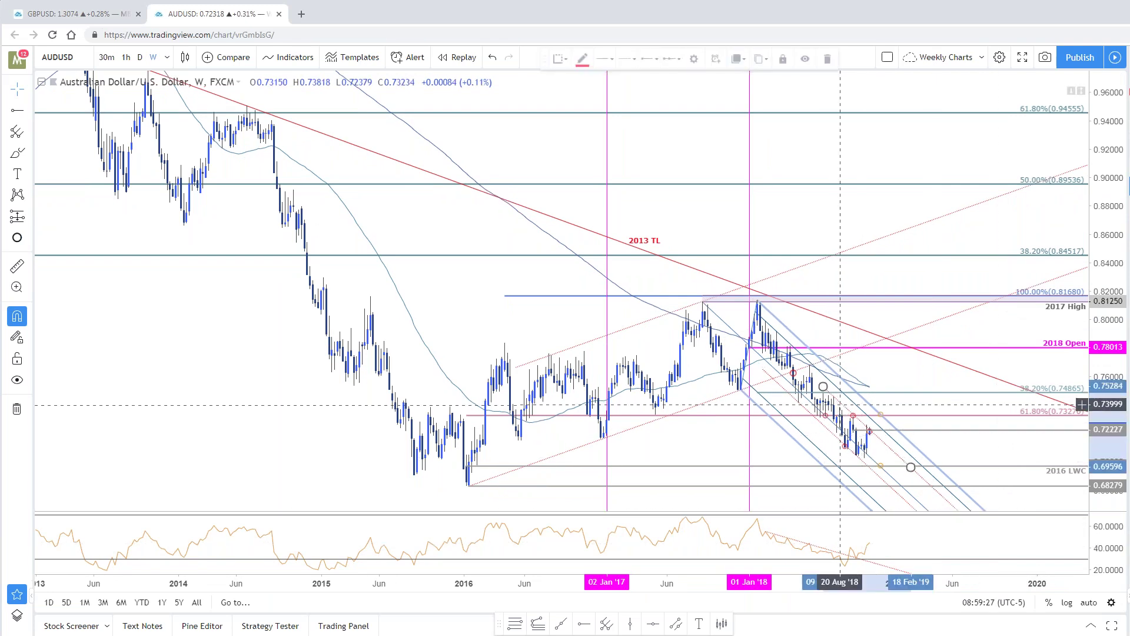
pyautogui.moveTo(839, 383); pyautogui.dragTo(837, 376)
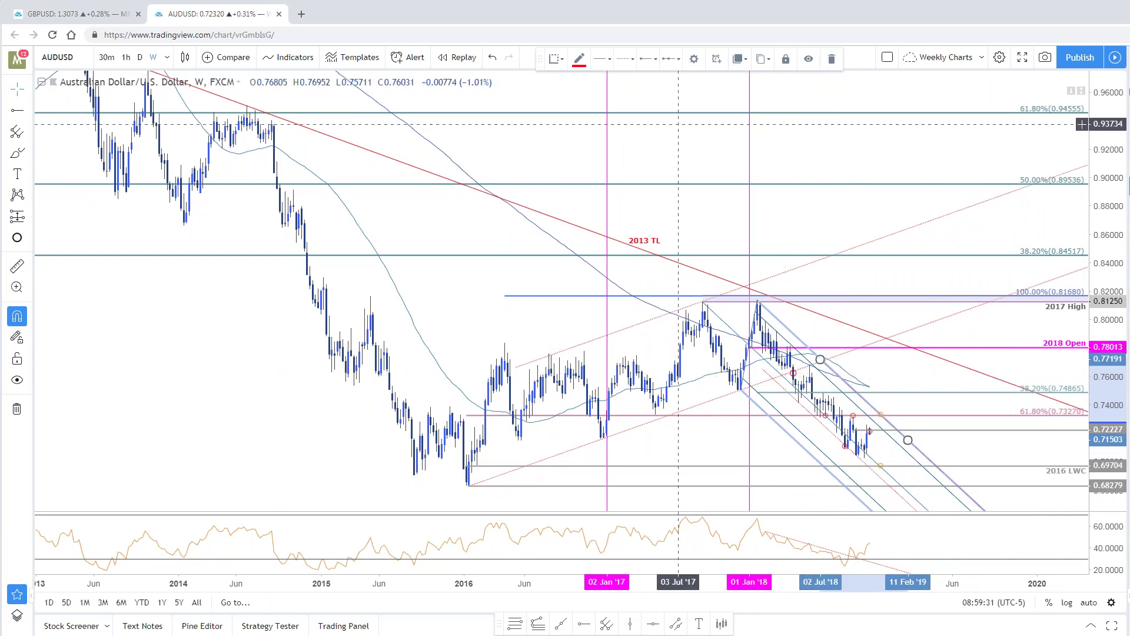
pyautogui.click(492, 61)
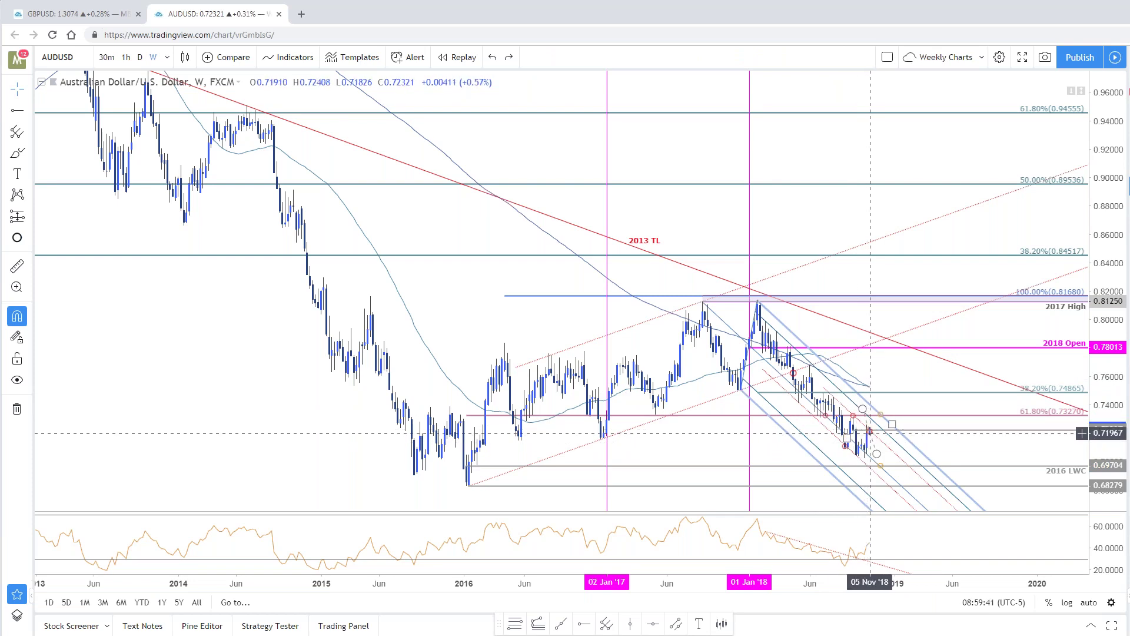
# Step: Inspect recent weekly AUDUSD price action up close against the 0.72227 level, the 61.8% retracement and the descending channel
pyautogui.scroll(1, 955, 486)
pyautogui.moveTo(1107, 480); pyautogui.dragTo(1107, 462)
pyautogui.moveTo(992, 457); pyautogui.dragTo(1030, 416)
pyautogui.scroll(2, 1030, 416)
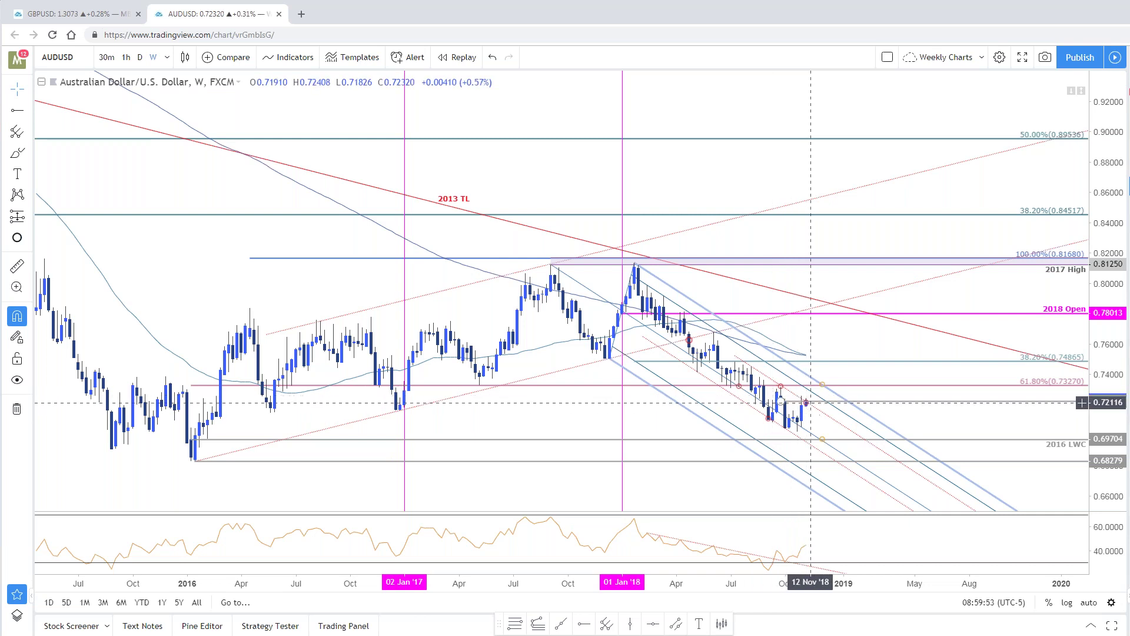
pyautogui.scroll(-2, 814, 405)
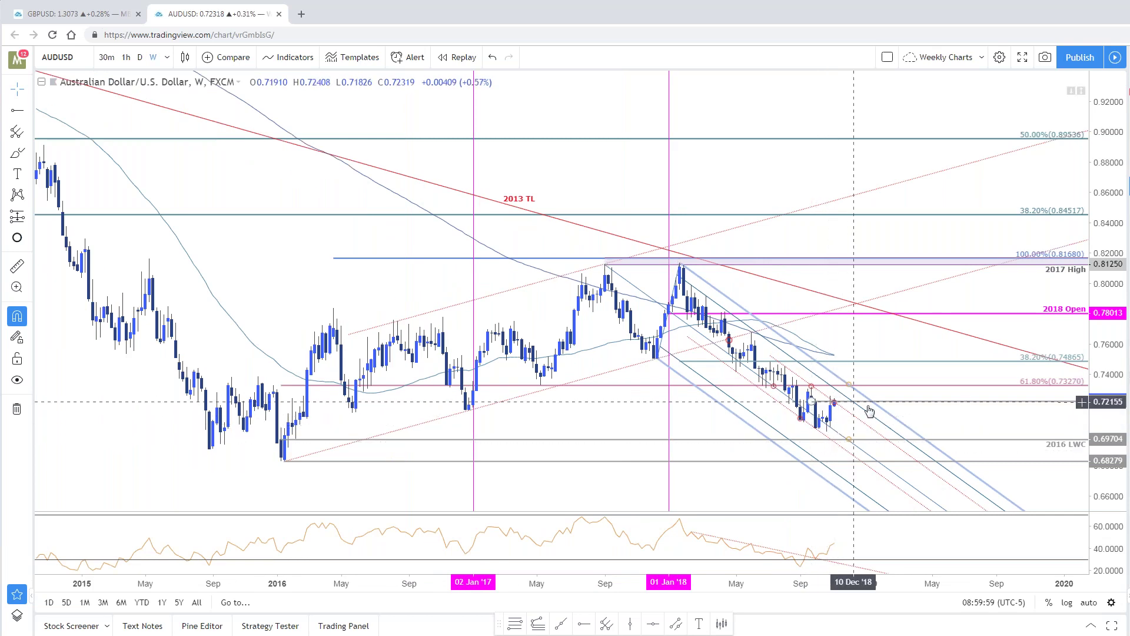
pyautogui.moveTo(907, 367); pyautogui.dragTo(937, 366)
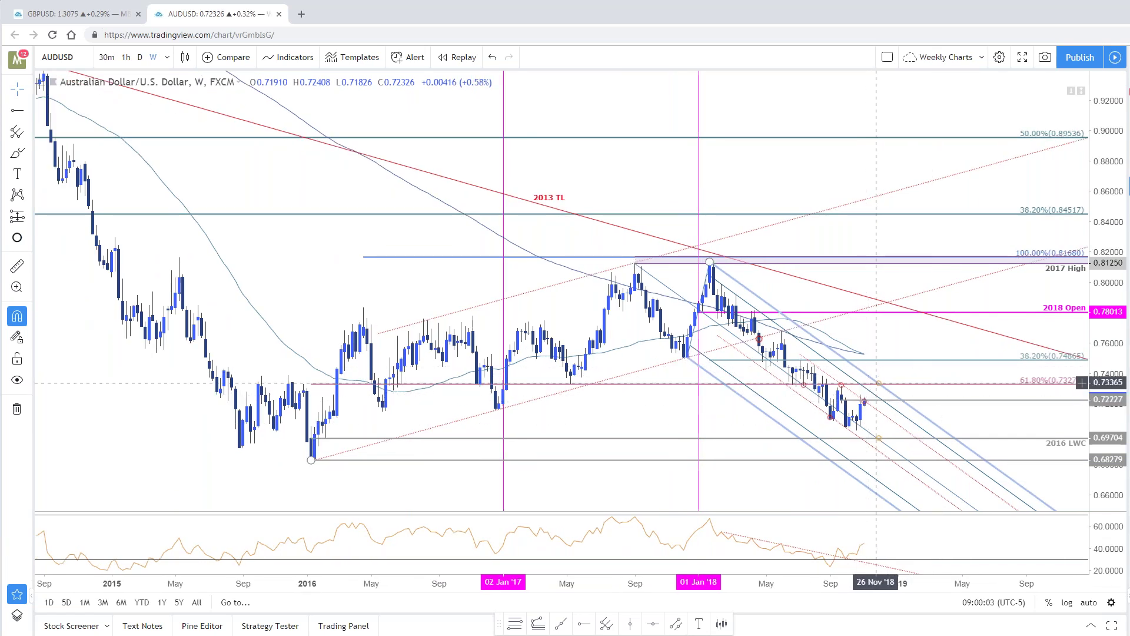
# Step: Switch to the MB Standard tab, maximize the daily AUDUSD chart and check its descending slope line and ascending pitchfork
pyautogui.click(76, 14)
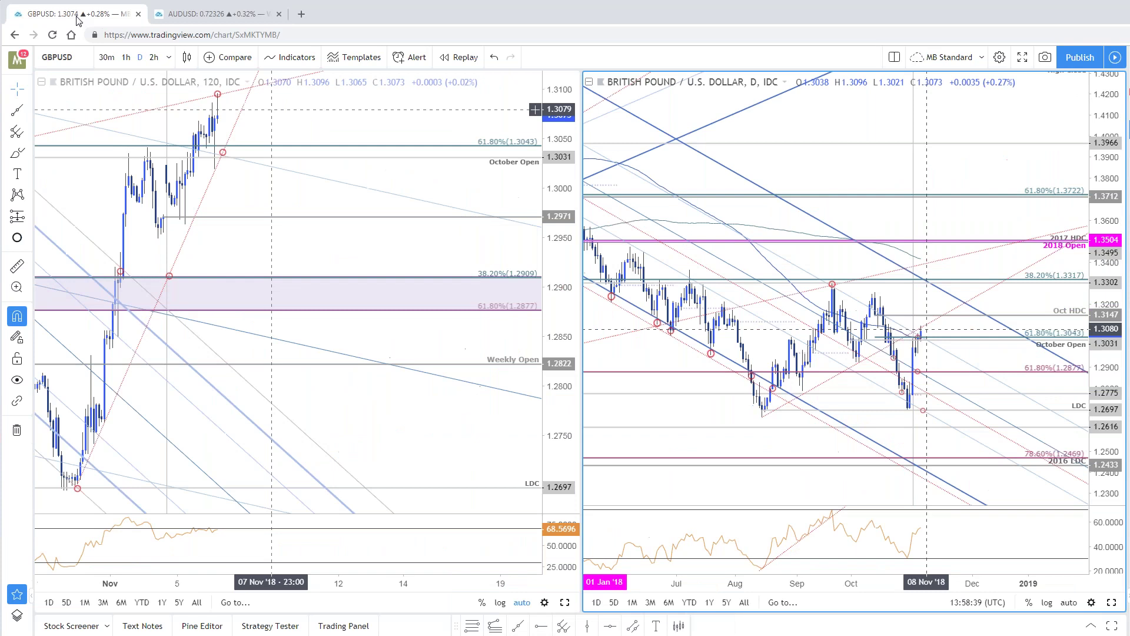
pyautogui.click(1112, 603)
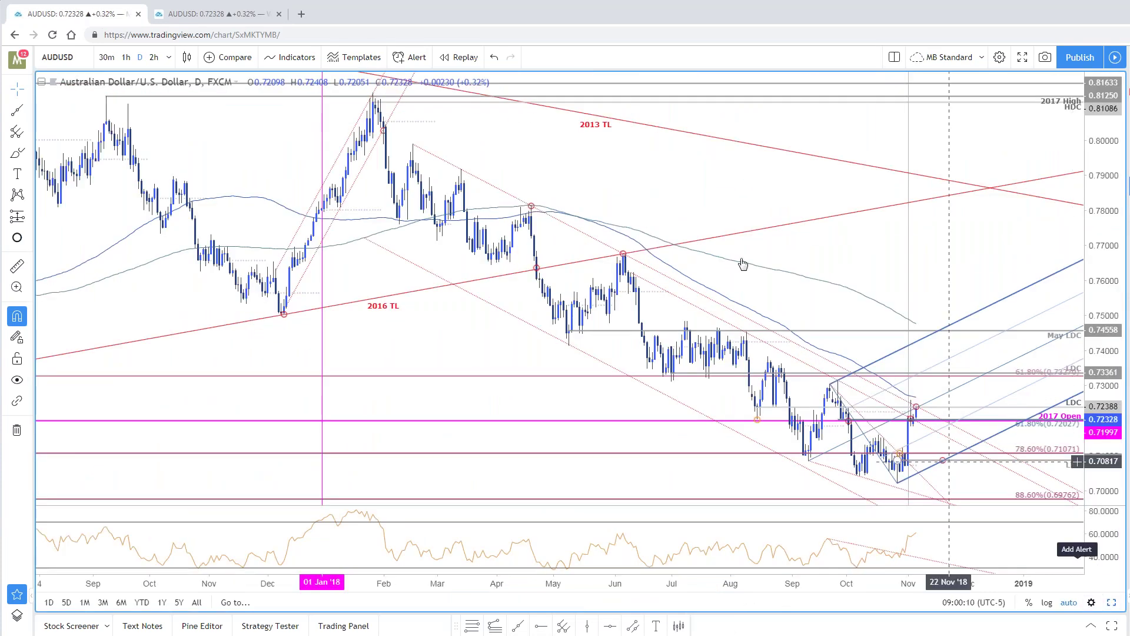
pyautogui.moveTo(876, 243); pyautogui.dragTo(822, 215)
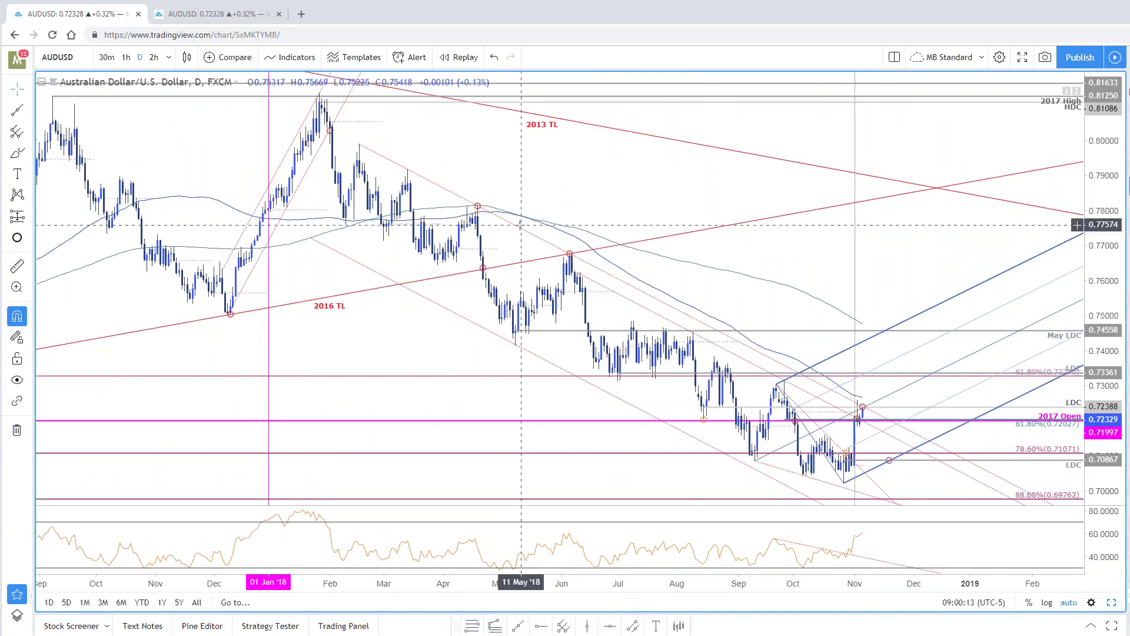
pyautogui.click(532, 236)
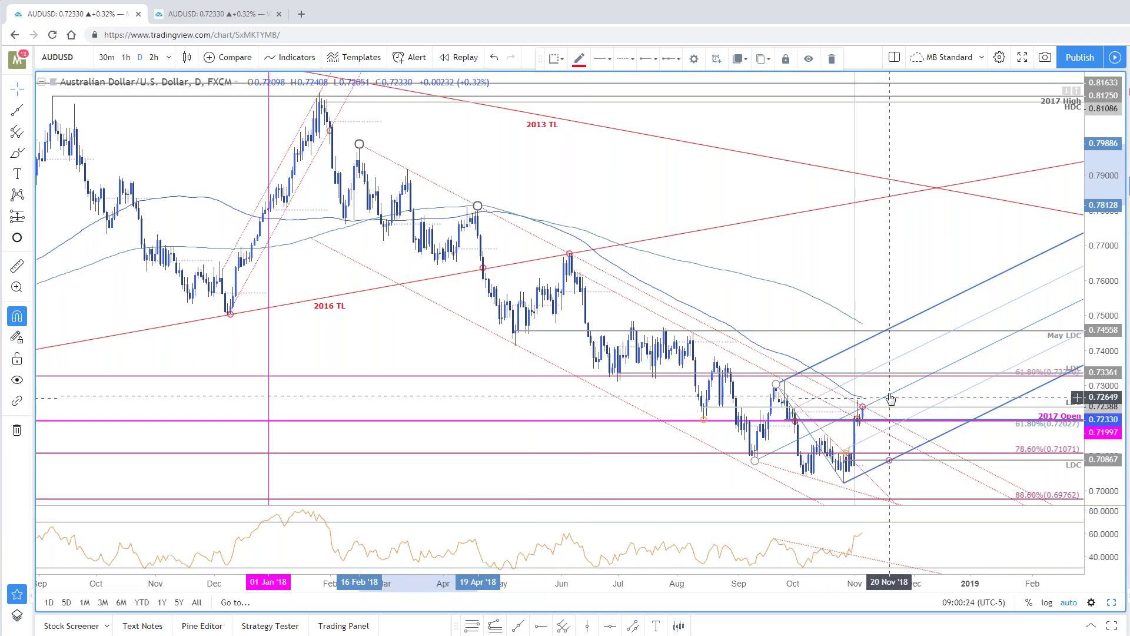
pyautogui.click(777, 461)
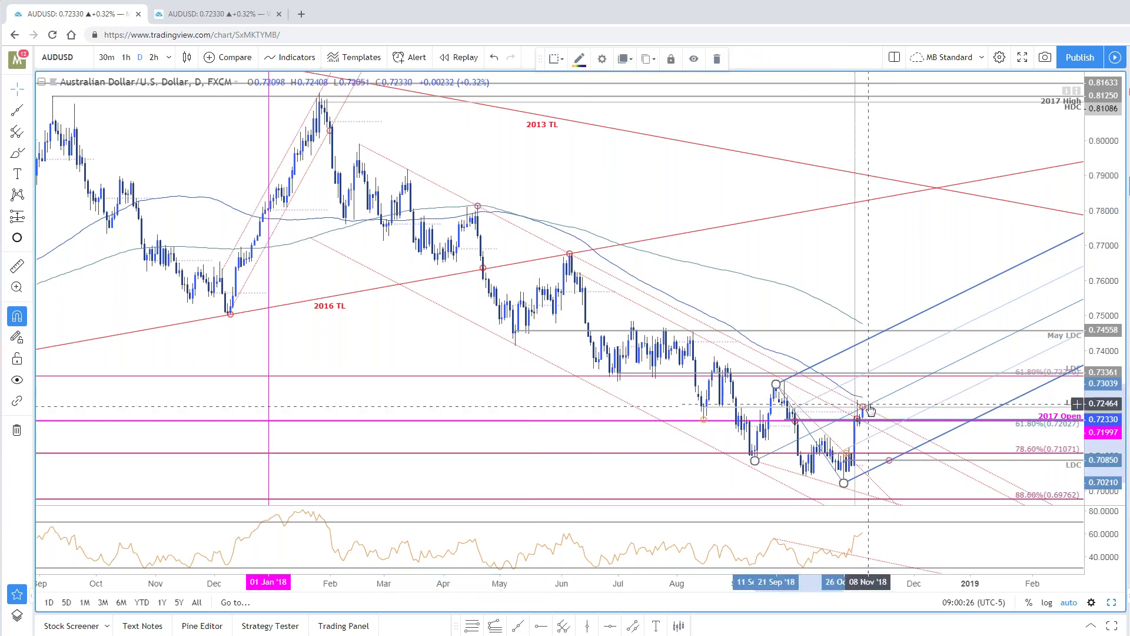
# Step: Switch to the browser's SB Intraday Update of 11/4/2018, close the GBPUSD image and enlarge the AUDUSD 120-minute chart
pyautogui.hotkey('alt', 'Tab')
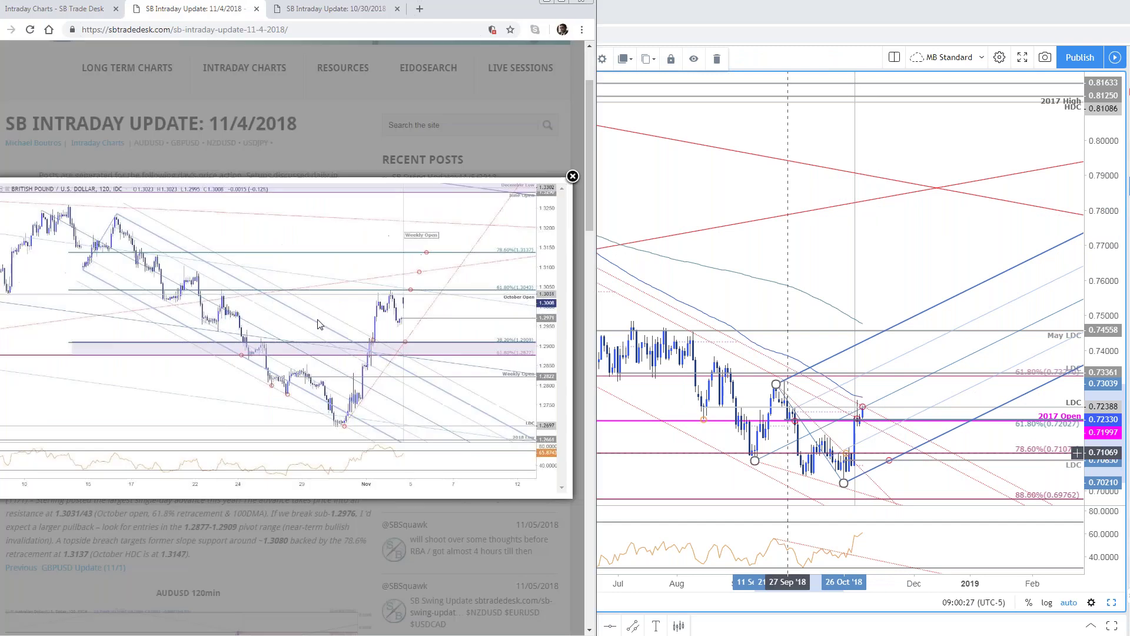
pyautogui.click(458, 240)
pyautogui.scroll(-5, 458, 240)
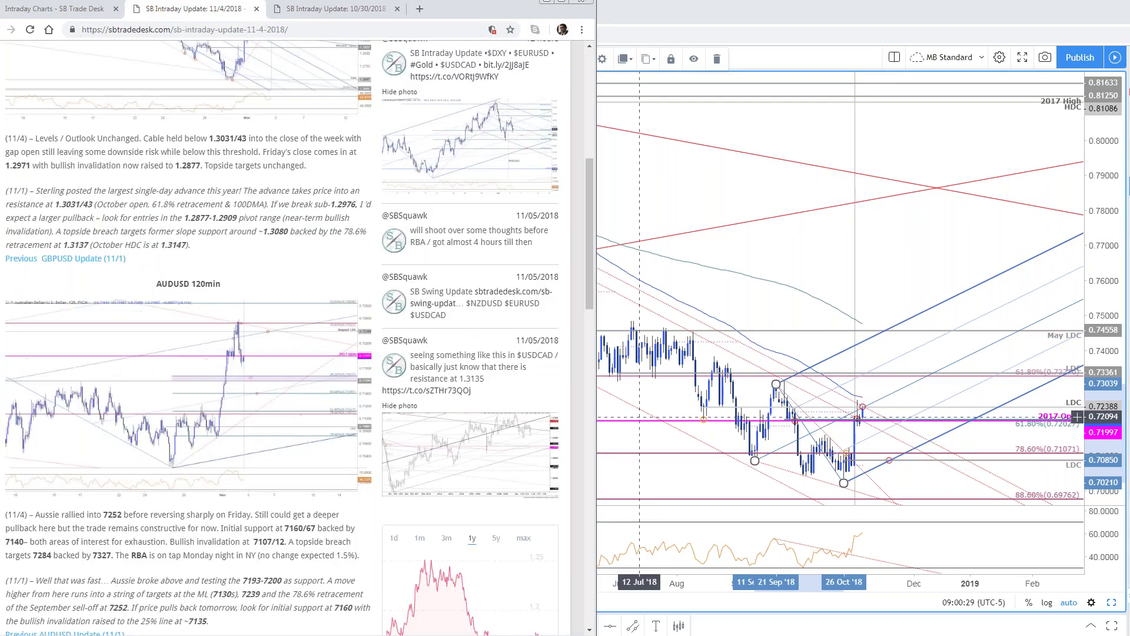
pyautogui.scroll(-3, 416, 467)
pyautogui.click(368, 228)
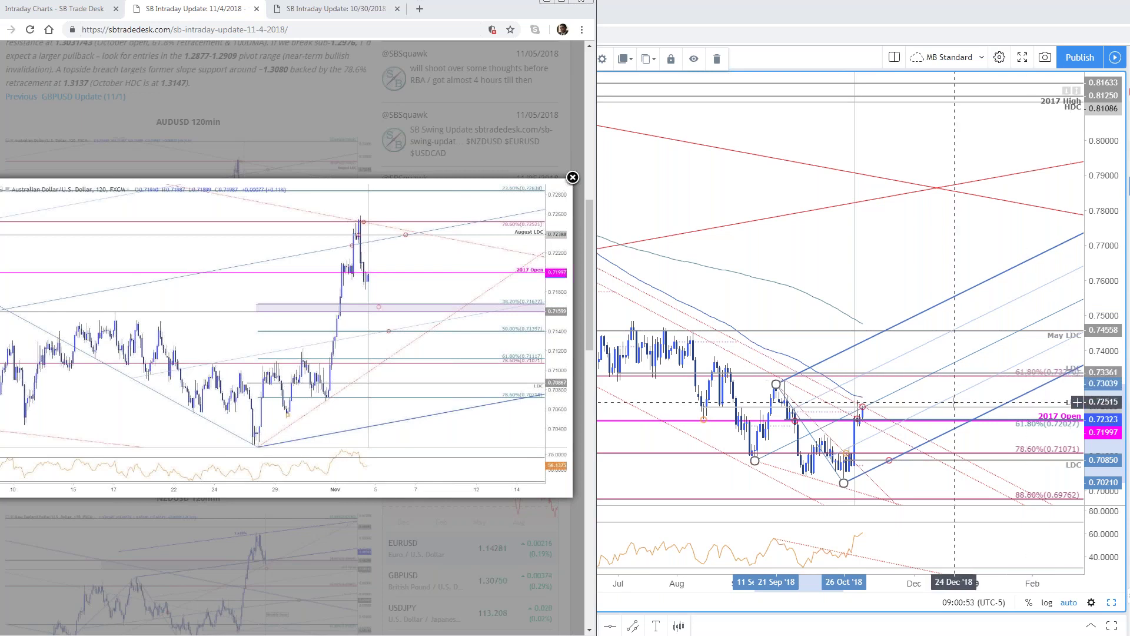
# Step: Return to TradingView, recheck the daily AUDUSD chart and replace it with NZDUSD
pyautogui.click(931, 362)
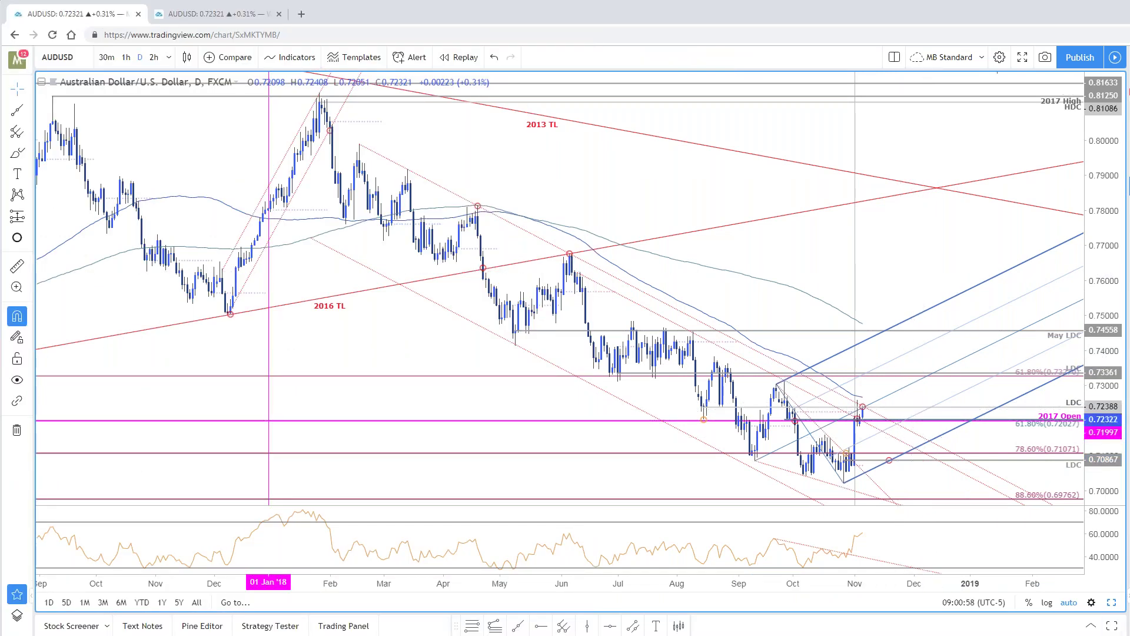
pyautogui.moveTo(901, 251); pyautogui.dragTo(900, 251)
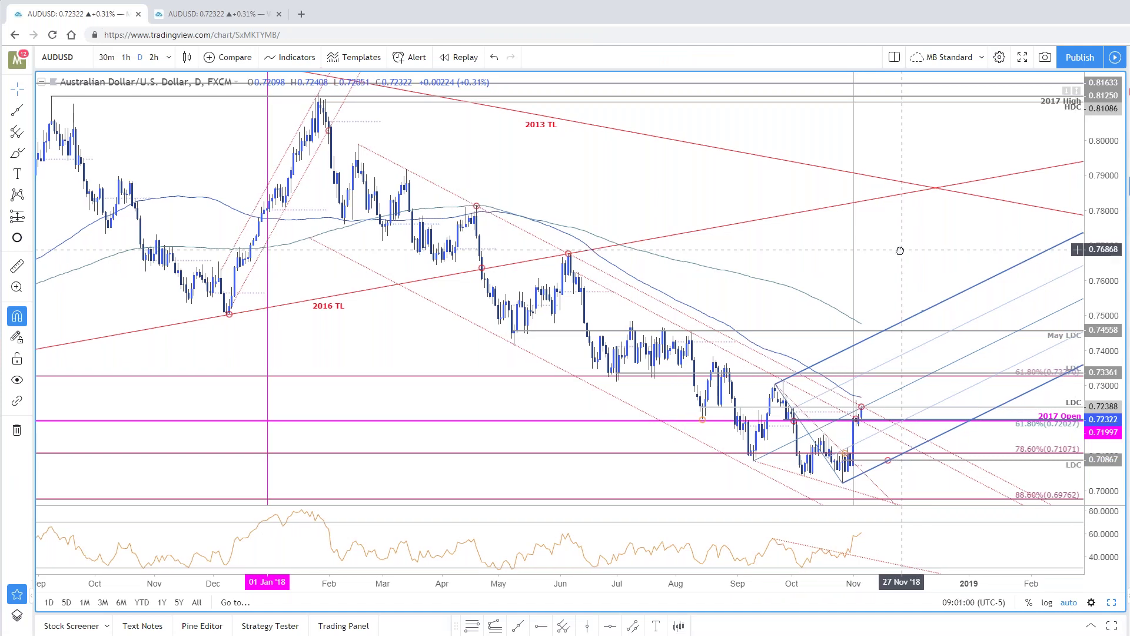
pyautogui.scroll(2, 907, 265)
pyautogui.scroll(-2, 911, 275)
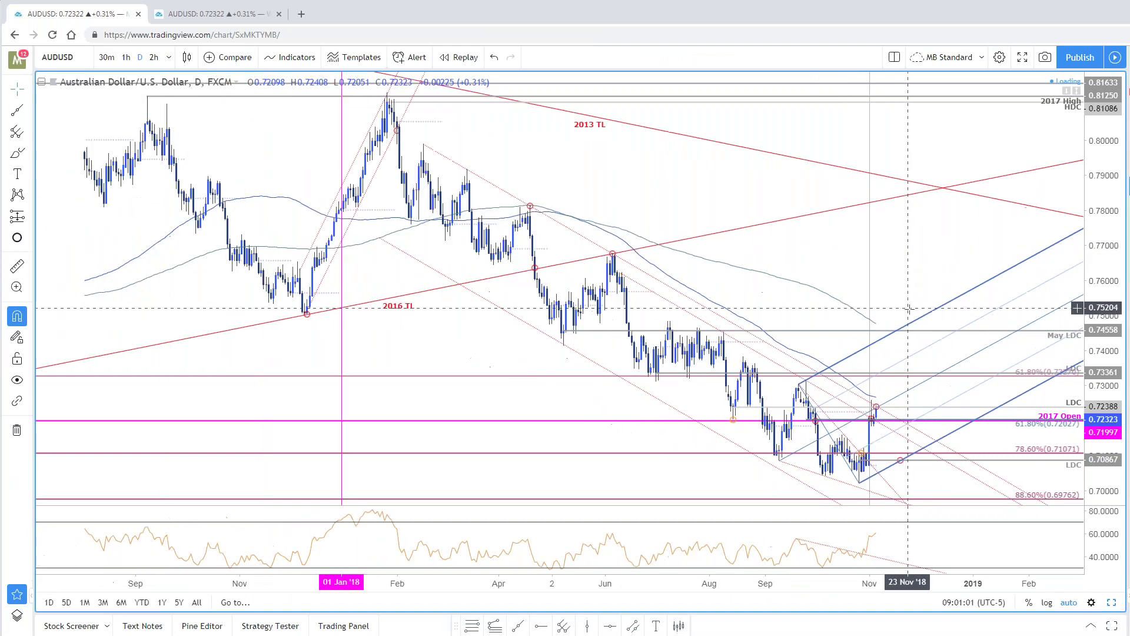
pyautogui.scroll(2, 950, 482)
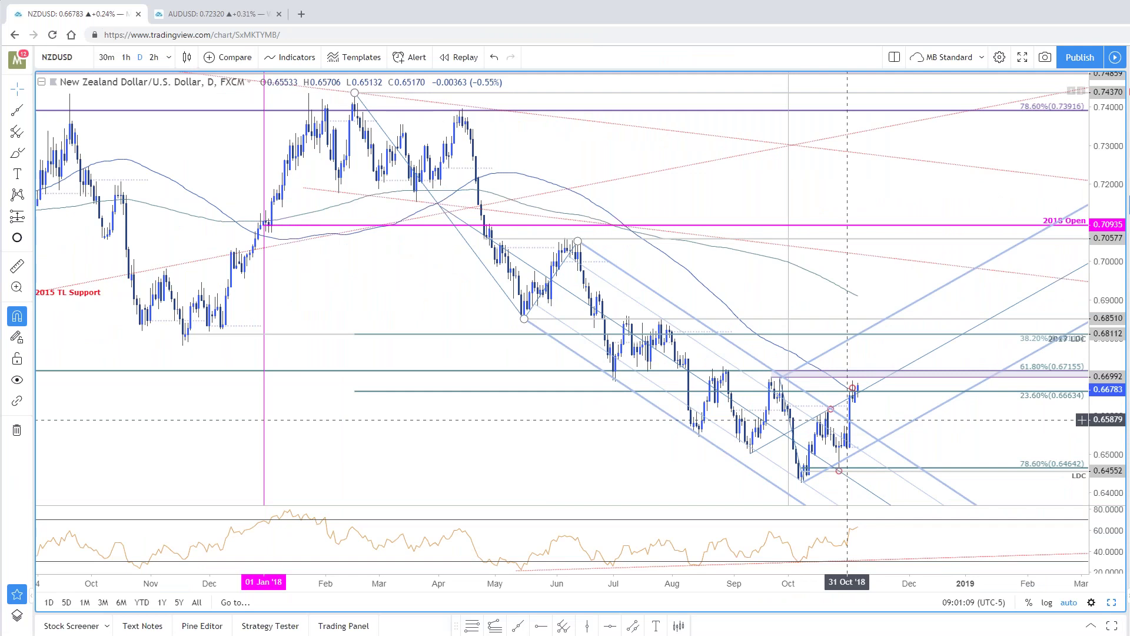
# Step: Return from NZDUSD to AUDUSD, compare it with the published 120-minute chart and switch it to the 30-minute interval
pyautogui.press('Up')
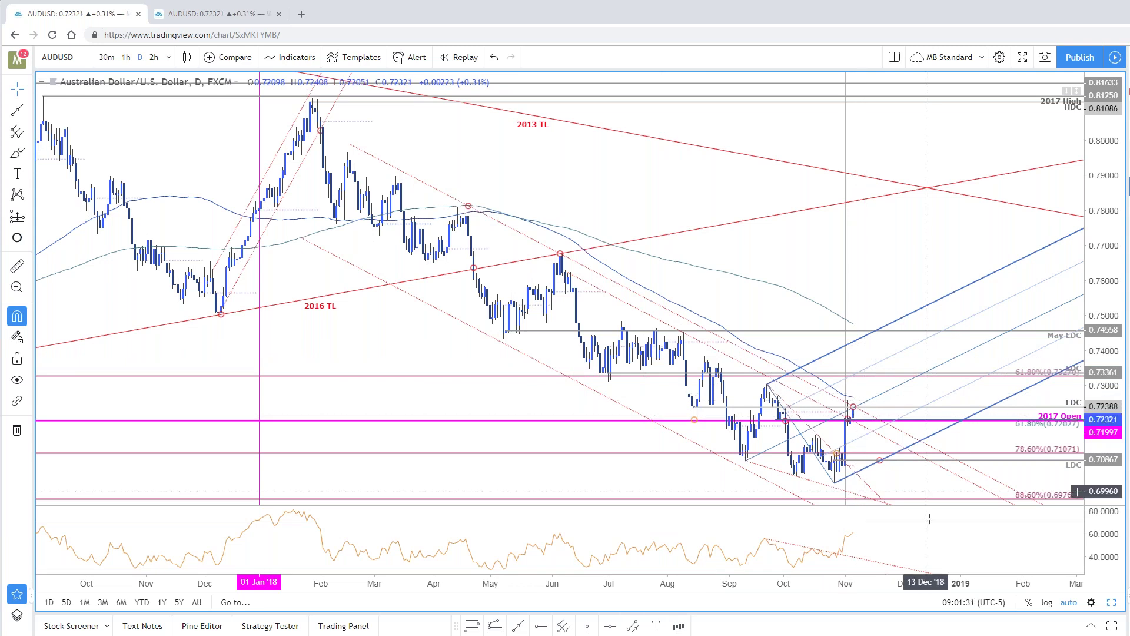
pyautogui.moveTo(894, 250); pyautogui.dragTo(906, 250)
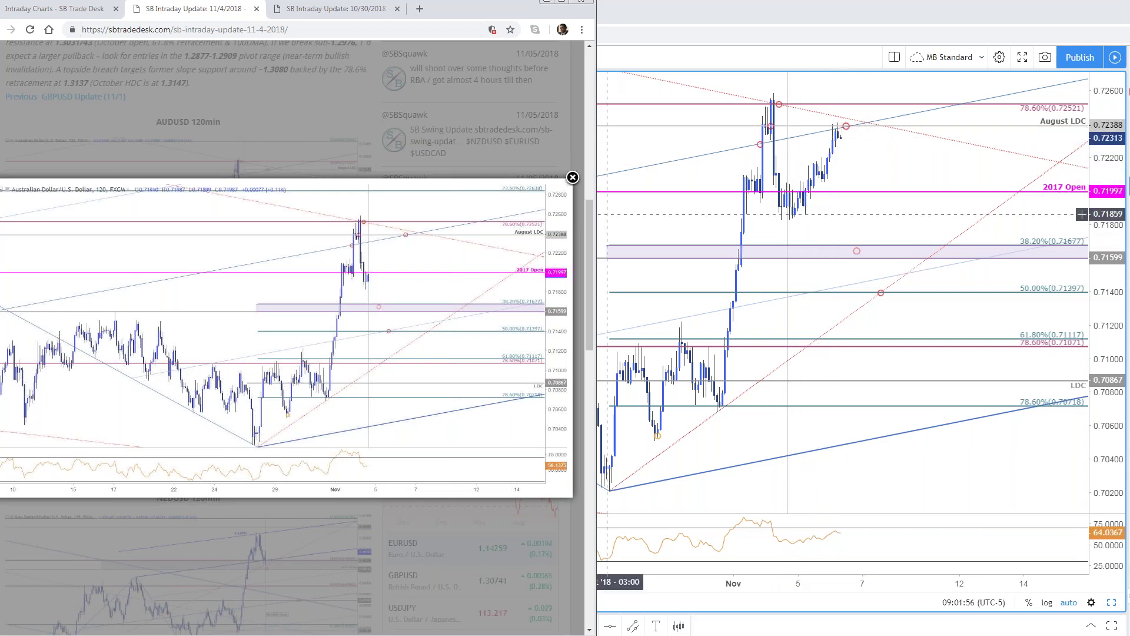
pyautogui.click(850, 141)
pyautogui.write('30')
pyautogui.press('Return')
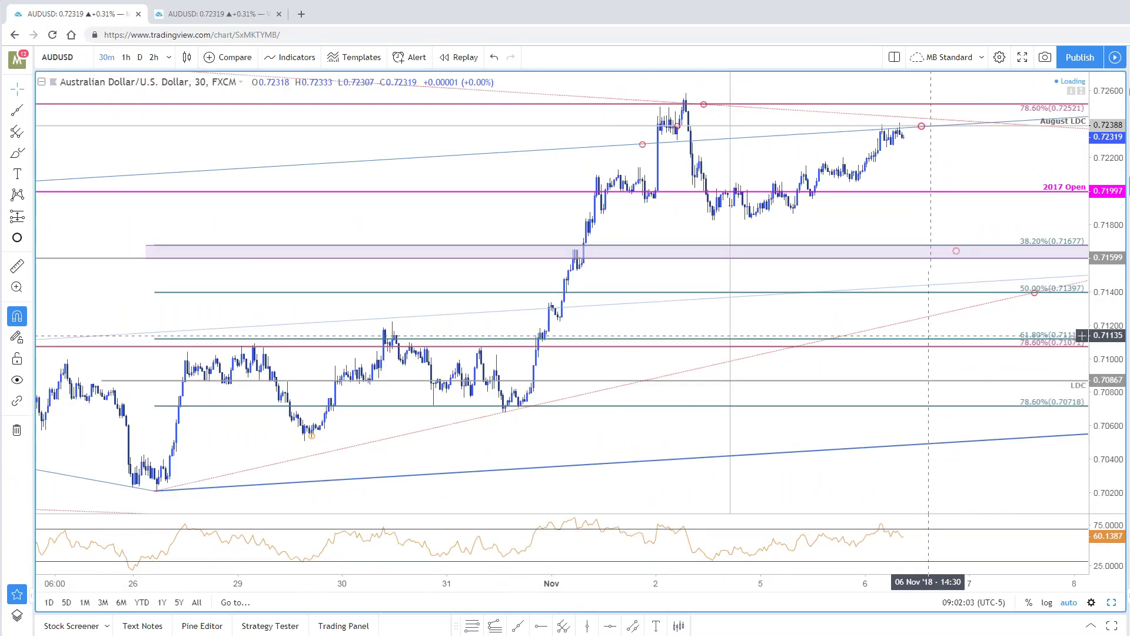
pyautogui.moveTo(908, 142); pyautogui.dragTo(871, 156)
pyautogui.moveTo(1107, 224); pyautogui.dragTo(1107, 181)
pyautogui.scroll(5, 941, 135)
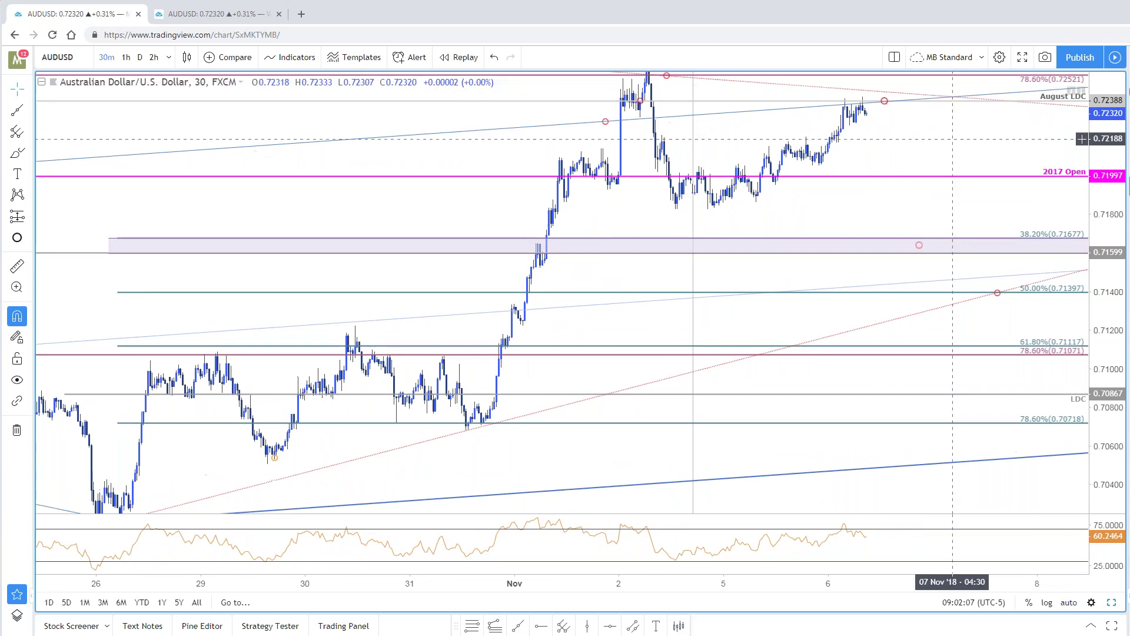
# Step: Display AUDUSD as a line chart and draw a rising trend line beneath the 5 November lows in the RSI pane
pyautogui.click(186, 57)
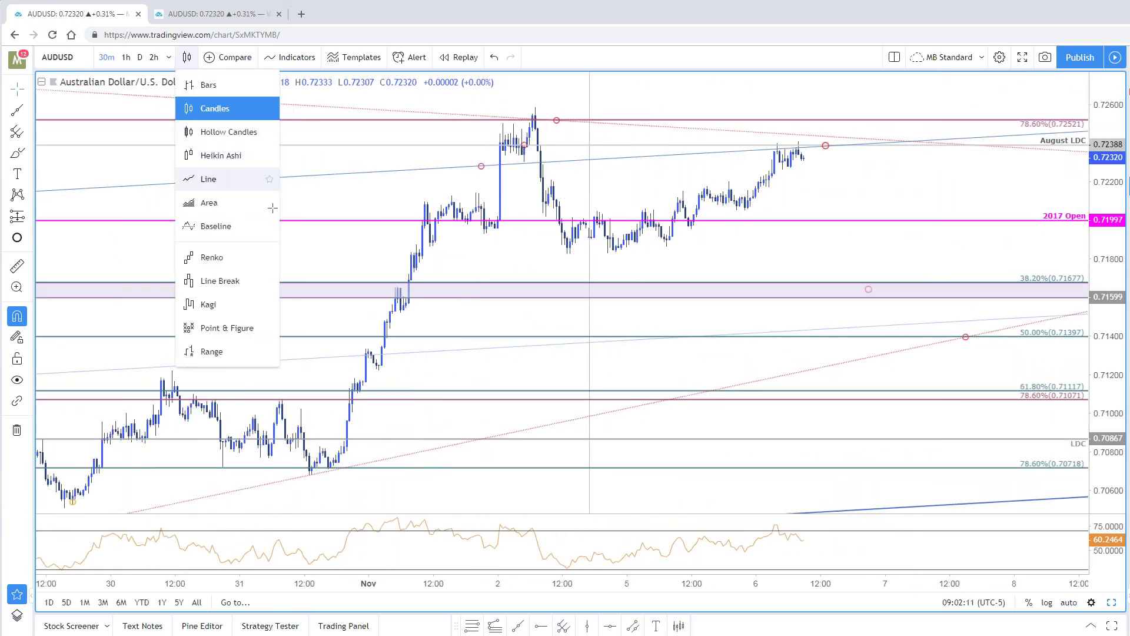
pyautogui.click(247, 179)
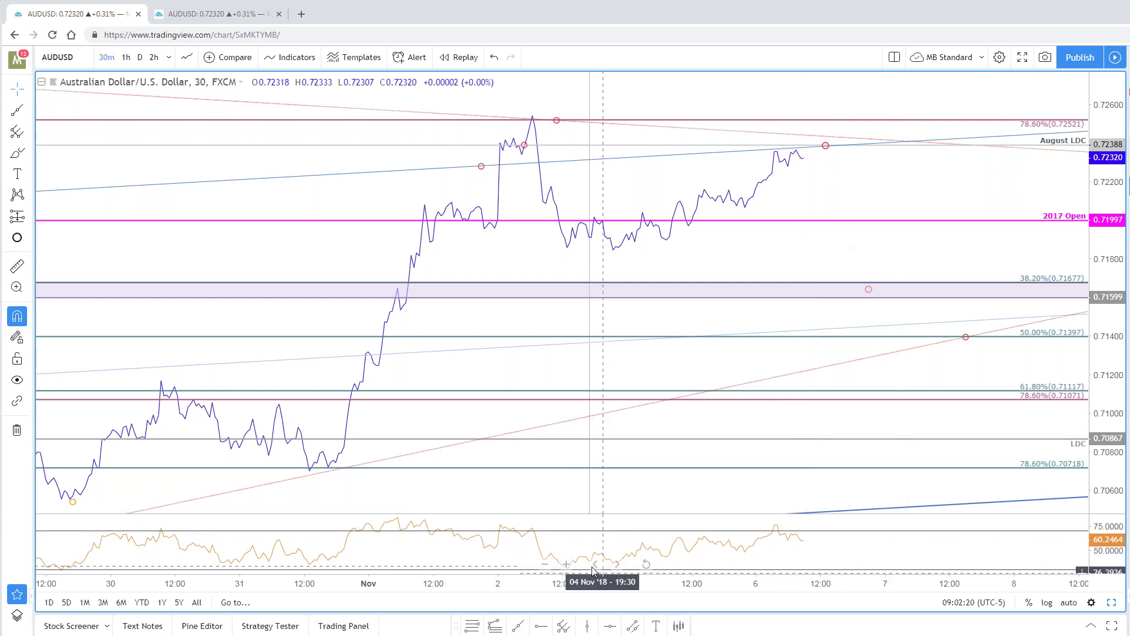
pyautogui.click(518, 626)
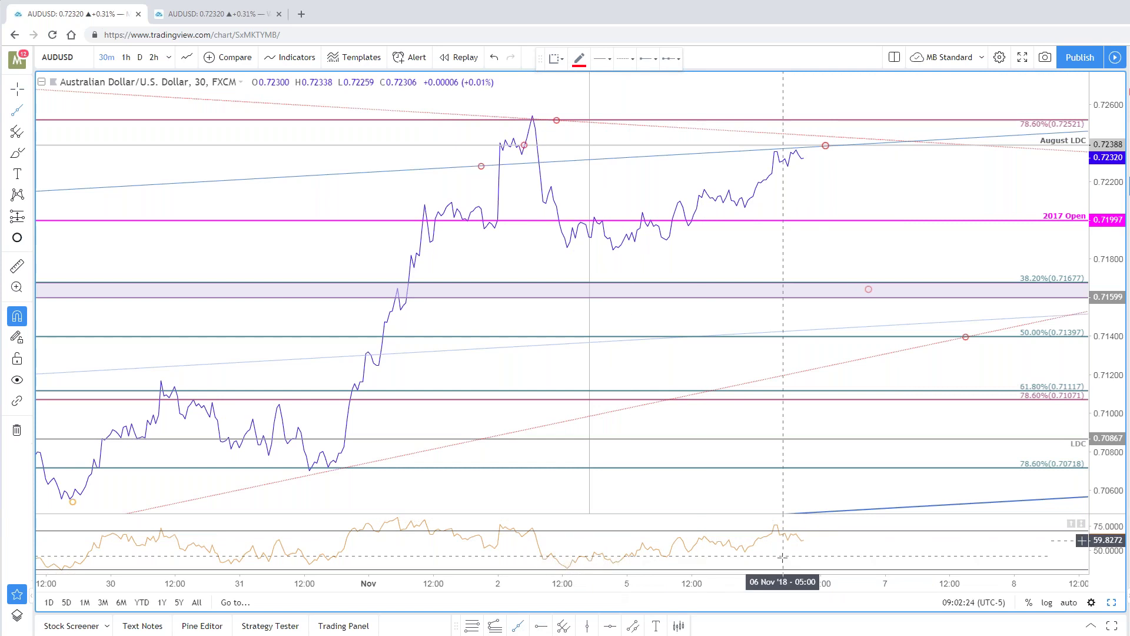
pyautogui.click(680, 559)
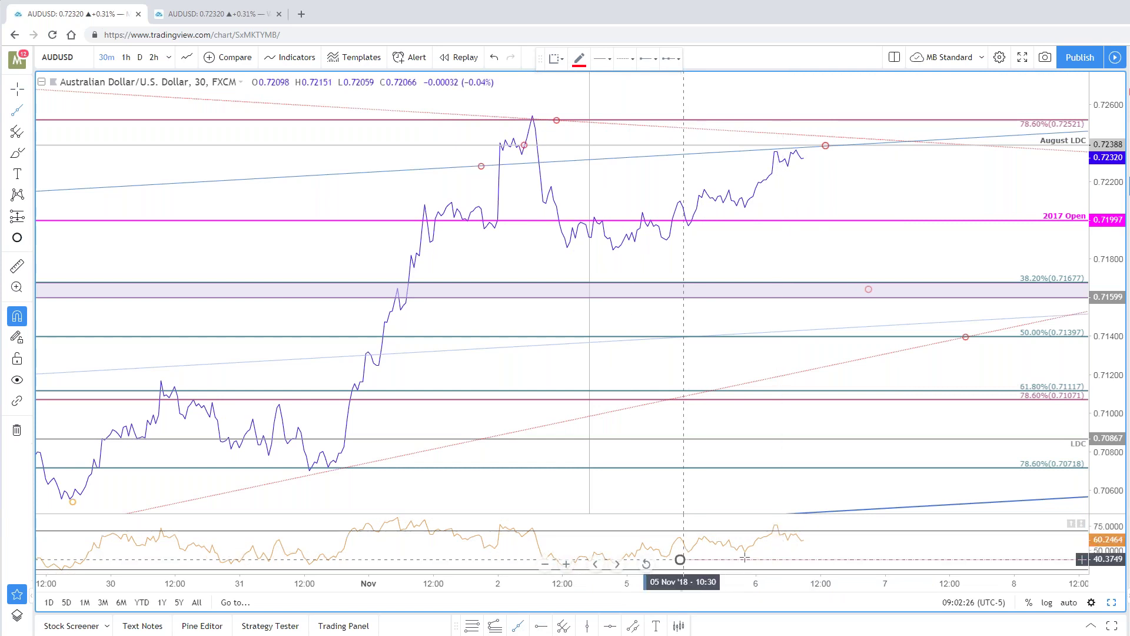
pyautogui.click(807, 552)
pyautogui.moveTo(812, 540); pyautogui.dragTo(885, 537)
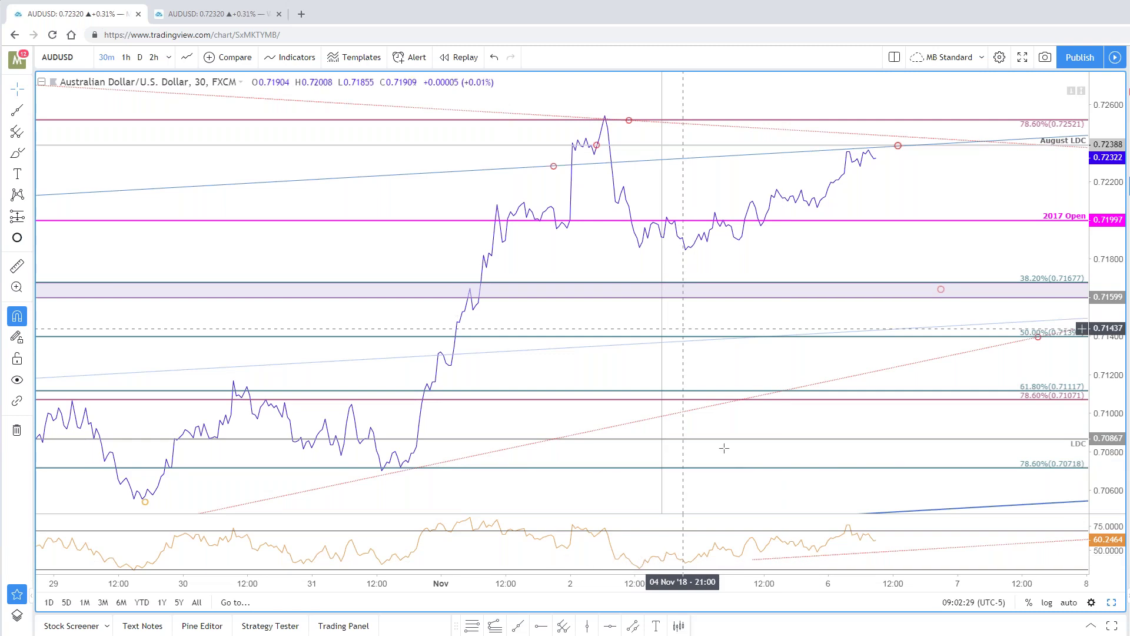
# Step: Adjust the RSI trend line to start at the 4 November low and rise more steeply through the recent RSI lows
pyautogui.click(792, 556)
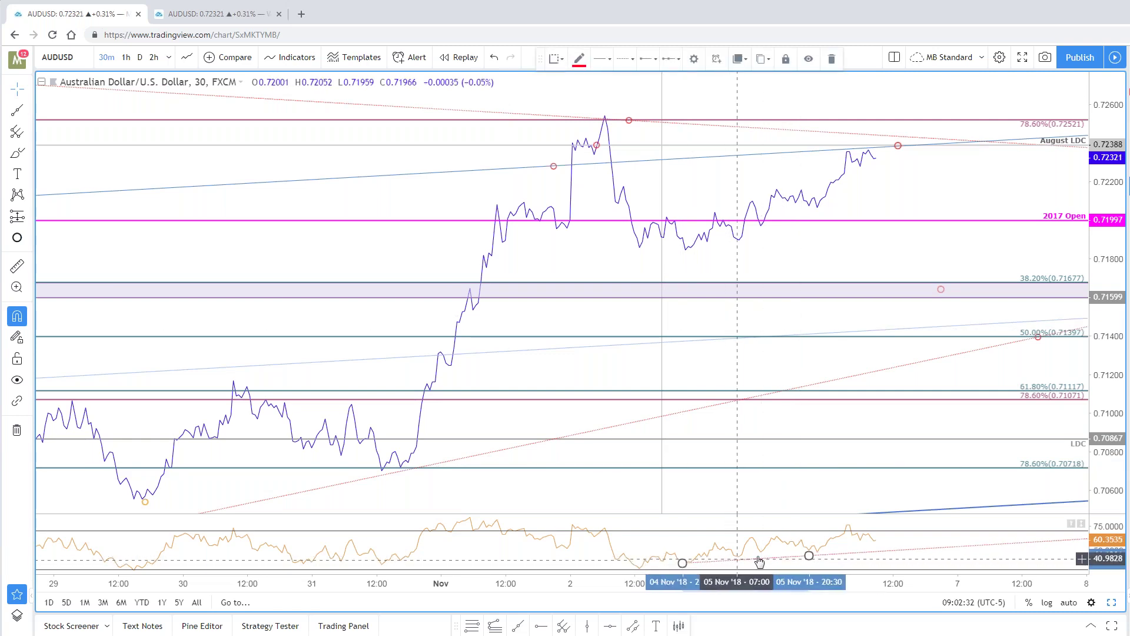
pyautogui.moveTo(809, 556); pyautogui.dragTo(869, 542)
pyautogui.click(734, 566)
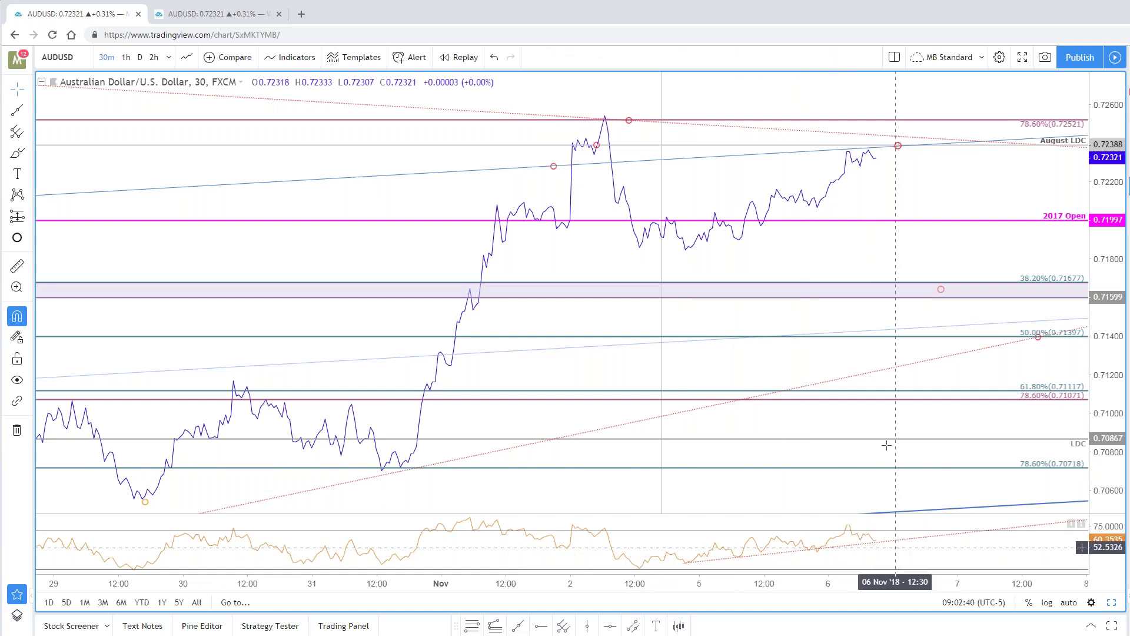
# Step: Restore the AUDUSD price display to Candles
pyautogui.moveTo(897, 176); pyautogui.dragTo(878, 181)
pyautogui.click(186, 57)
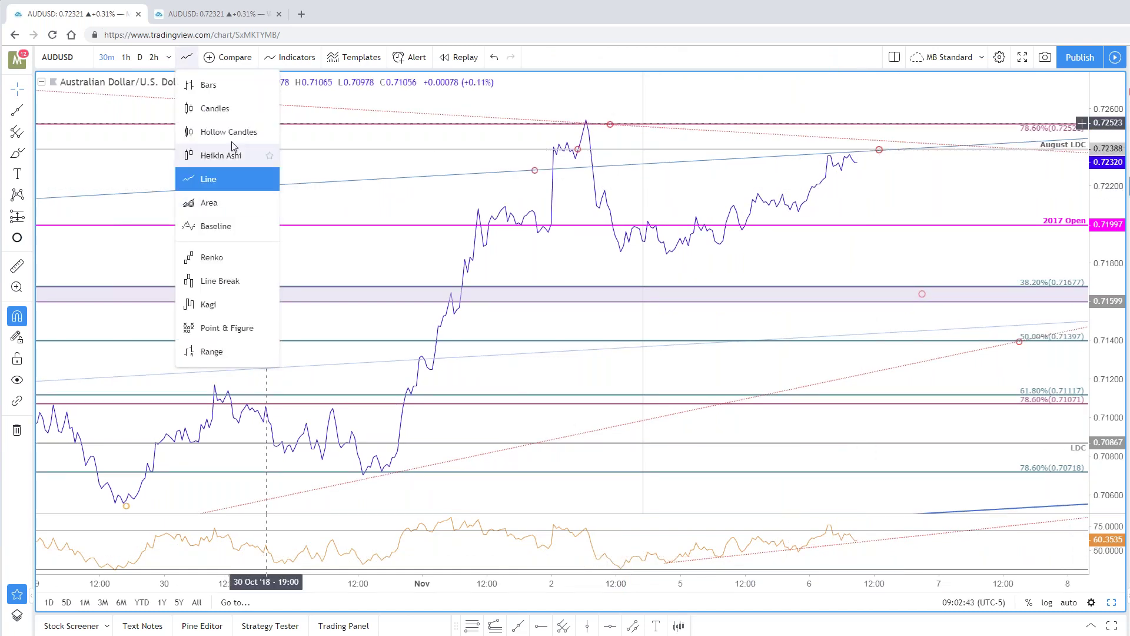
pyautogui.click(230, 135)
pyautogui.click(186, 57)
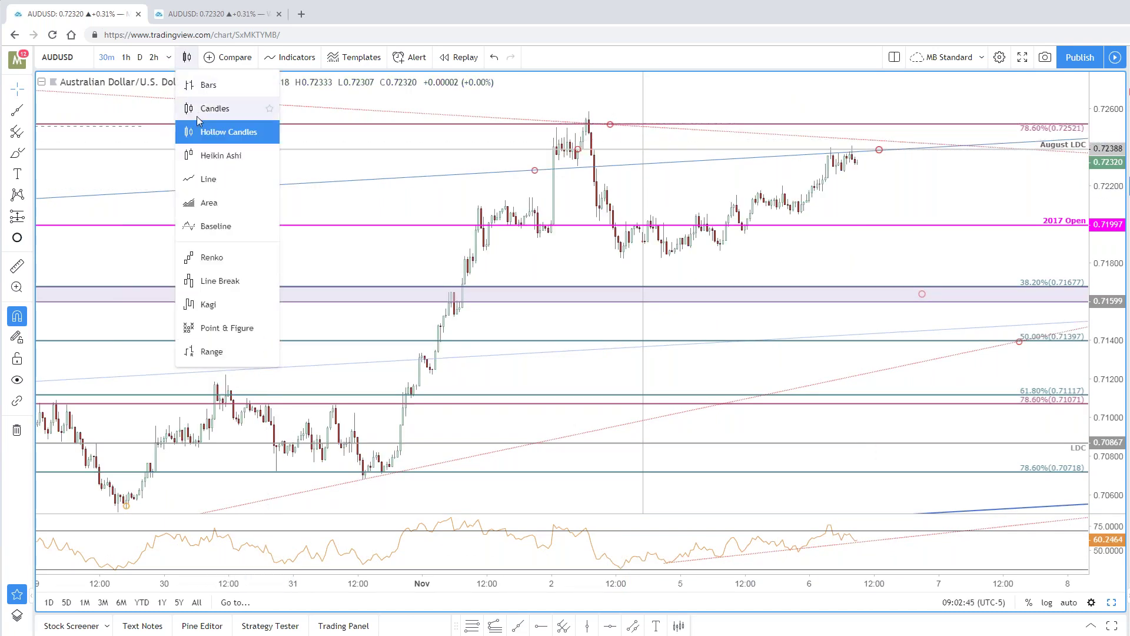
pyautogui.click(201, 112)
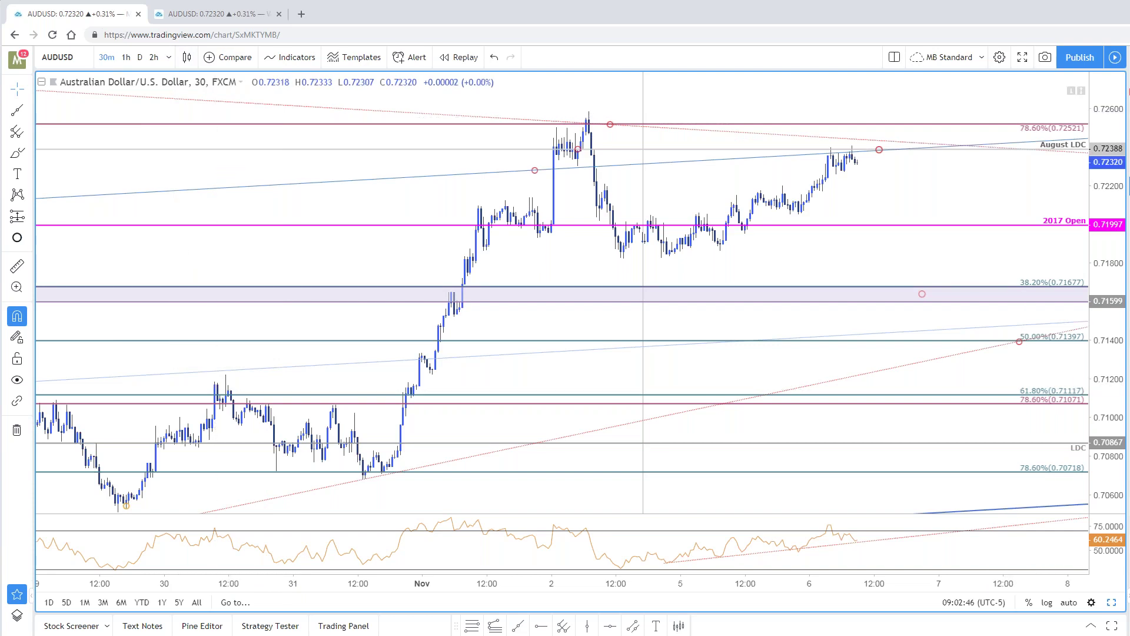
# Step: Draw a rising trend line from the 5 November low near 0.71862 and duplicate it in parallel along the highs
pyautogui.moveTo(879, 201); pyautogui.dragTo(807, 218)
pyautogui.scroll(-1, 810, 228)
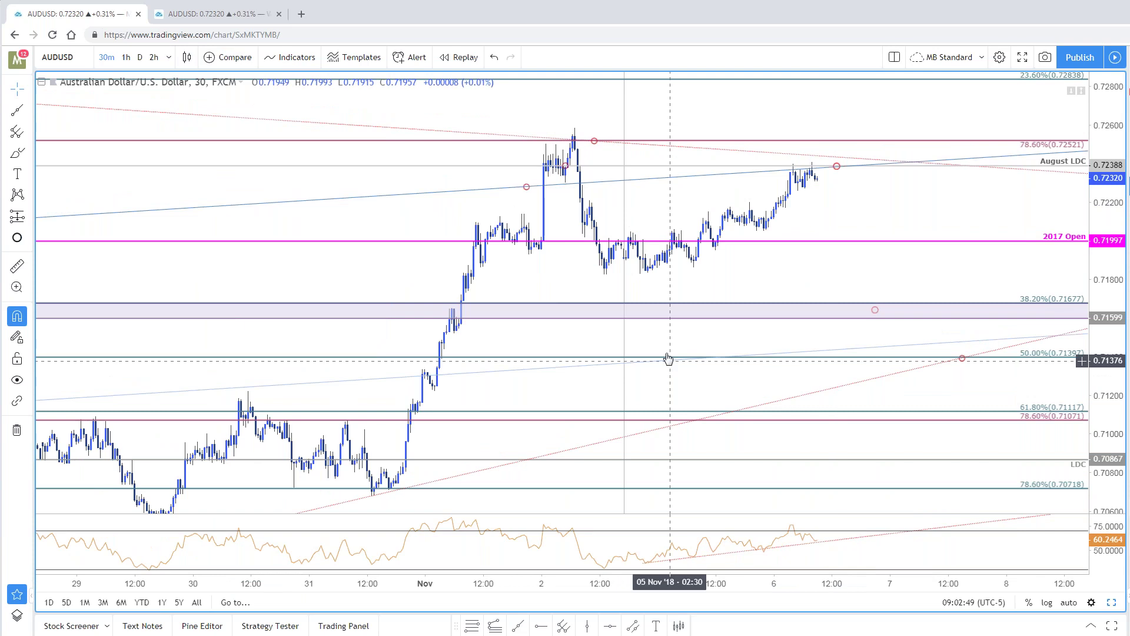
pyautogui.moveTo(813, 208); pyautogui.dragTo(792, 210)
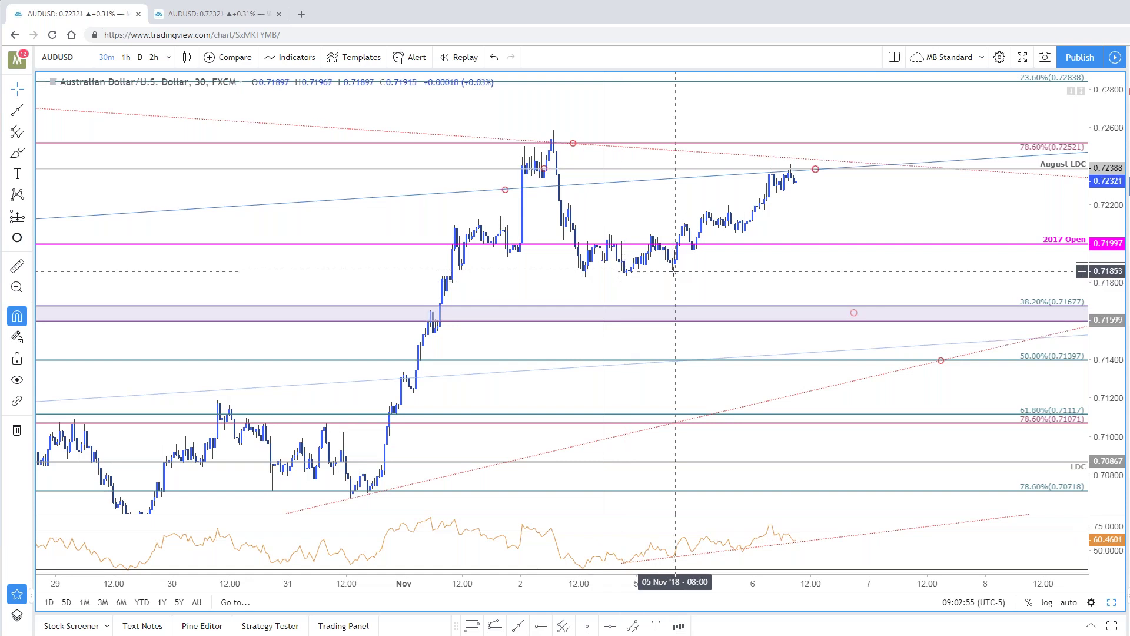
pyautogui.click(553, 612)
pyautogui.click(672, 269)
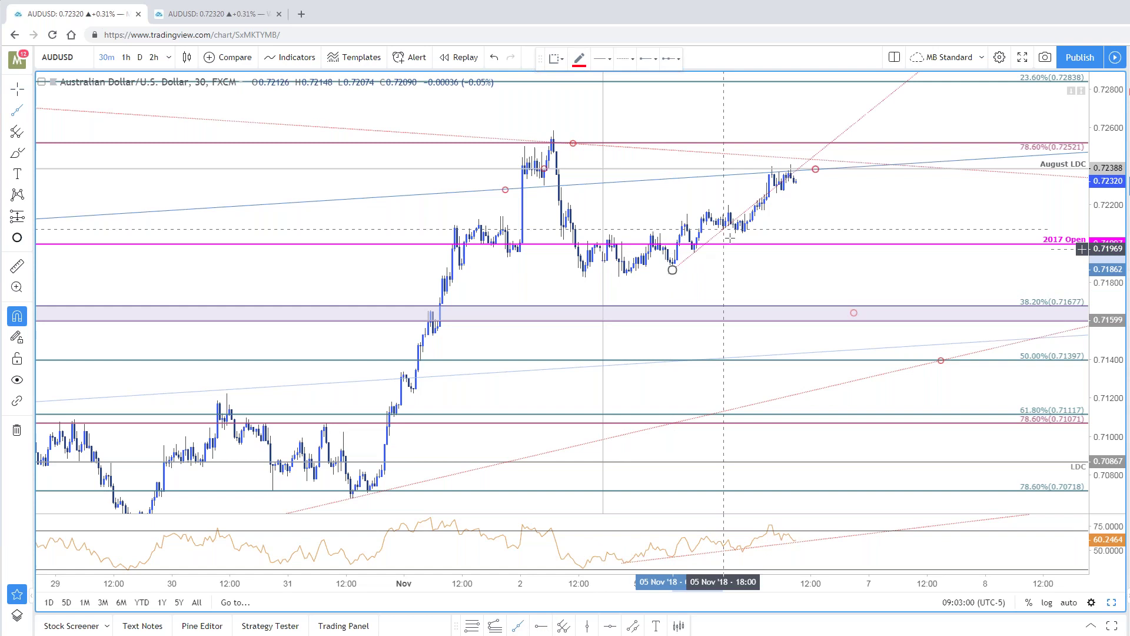
pyautogui.click(763, 224)
pyautogui.moveTo(763, 225); pyautogui.dragTo(721, 172)
pyautogui.click(884, 212)
pyautogui.scroll(-1, 861, 212)
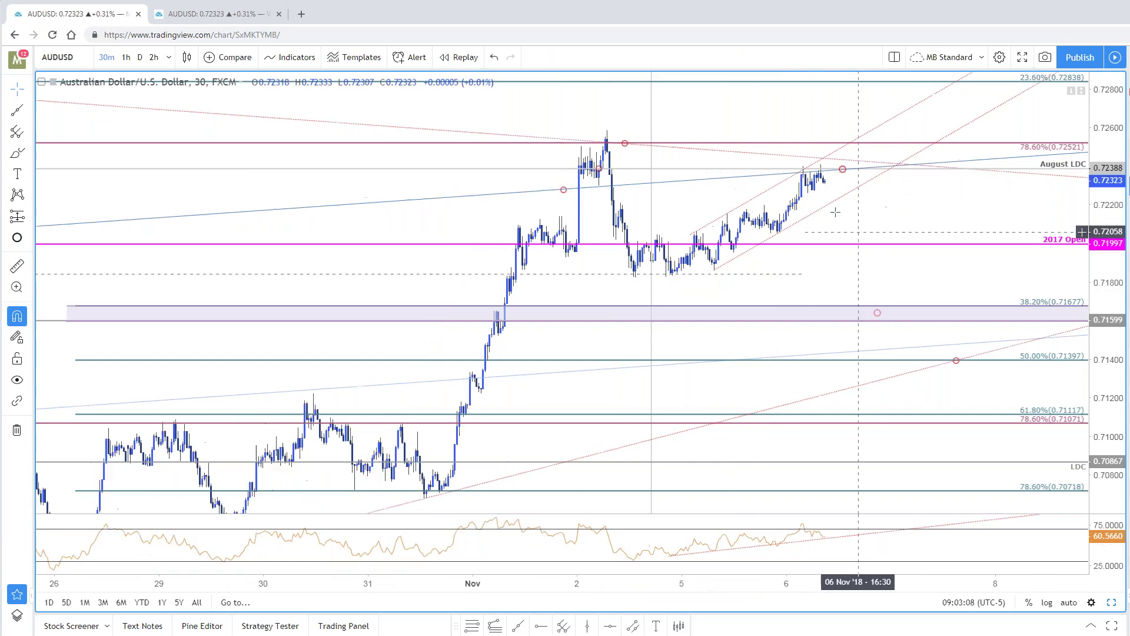
# Step: Place a copy of the red circle marker where the upper channel line crosses the 78.6% level at 0.72521
pyautogui.click(845, 173)
pyautogui.moveTo(846, 176)
pyautogui.mouseDown()
pyautogui.moveTo(851, 160)
pyautogui.moveTo(700, 147)
pyautogui.moveTo(855, 151)
pyautogui.mouseUp()
pyautogui.moveTo(1000, 139); pyautogui.dragTo(814, 137)
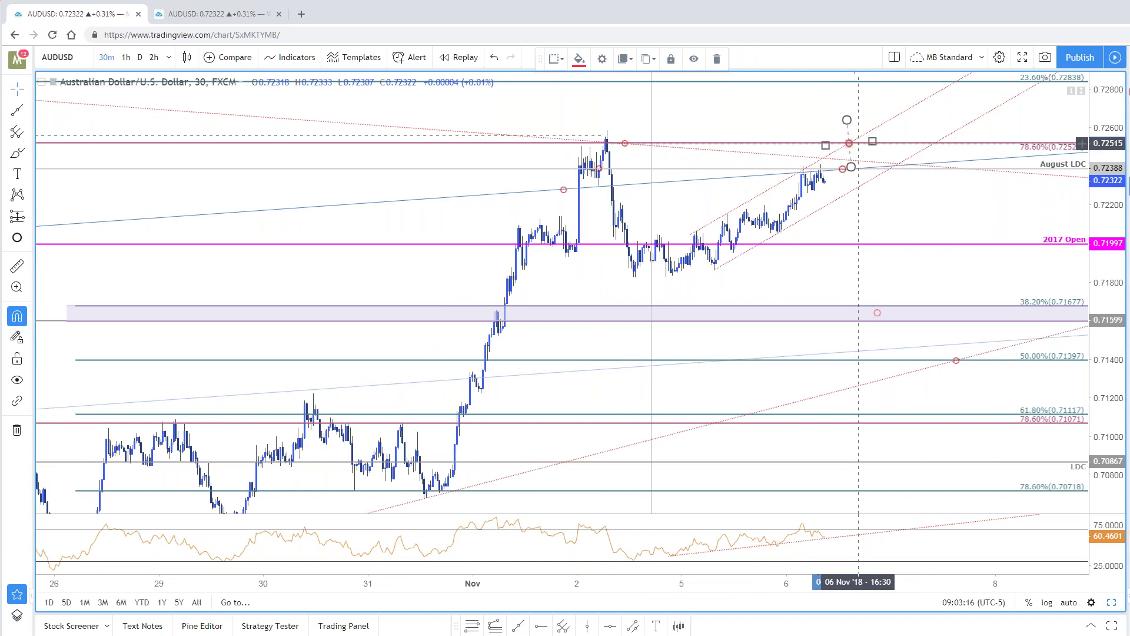
pyautogui.click(902, 216)
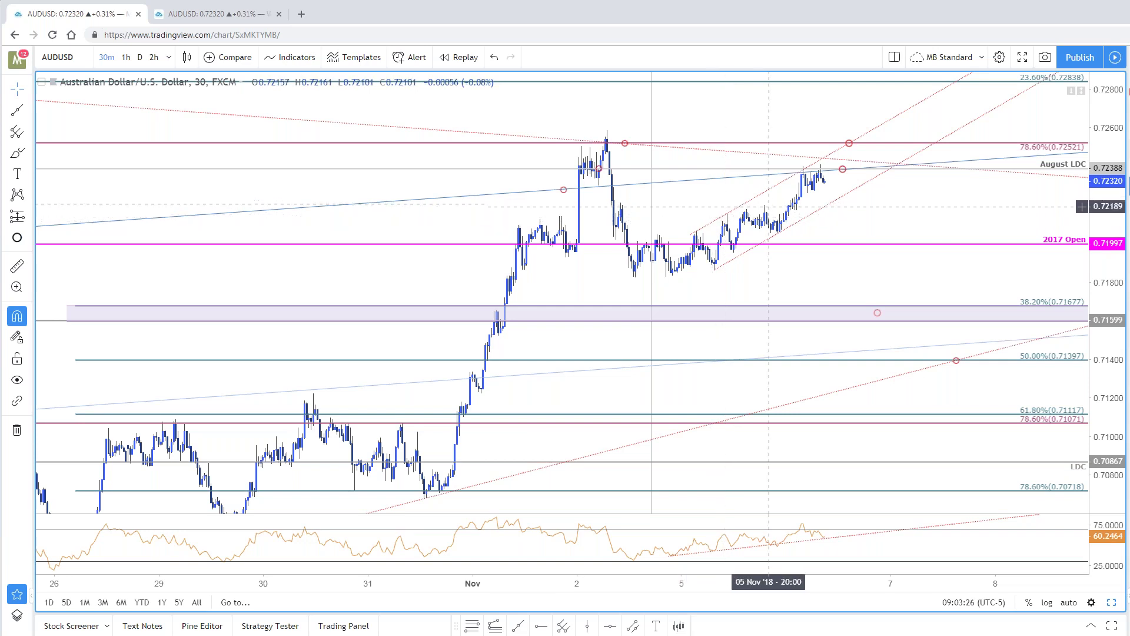
# Step: Add a horizontal ray at about 0.7220 starting from the late 5 November swing high
pyautogui.hotkey('alt', 'j')
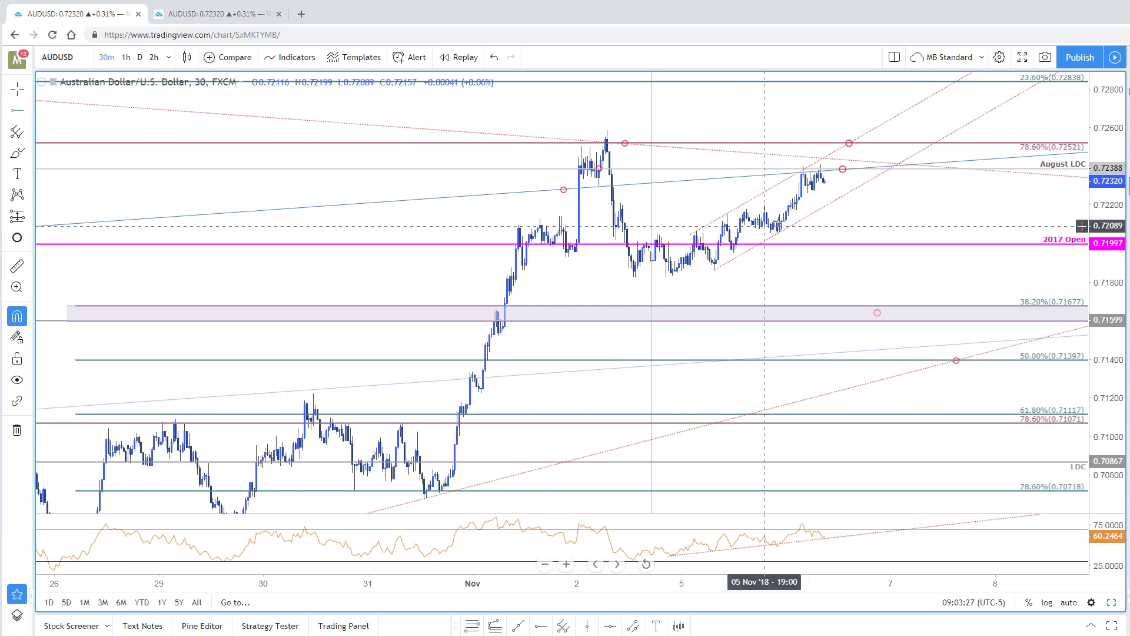
pyautogui.click(764, 205)
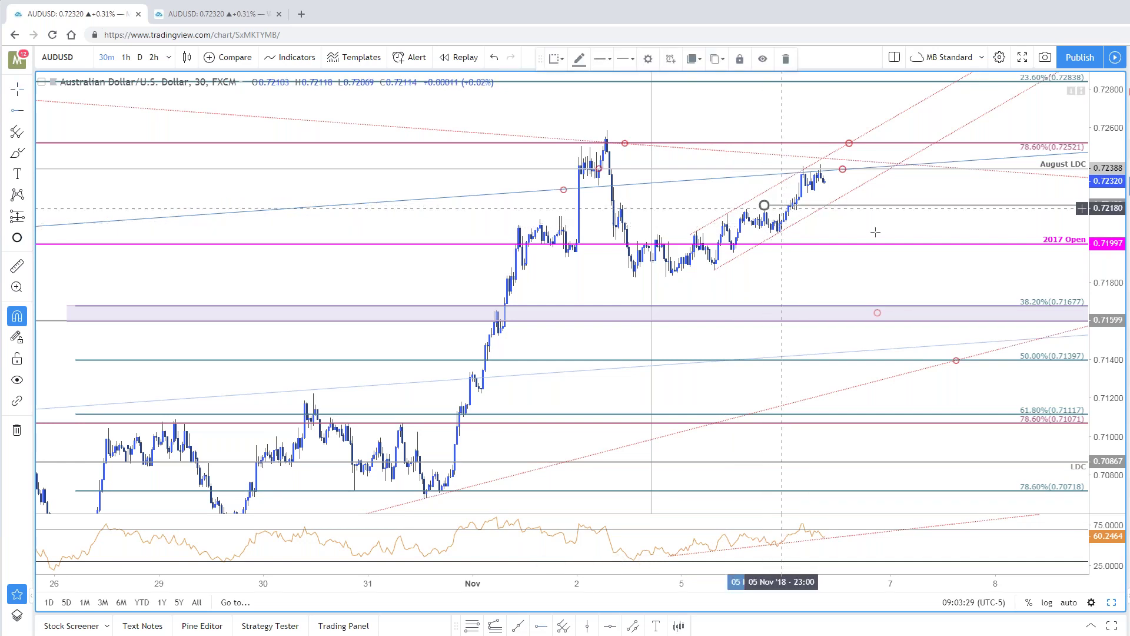
pyautogui.doubleClick(870, 228)
# Step: Copy the red circle marker onto the intersection of the new horizontal ray and the lower channel line
pyautogui.click(842, 185)
pyautogui.hotkey('ctrl', 'c')
pyautogui.hotkey('ctrl', 'v')
pyautogui.moveTo(841, 192)
pyautogui.mouseDown()
pyautogui.moveTo(822, 235)
pyautogui.moveTo(969, 236)
pyautogui.moveTo(941, 245)
pyautogui.mouseUp()
pyautogui.click(909, 241)
pyautogui.doubleClick(988, 256)
pyautogui.click(827, 206)
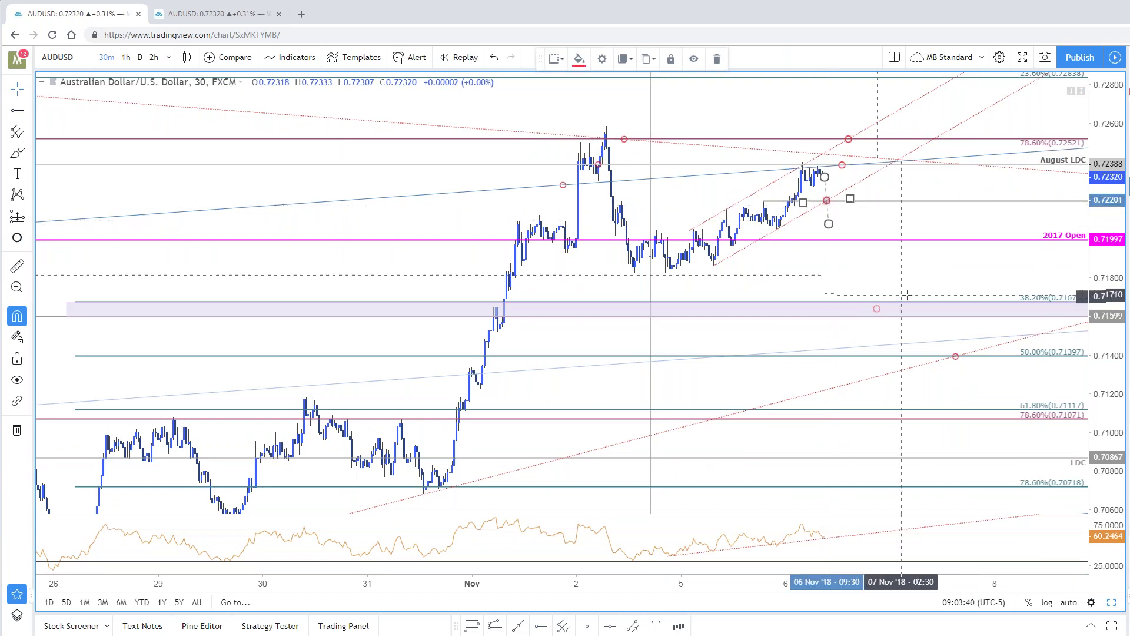
pyautogui.click(905, 221)
pyautogui.moveTo(905, 221); pyautogui.dragTo(911, 222)
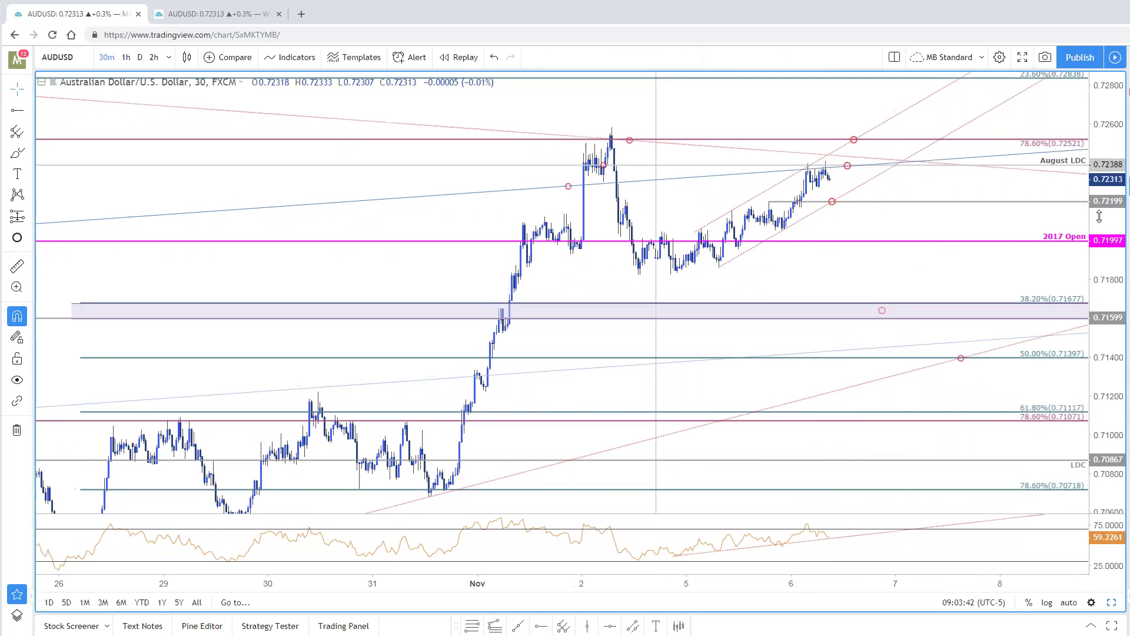
# Step: Examine the 30-minute AUDUSD channel against the shaded support zone and October price action, and check the weekly chart
pyautogui.moveTo(1100, 214); pyautogui.dragTo(1099, 177)
pyautogui.scroll(1, 871, 236)
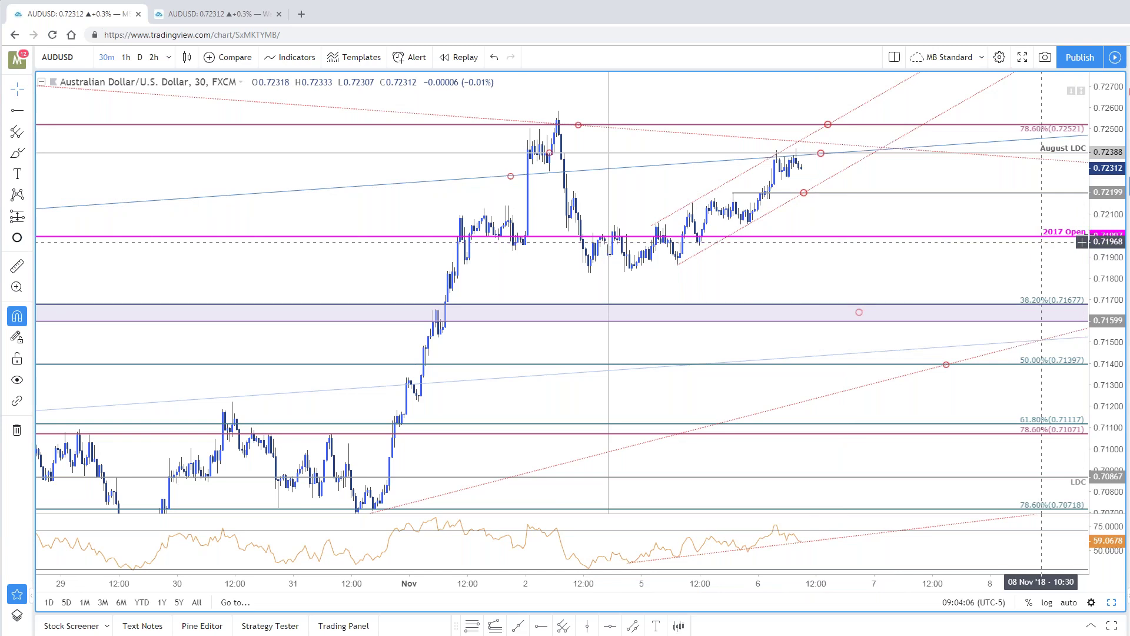
pyautogui.scroll(-5, 685, 246)
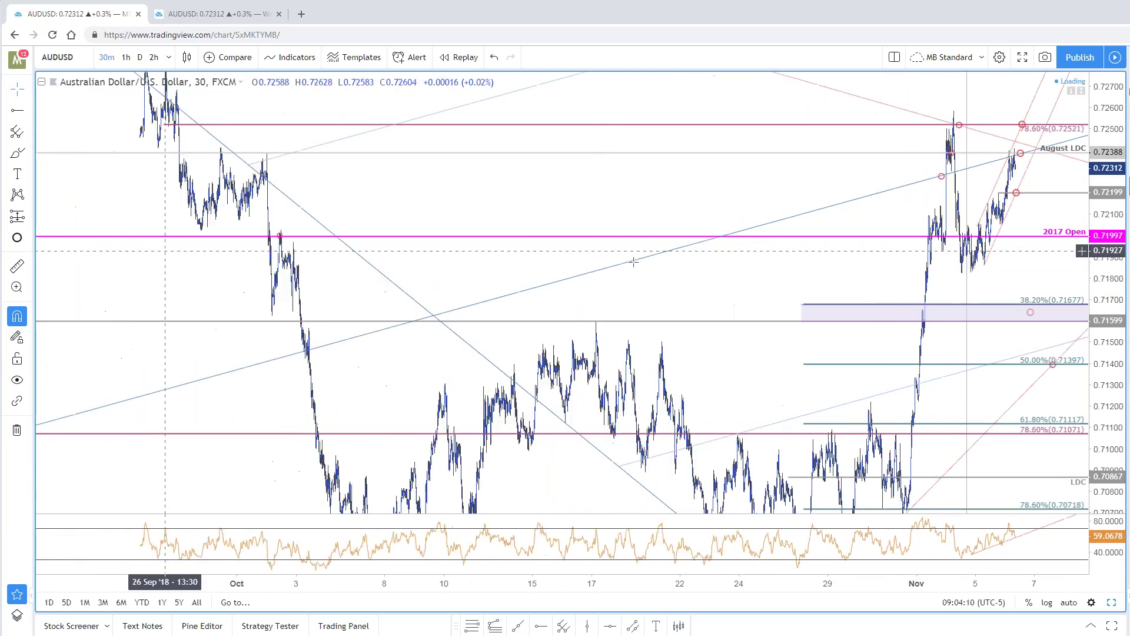
pyautogui.scroll(5, 845, 277)
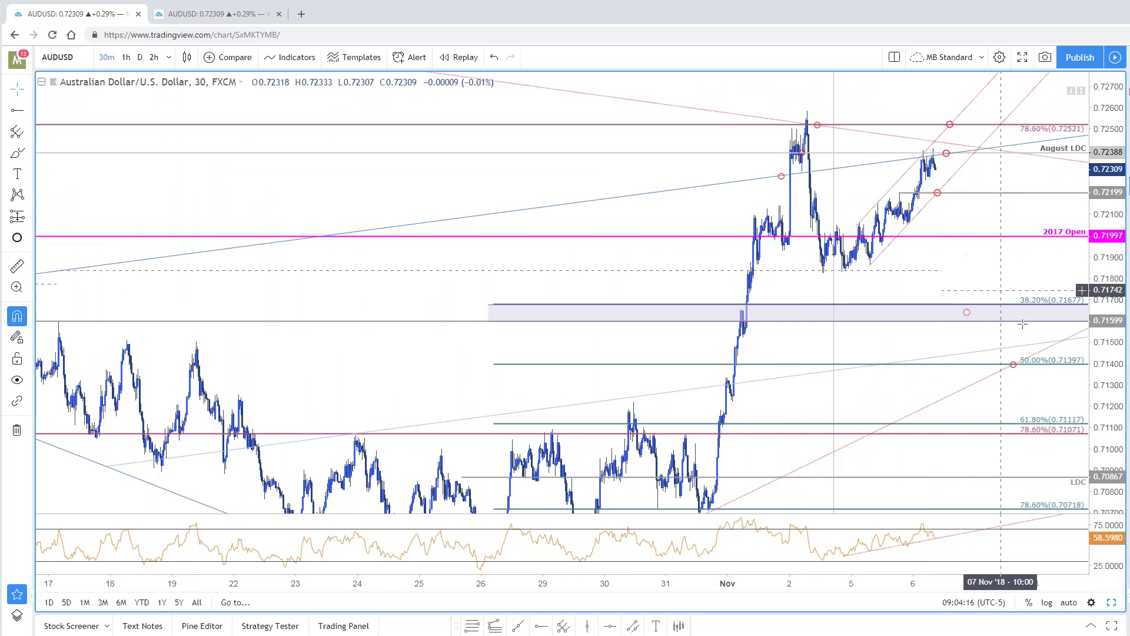
pyautogui.scroll(1, 1069, 408)
pyautogui.scroll(1, 1069, 408)
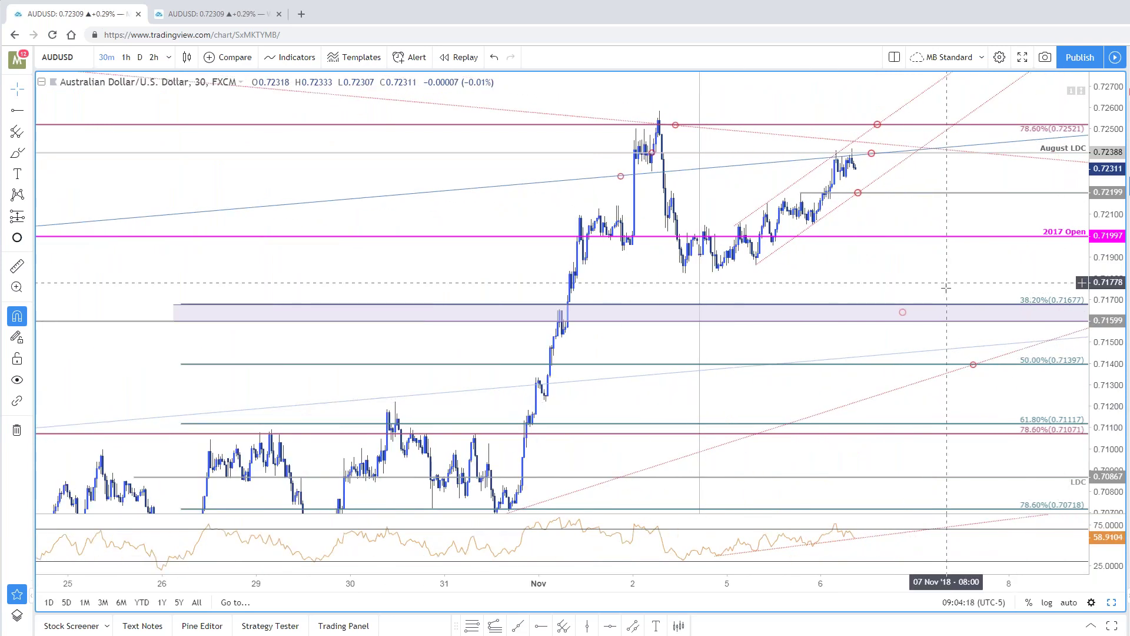
pyautogui.scroll(2, 986, 432)
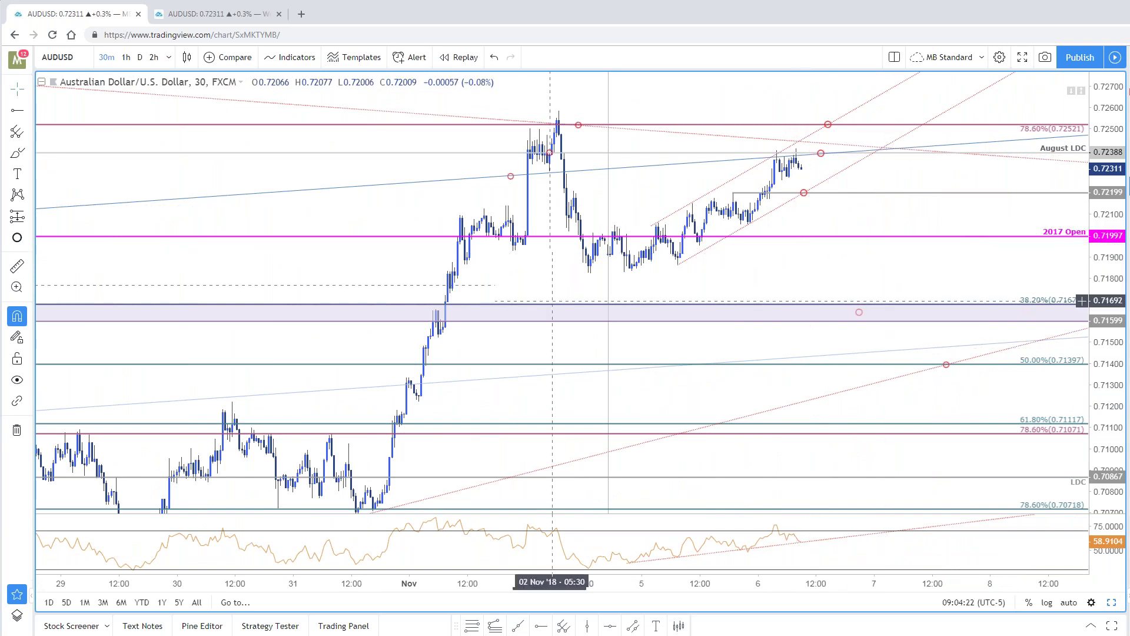
pyautogui.click(214, 14)
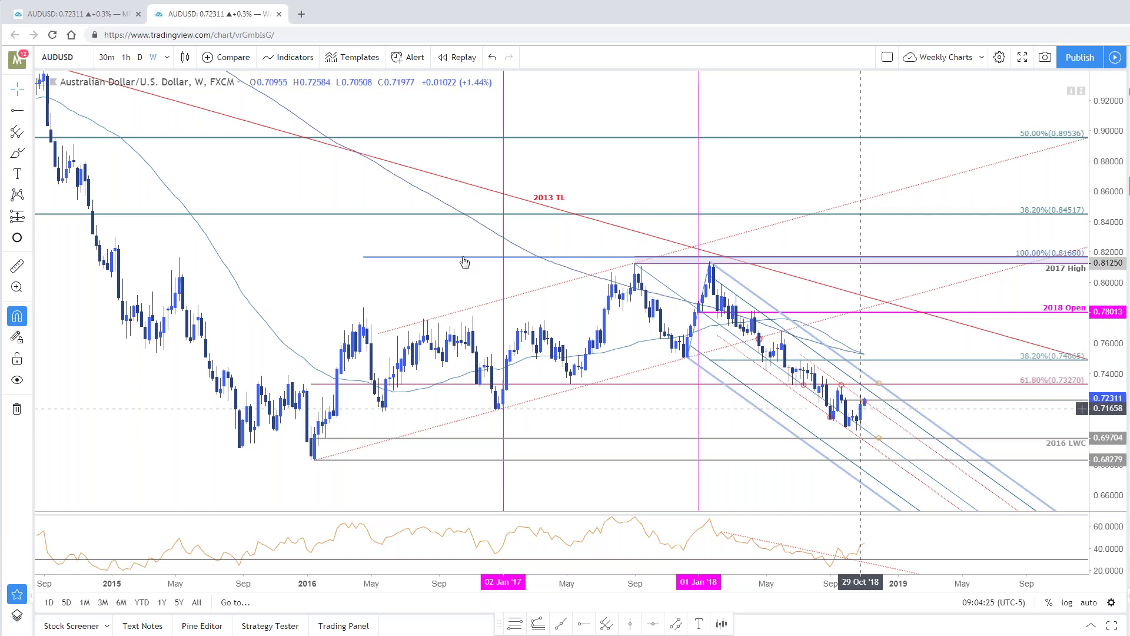
pyautogui.click(61, 17)
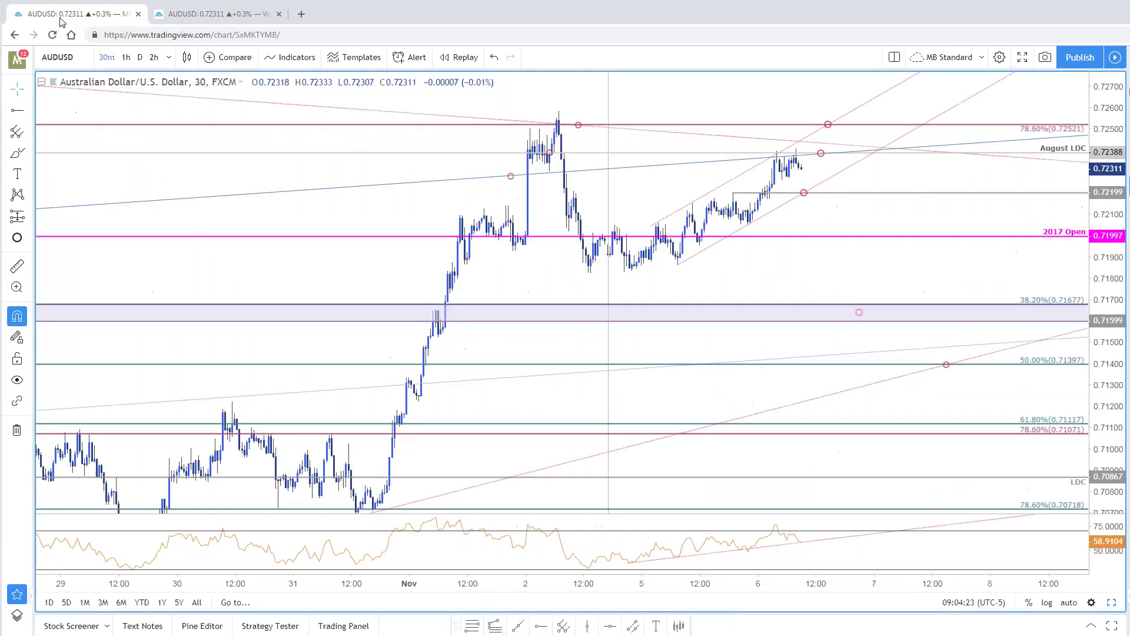
# Step: Bring up the daily AUDUSD chart and examine recent price around the 0.72388 level, descending slope lines and ascending pitchfork
pyautogui.click(1111, 604)
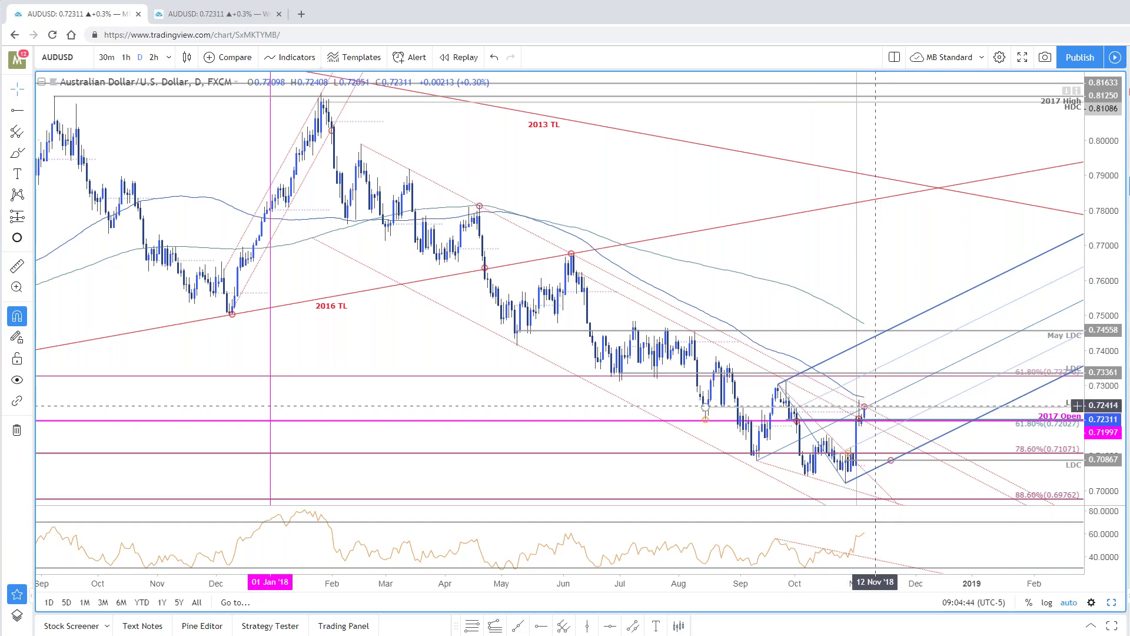
pyautogui.scroll(2, 929, 368)
pyautogui.scroll(-2, 929, 369)
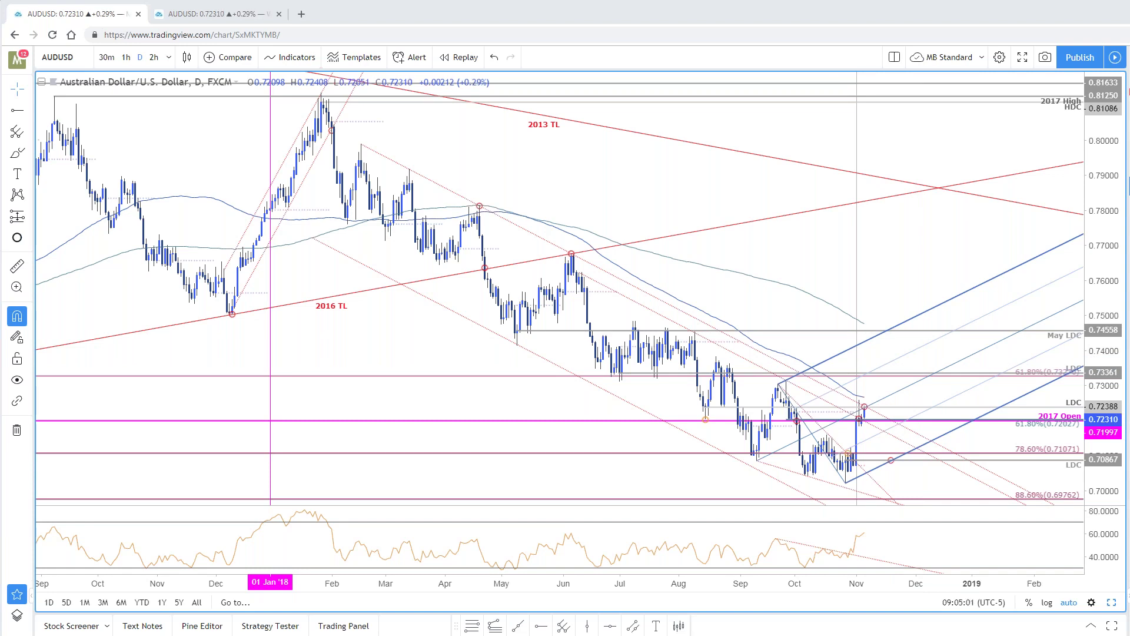
pyautogui.moveTo(869, 219); pyautogui.dragTo(842, 220)
pyautogui.scroll(-1, 956, 468)
pyautogui.scroll(2, 955, 468)
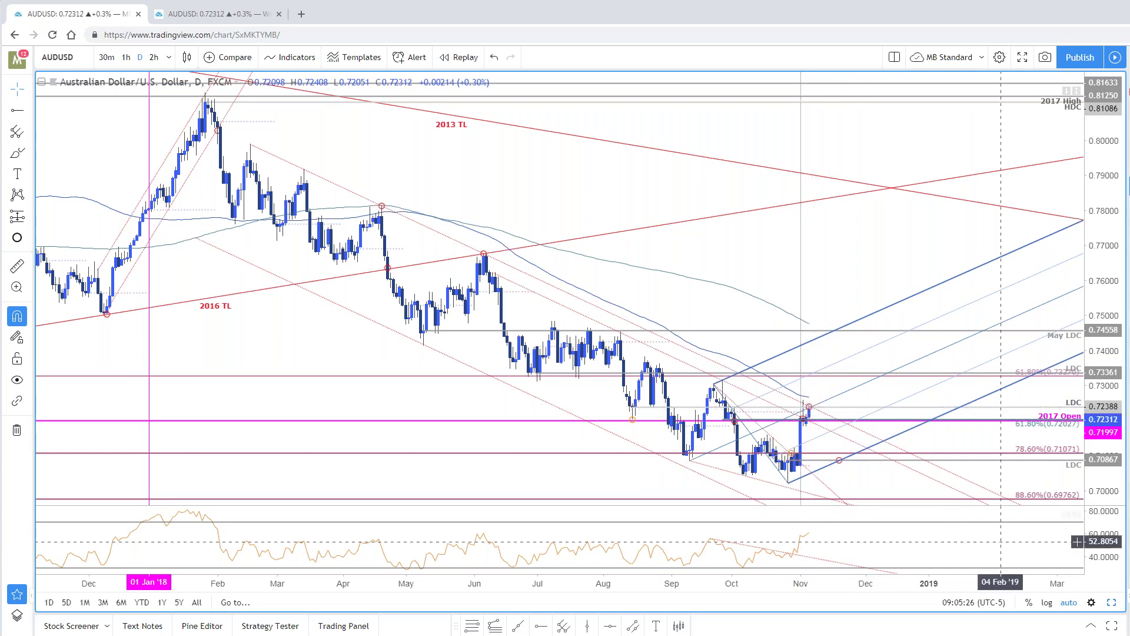
pyautogui.scroll(-1, 942, 541)
pyautogui.click(837, 426)
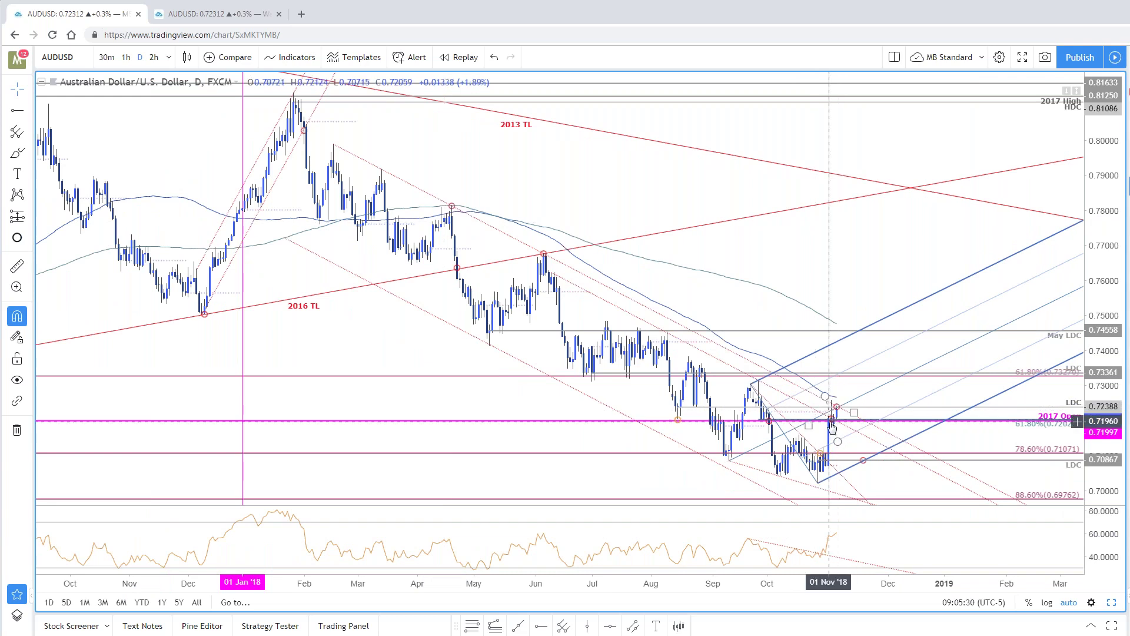
# Step: Bring up the 30-minute AUDUSD chart and examine the ascending channel against the August LDC, the 0.72199 level and the shaded support zone
pyautogui.click(866, 317)
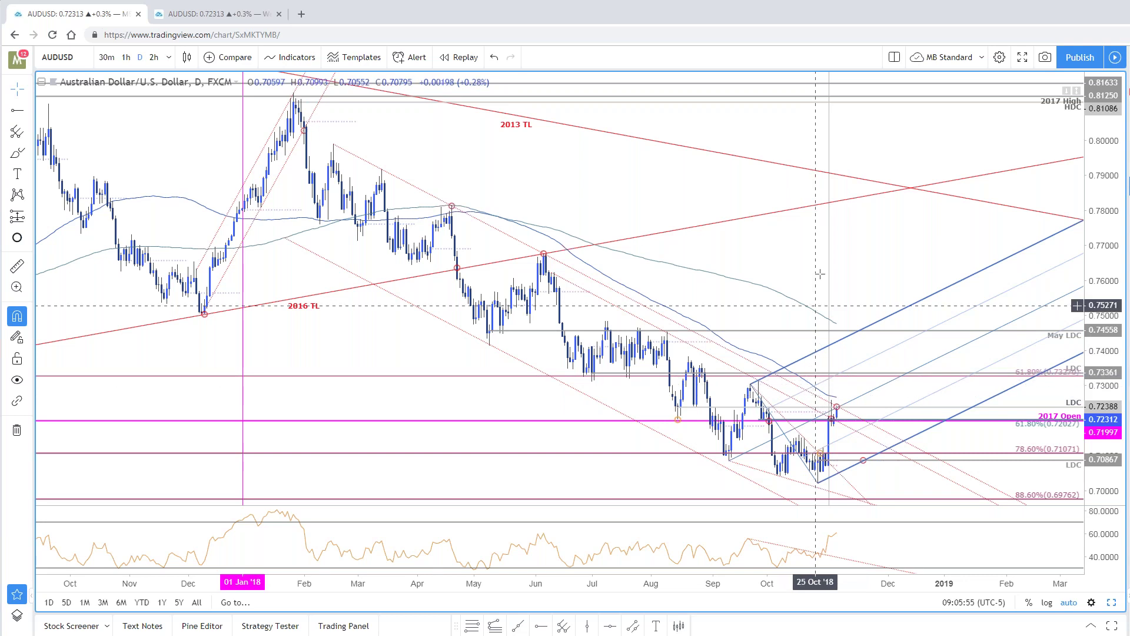
pyautogui.click(1112, 603)
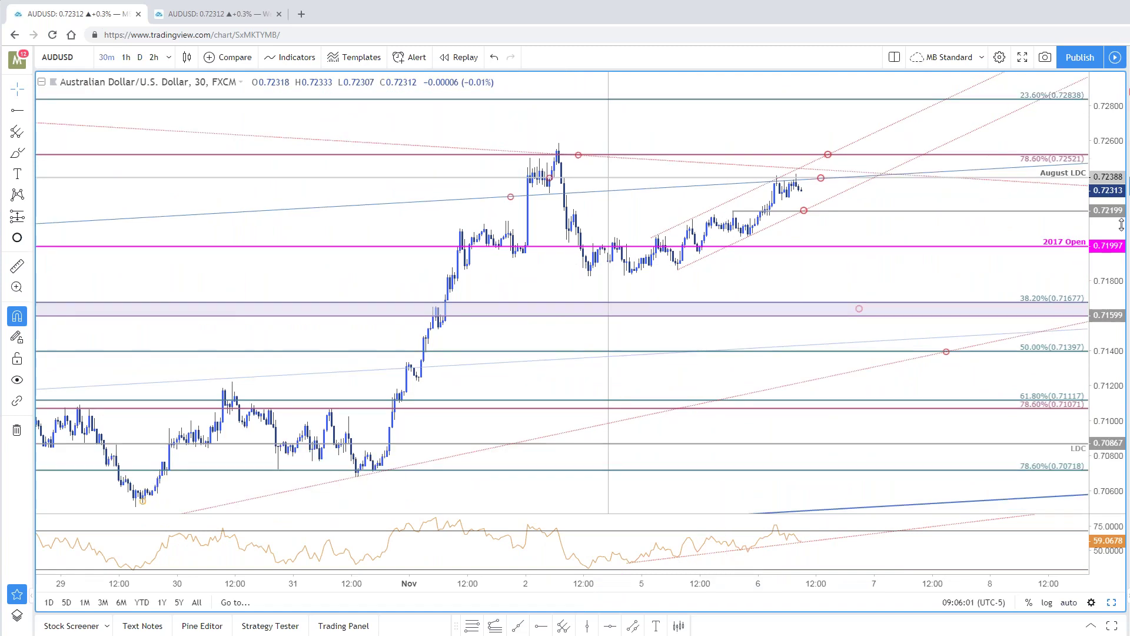
pyautogui.moveTo(1121, 212)
pyautogui.mouseDown()
pyautogui.moveTo(1120, 222)
pyautogui.moveTo(1121, 202)
pyautogui.mouseUp()
pyautogui.scroll(-6, 1001, 217)
pyautogui.scroll(-4, 1001, 217)
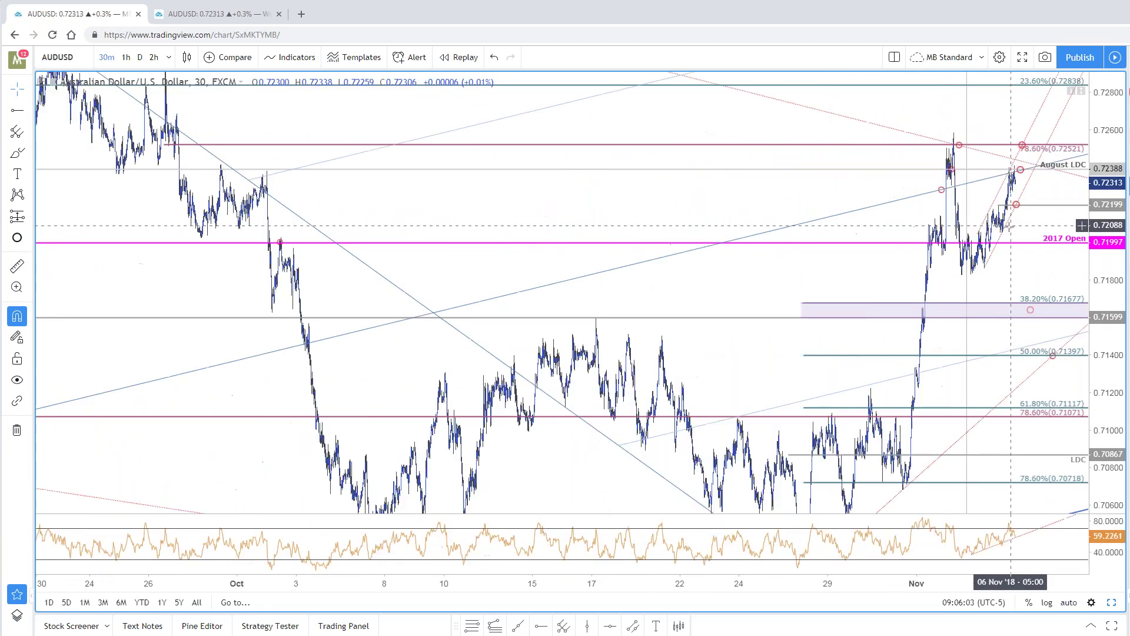
pyautogui.scroll(-5, 1011, 221)
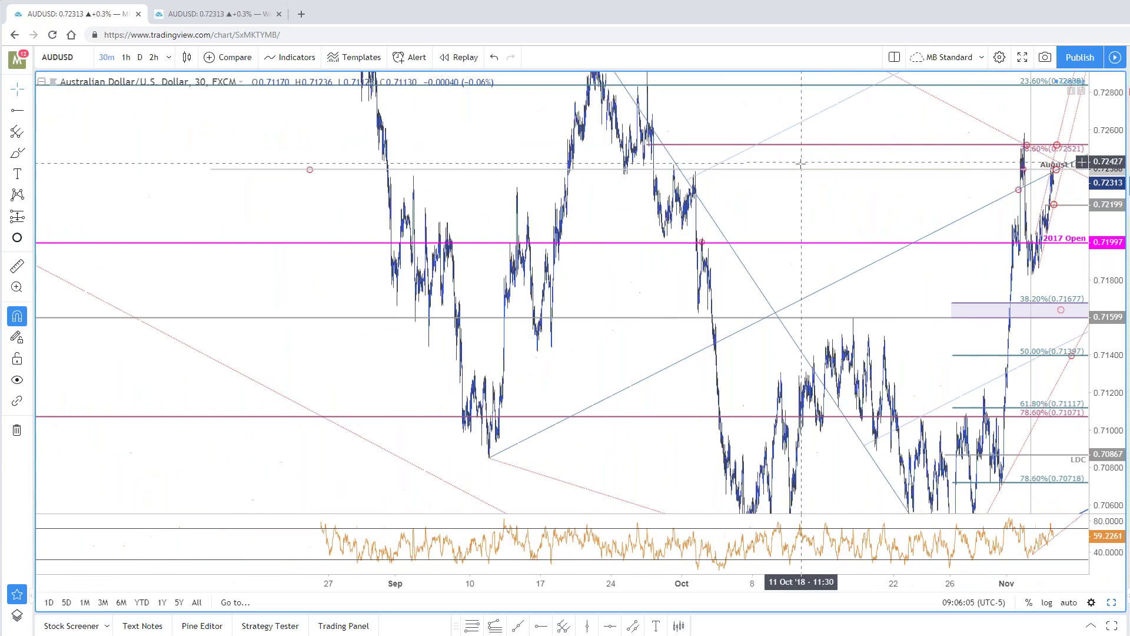
pyautogui.scroll(3, 1039, 94)
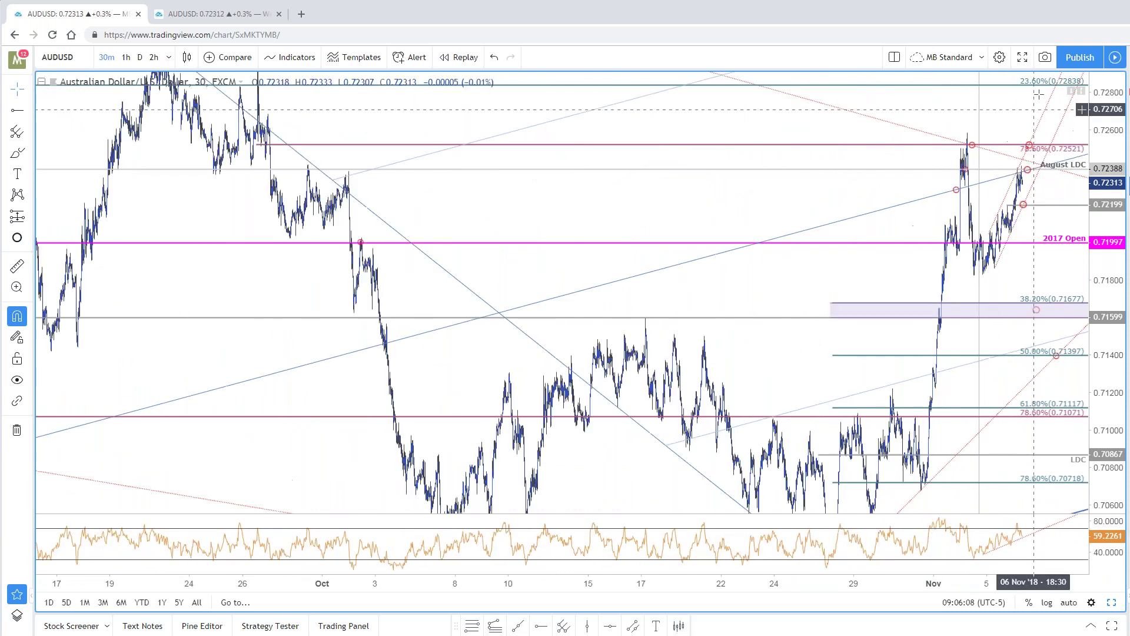
pyautogui.scroll(5, 1039, 103)
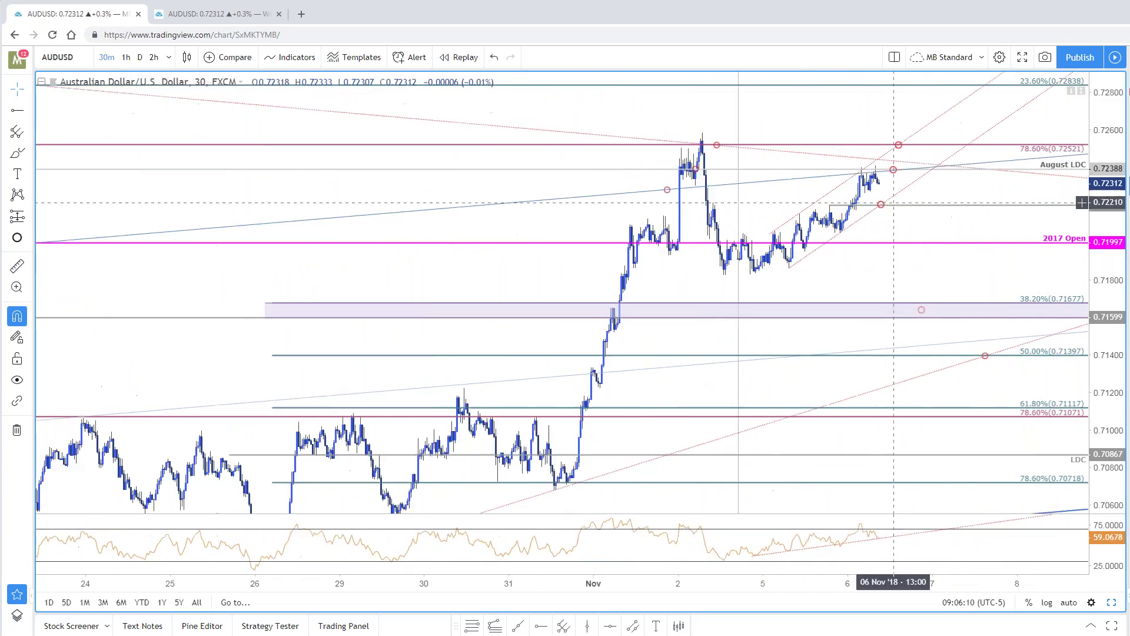
pyautogui.scroll(2, 1039, 176)
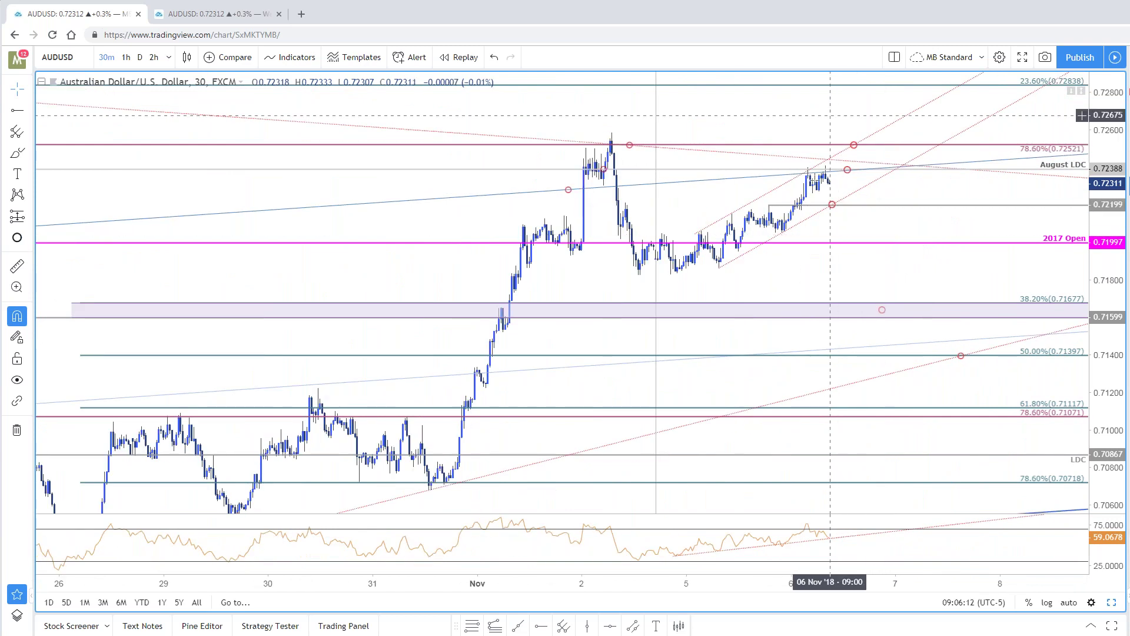
pyautogui.scroll(2, 797, 136)
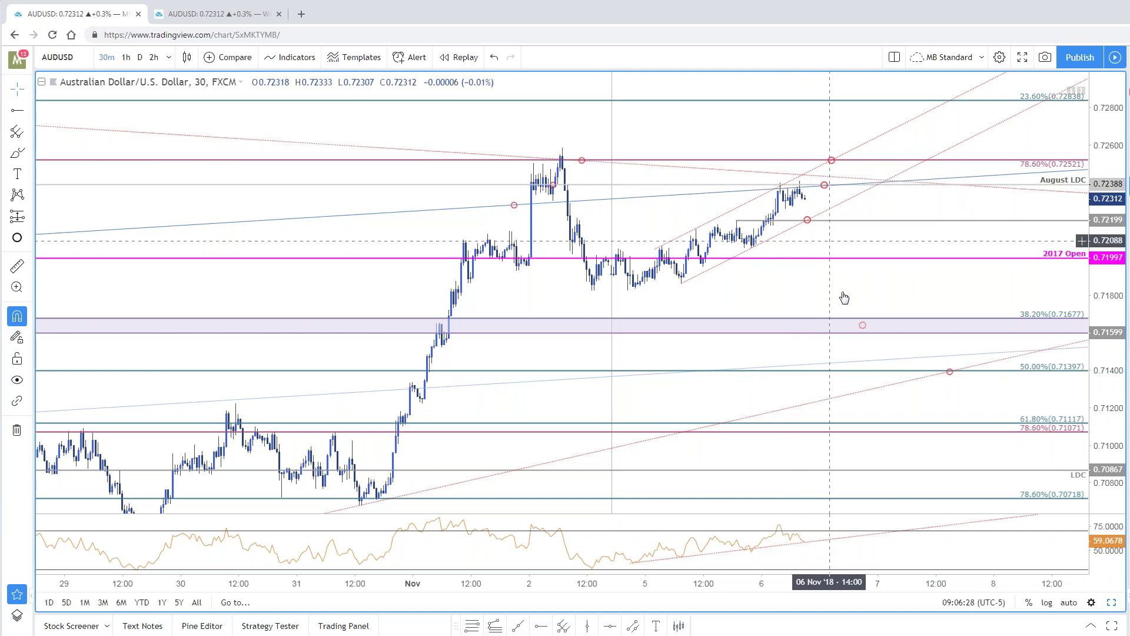
pyautogui.scroll(1, 825, 514)
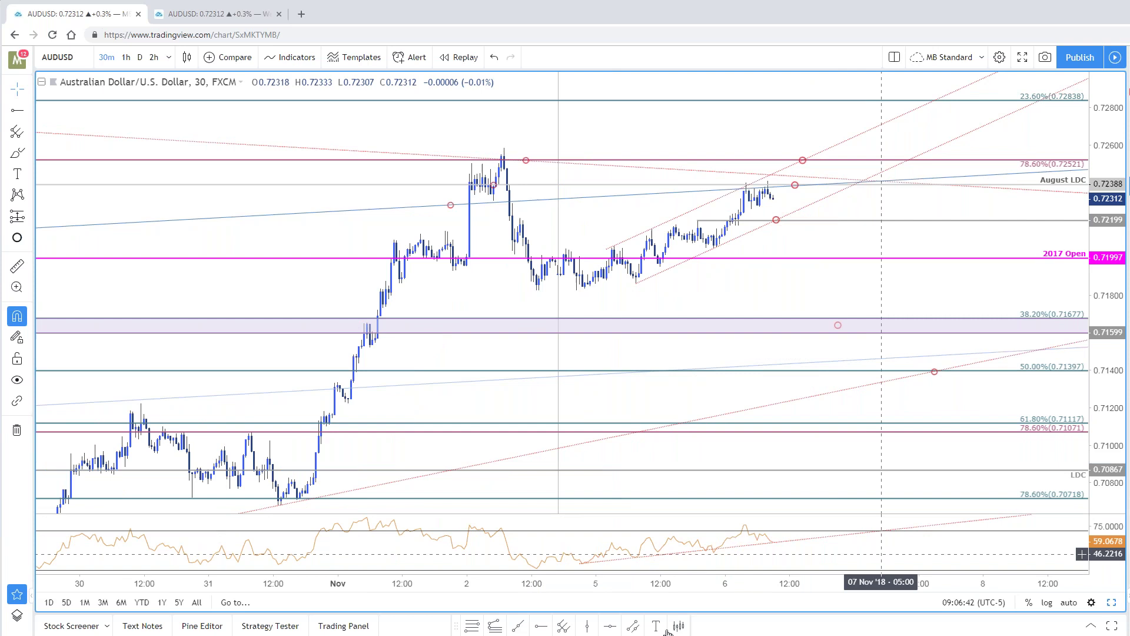
# Step: Set the chart interval to 120 minutes and switch the symbol to NZDUSD
pyautogui.write('120')
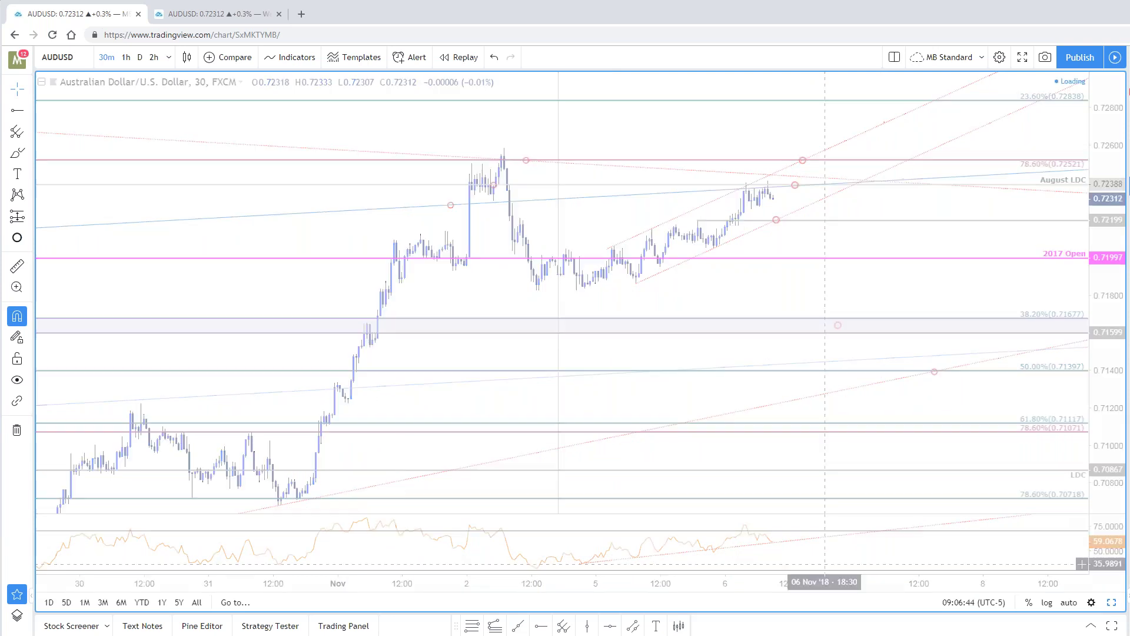
pyautogui.press('Return')
pyautogui.press('Down')
# Step: Maximize the daily NZDUSD chart and examine price at the pitchforks and the shaded 0.66992–0.67155 resistance zone, including its history back to 2015
pyautogui.click(1114, 600)
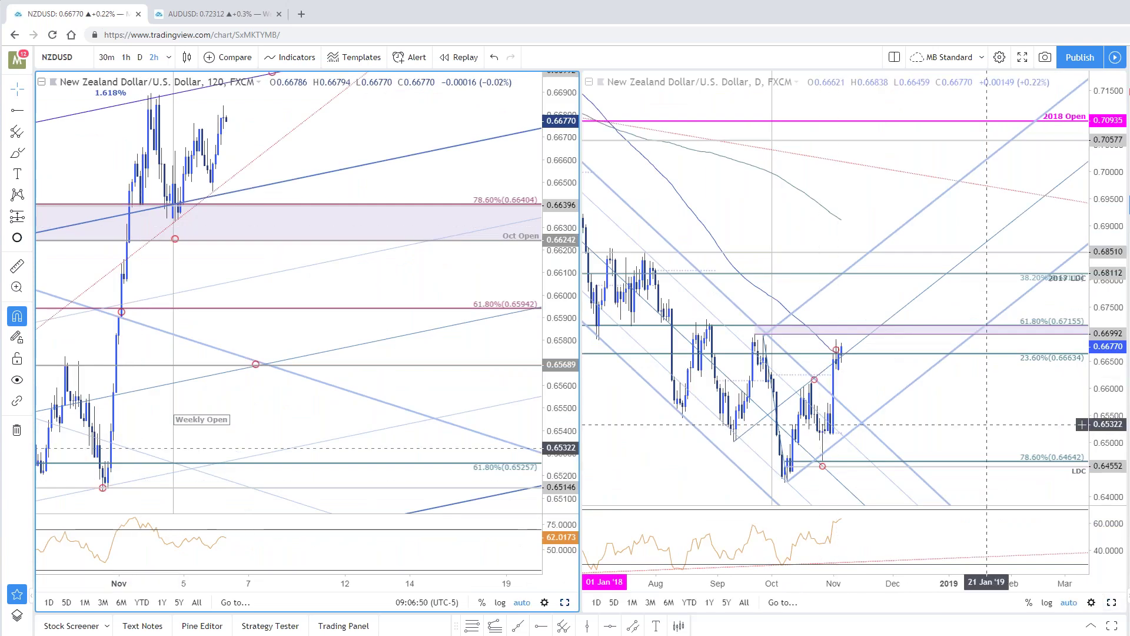
pyautogui.moveTo(1100, 416); pyautogui.dragTo(1101, 445)
pyautogui.click(1112, 602)
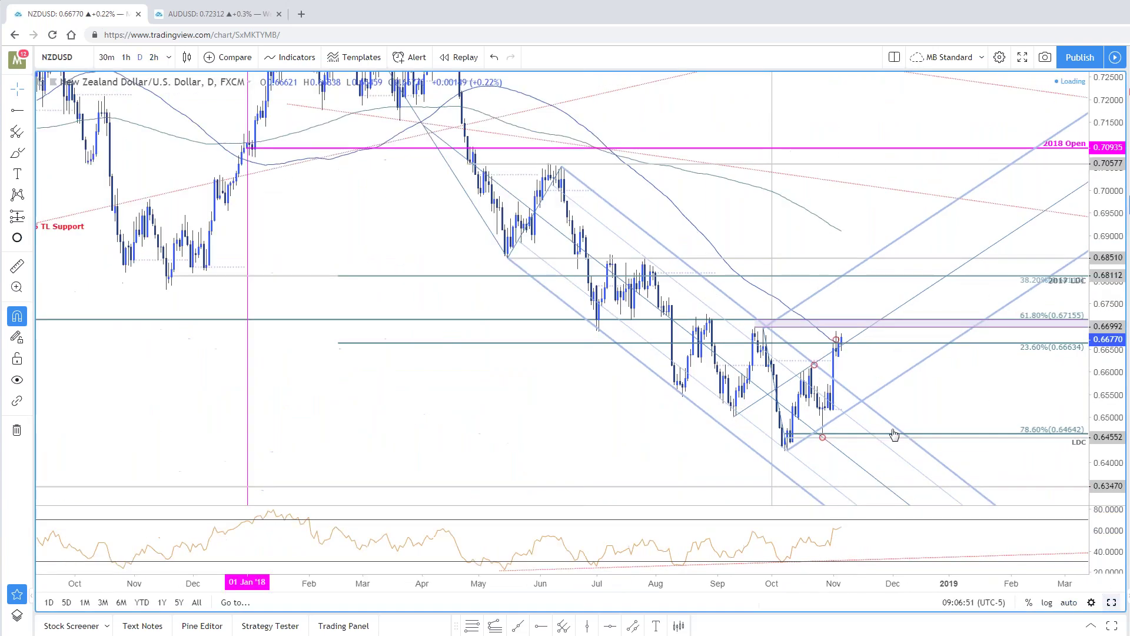
pyautogui.scroll(2, 842, 371)
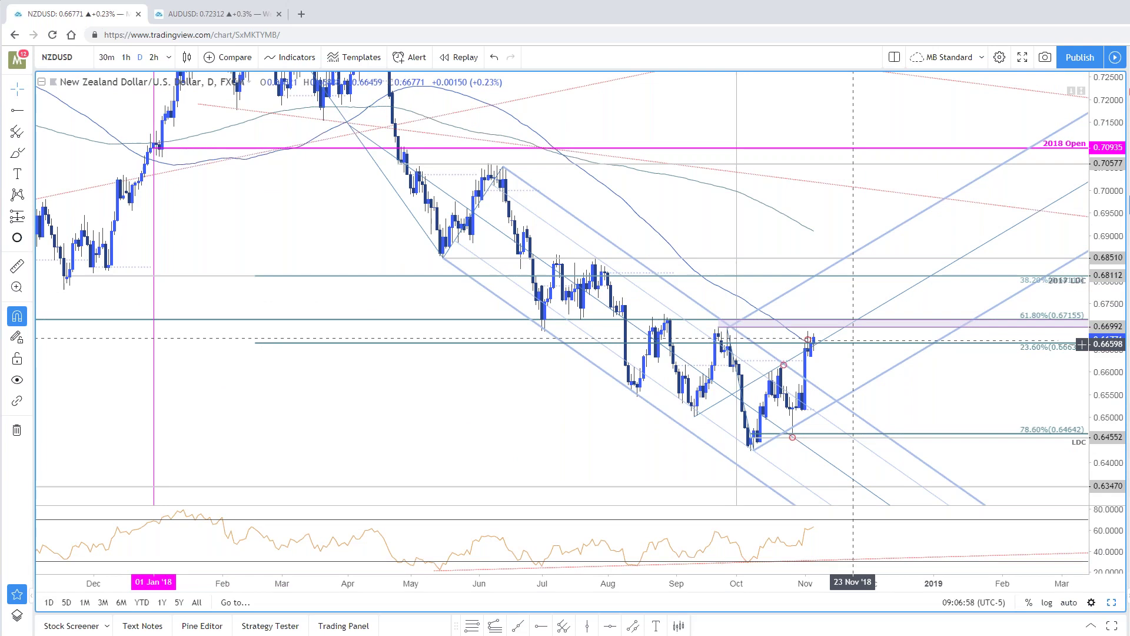
pyautogui.moveTo(842, 380); pyautogui.dragTo(841, 406)
pyautogui.moveTo(1107, 393); pyautogui.dragTo(1107, 410)
pyautogui.scroll(-3, 936, 388)
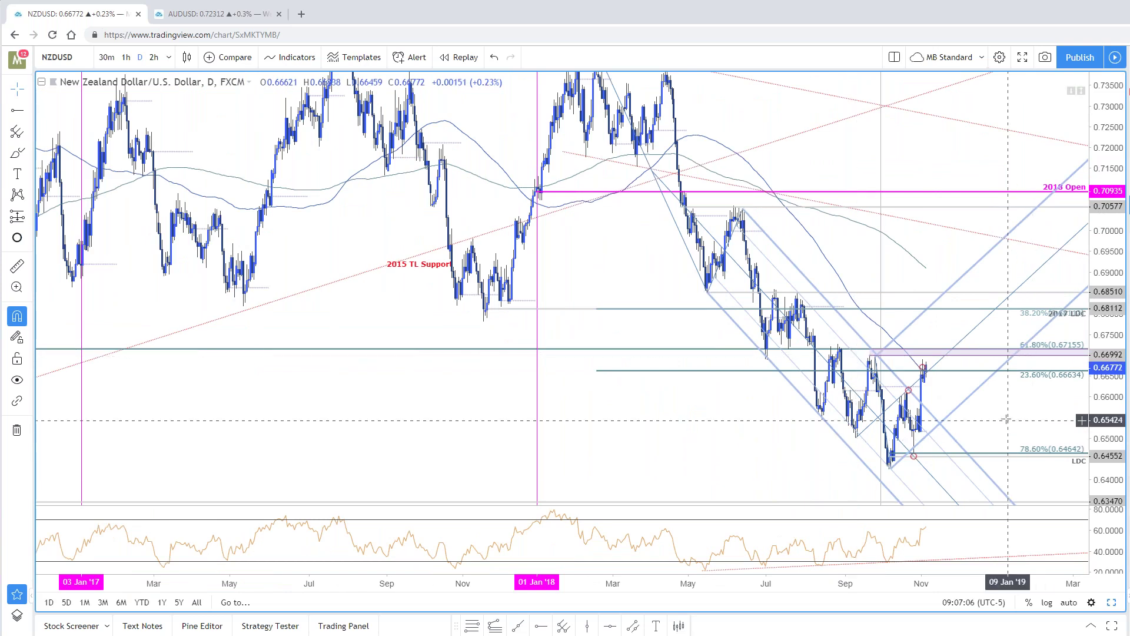
pyautogui.scroll(1, 989, 419)
pyautogui.scroll(2, 987, 420)
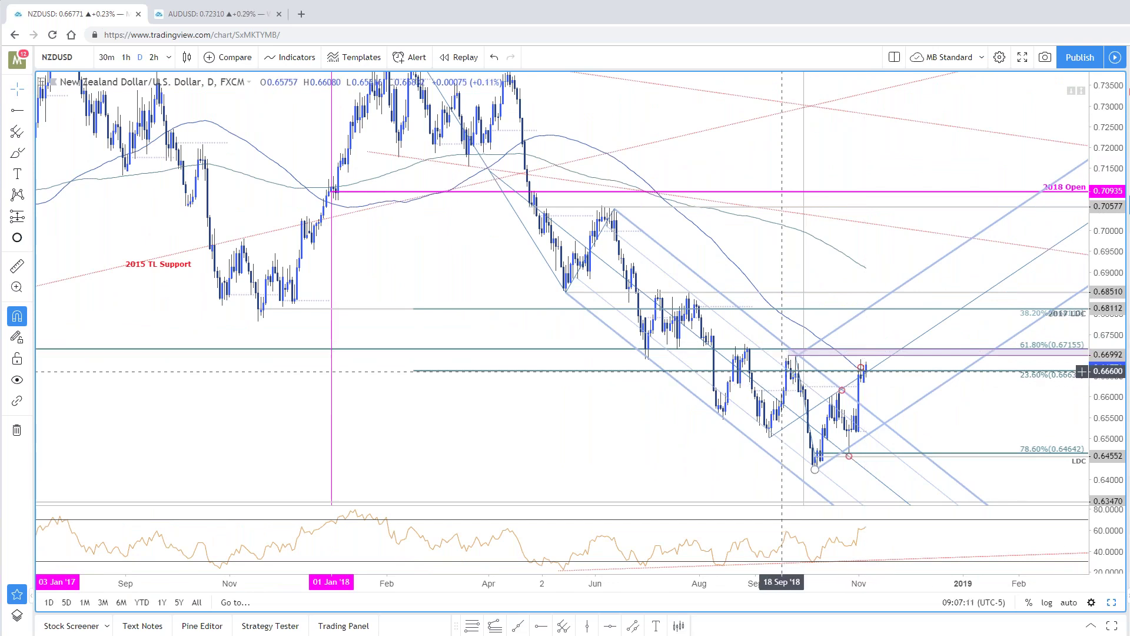
pyautogui.scroll(-3, 412, 389)
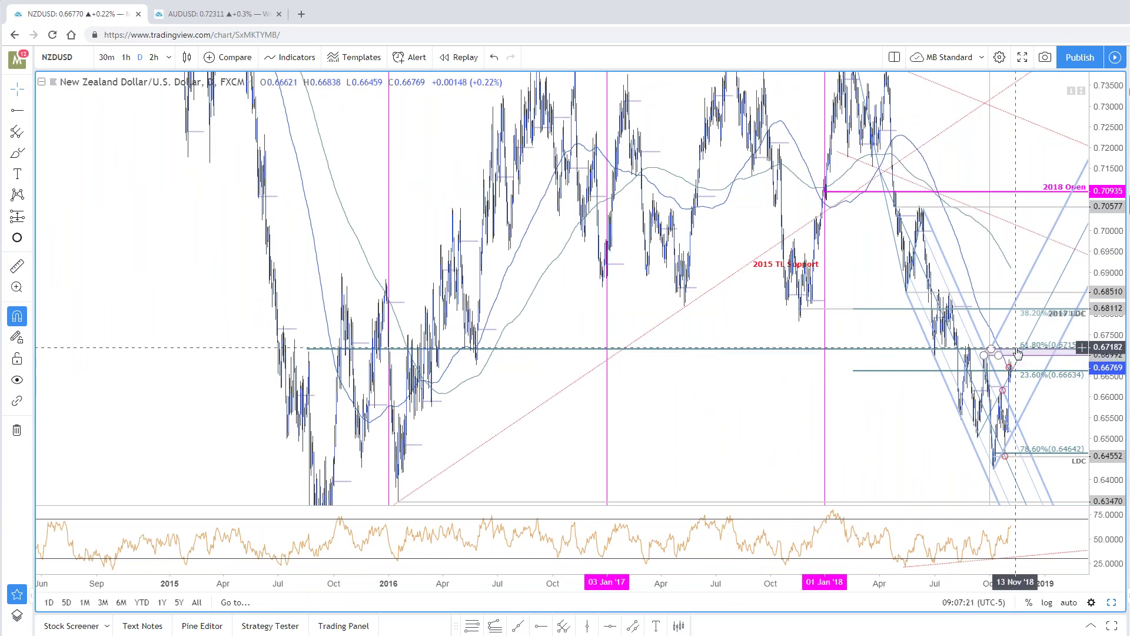
pyautogui.scroll(6, 1011, 386)
pyautogui.moveTo(821, 375); pyautogui.dragTo(865, 363)
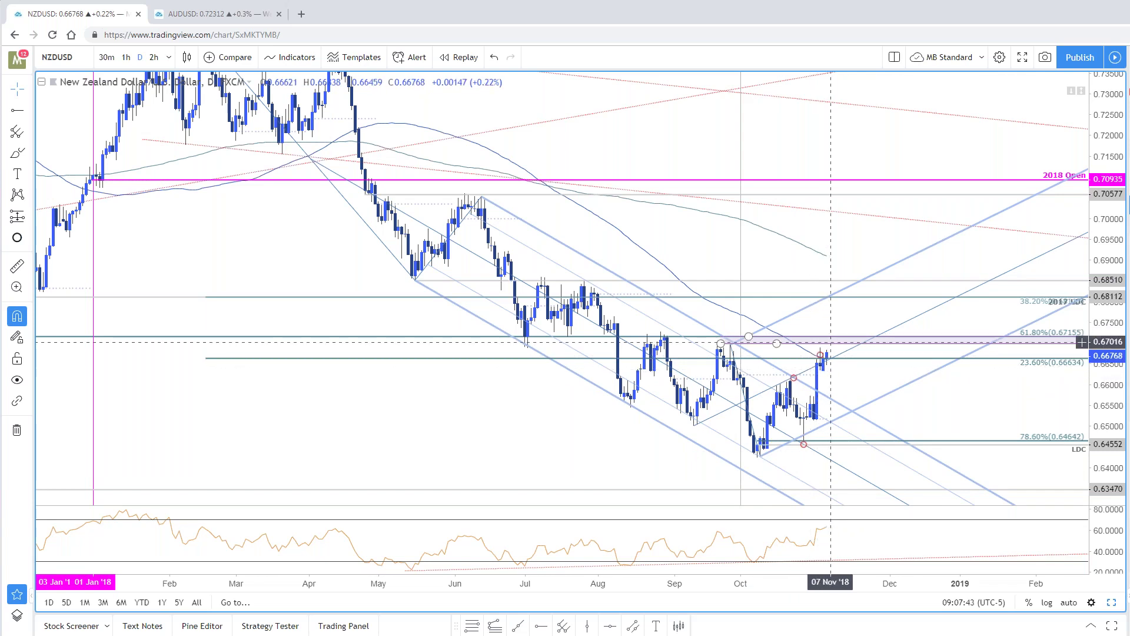
pyautogui.moveTo(857, 411); pyautogui.dragTo(873, 445)
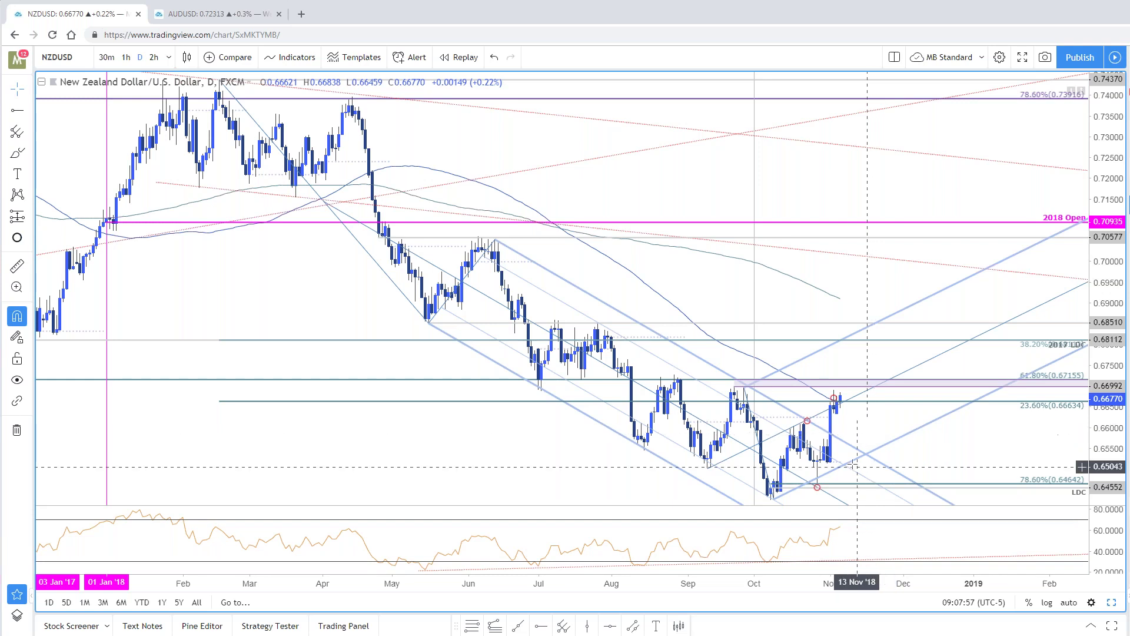
pyautogui.scroll(-3, 966, 440)
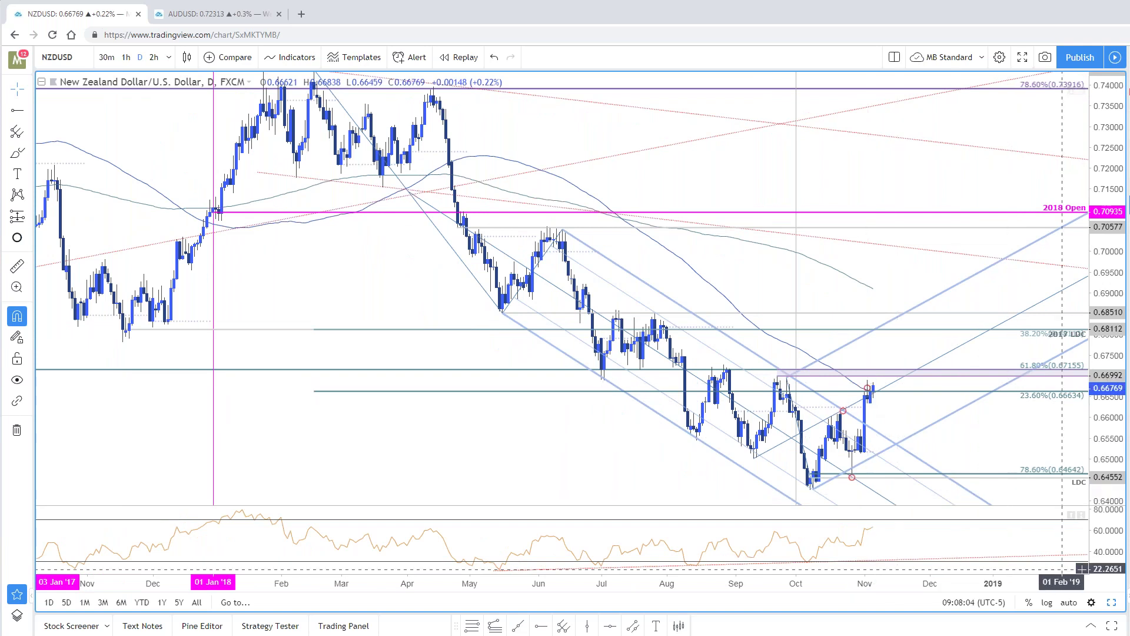
# Step: Bring up the 2-hour NZDUSD chart and examine the 1.618% line, the circle marker near 0.66992 and the 61.80% level at 0.67146
pyautogui.click(1111, 602)
pyautogui.hotkey('alt', 'Return')
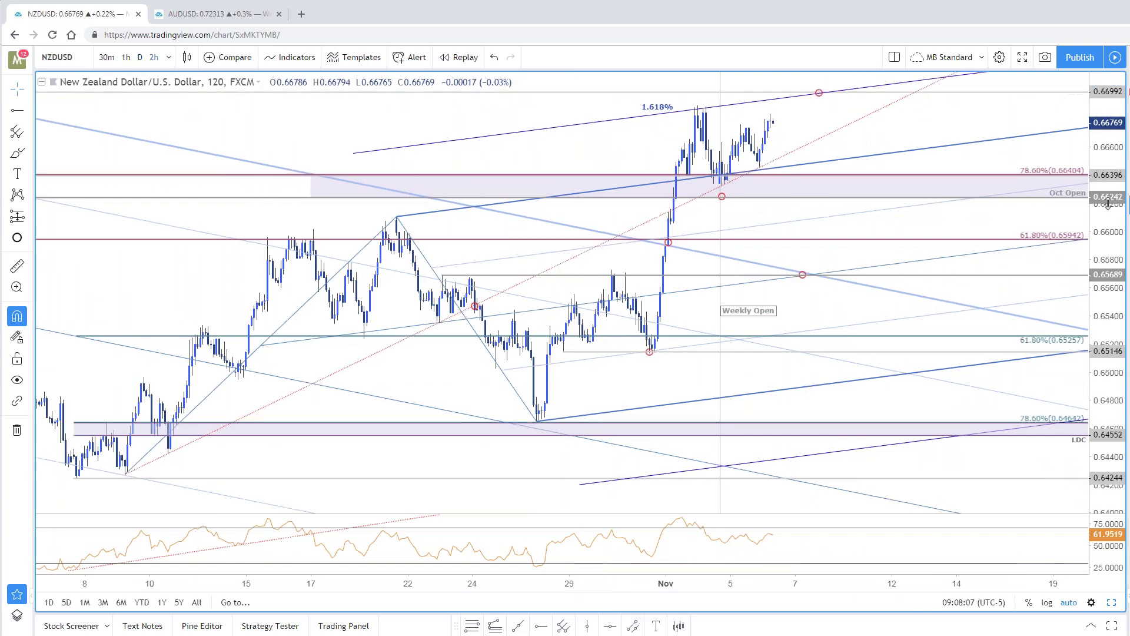
pyautogui.moveTo(1108, 204); pyautogui.dragTo(1109, 237)
pyautogui.moveTo(473, 386); pyautogui.dragTo(439, 421)
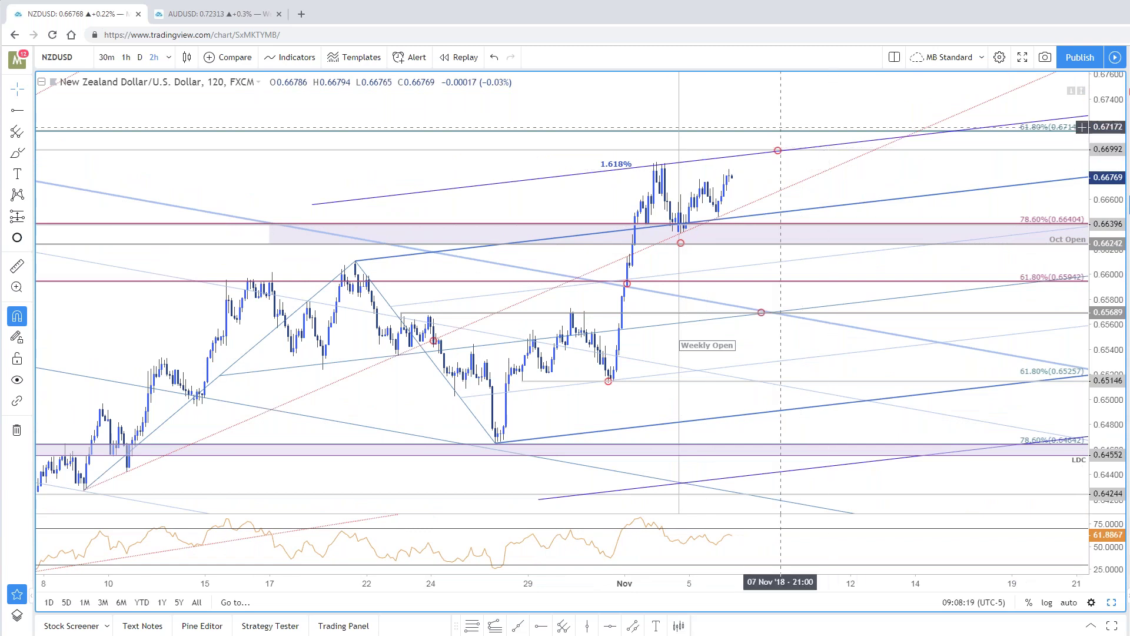
pyautogui.click(775, 152)
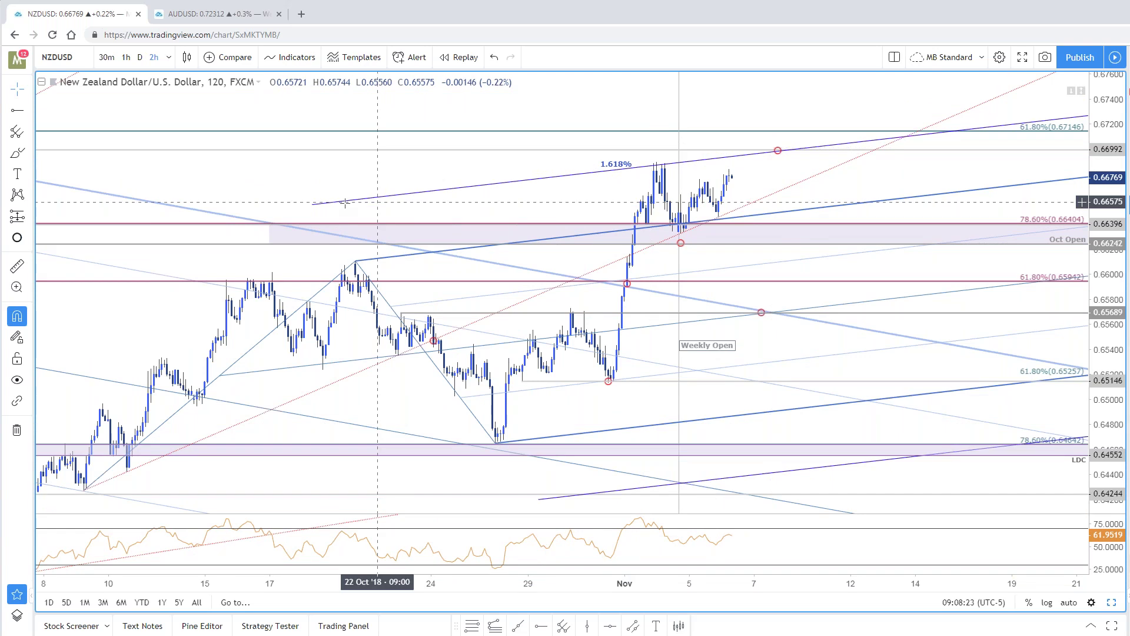
pyautogui.click(778, 152)
pyautogui.click(759, 133)
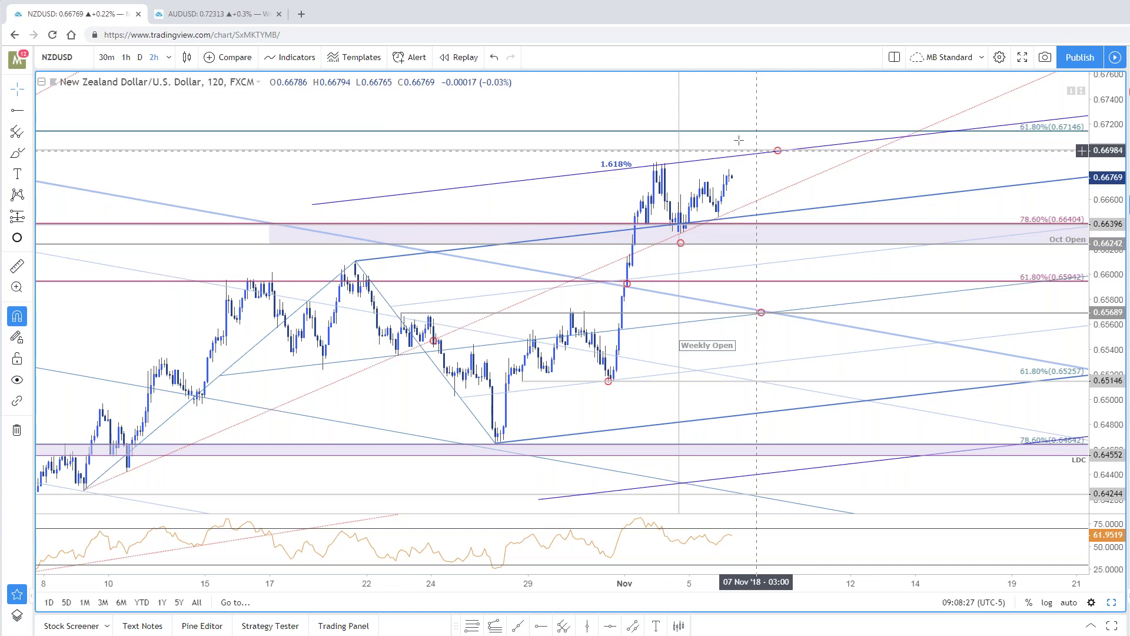
pyautogui.moveTo(762, 171); pyautogui.dragTo(829, 174)
pyautogui.moveTo(1116, 247); pyautogui.dragTo(1108, 205)
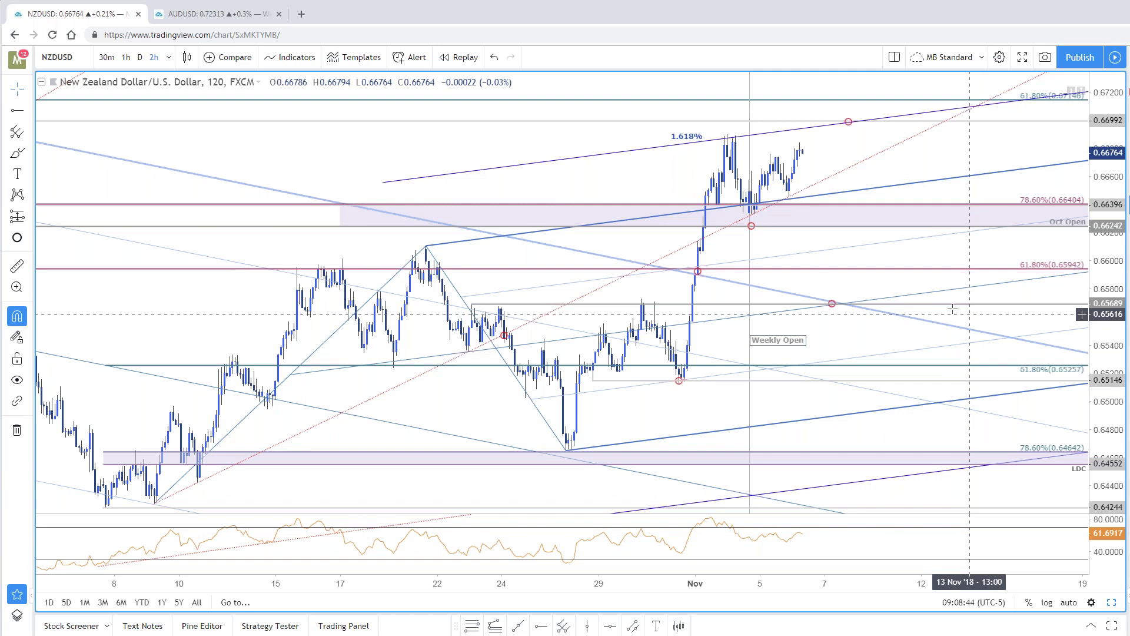
pyautogui.moveTo(1107, 184); pyautogui.dragTo(1104, 236)
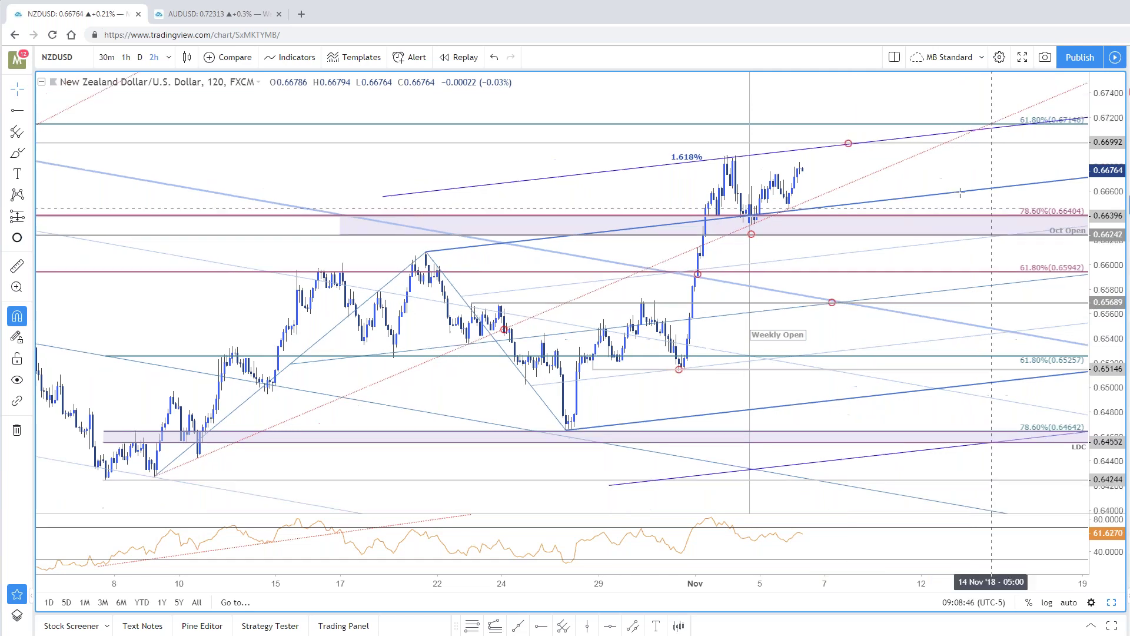
pyautogui.moveTo(939, 176); pyautogui.dragTo(888, 219)
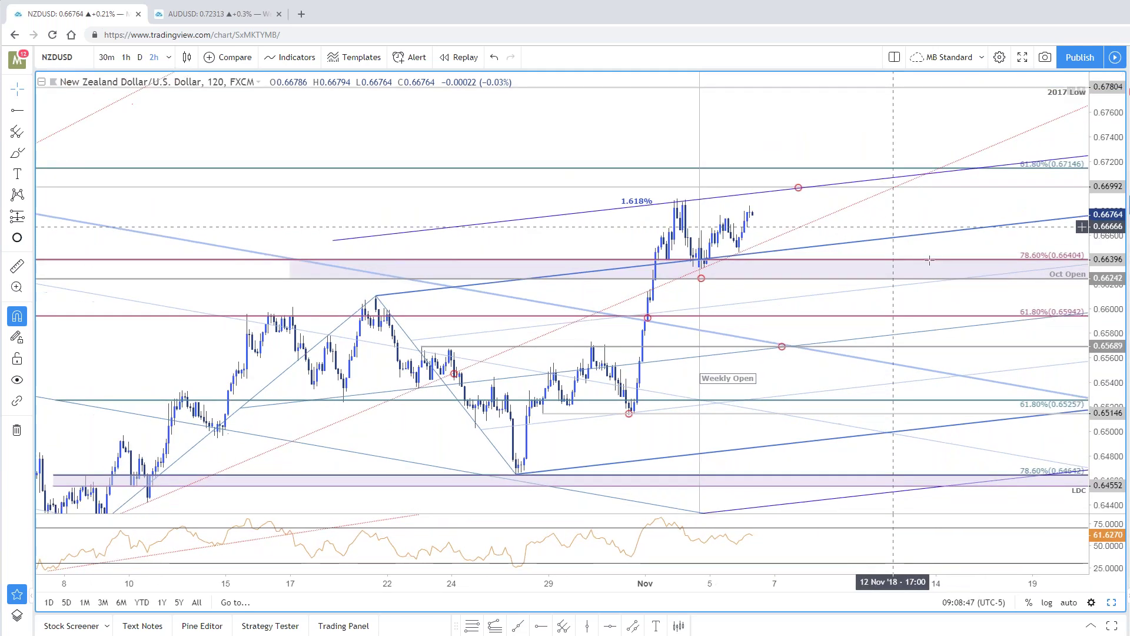
# Step: Examine the August to November price history on the 2-hour NZDUSD chart against the 2017 Low, the October open and the shaded support zone
pyautogui.scroll(-2, 928, 259)
pyautogui.scroll(-3, 651, 344)
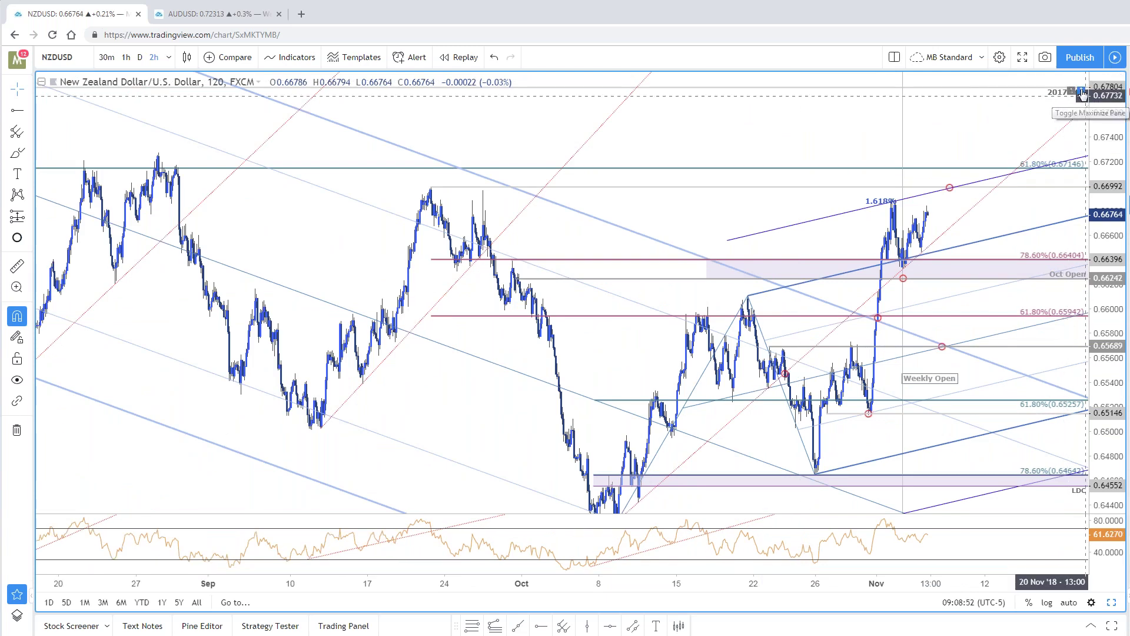
pyautogui.scroll(-5, 1000, 100)
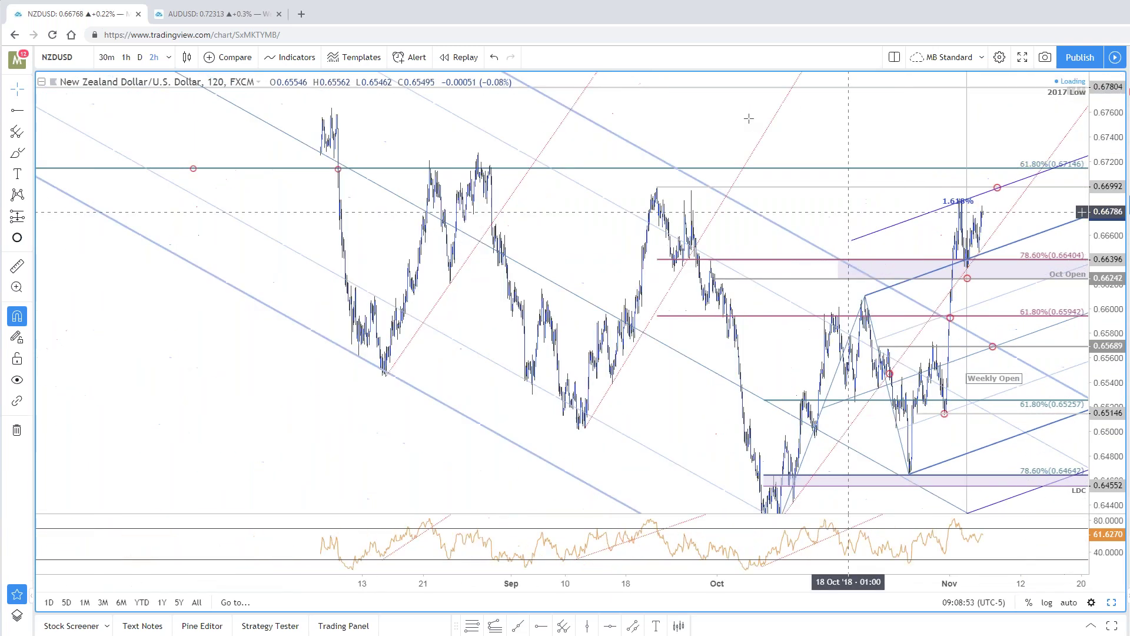
pyautogui.scroll(5, 760, 86)
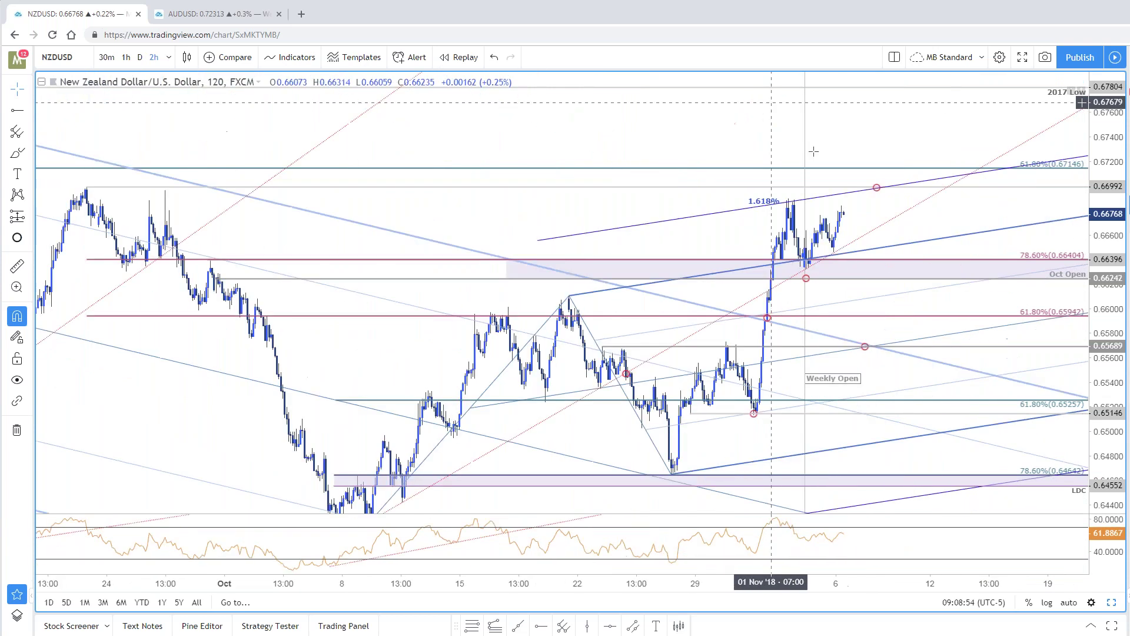
pyautogui.moveTo(912, 109); pyautogui.dragTo(885, 116)
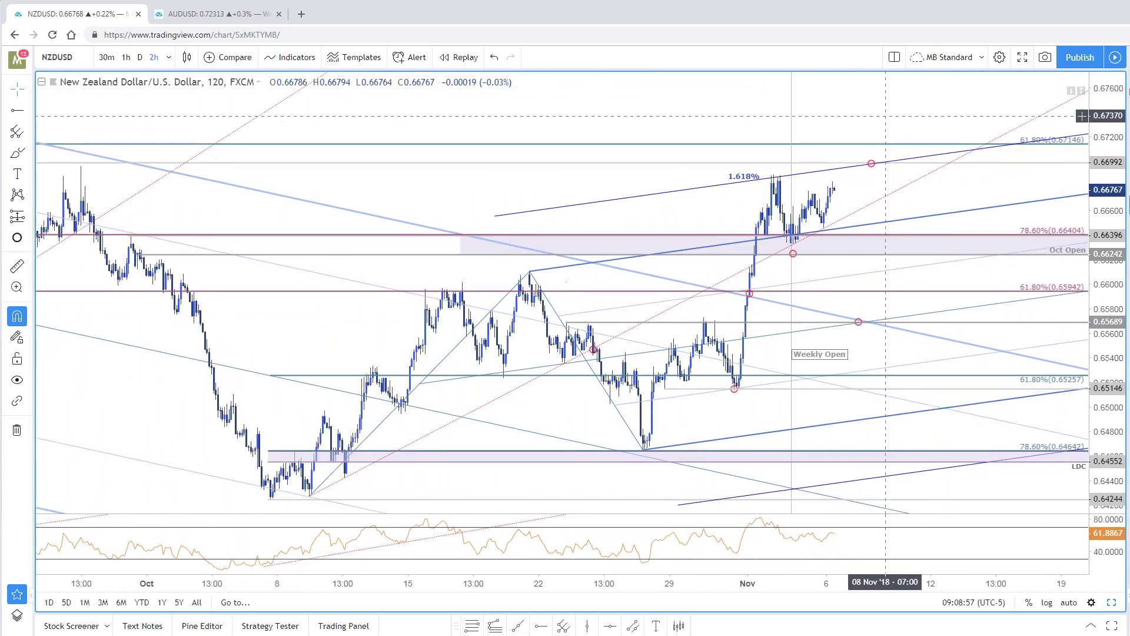
pyautogui.moveTo(1109, 245); pyautogui.dragTo(1107, 175)
pyautogui.moveTo(953, 165); pyautogui.dragTo(973, 144)
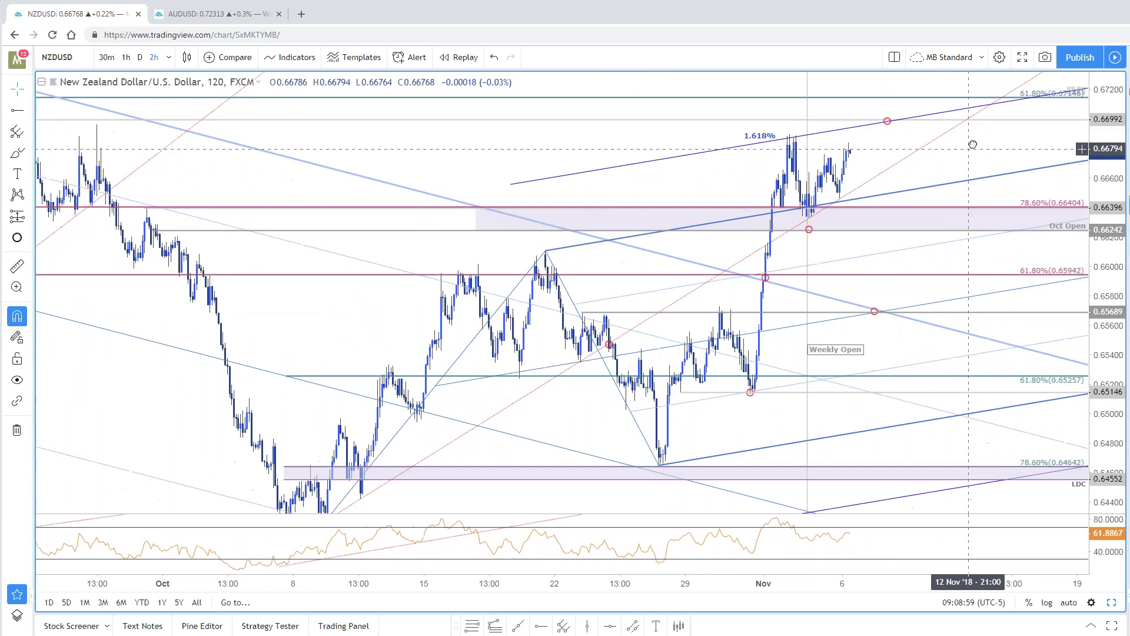
pyautogui.scroll(2, 972, 144)
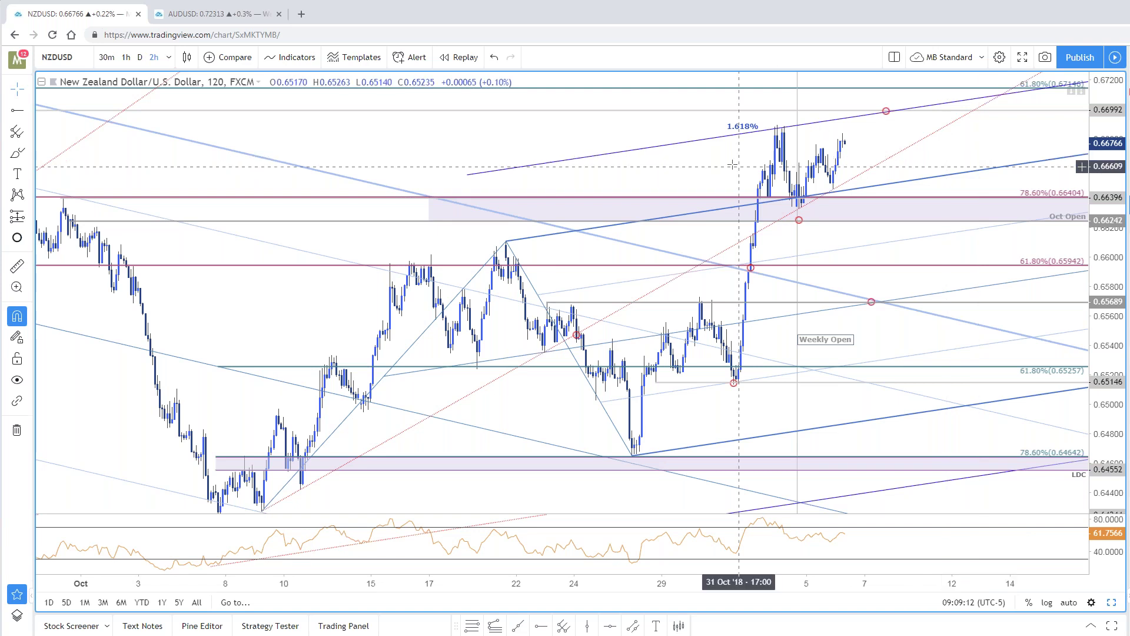
pyautogui.moveTo(733, 165); pyautogui.dragTo(651, 156)
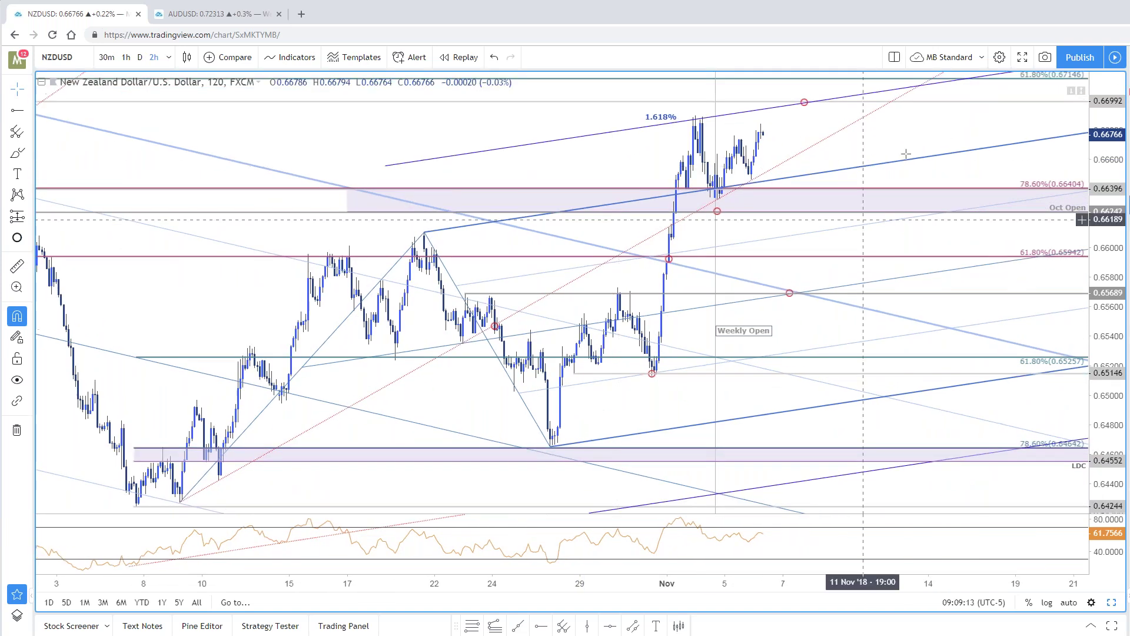
pyautogui.moveTo(1096, 253)
pyautogui.mouseDown()
pyautogui.moveTo(1090, 225)
pyautogui.moveTo(1099, 243)
pyautogui.mouseUp()
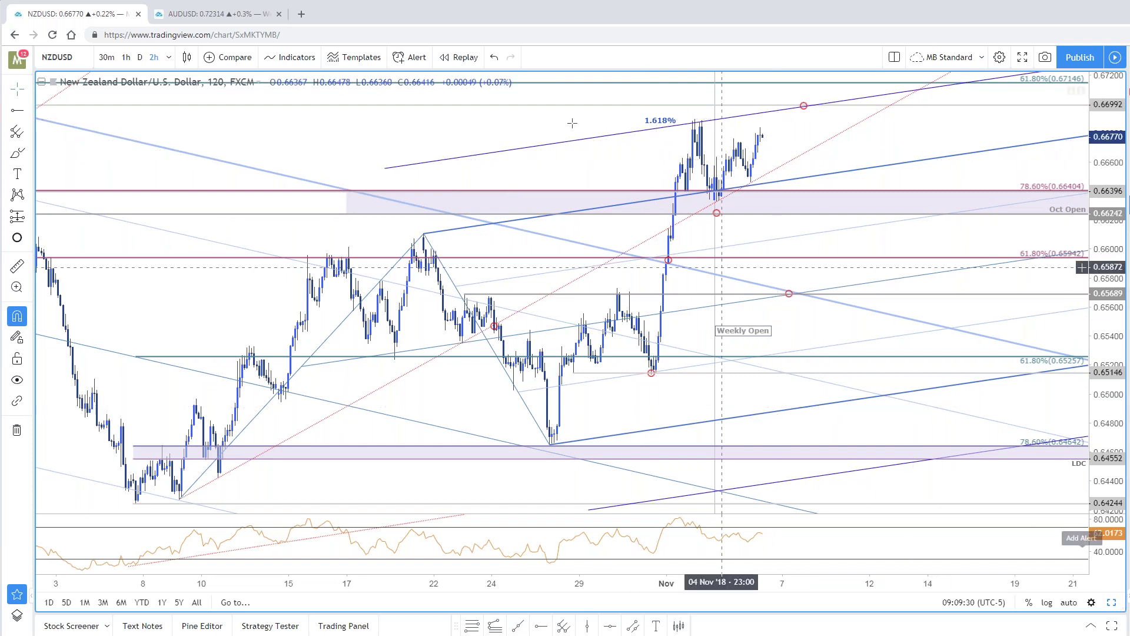
# Step: Leave the maximized 2-hour view and bring up NZDUSD in the Weekly Charts layout
pyautogui.click(1112, 603)
pyautogui.hotkey('ctrl', 'Tab')
pyautogui.press('Down')
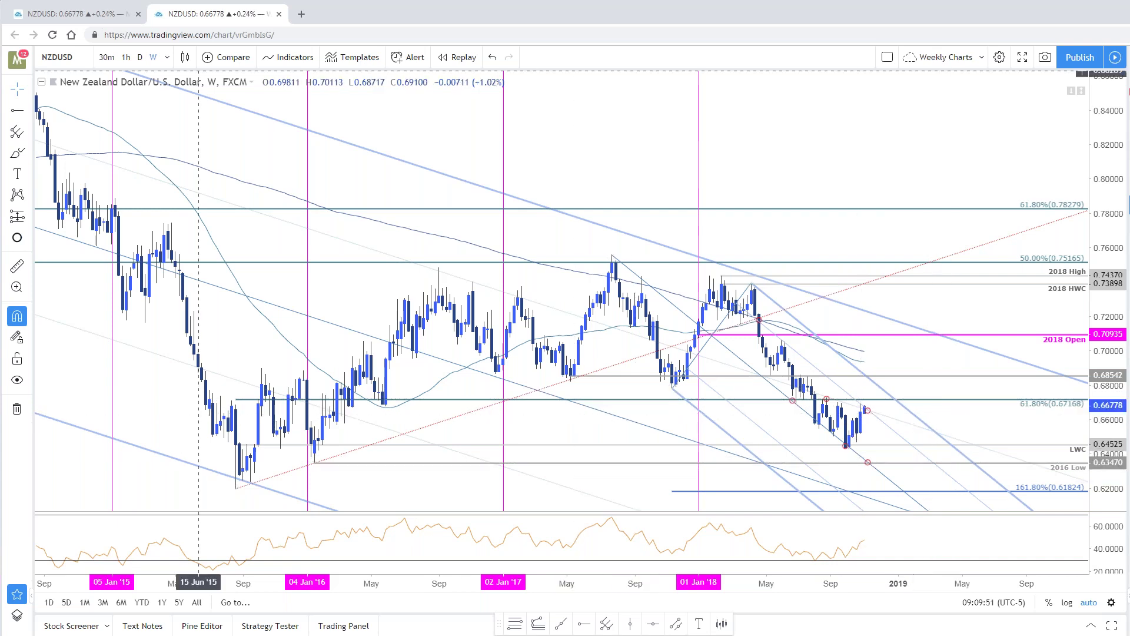
# Step: Return to the MB Standard layout and examine NZDUSD's 2-hour price action around the October open, the 1.618% line and the 61.80% level at 0.67146
pyautogui.click(69, 19)
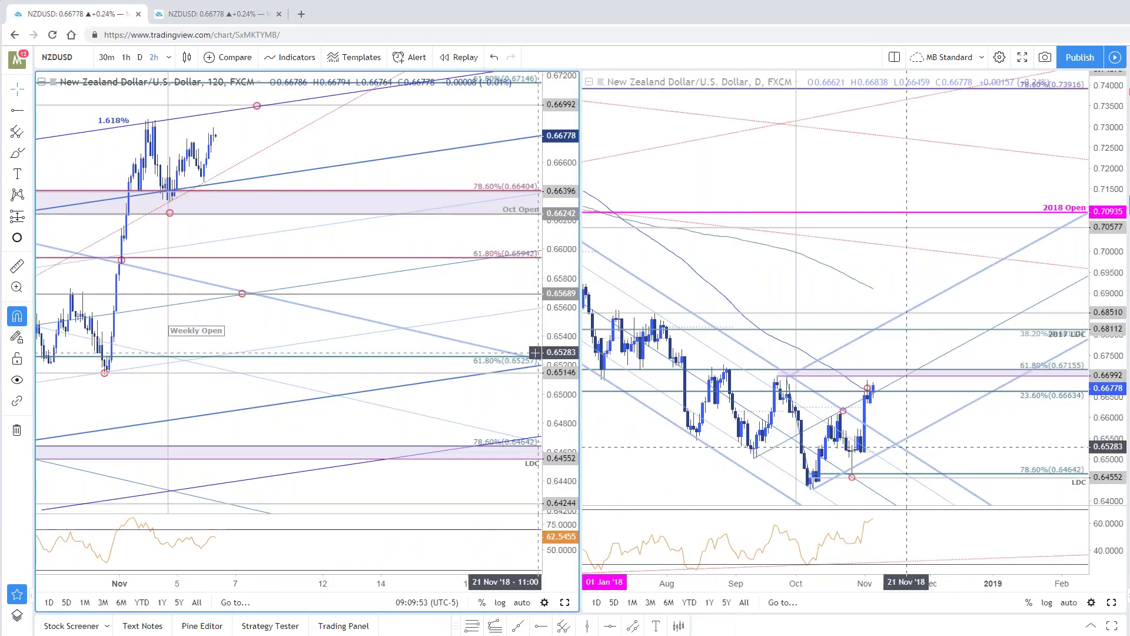
pyautogui.moveTo(561, 167); pyautogui.dragTo(561, 213)
pyautogui.moveTo(383, 158); pyautogui.dragTo(518, 180)
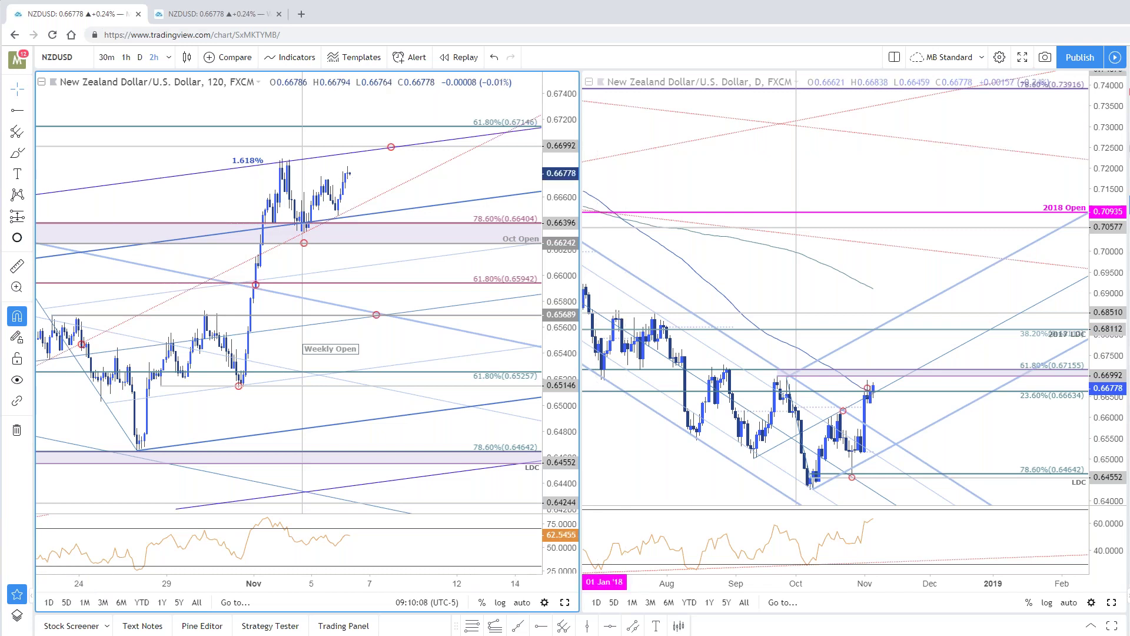
# Step: Bring up USDJPY and examine its 2-hour price against the shaded 113.270–113.338 zone, the Nov HDC and the 2018 Open at 112.651
pyautogui.click(1129, 147)
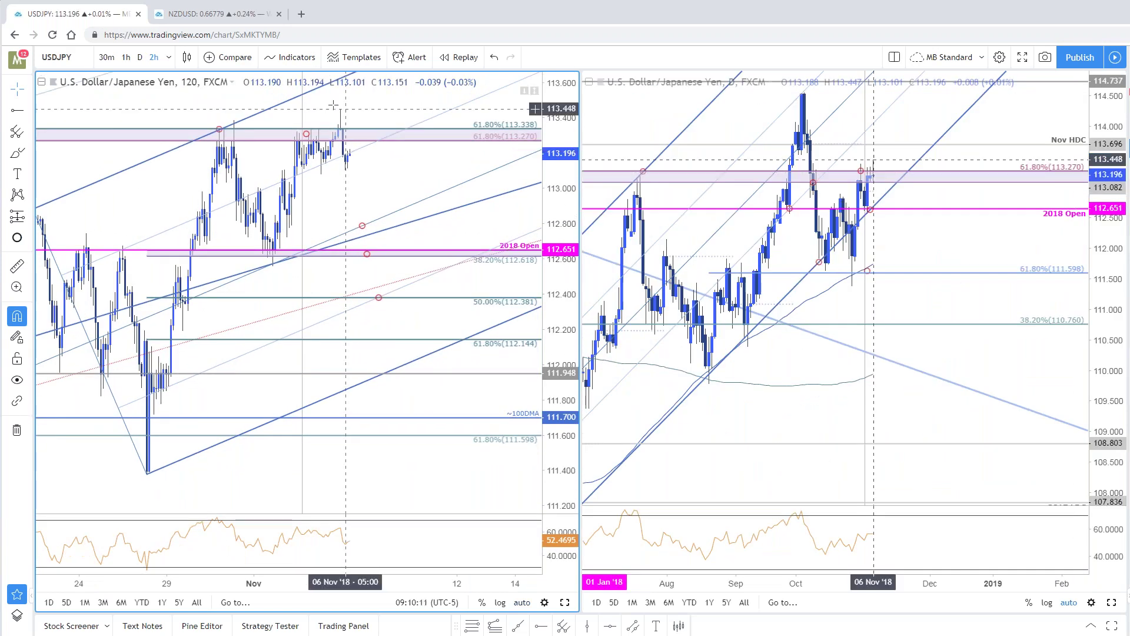
pyautogui.moveTo(359, 116); pyautogui.dragTo(425, 141)
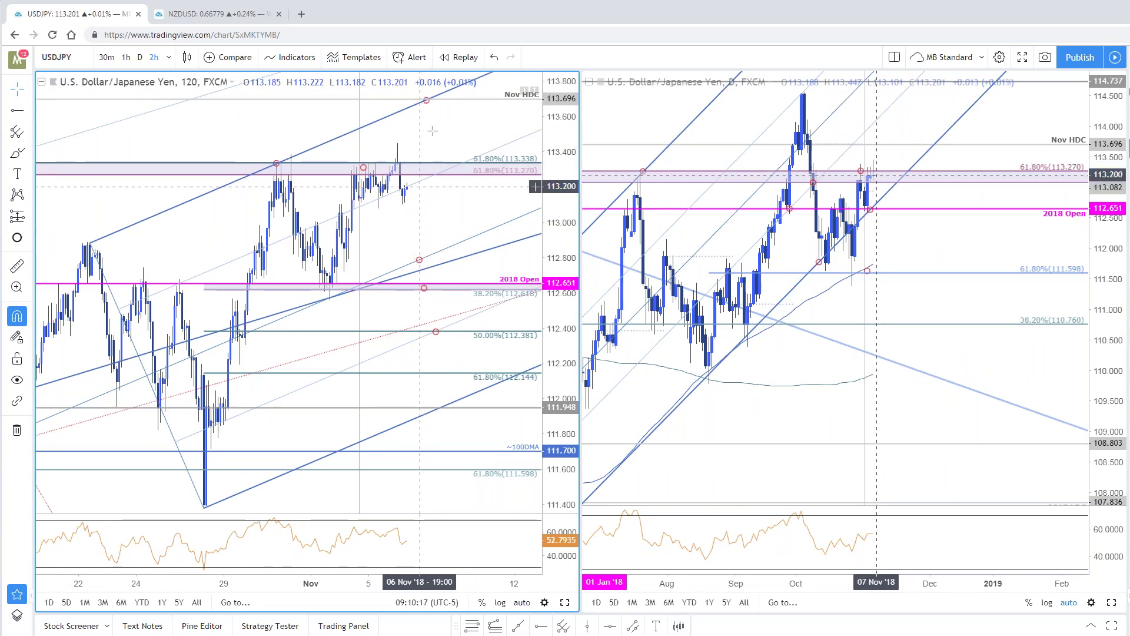
pyautogui.moveTo(469, 128); pyautogui.dragTo(481, 130)
pyautogui.moveTo(576, 140); pyautogui.dragTo(574, 163)
pyautogui.moveTo(430, 263); pyautogui.dragTo(454, 258)
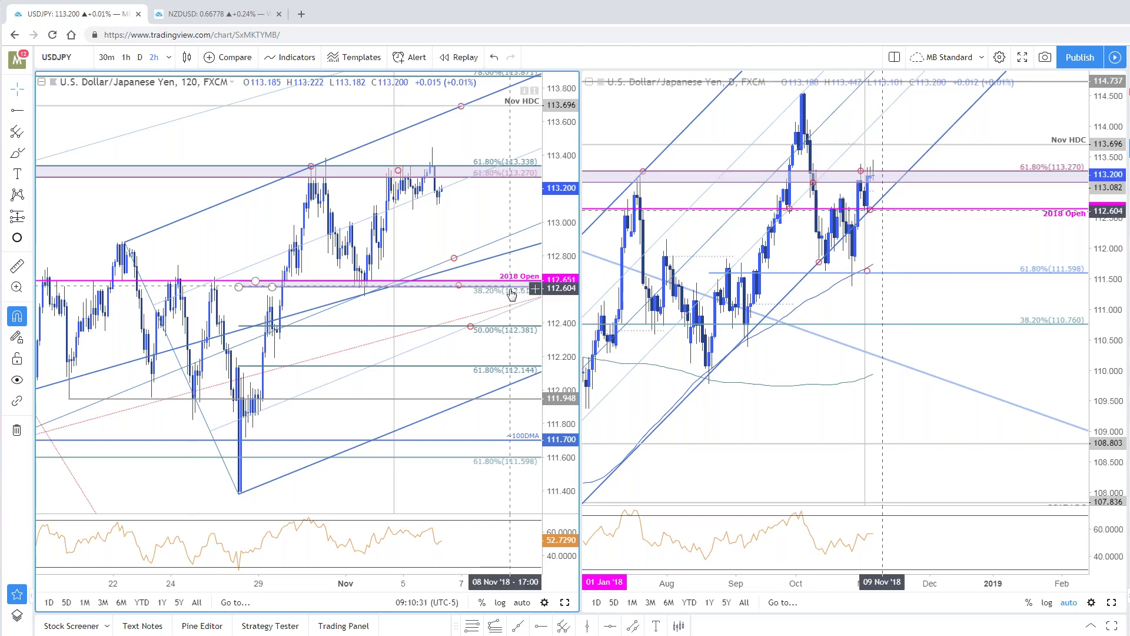
pyautogui.click(461, 290)
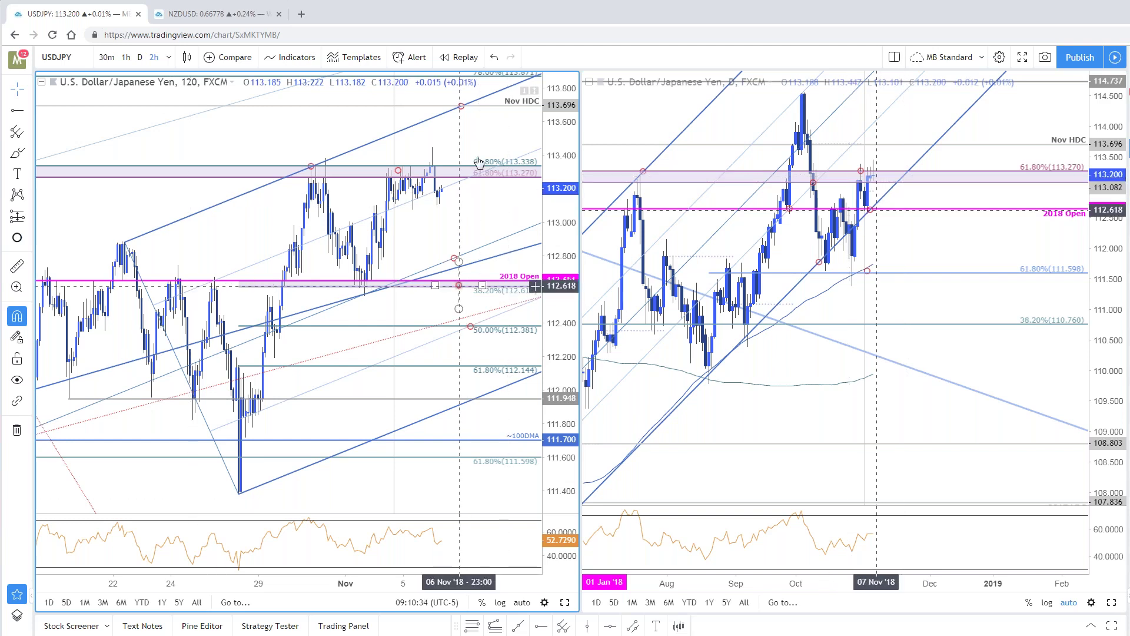
pyautogui.click(466, 266)
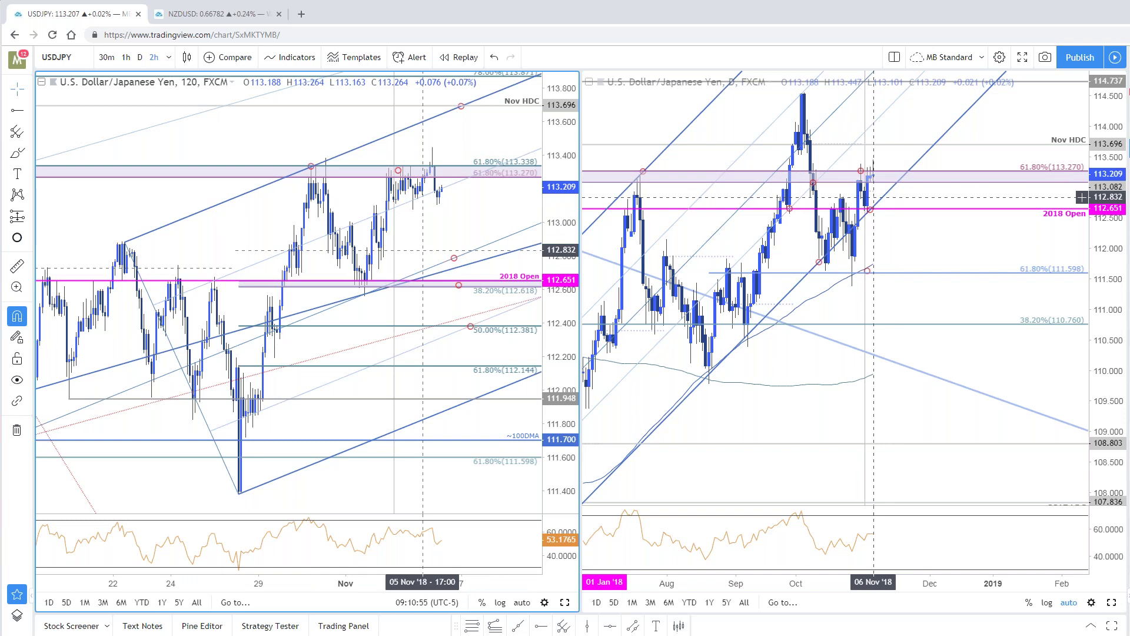
pyautogui.moveTo(457, 225); pyautogui.dragTo(434, 230)
pyautogui.moveTo(559, 335); pyautogui.dragTo(560, 343)
# Step: Maximize the 2-hour USDJPY chart and examine the September to November price history against the pitchfork, the shaded resistance and the 2018 Open
pyautogui.click(565, 602)
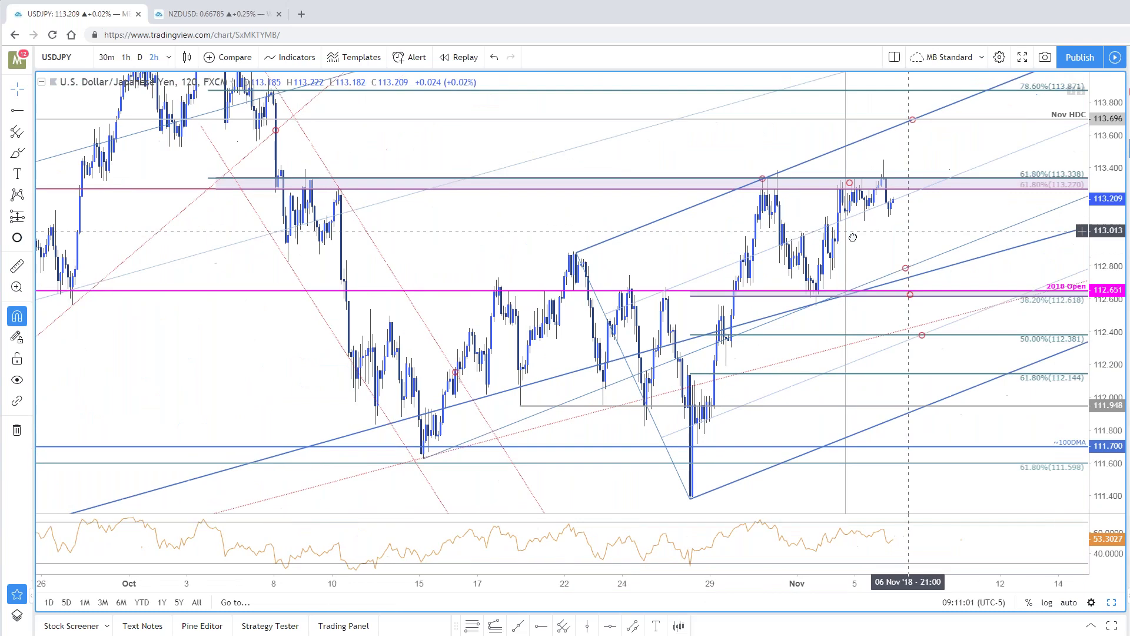
pyautogui.scroll(-2, 908, 230)
pyautogui.scroll(-2, 266, 188)
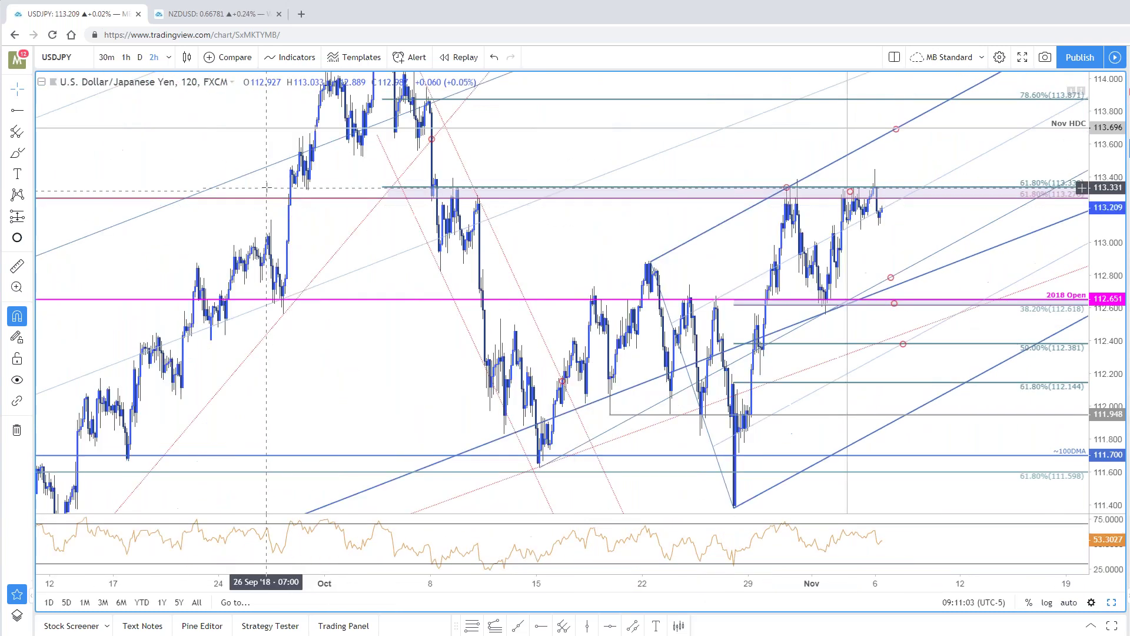
pyautogui.scroll(2, 266, 189)
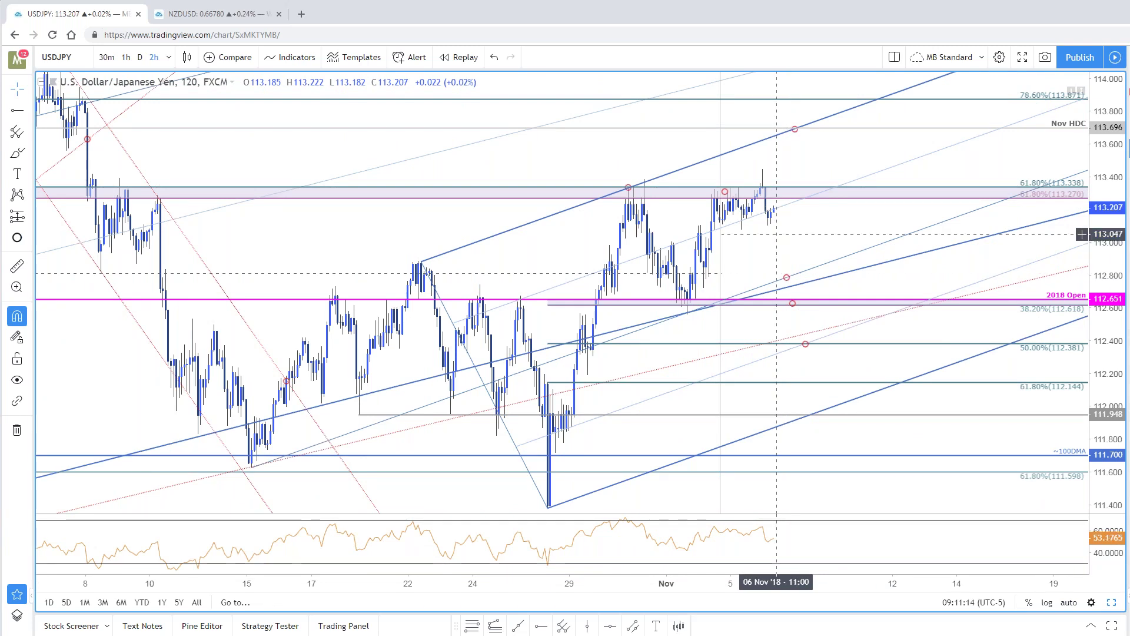
pyautogui.moveTo(792, 224); pyautogui.dragTo(812, 196)
pyautogui.moveTo(851, 239); pyautogui.dragTo(894, 247)
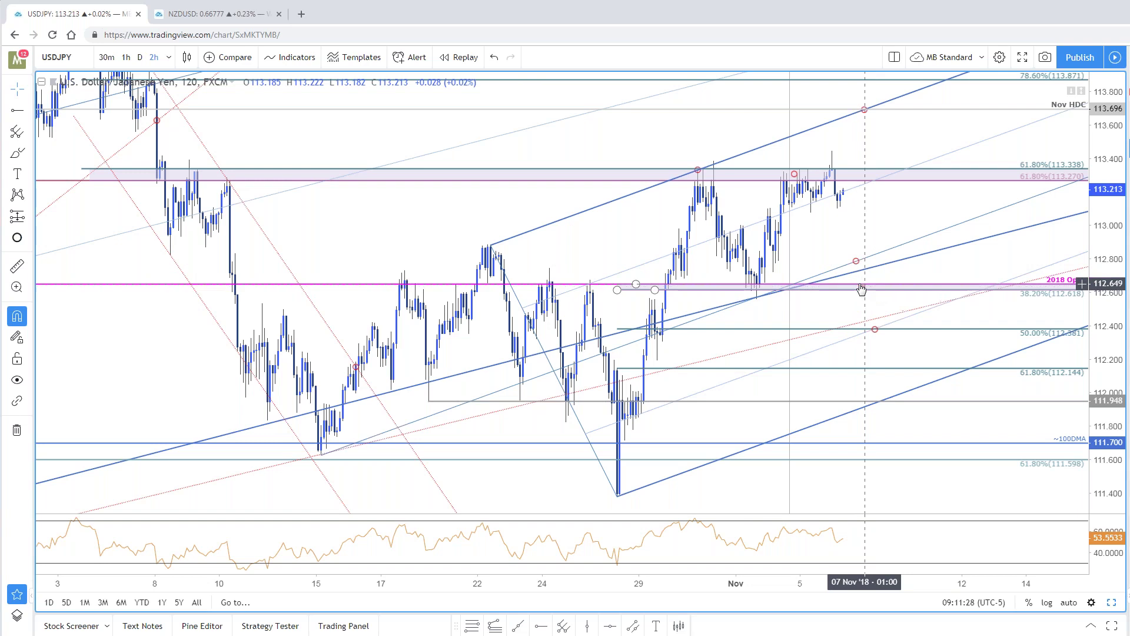
pyautogui.moveTo(894, 218); pyautogui.dragTo(884, 222)
# Step: Switch to the maximized daily USDJPY chart and examine the rising pitchfork and the 113.082–113.270 zone back to mid-2017
pyautogui.click(1110, 603)
pyautogui.click(1111, 602)
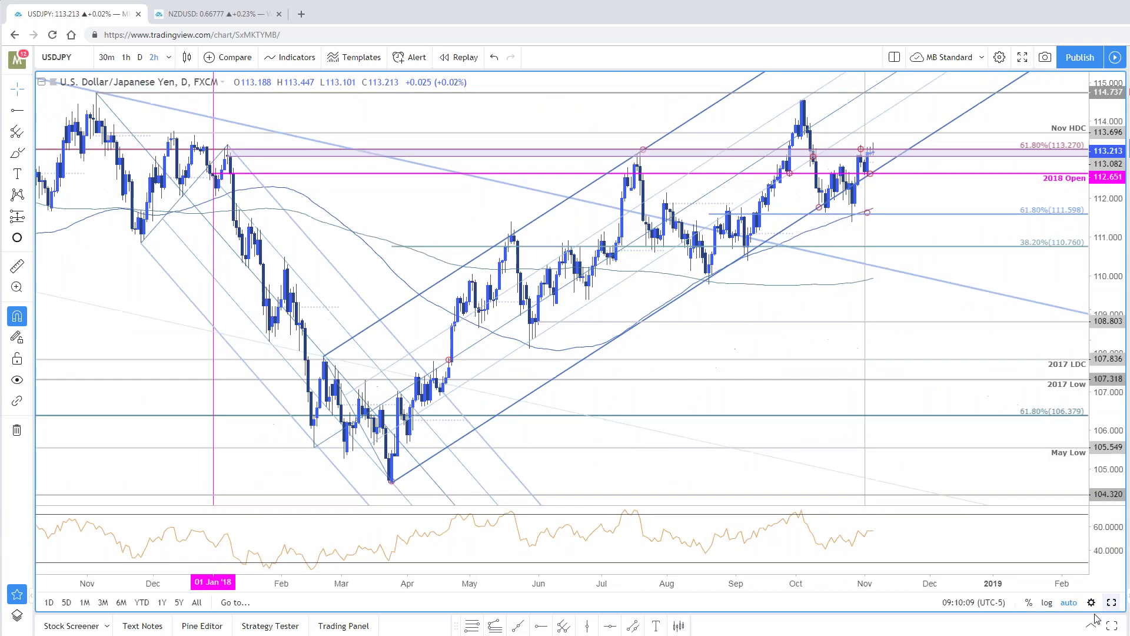
pyautogui.scroll(-3, 892, 216)
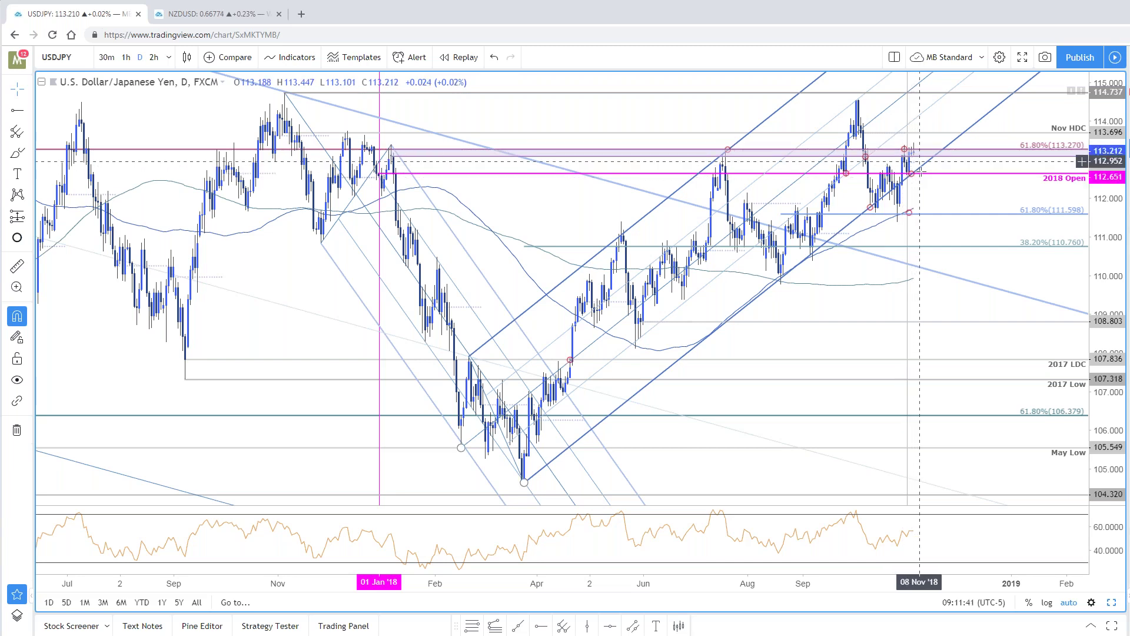
pyautogui.scroll(2, 953, 266)
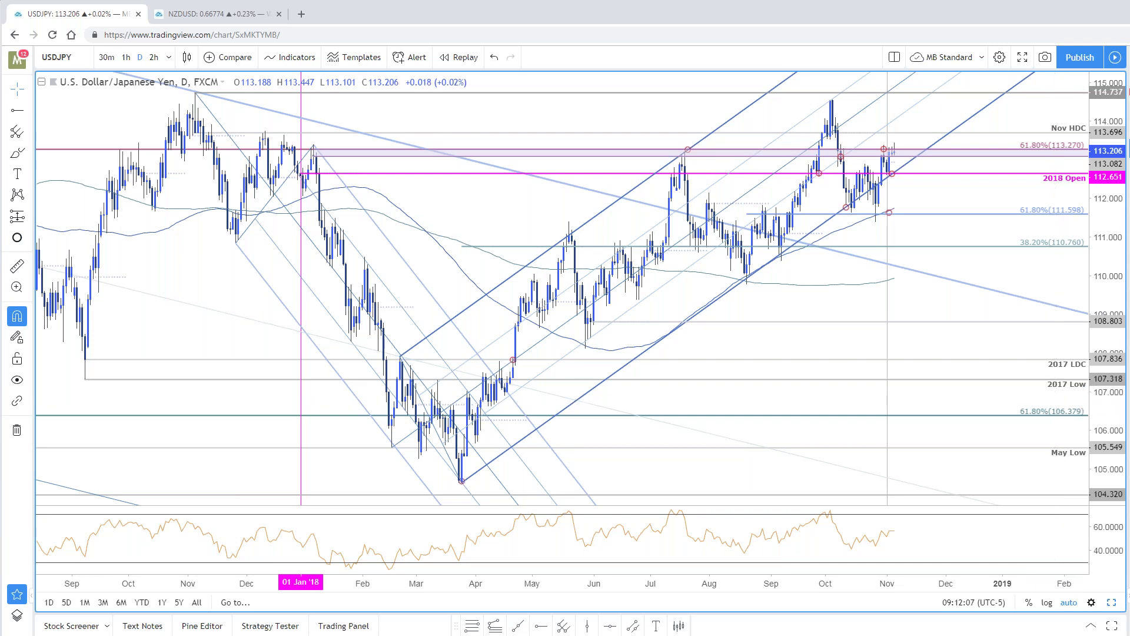
# Step: Bring up SPX500 in both the MB Standard and Weekly Charts layouts and set the weekly price scale to logarithmic
pyautogui.press('Down')
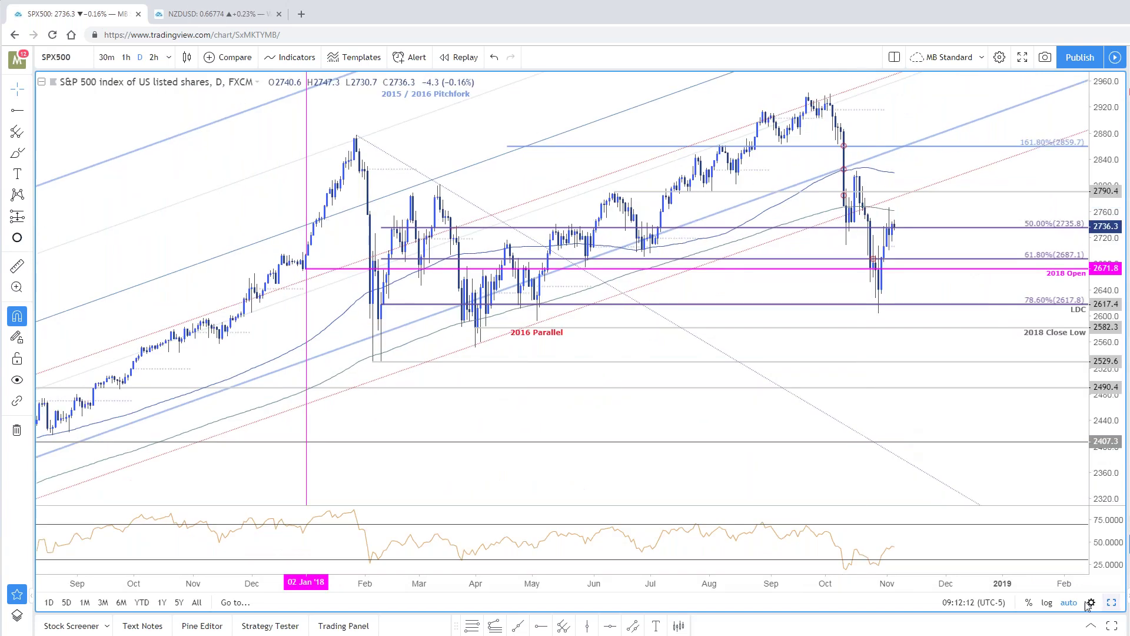
pyautogui.click(1112, 602)
pyautogui.click(177, 15)
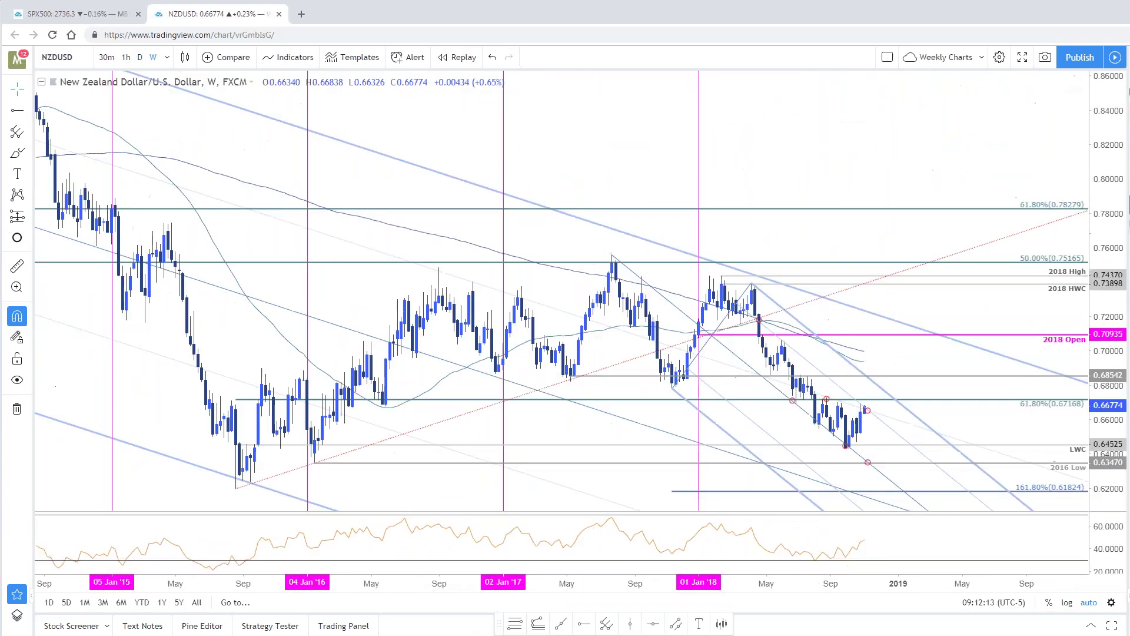
pyautogui.press('Down')
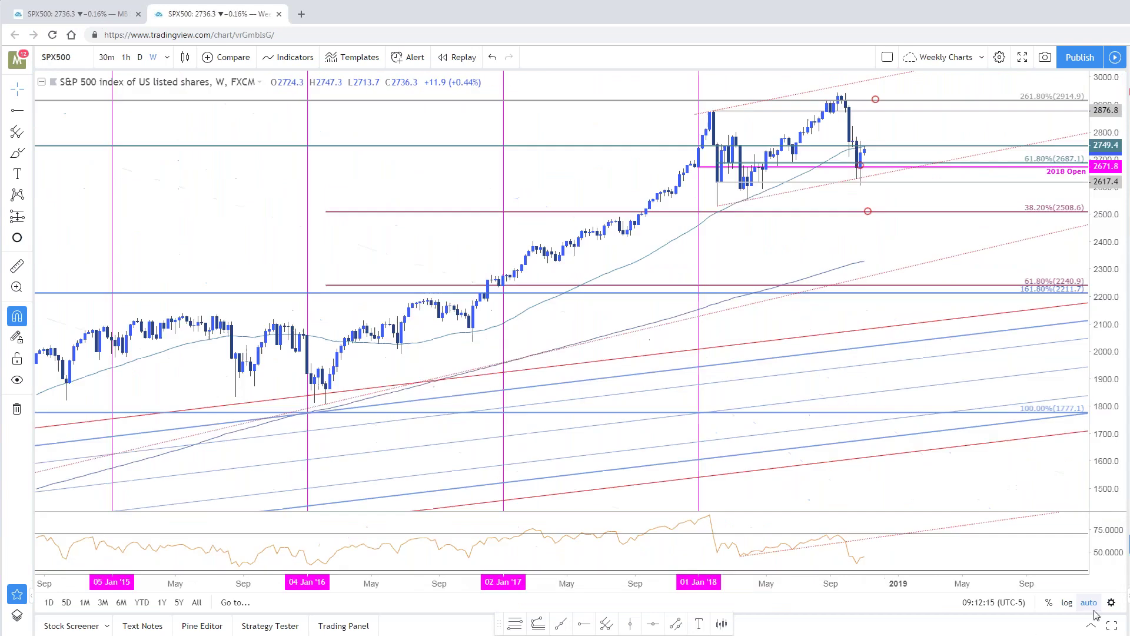
pyautogui.click(1066, 602)
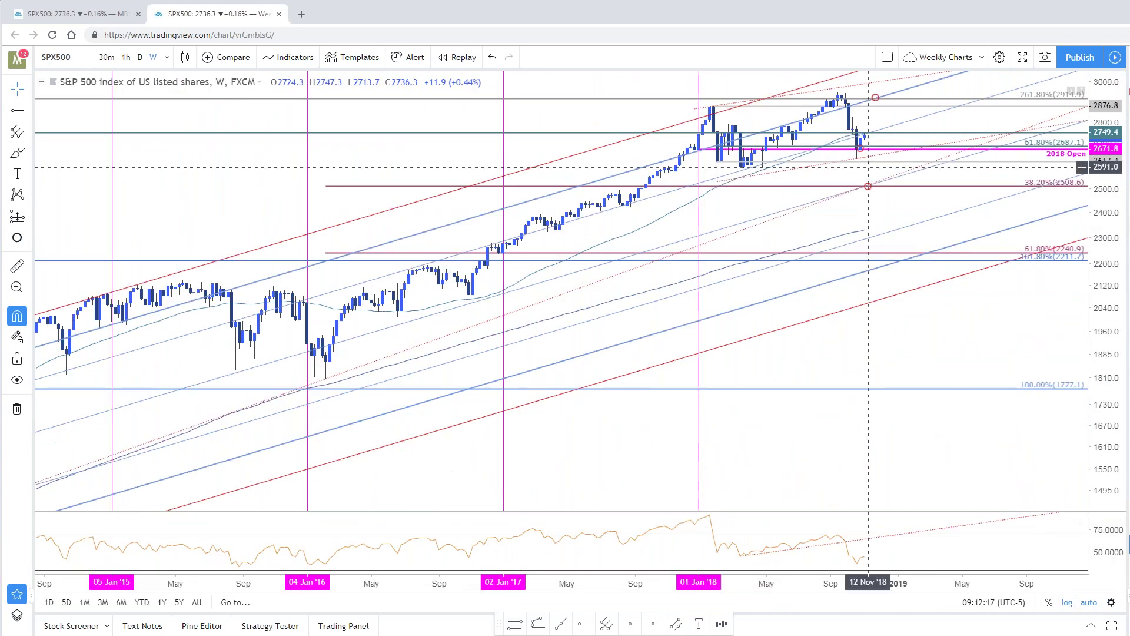
# Step: Examine the weekly SPX500 price against the rising pitchfork, the 2749.4 level and the 2018 Open, including its history back to the 1990s
pyautogui.scroll(4, 868, 167)
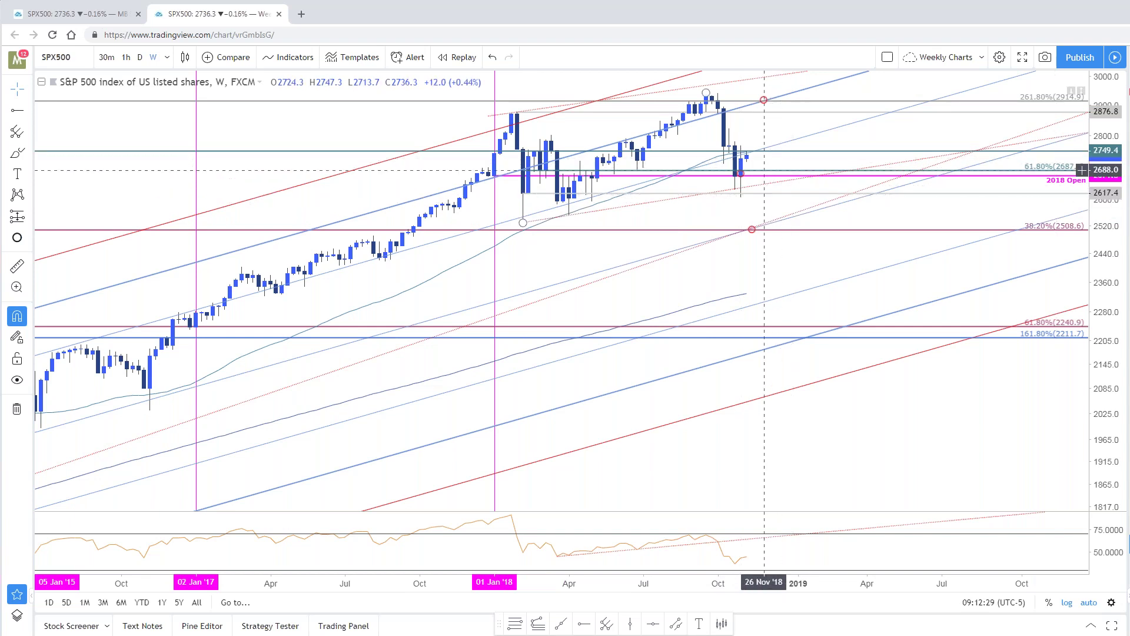
pyautogui.scroll(-10, 729, 179)
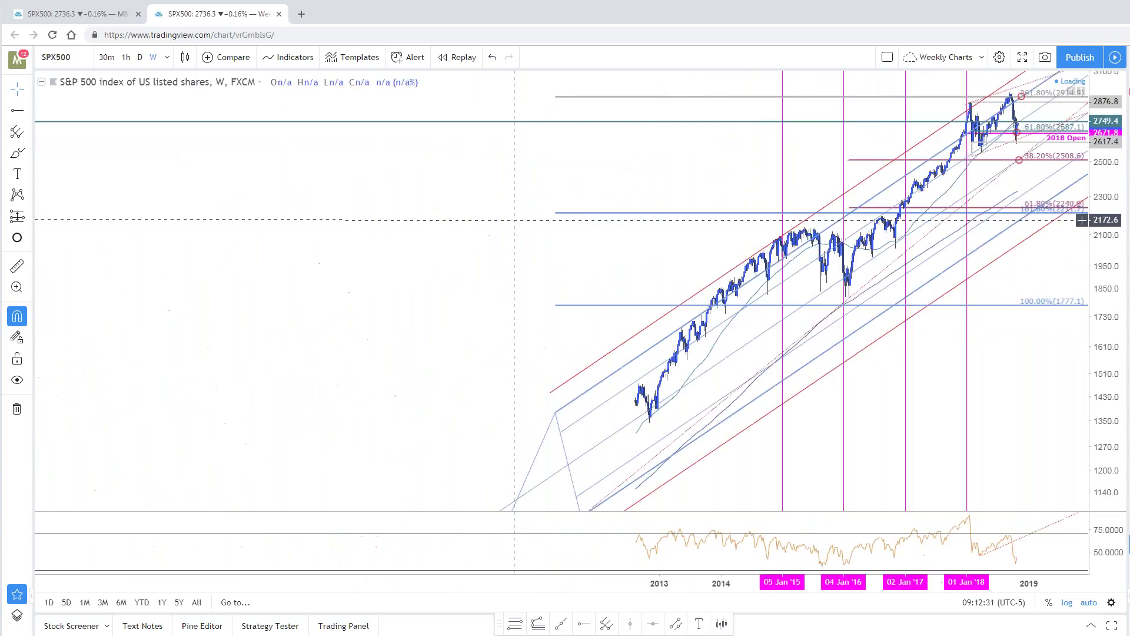
pyautogui.scroll(-5, 514, 219)
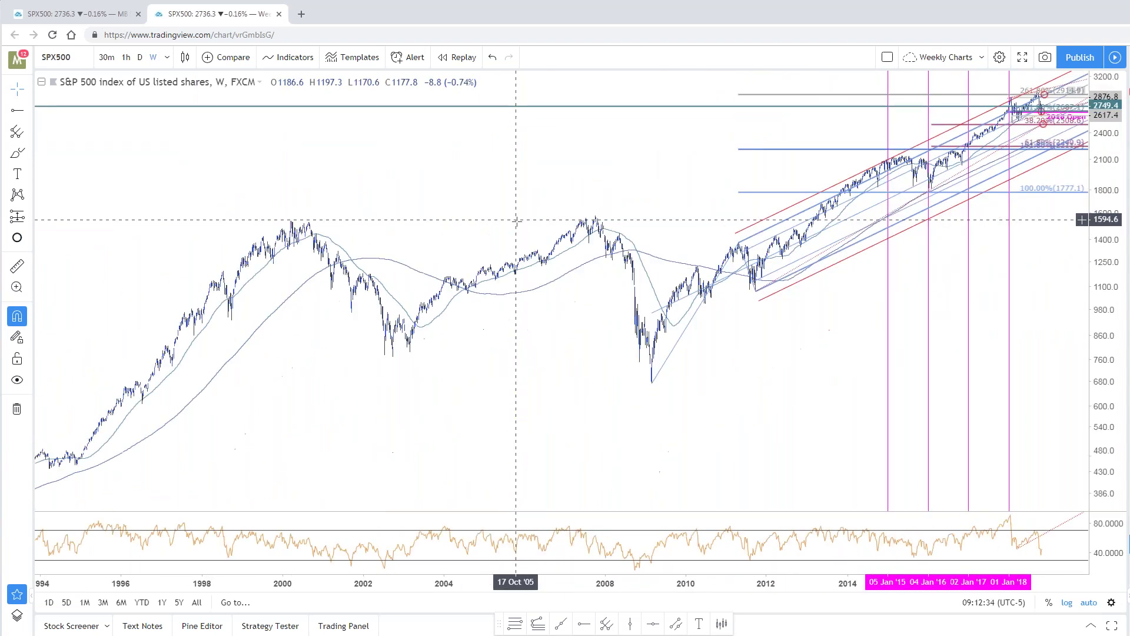
pyautogui.scroll(12, 1043, 340)
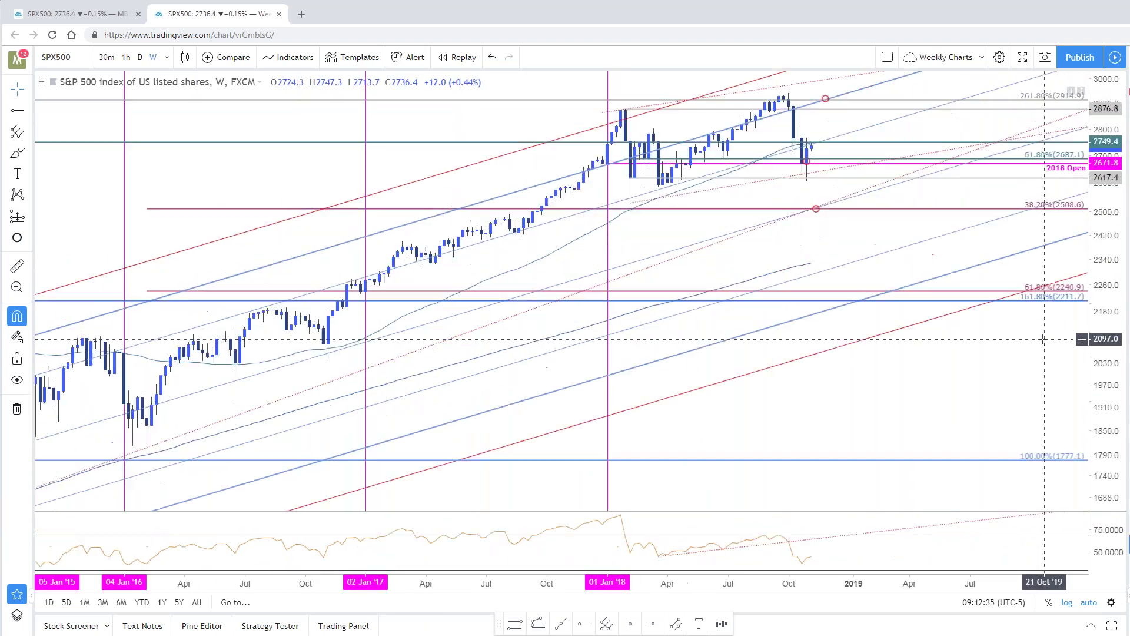
pyautogui.scroll(3, 1044, 340)
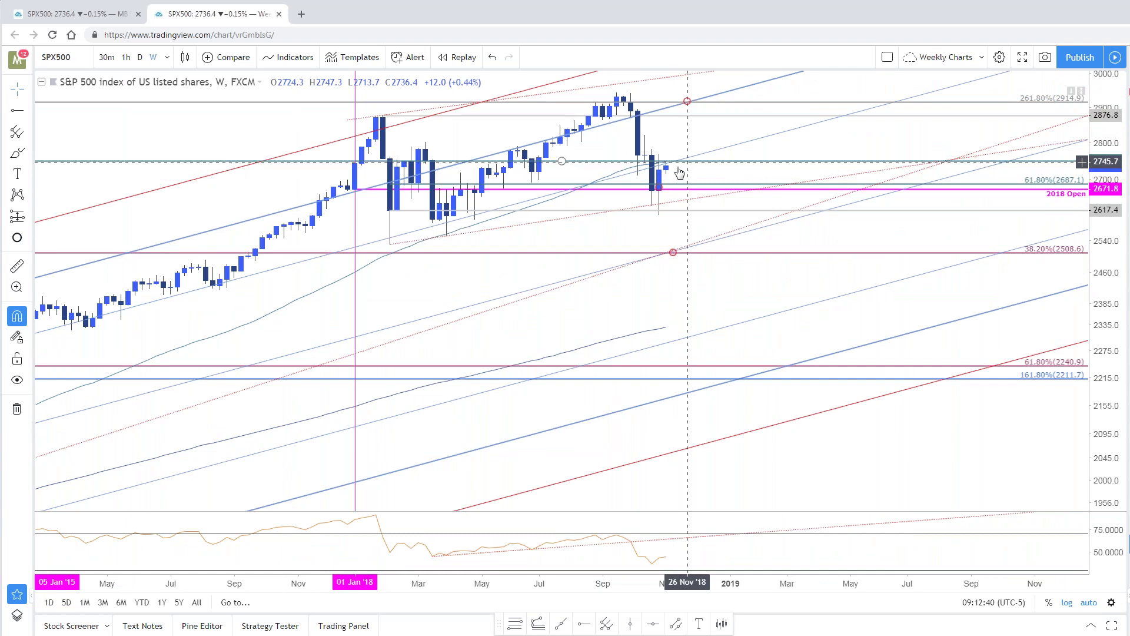
# Step: Check the length setting of the shorter moving average on the weekly SPX500 chart
pyautogui.doubleClick(618, 173)
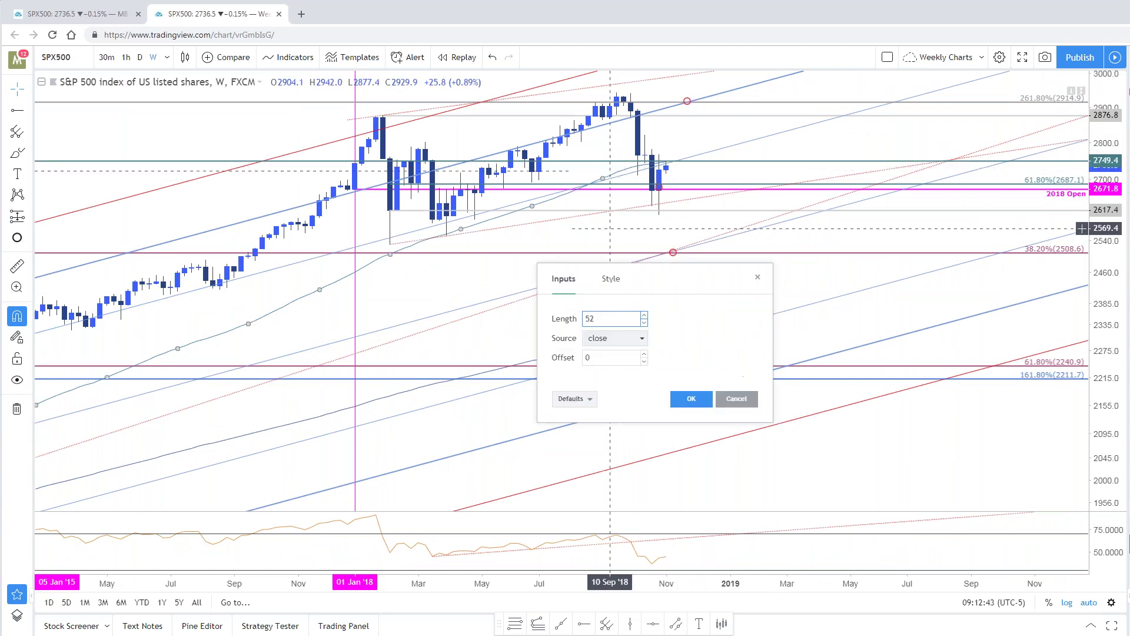
pyautogui.click(692, 398)
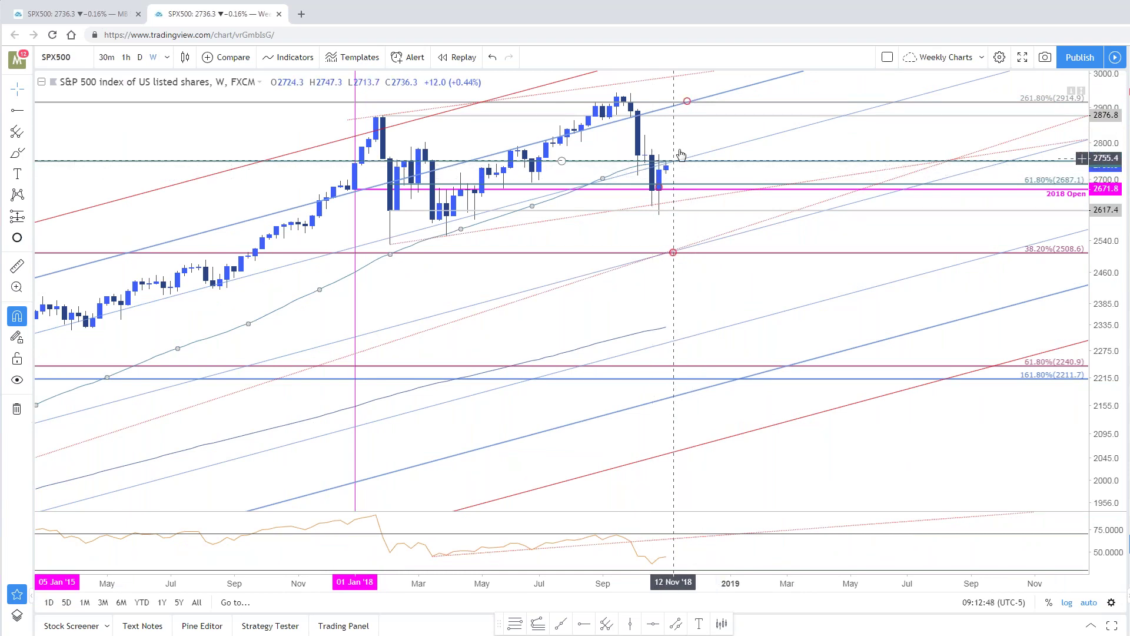
pyautogui.scroll(-3, 702, 158)
# Step: Maximize the 2-hour SPX500 chart in the MB Standard layout and examine price at the pitchfork support, the ~200DMA line and the 38.20% levels
pyautogui.click(79, 13)
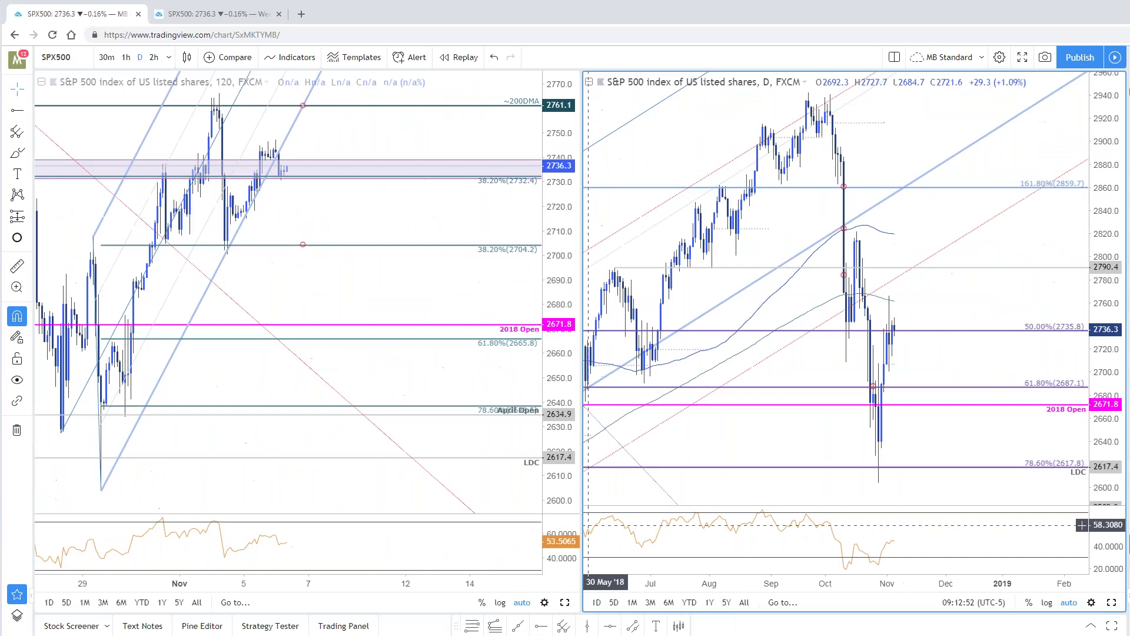
pyautogui.click(565, 602)
pyautogui.scroll(2, 867, 355)
pyautogui.scroll(-2, 1082, 354)
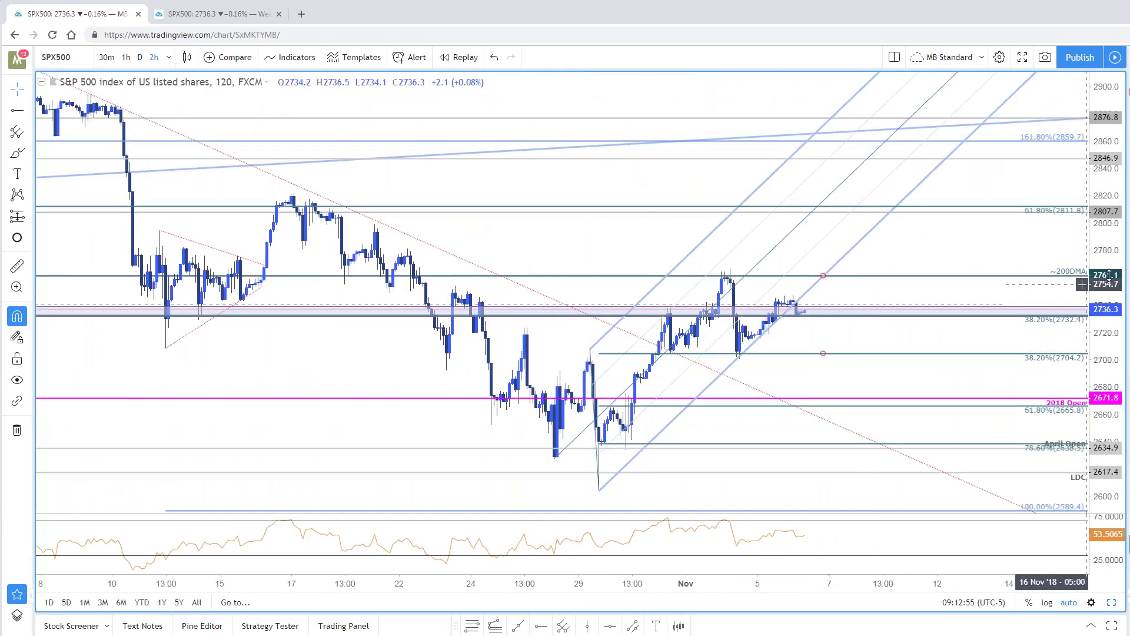
pyautogui.scroll(-2, 946, 242)
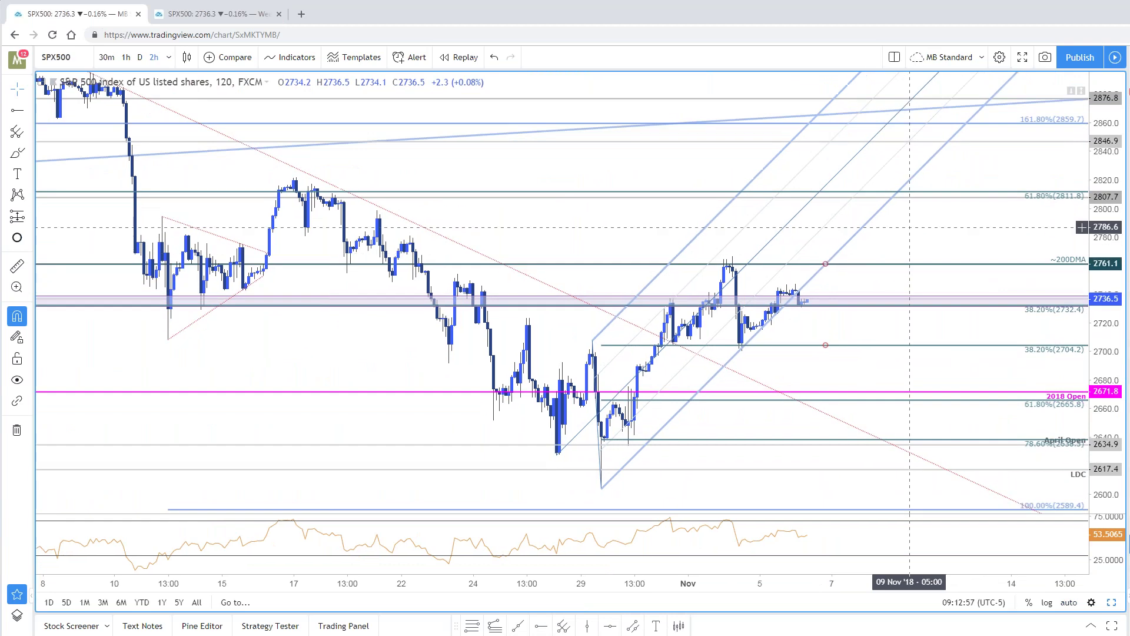
pyautogui.moveTo(948, 238); pyautogui.dragTo(945, 243)
pyautogui.moveTo(1108, 270)
pyautogui.mouseDown()
pyautogui.moveTo(1109, 256)
pyautogui.moveTo(1107, 279)
pyautogui.mouseUp()
pyautogui.hscroll(2, 1081, 279)
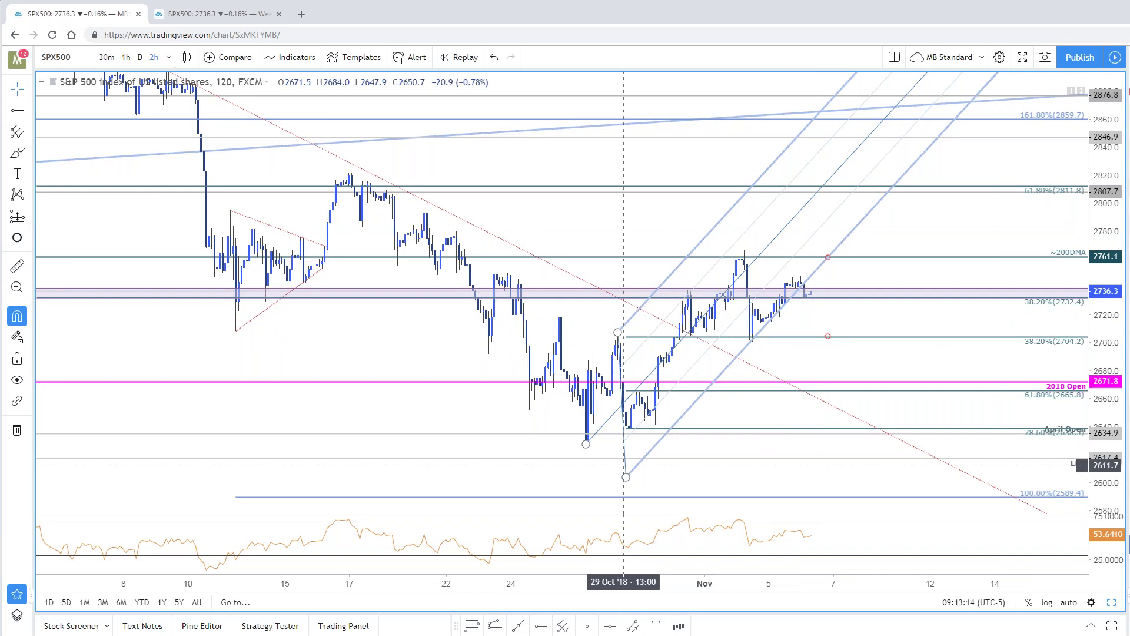
# Step: Draw a pitchfork from the 24 October low at 2651.7 to the 2723.2 high and 2603.8 low, and remove the older steeper pitchfork
pyautogui.click(529, 409)
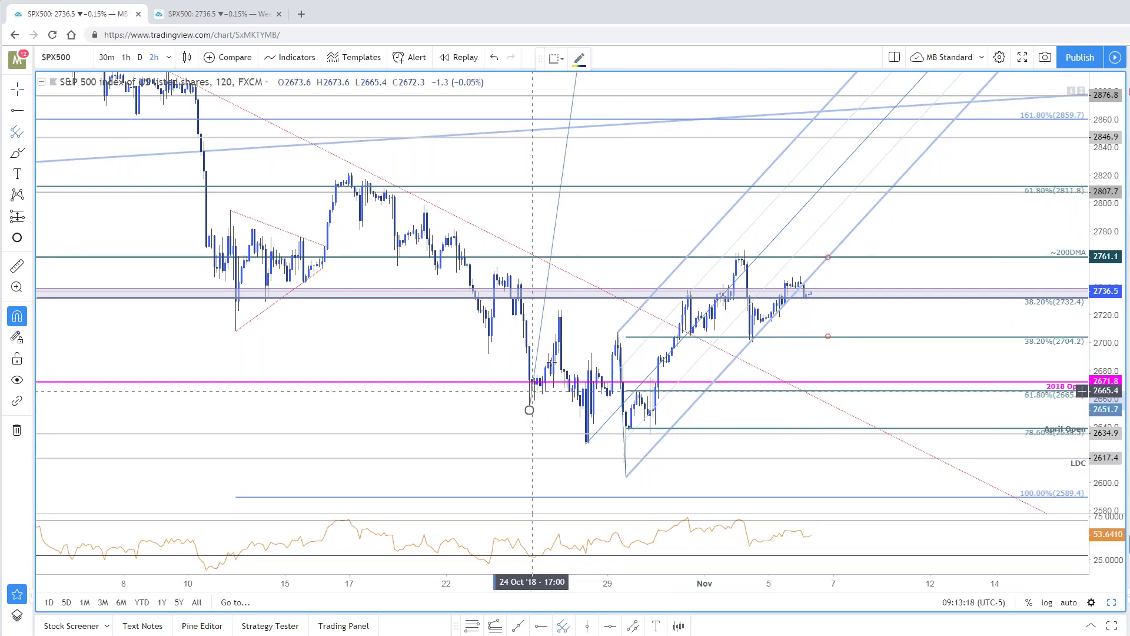
pyautogui.click(561, 310)
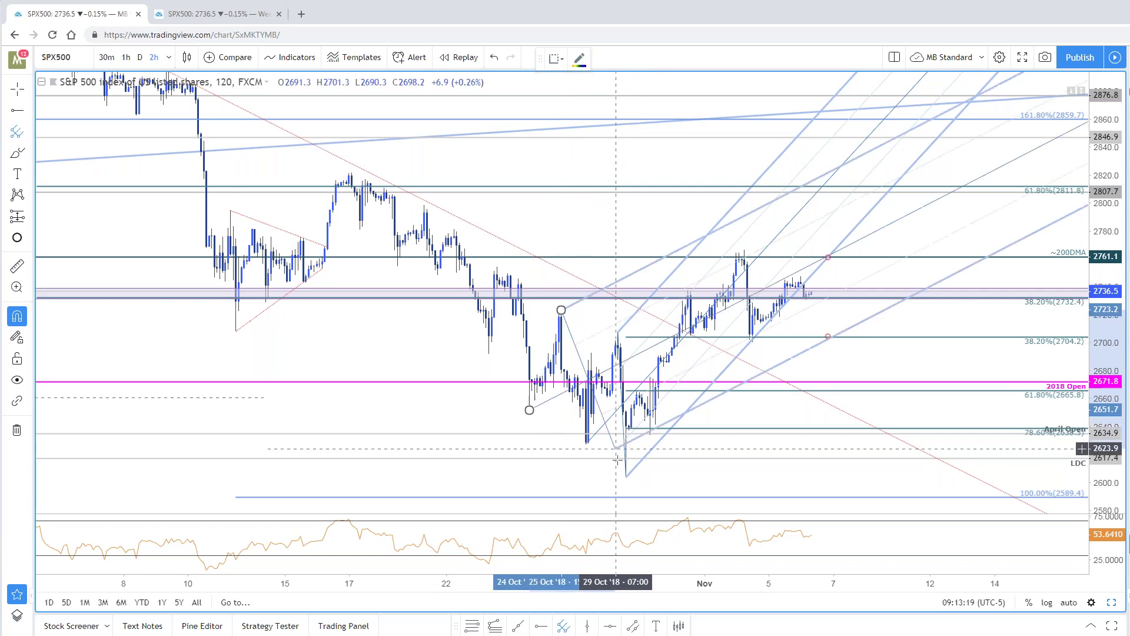
pyautogui.click(625, 477)
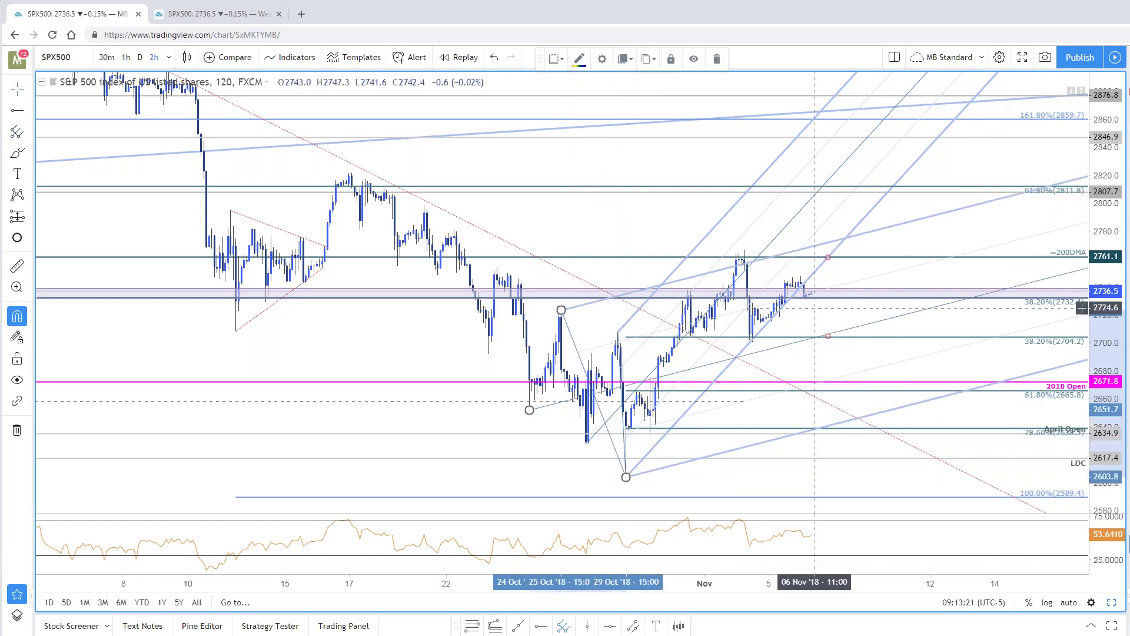
pyautogui.press('Delete')
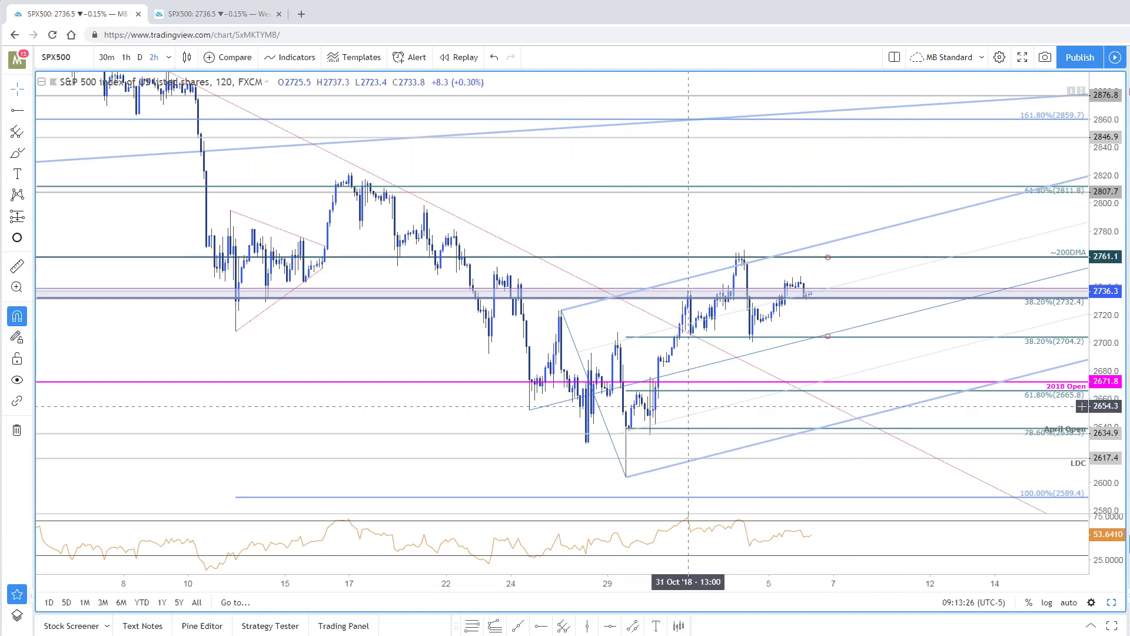
# Step: Move the pitchfork's third anchor to the 30 October low at 2633.8 and review its line level settings
pyautogui.moveTo(626, 477); pyautogui.dragTo(650, 435)
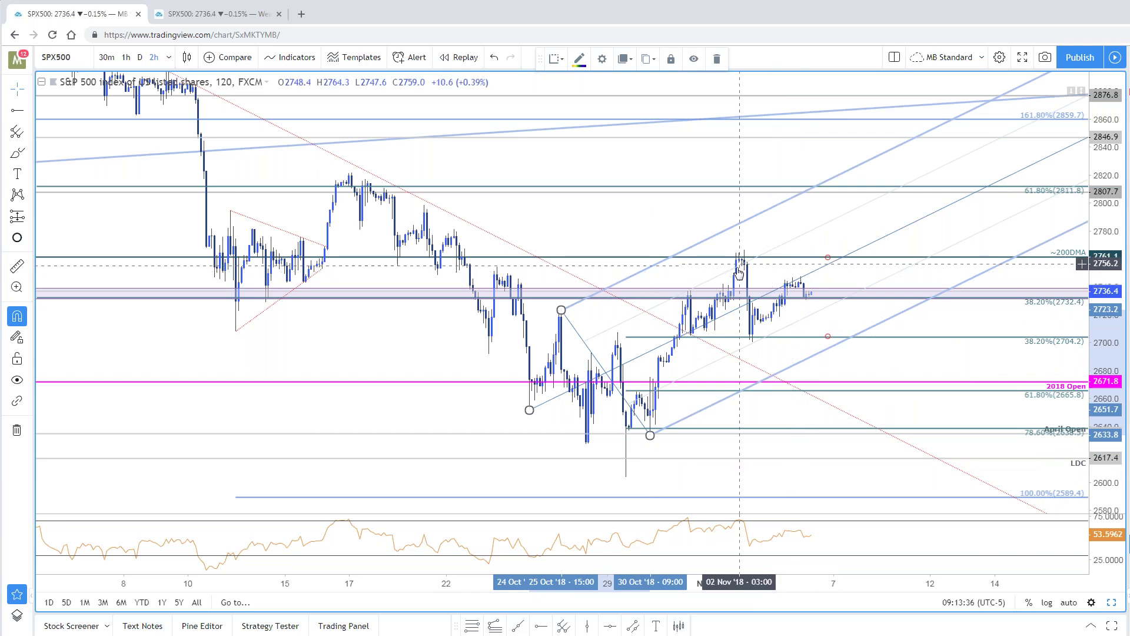
pyautogui.doubleClick(779, 253)
pyautogui.moveTo(699, 185); pyautogui.dragTo(404, 169)
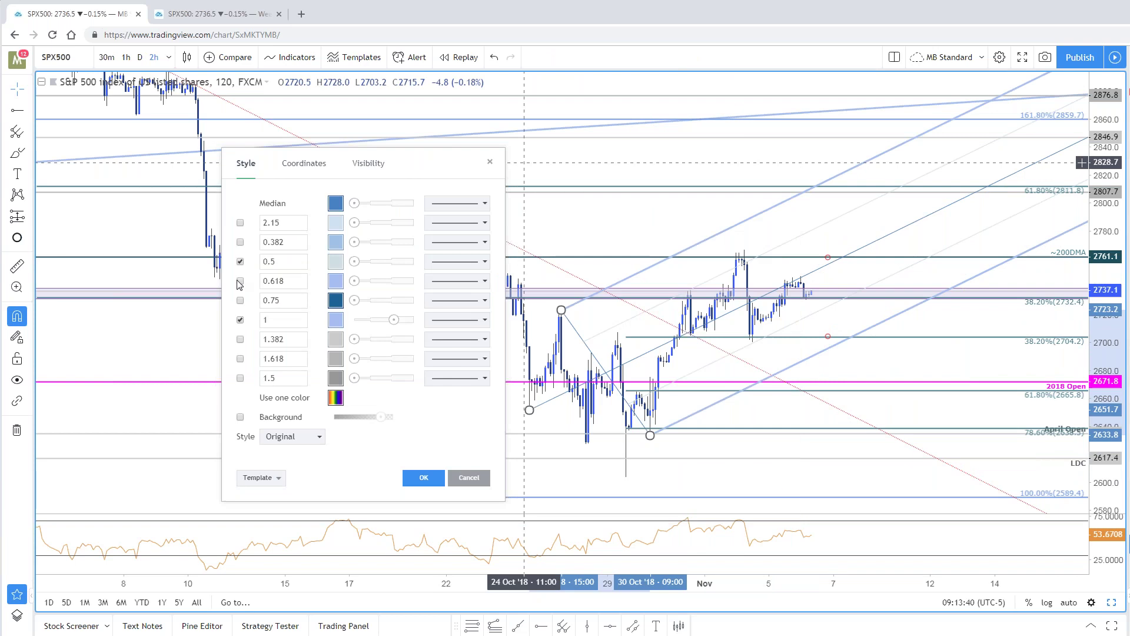
pyautogui.click(240, 282)
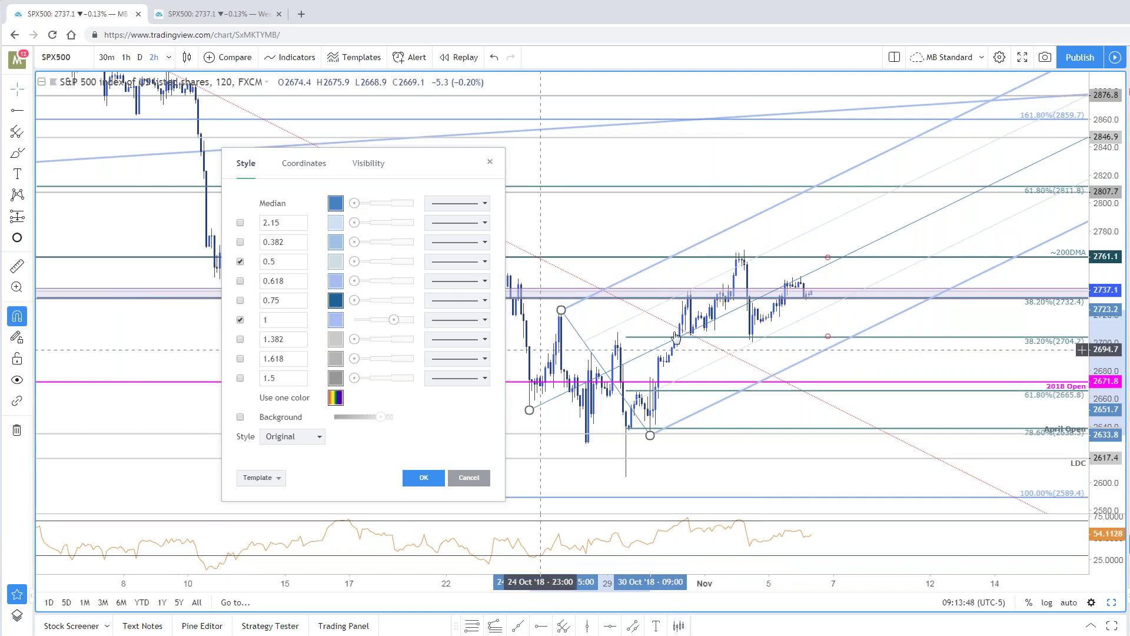
# Step: Move the circle marker on the ~200DMA line to the pitchfork's median line and restore the side-by-side chart layout
pyautogui.click(831, 266)
pyautogui.moveTo(831, 267); pyautogui.dragTo(846, 265)
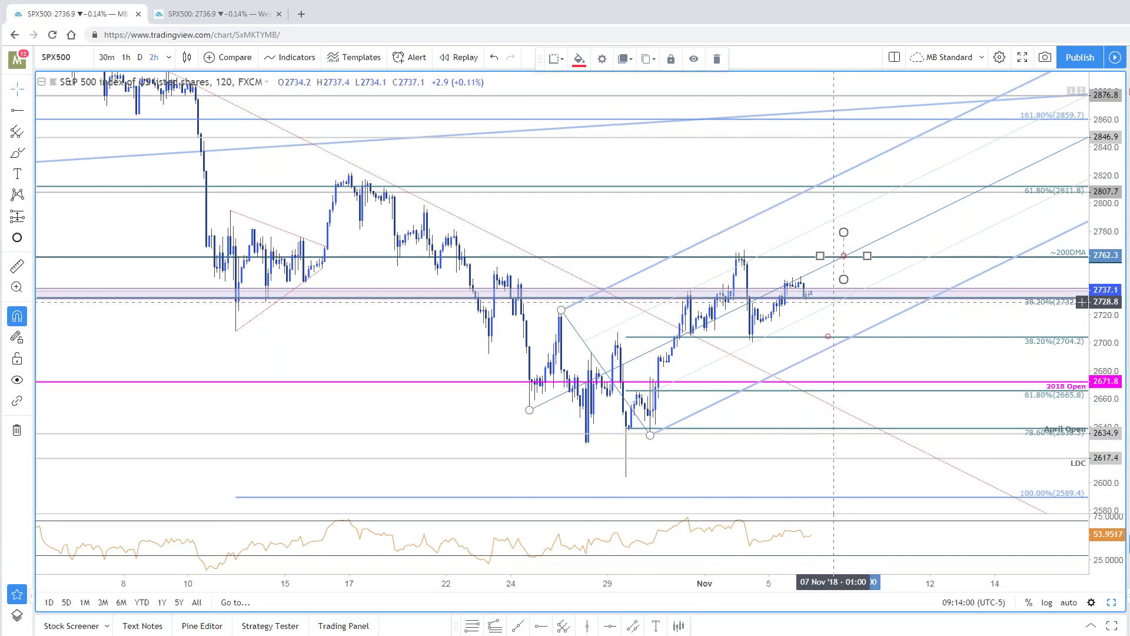
pyautogui.moveTo(953, 322)
pyautogui.mouseDown()
pyautogui.moveTo(893, 328)
pyautogui.moveTo(894, 317)
pyautogui.mouseUp()
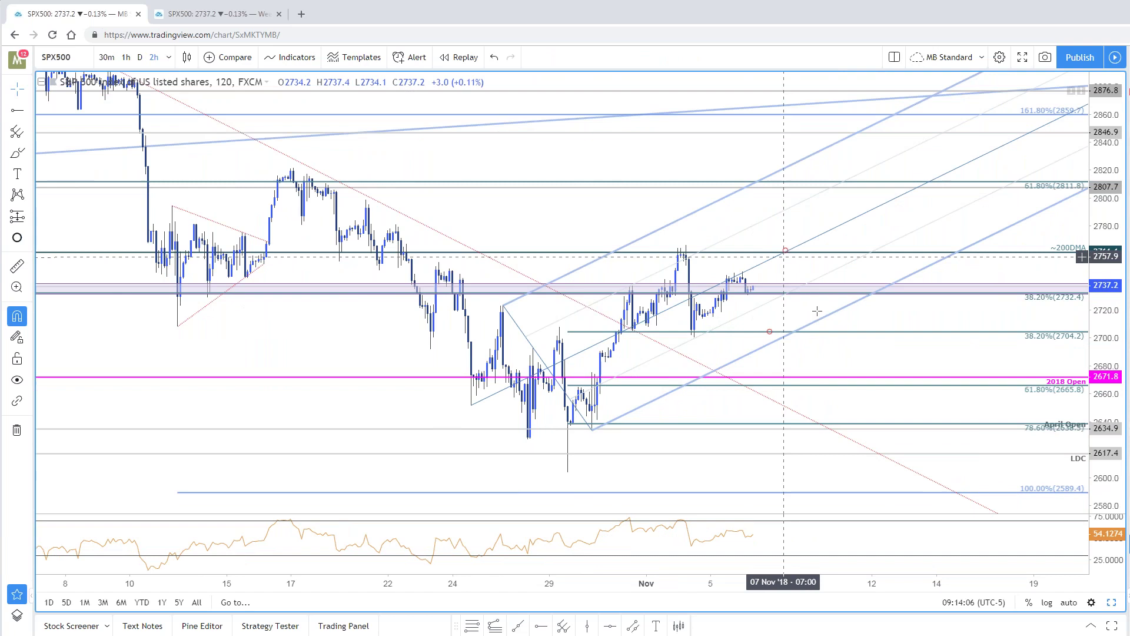
pyautogui.click(1111, 602)
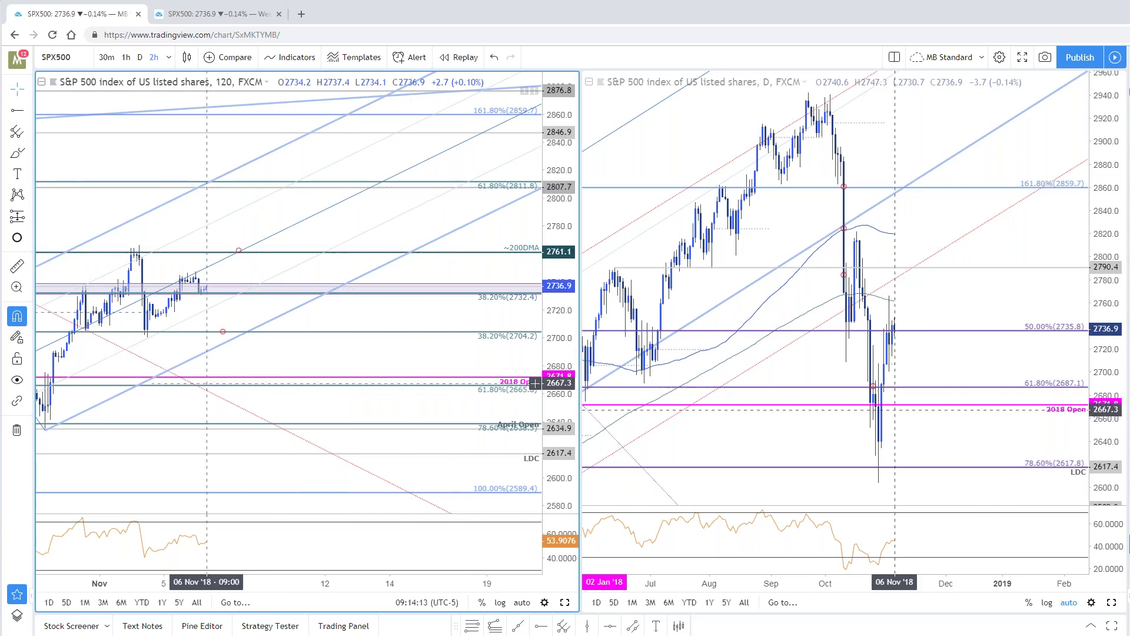
# Step: Examine 2-hour SPX500 price between the ~200DMA line and pitchfork support, and the daily chart down to the 2018 Close Low
pyautogui.moveTo(435, 230); pyautogui.dragTo(622, 247)
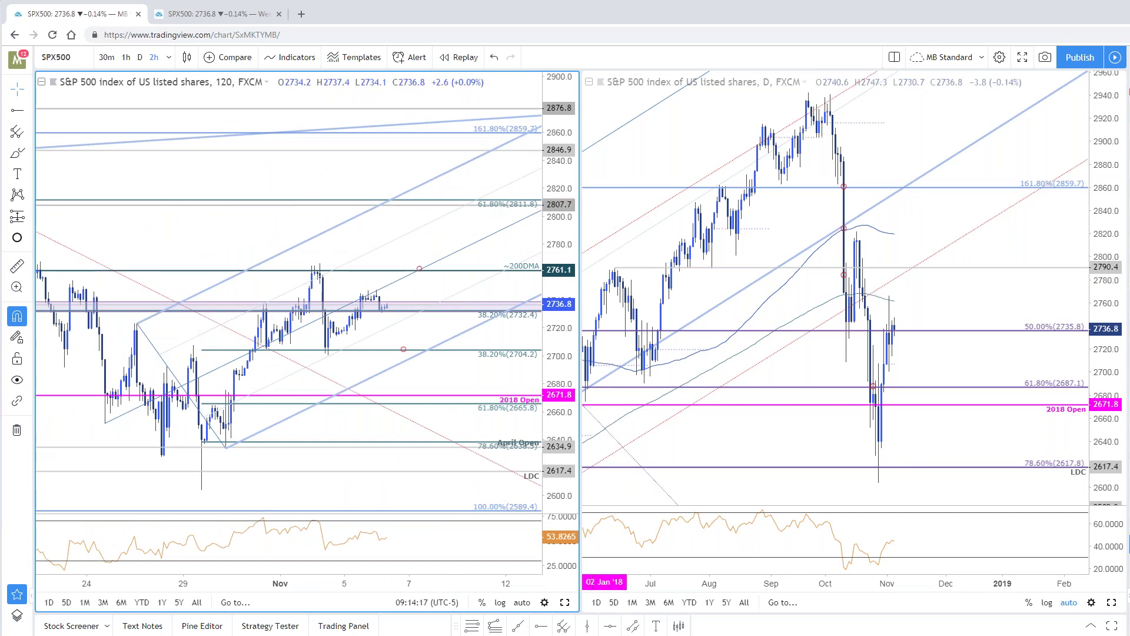
pyautogui.scroll(-5, 493, 214)
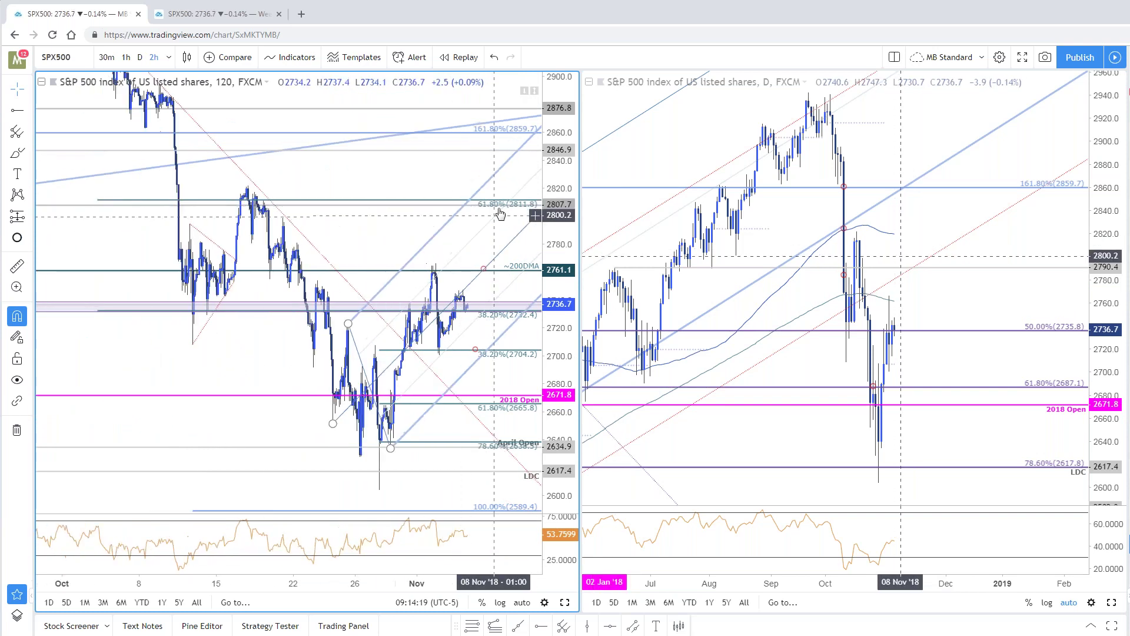
pyautogui.scroll(2, 442, 263)
pyautogui.scroll(4, 443, 263)
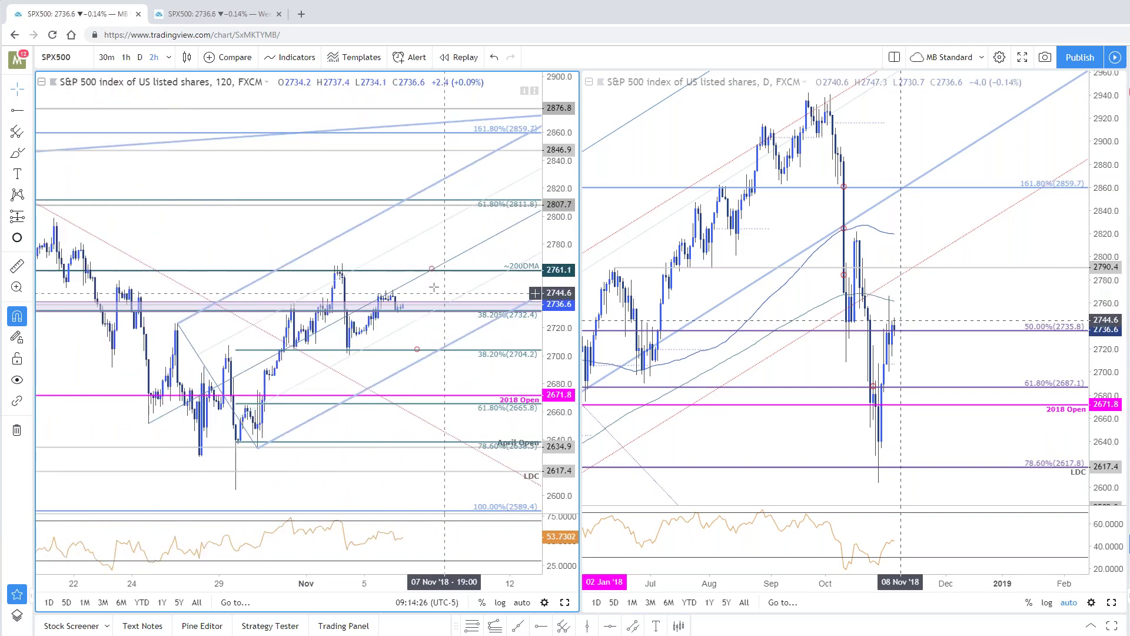
pyautogui.moveTo(446, 293); pyautogui.dragTo(459, 253)
pyautogui.scroll(3, 459, 253)
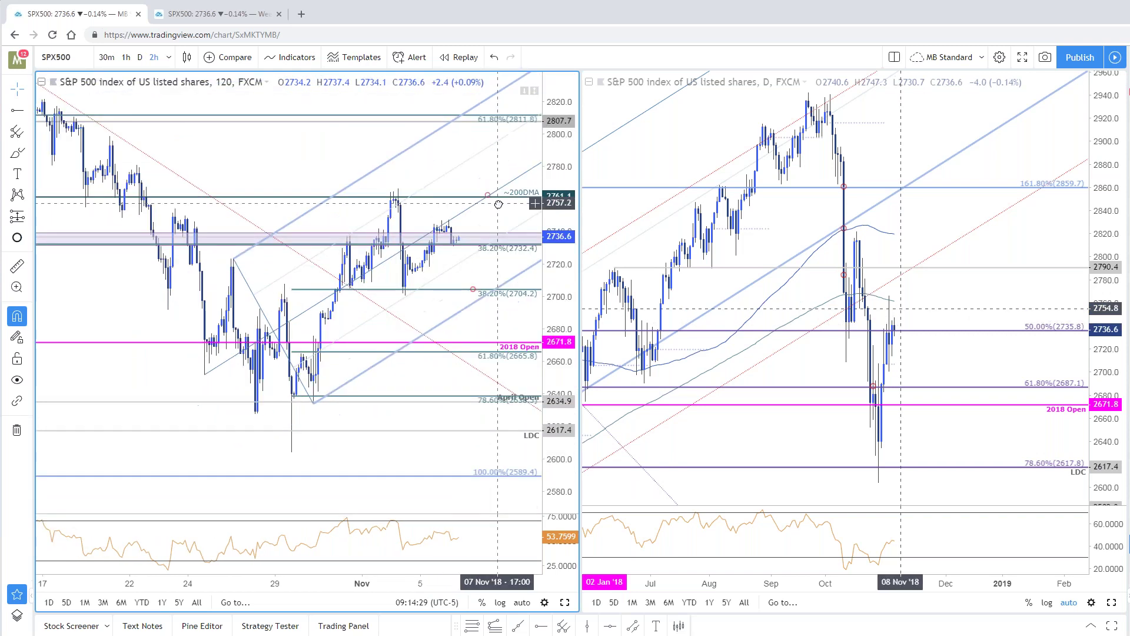
pyautogui.scroll(-1, 525, 433)
pyautogui.moveTo(931, 307); pyautogui.dragTo(994, 302)
pyautogui.moveTo(1119, 291); pyautogui.dragTo(1118, 369)
pyautogui.moveTo(1000, 278); pyautogui.dragTo(1052, 264)
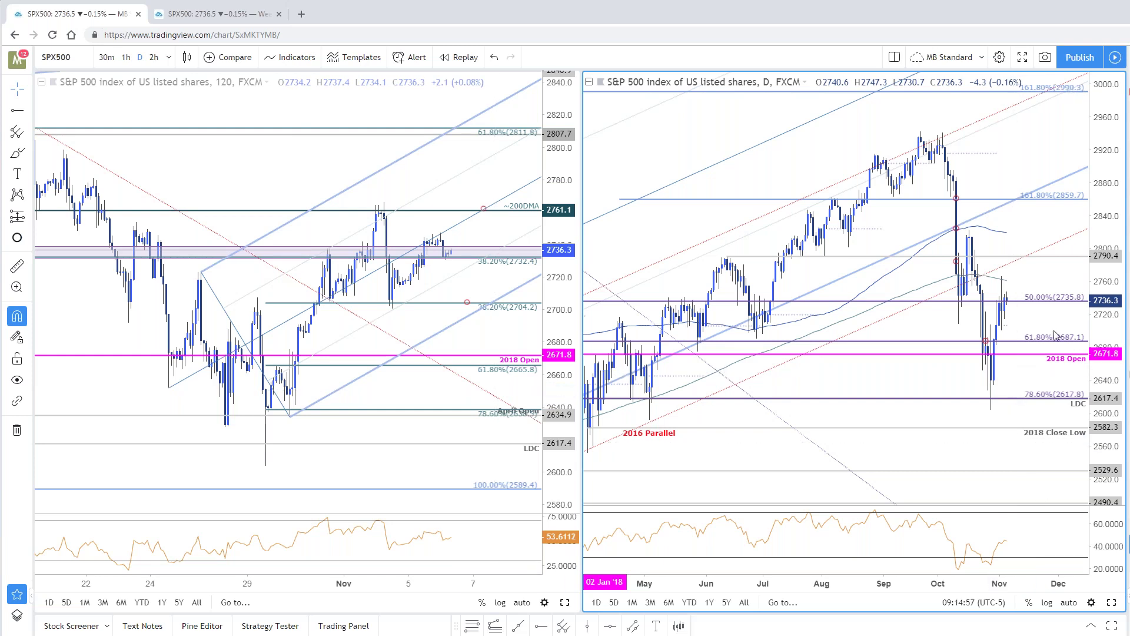
pyautogui.moveTo(487, 176); pyautogui.dragTo(482, 178)
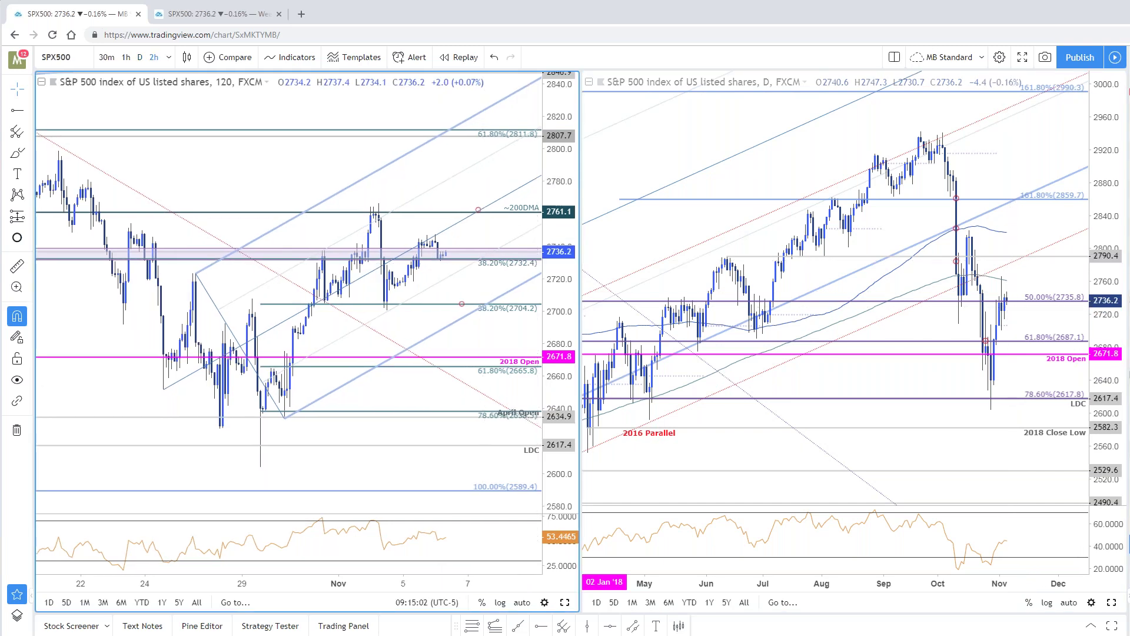
# Step: Switch to EURCAD and maximize its daily chart, showing the price range from the 2018 start to the current pitchfork
pyautogui.click(1129, 544)
pyautogui.click(983, 243)
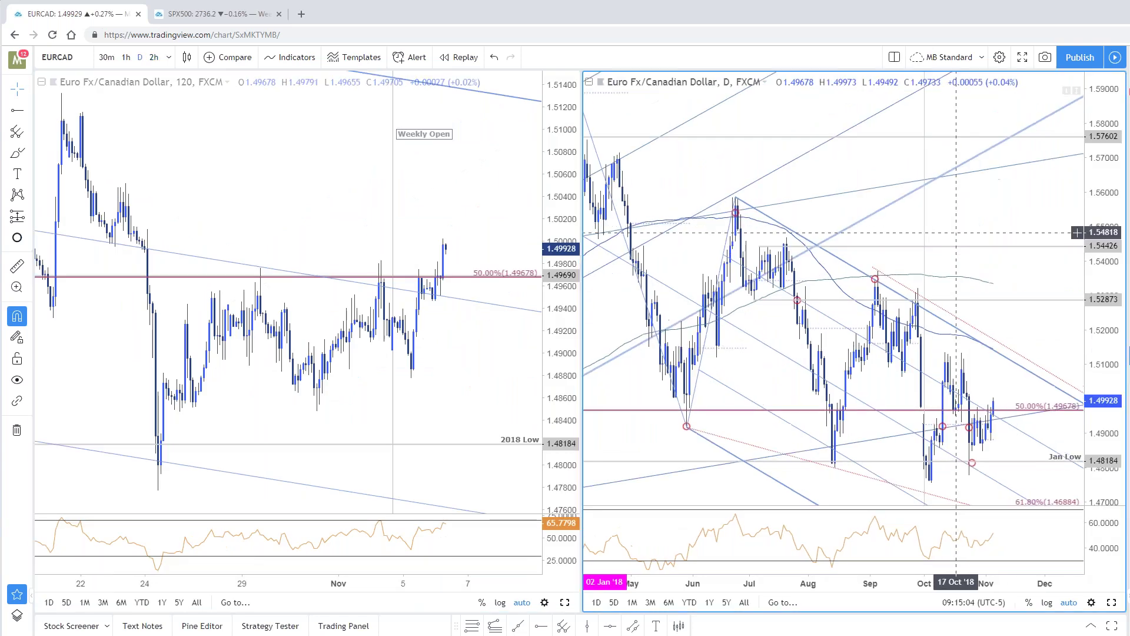
pyautogui.click(1112, 604)
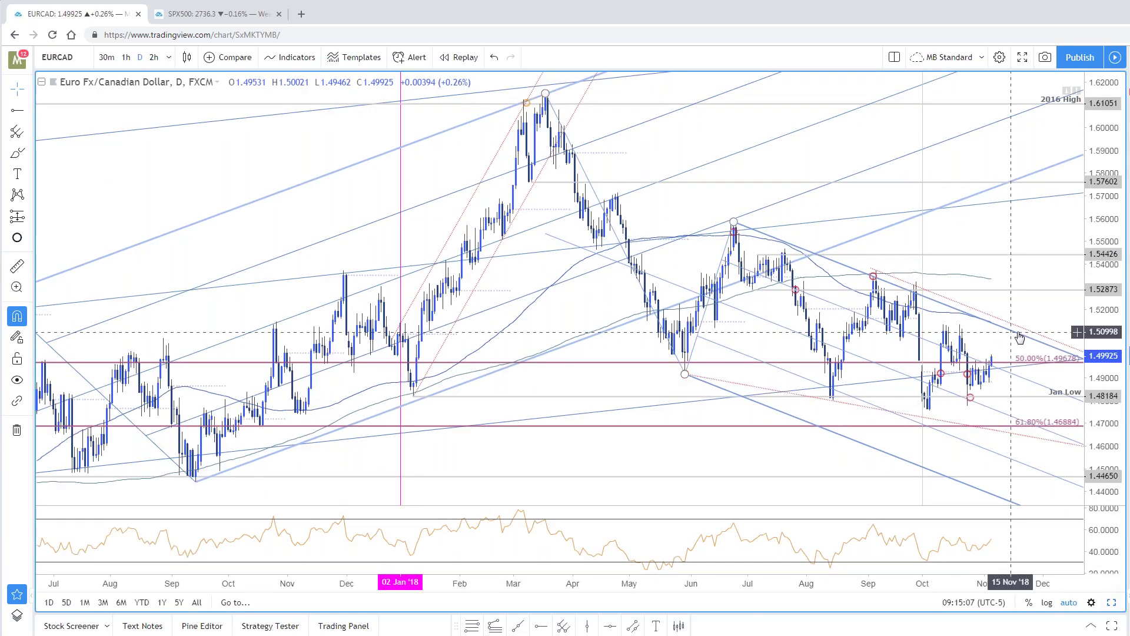
pyautogui.moveTo(1001, 265); pyautogui.dragTo(799, 284)
pyautogui.moveTo(1103, 263); pyautogui.dragTo(1102, 302)
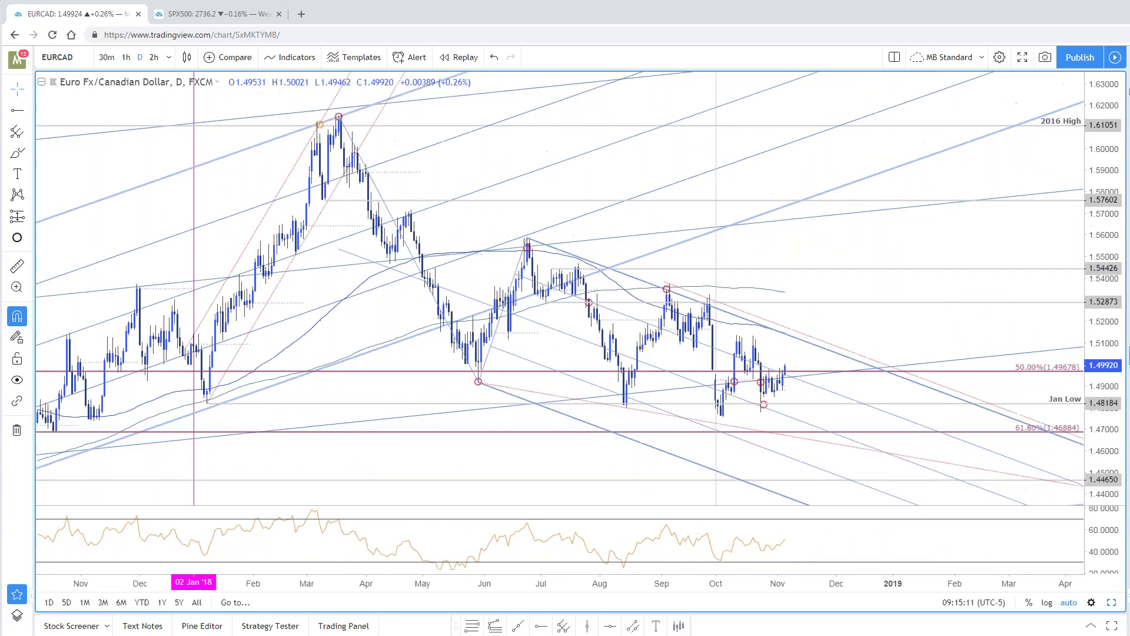
pyautogui.moveTo(907, 338); pyautogui.dragTo(871, 325)
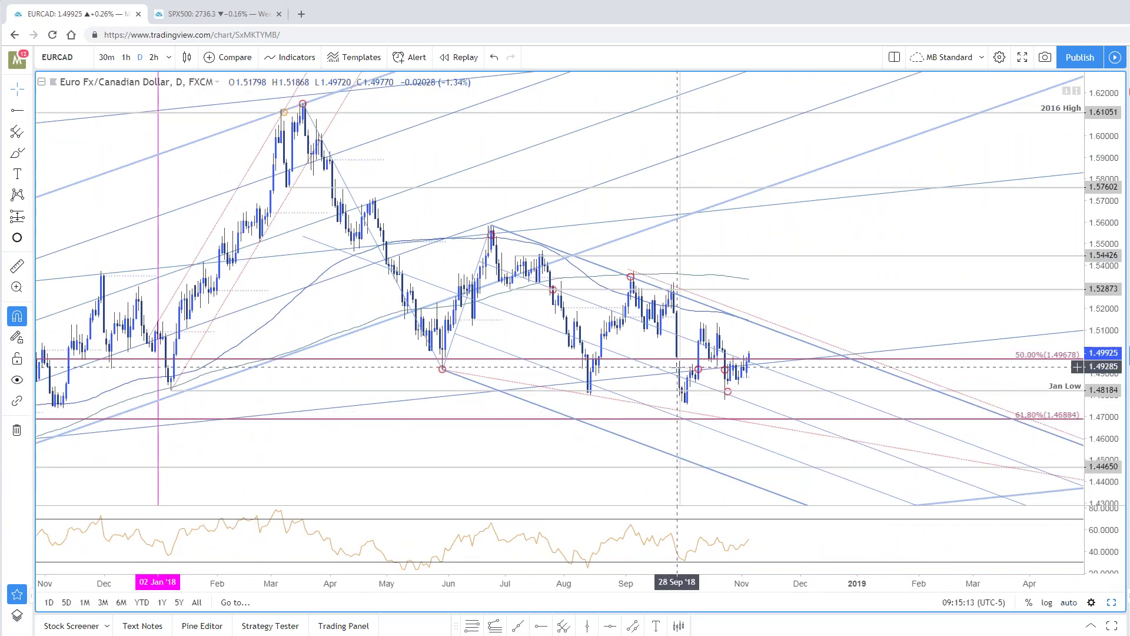
# Step: Move the vertical line from early to November's start, and the circle marker to where the moving average meets the falling pitchfork near 1.5136
pyautogui.moveTo(684, 245); pyautogui.dragTo(743, 253)
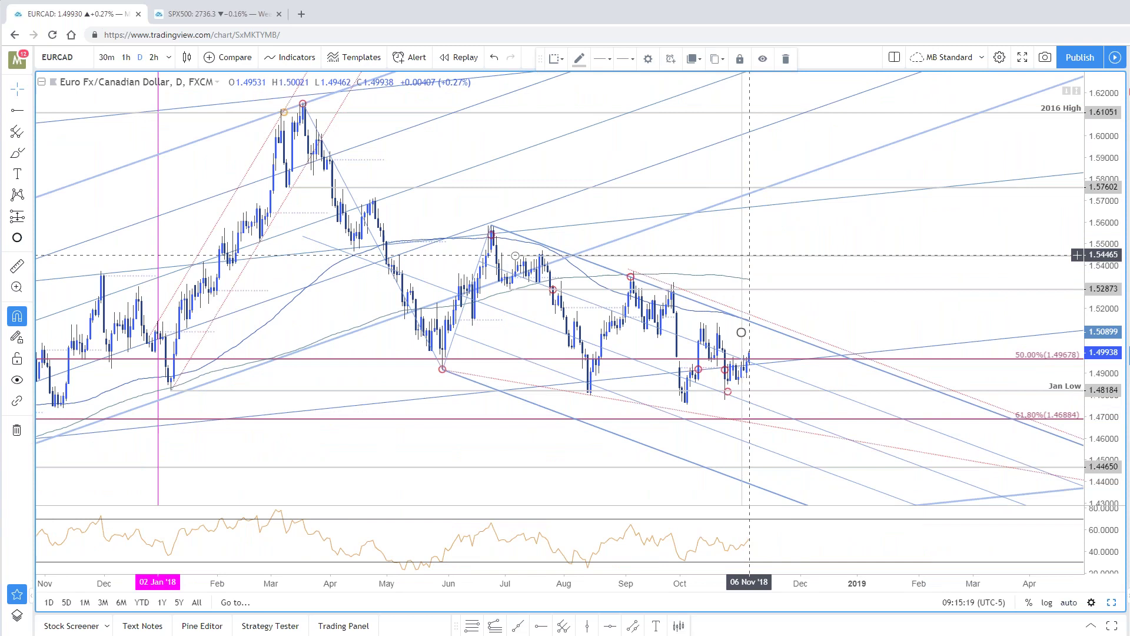
pyautogui.click(855, 303)
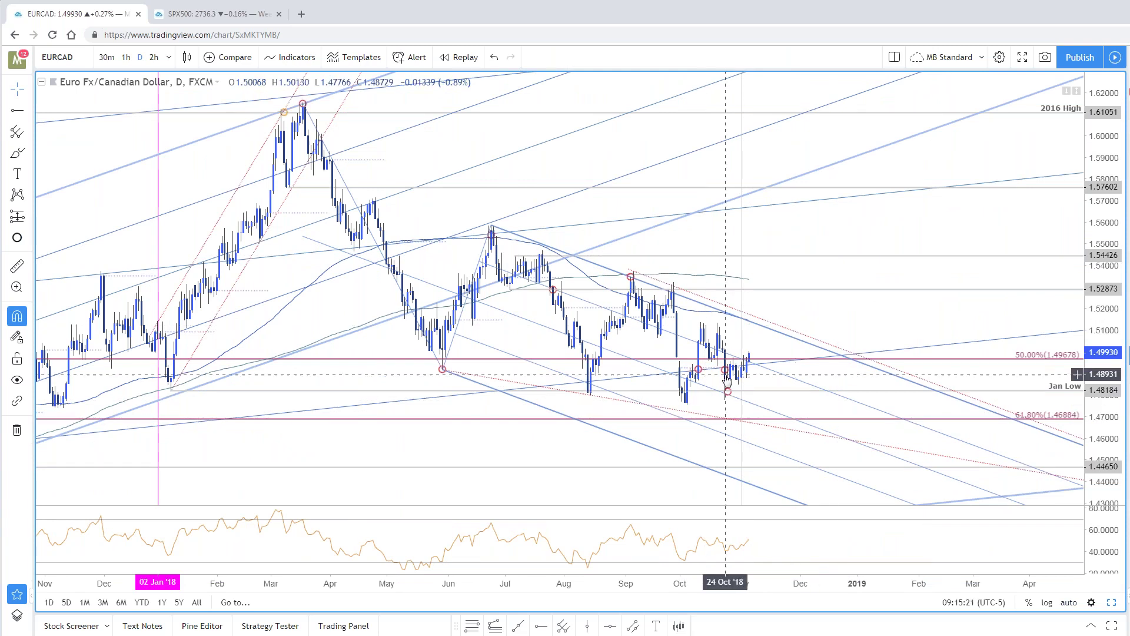
pyautogui.moveTo(726, 378)
pyautogui.mouseDown()
pyautogui.moveTo(742, 353)
pyautogui.moveTo(726, 343)
pyautogui.mouseUp()
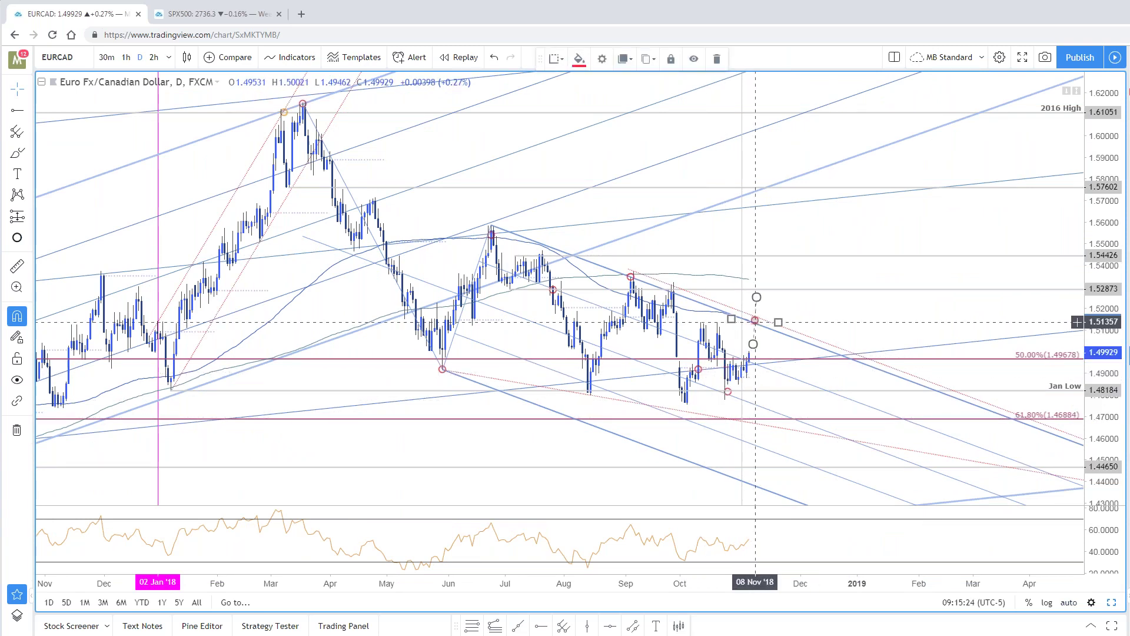
pyautogui.click(707, 309)
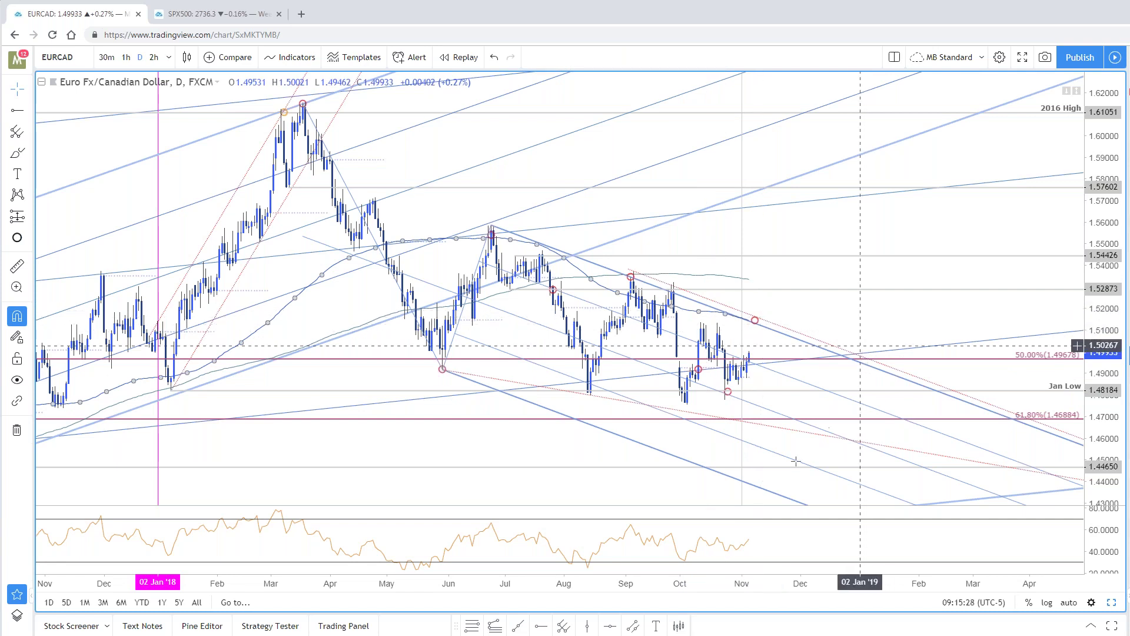
# Step: Draw a Fibonacci retracement from the 6 September high at 1.53713 to the 4 October low at 1.47548
pyautogui.click(472, 625)
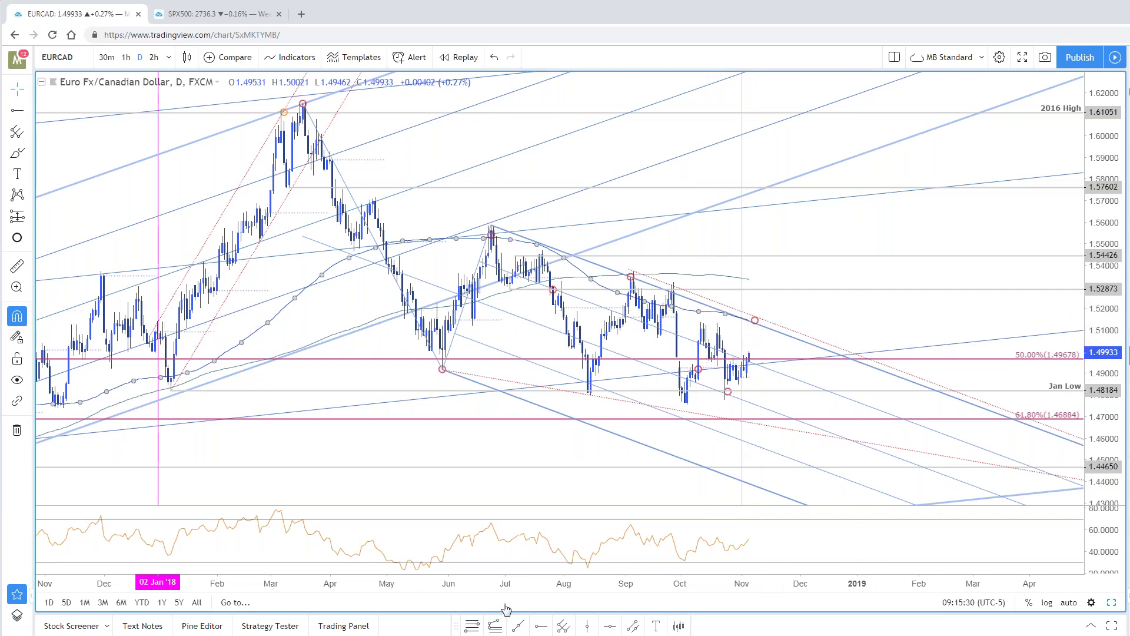
pyautogui.click(632, 273)
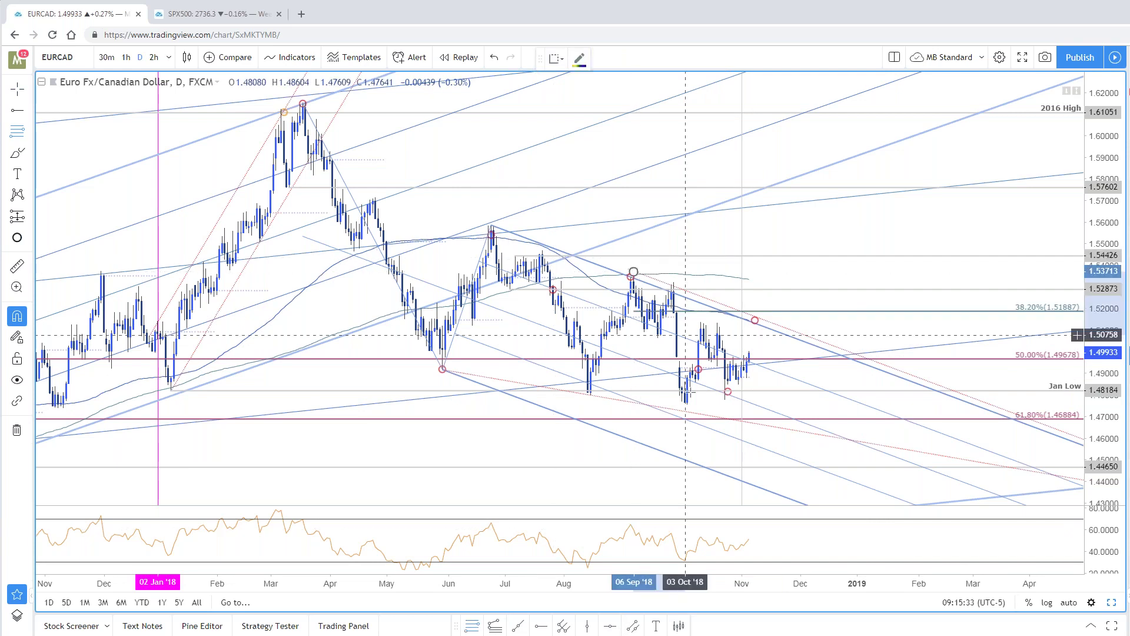
pyautogui.click(686, 404)
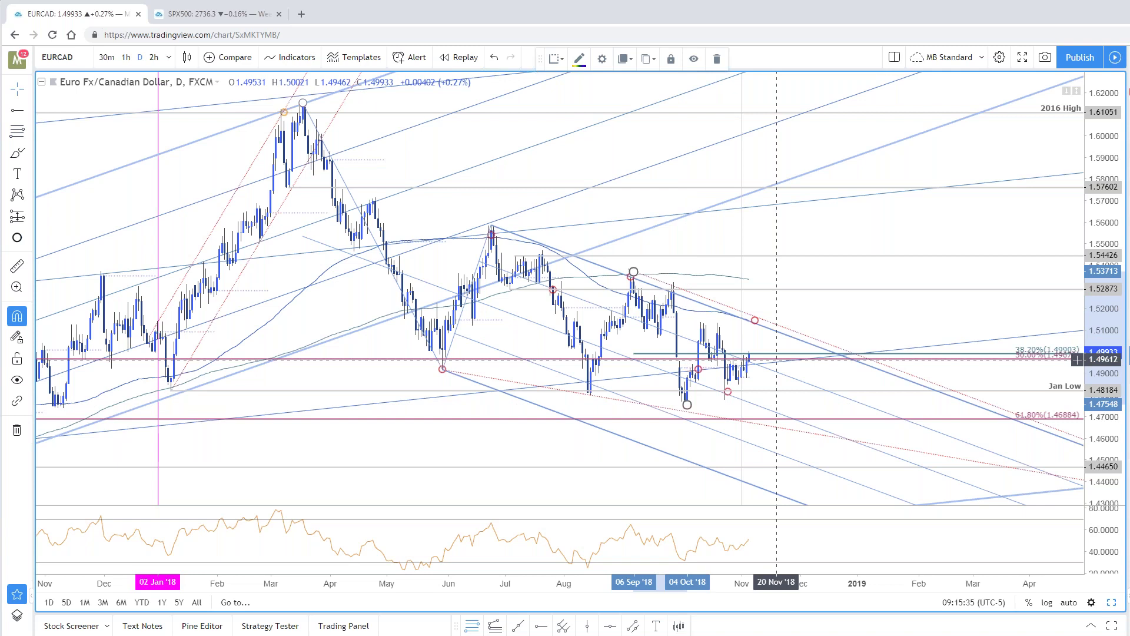
# Step: Show only the 0.618 level of the new retracement and align the circle marker with it at 1.51358
pyautogui.doubleClick(780, 355)
pyautogui.click(519, 319)
pyautogui.click(519, 299)
pyautogui.click(518, 279)
pyautogui.click(519, 299)
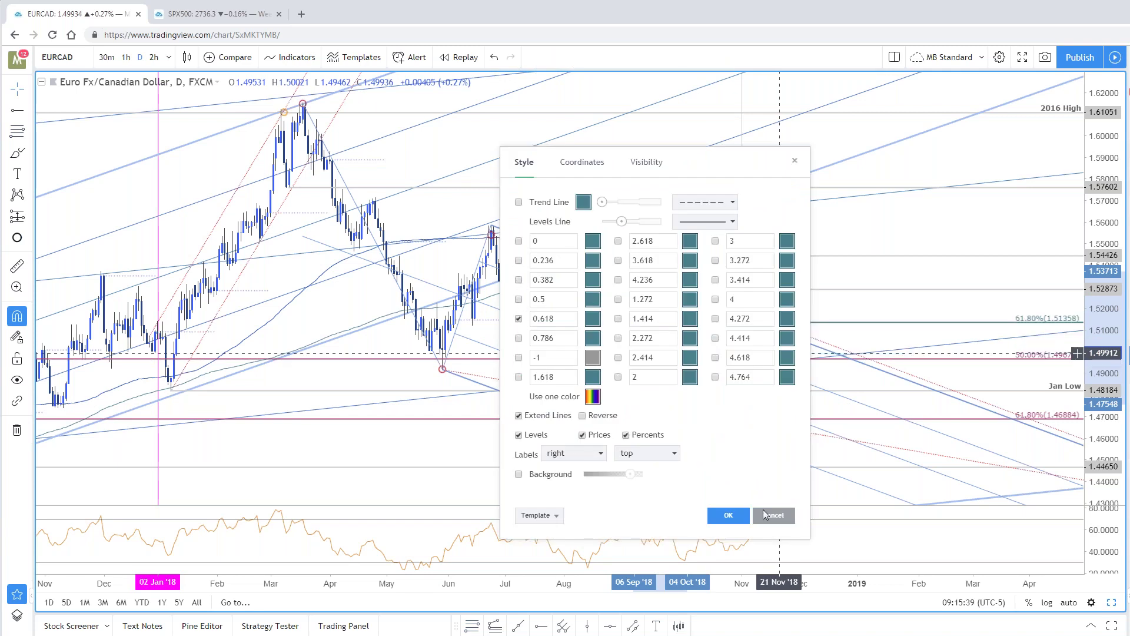
pyautogui.click(728, 515)
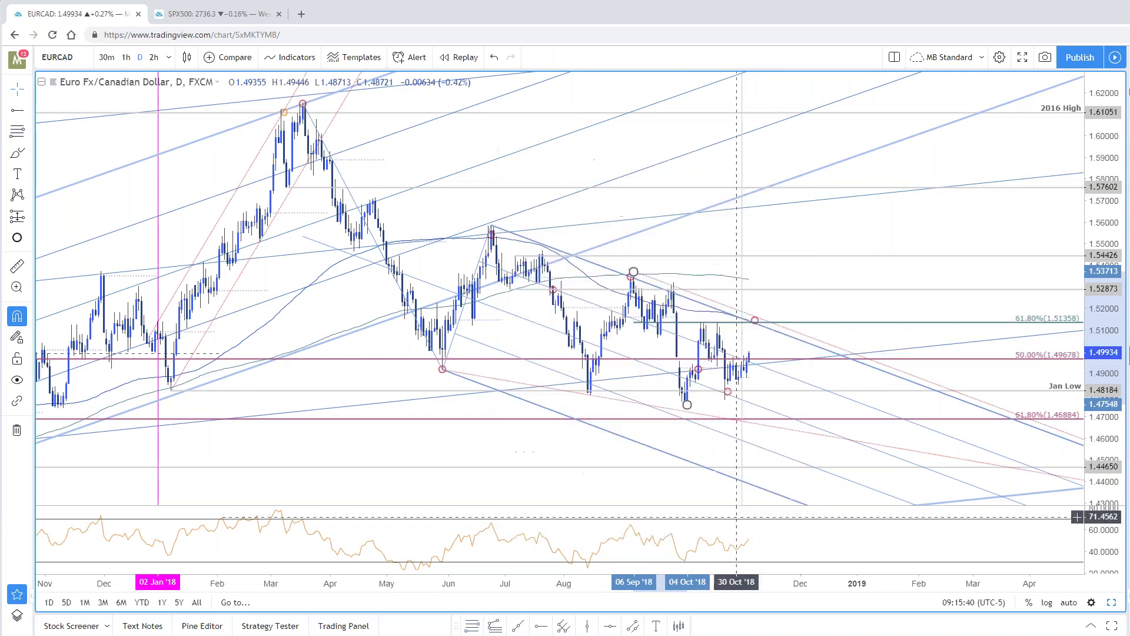
pyautogui.click(755, 322)
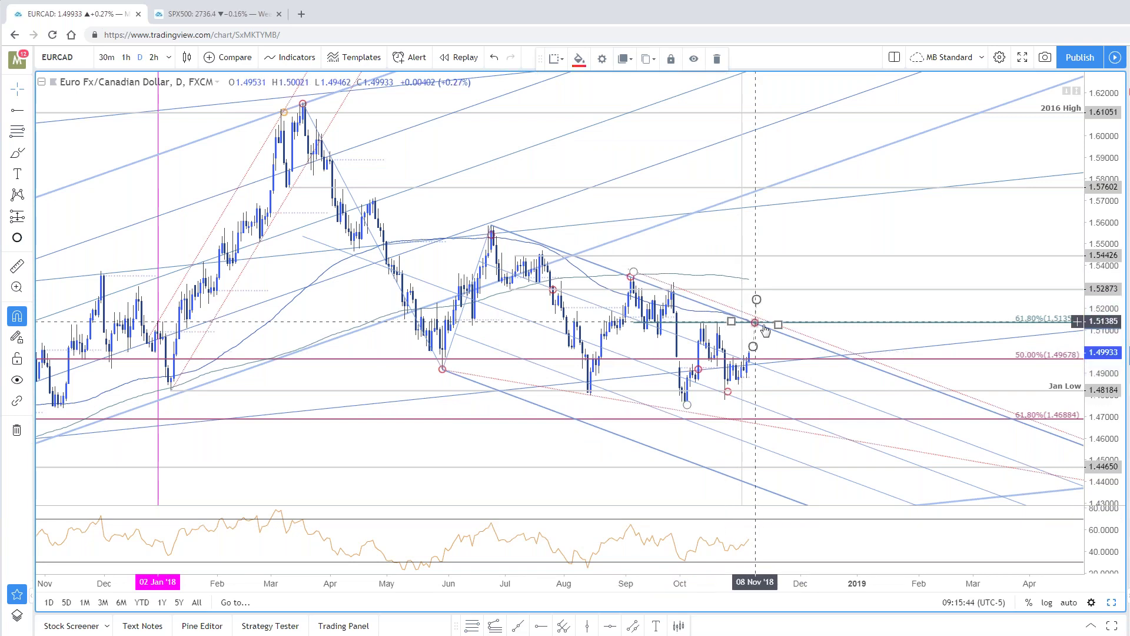
pyautogui.click(806, 351)
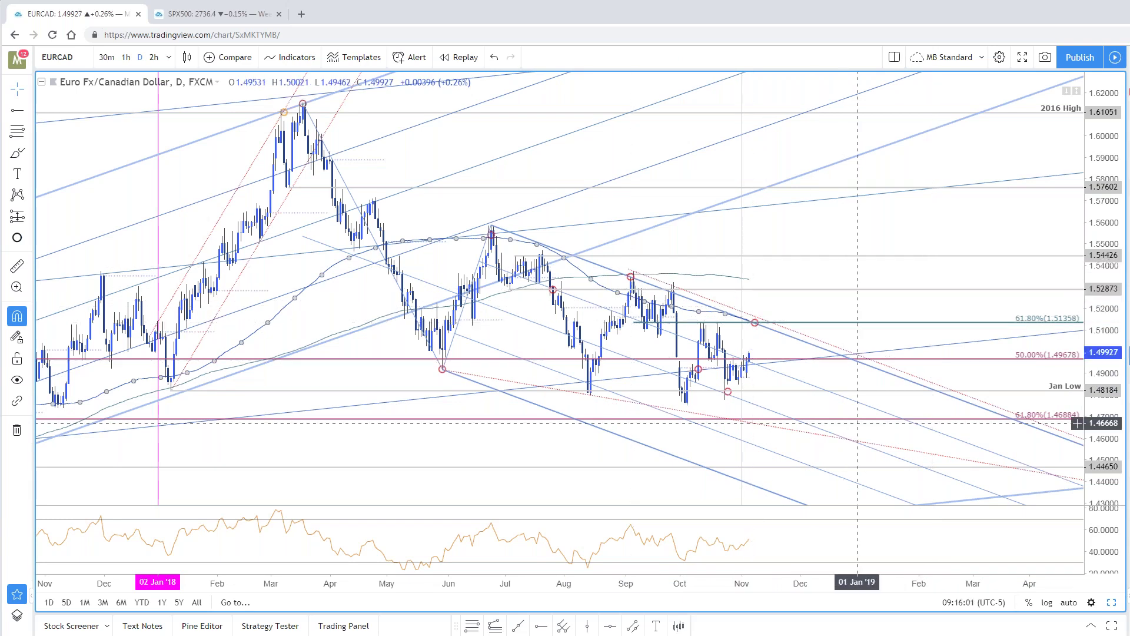
# Step: Try to draw a trend line from the late September high through the late October high on the daily EURCAD chart
pyautogui.scroll(1, 873, 349)
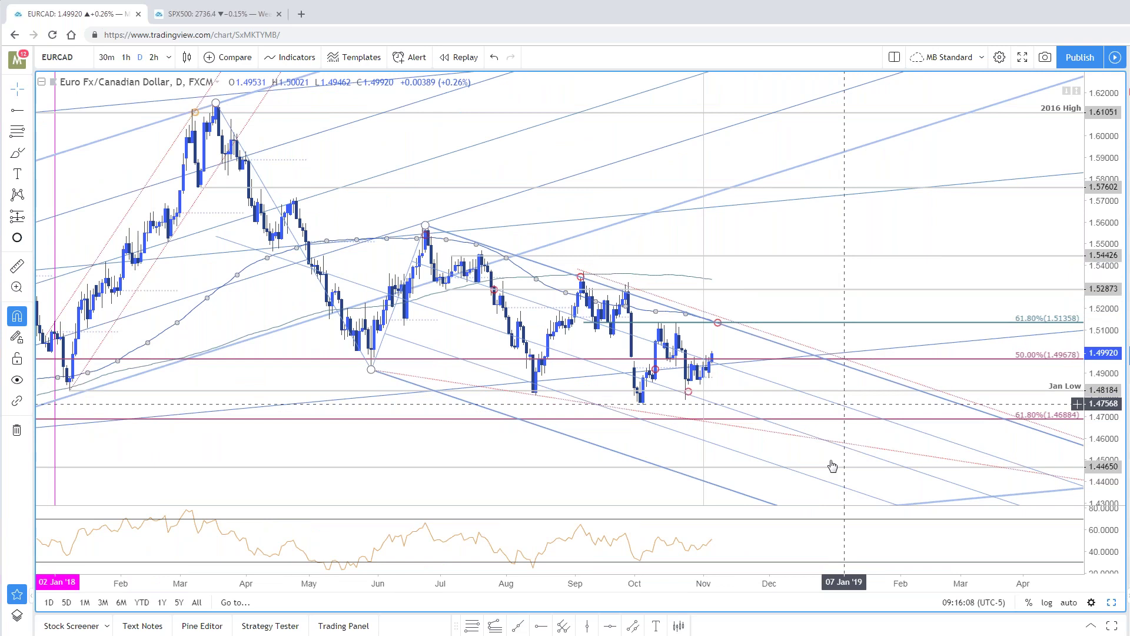
pyautogui.click(518, 626)
pyautogui.click(628, 282)
pyautogui.click(676, 323)
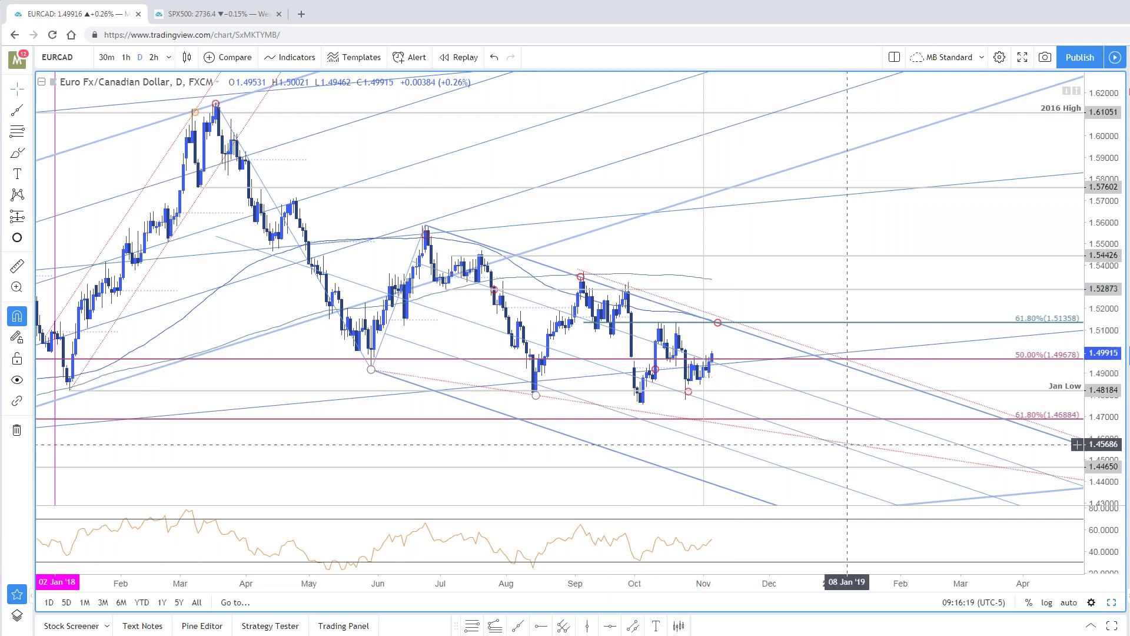
# Step: Leave the maximized daily view, maximize the 2-hour EURCAD chart and change its interval to 240 minutes
pyautogui.click(1111, 602)
pyautogui.click(564, 602)
pyautogui.write('240')
pyautogui.press('Return')
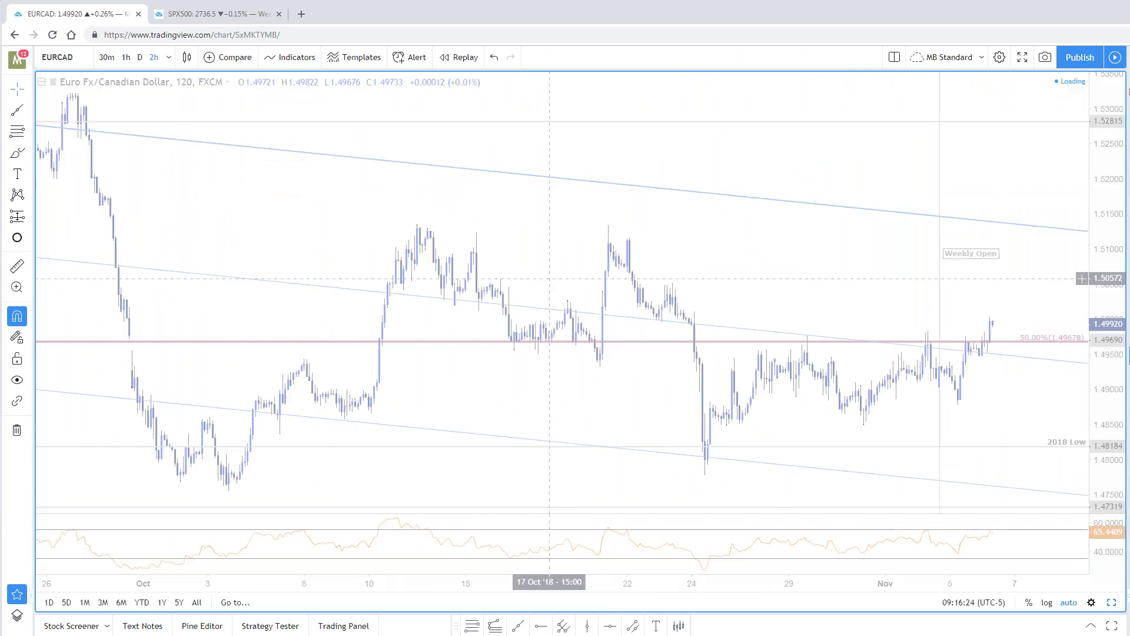
# Step: Shift the descending pitchfork slightly so its anchors sit at the 30 May low at 1.49170 and the 25 June high at 1.55864
pyautogui.scroll(-2, 667, 294)
pyautogui.scroll(-4, 731, 255)
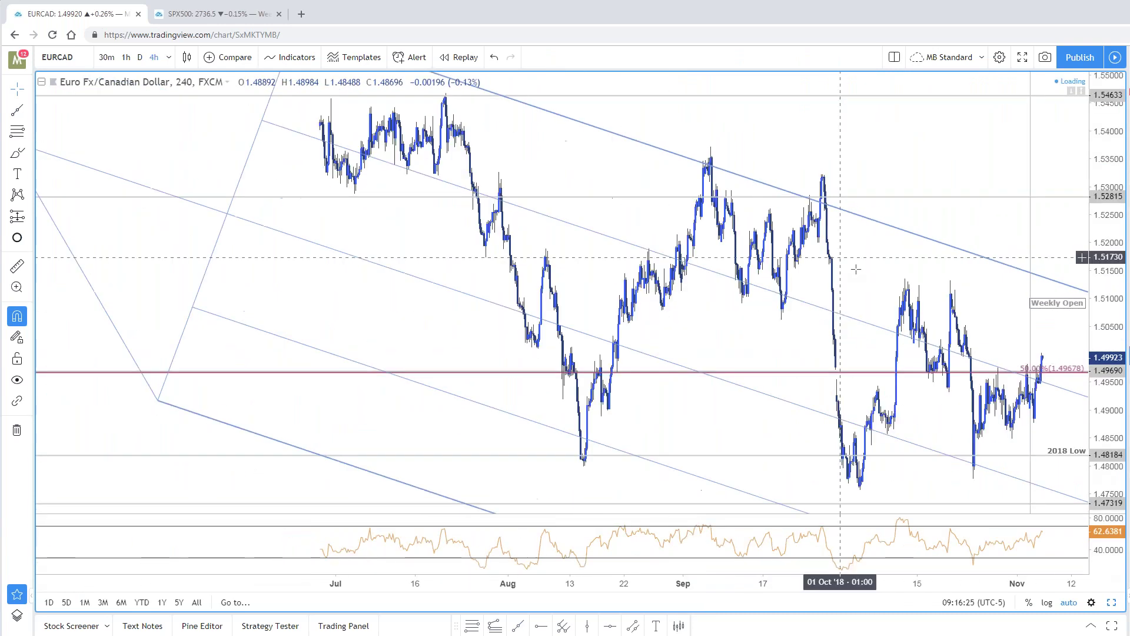
pyautogui.scroll(-2, 902, 392)
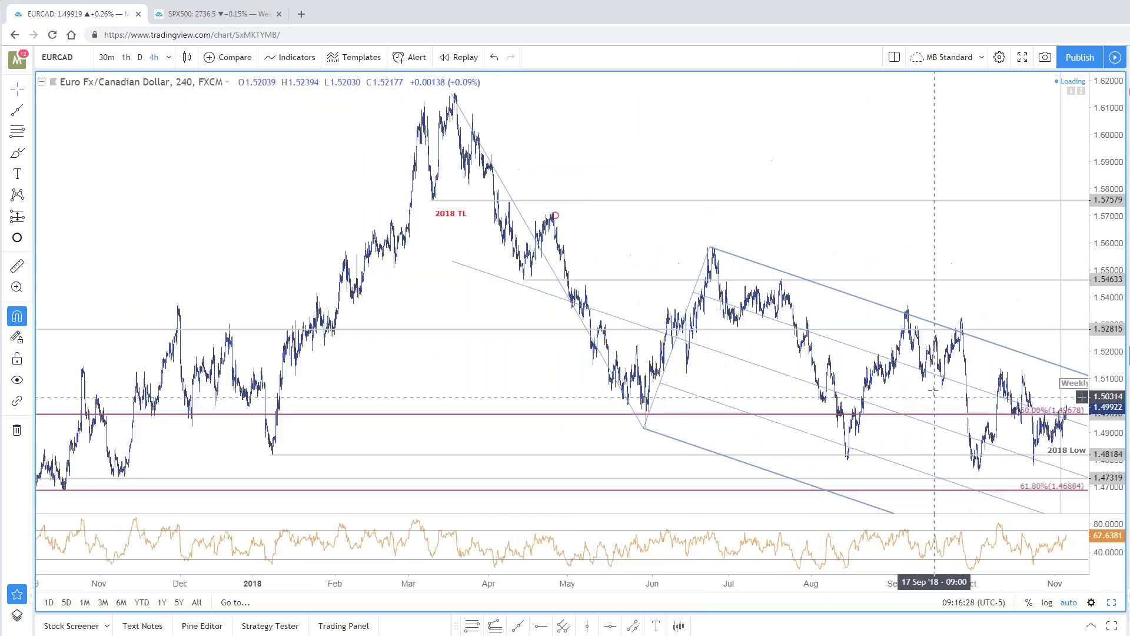
pyautogui.scroll(3, 932, 384)
pyautogui.scroll(2, 932, 384)
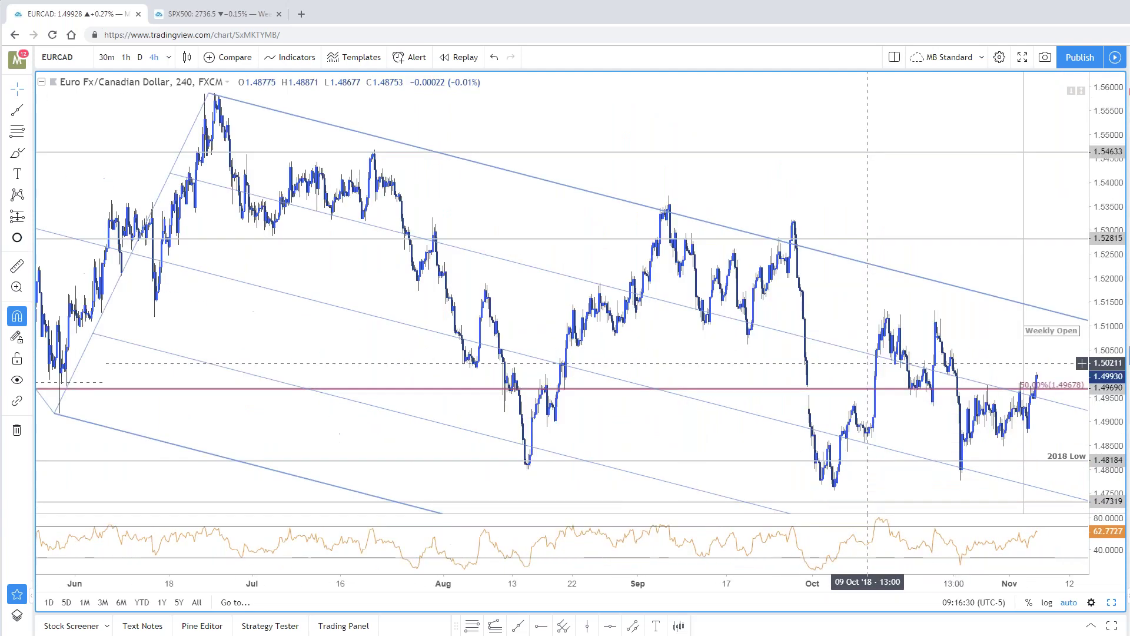
pyautogui.click(344, 126)
pyautogui.moveTo(343, 126); pyautogui.dragTo(347, 127)
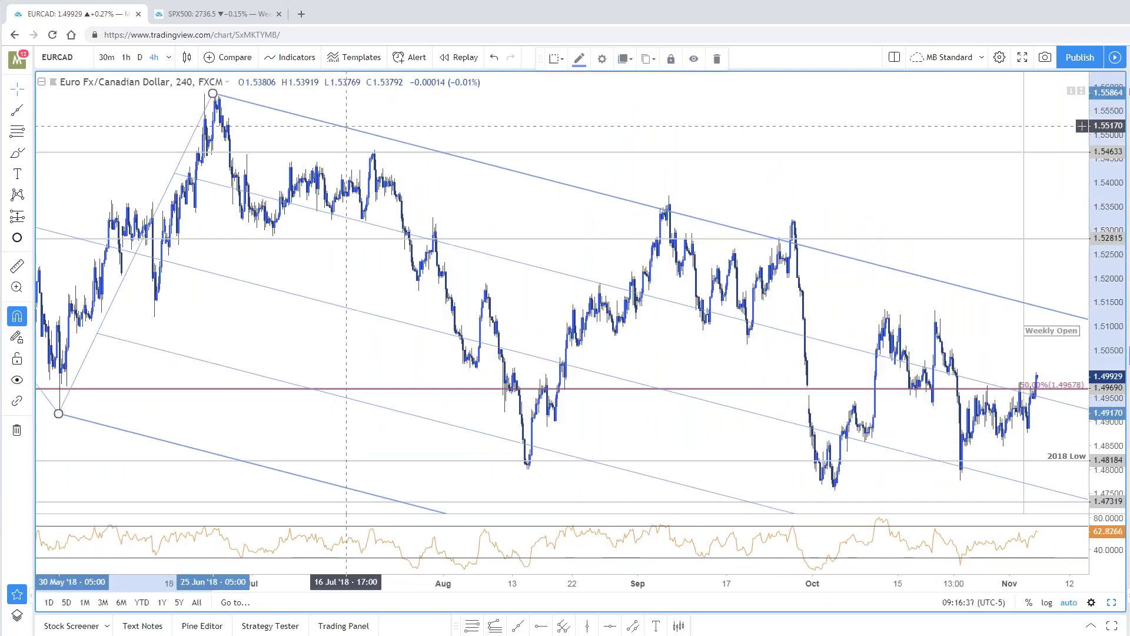
pyautogui.click(139, 440)
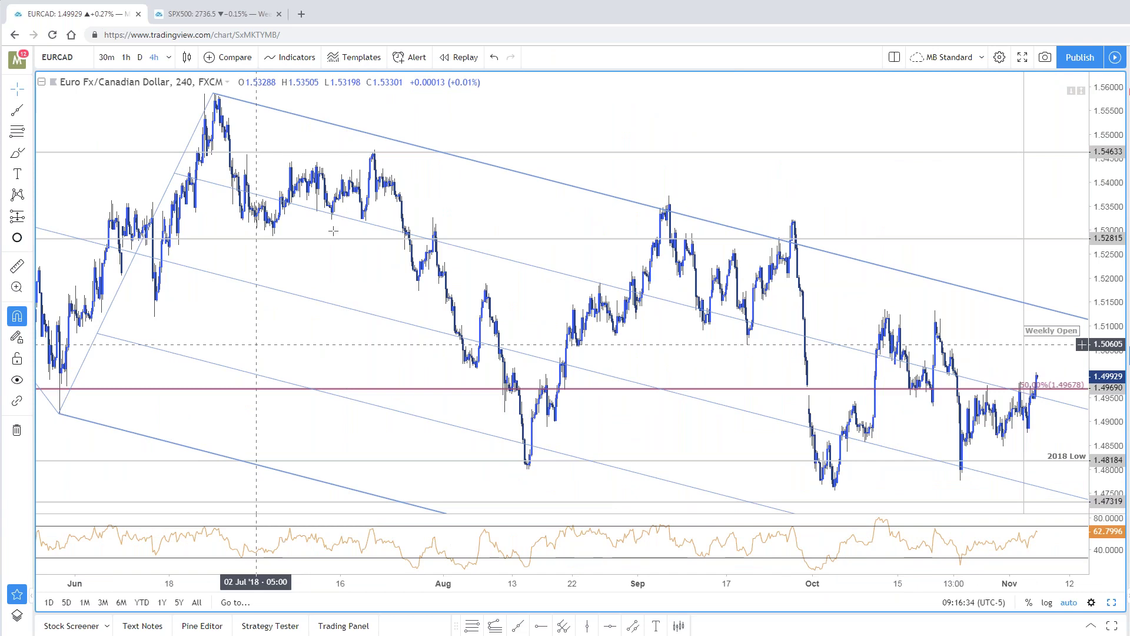
# Step: Try an ascending pitchfork from the 3 October low at 1.47548 through the 11 October high at 1.51347 and 24 October low at 1.47766
pyautogui.moveTo(540, 124); pyautogui.dragTo(417, 95)
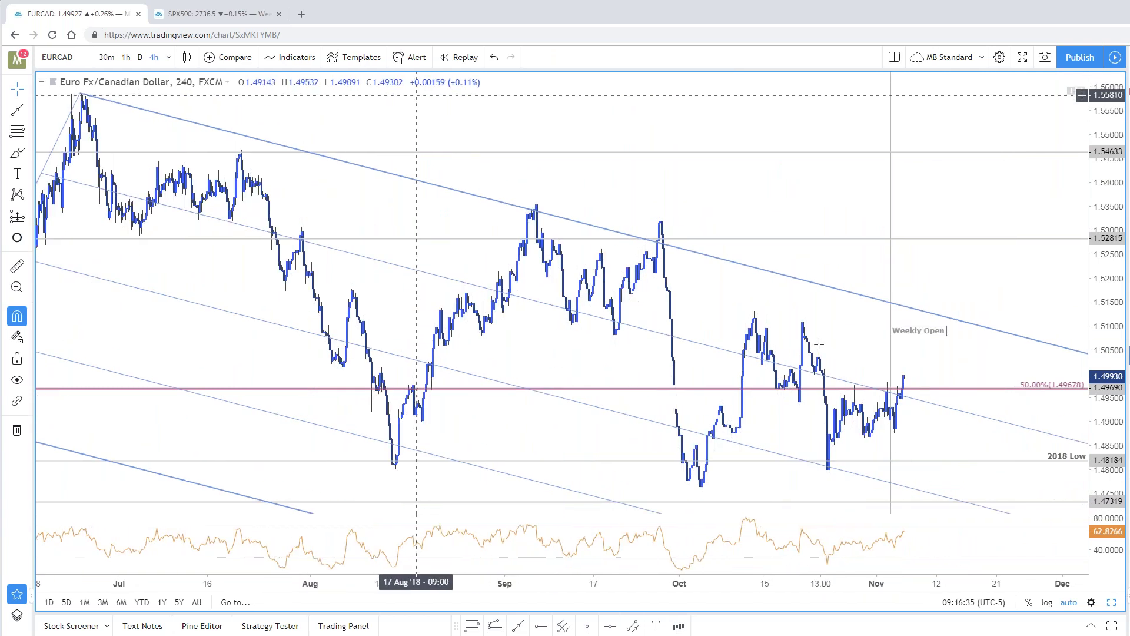
pyautogui.scroll(4, 789, 284)
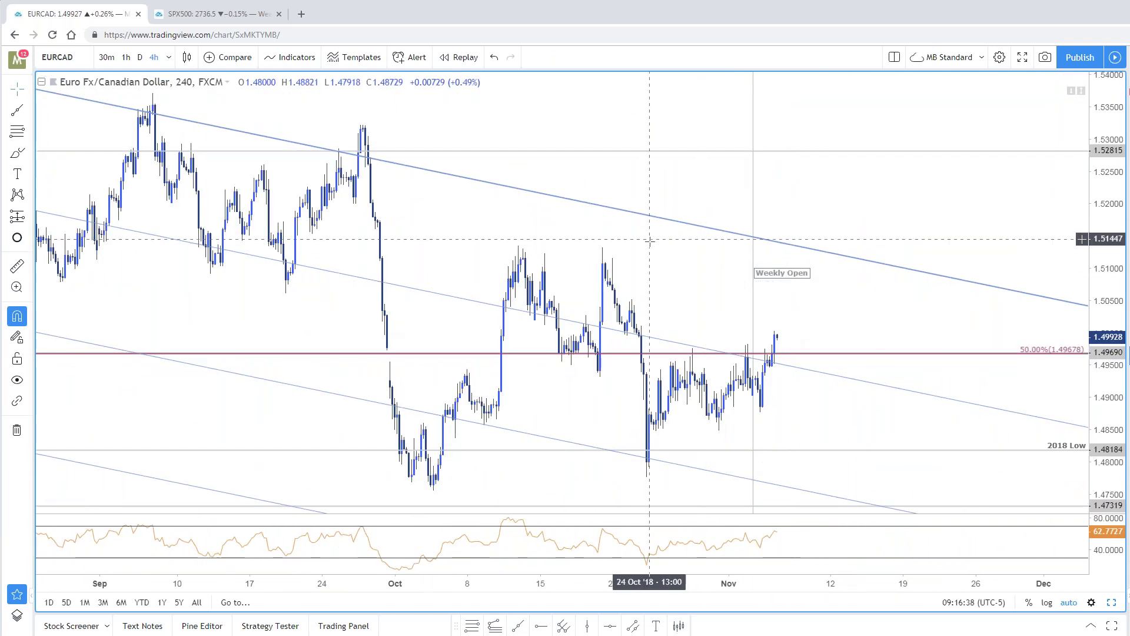
pyautogui.scroll(-2, 651, 245)
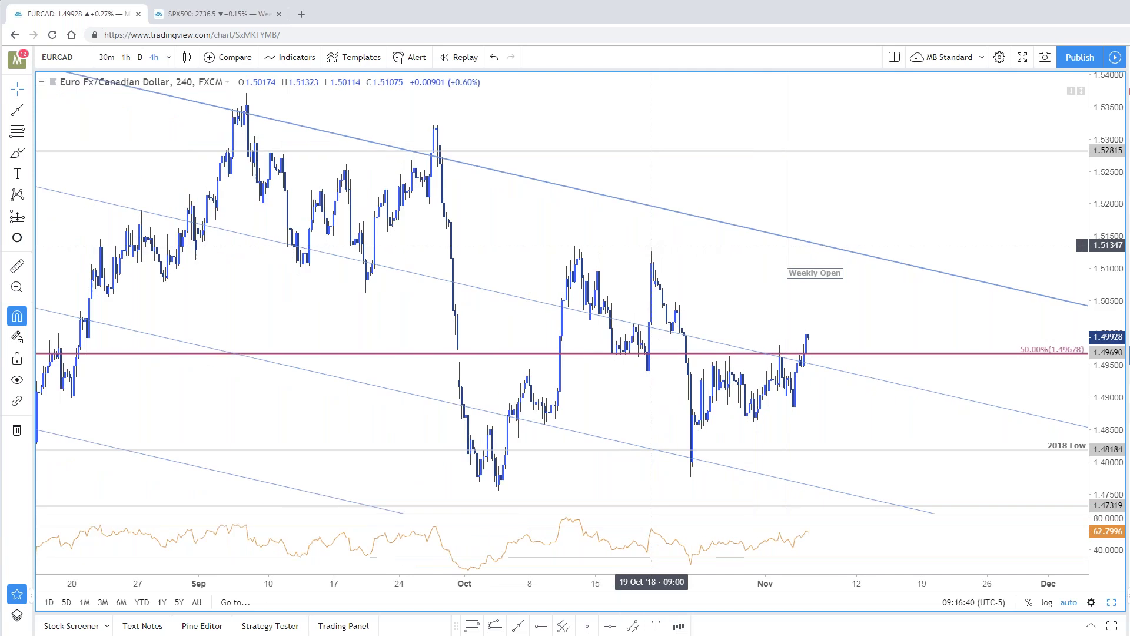
pyautogui.scroll(-4, 652, 244)
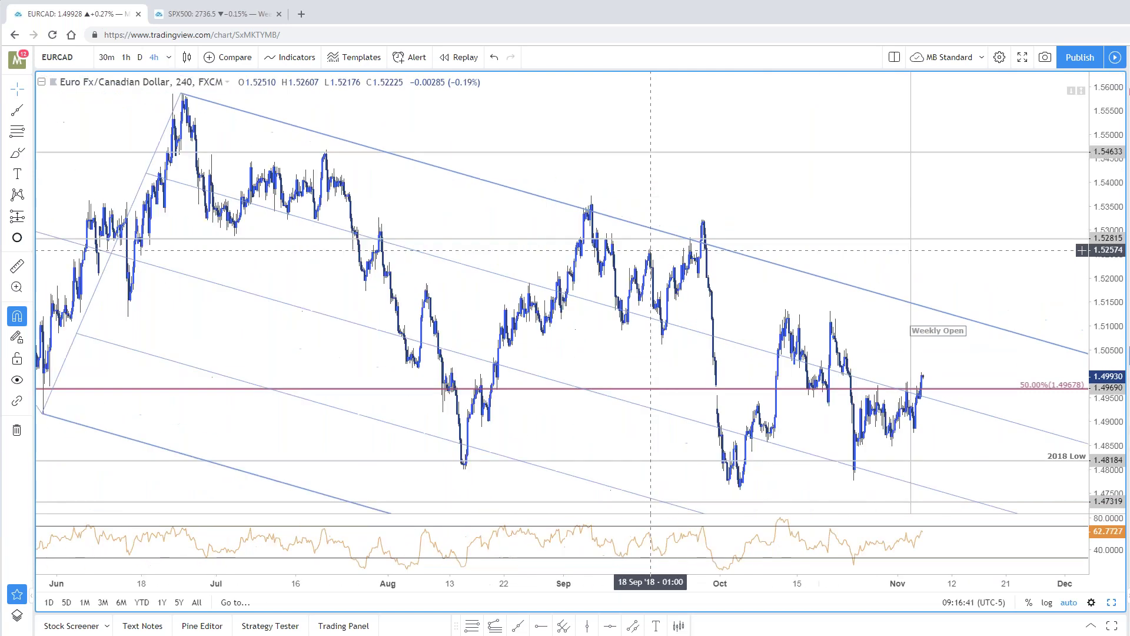
pyautogui.scroll(4, 658, 262)
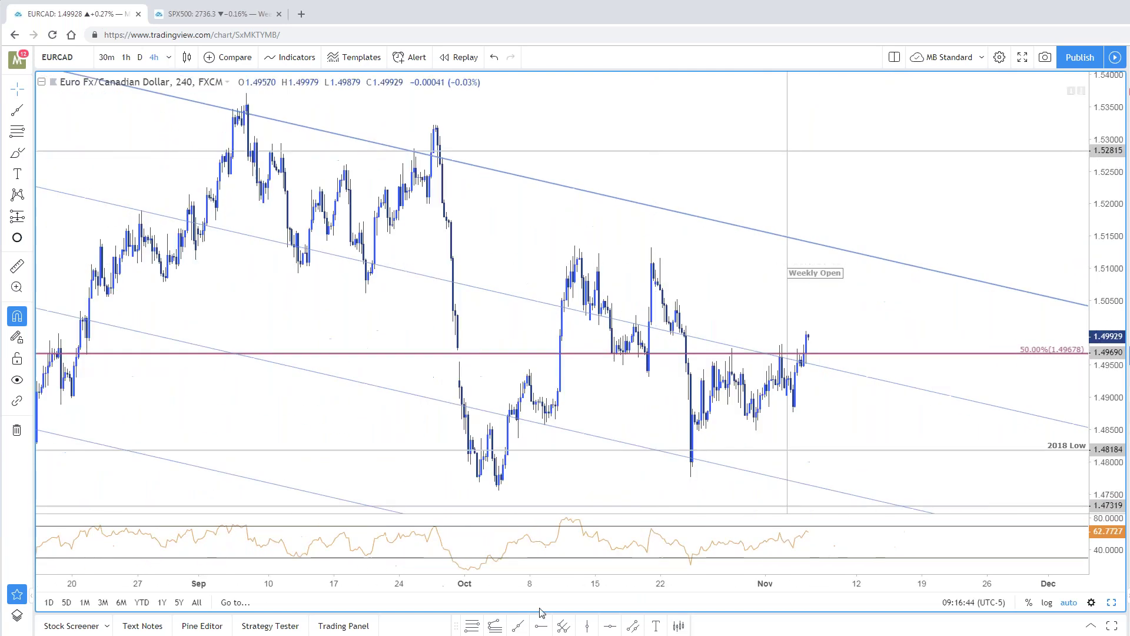
pyautogui.click(499, 490)
pyautogui.click(574, 246)
pyautogui.click(690, 476)
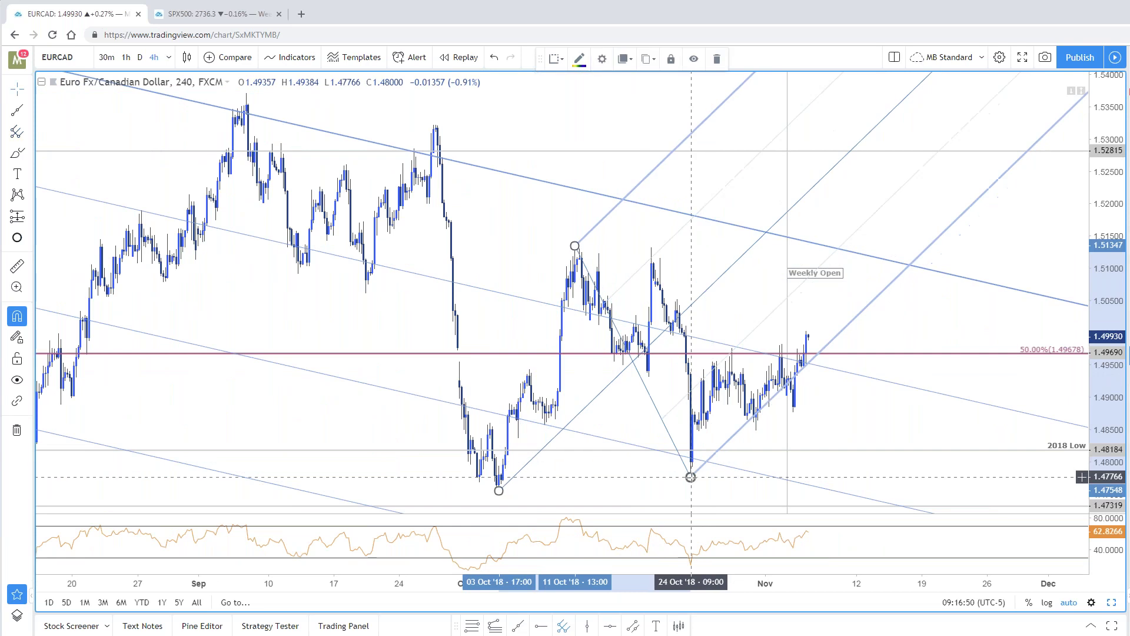
# Step: Compare the Schiff style of the new ascending pitchfork with its Original style
pyautogui.rightClick(778, 223)
pyautogui.click(840, 475)
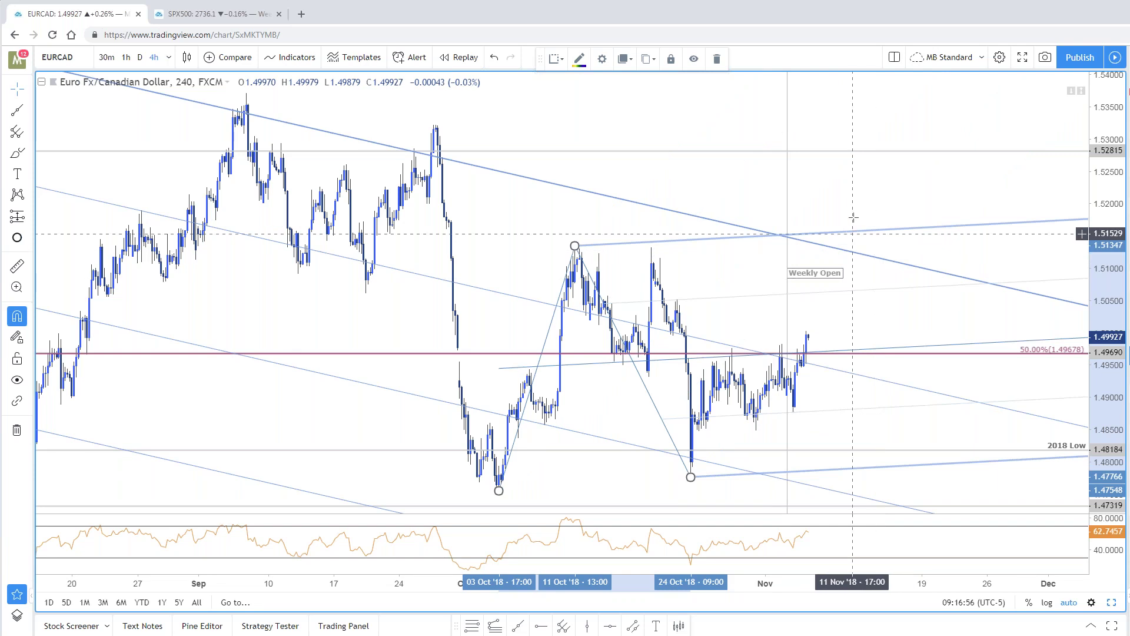
pyautogui.scroll(2, 877, 329)
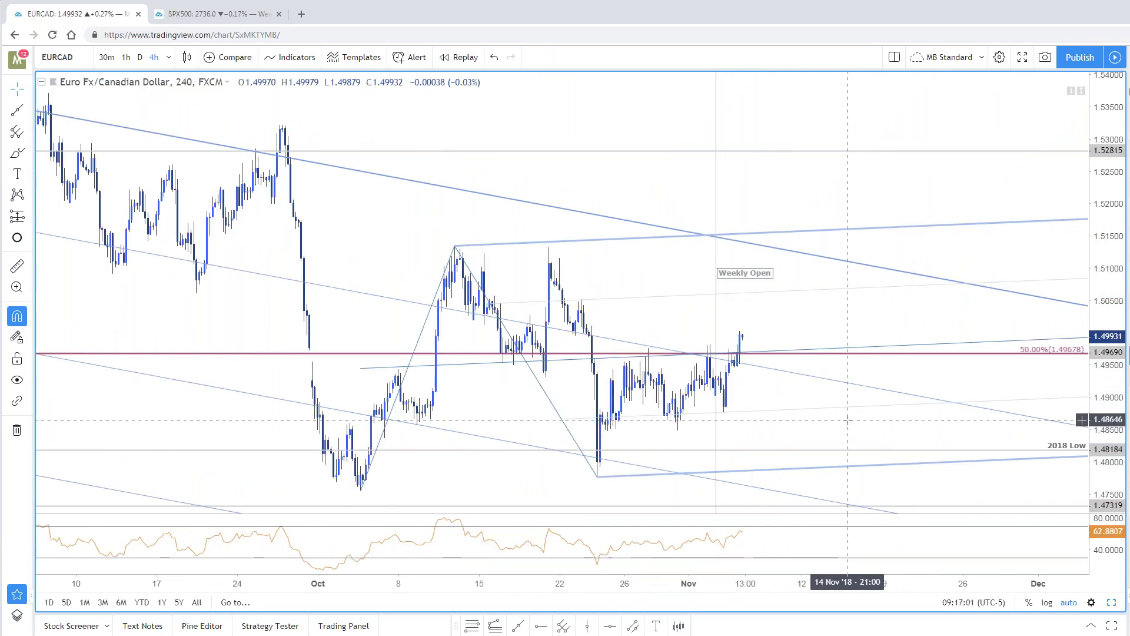
pyautogui.rightClick(843, 230)
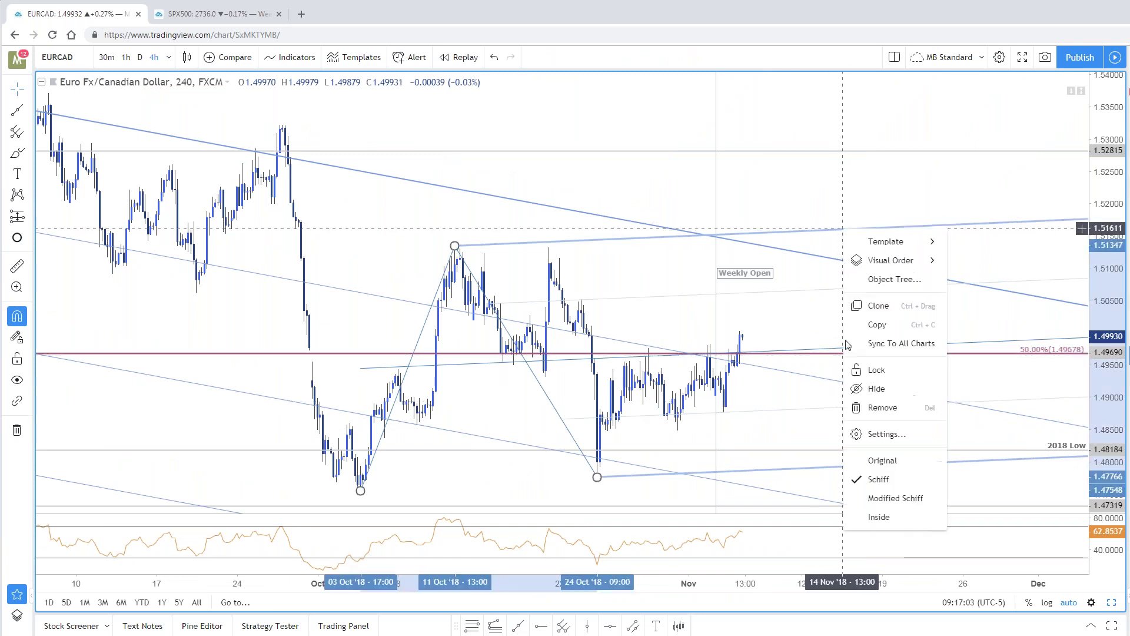
pyautogui.click(882, 461)
# Step: Test the pitchfork's first anchor at the 2 October low, and remove the pitchfork
pyautogui.scroll(-1, 854, 391)
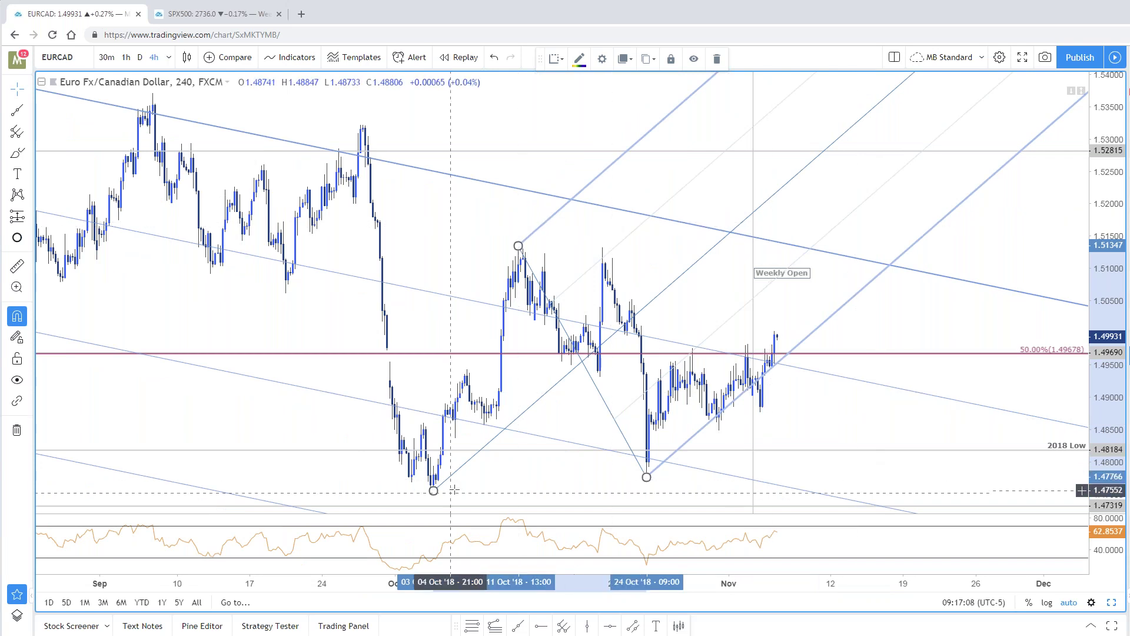
pyautogui.moveTo(433, 490); pyautogui.dragTo(412, 482)
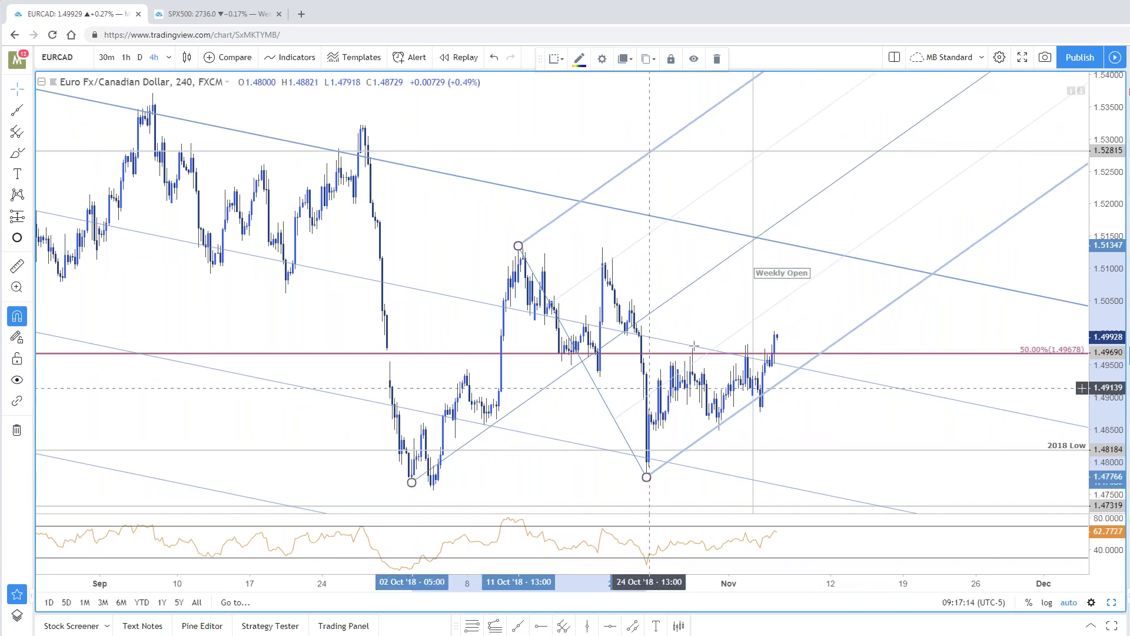
pyautogui.press('Delete')
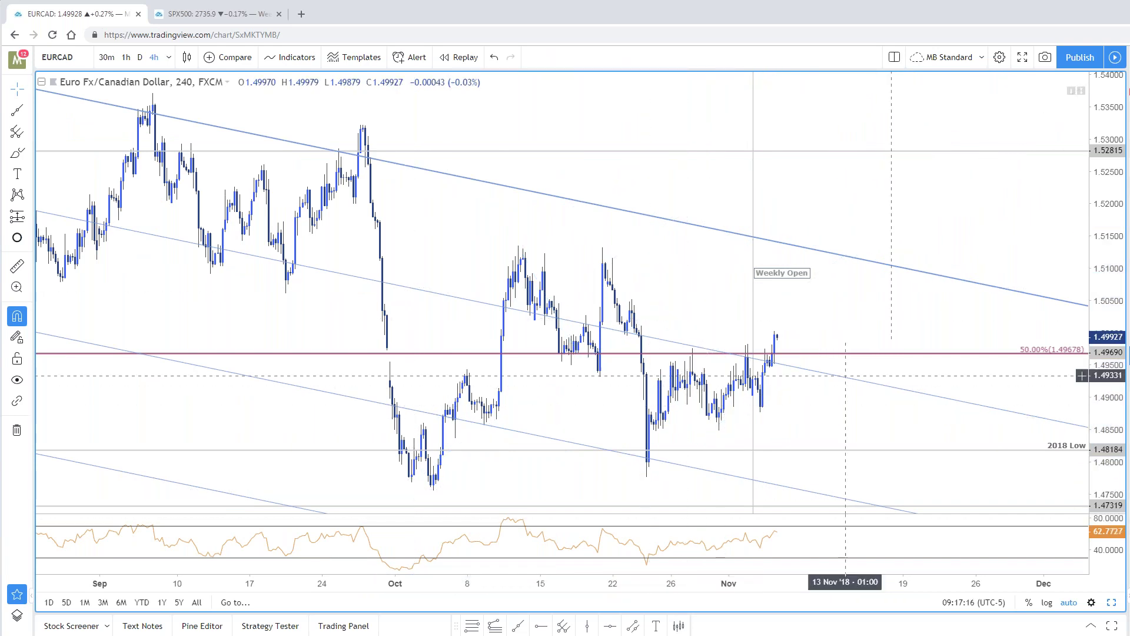
# Step: Draw a rising trend line from the 24 October low at 1.47766 through the 5 November low at 1.48765
pyautogui.scroll(-1, 795, 424)
pyautogui.click(630, 626)
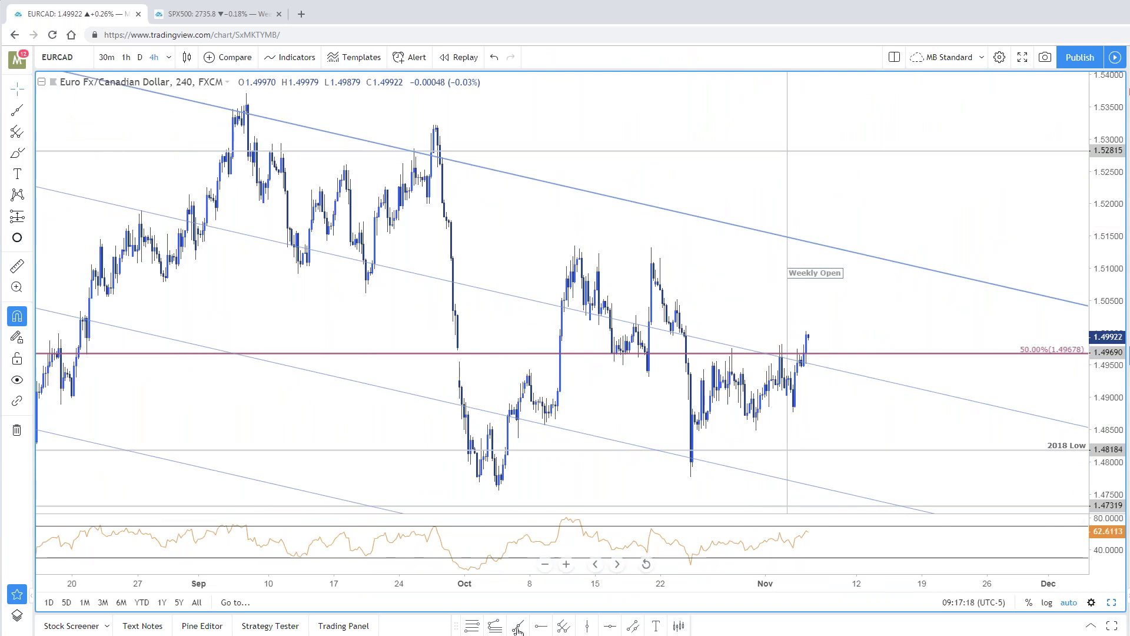
pyautogui.click(690, 476)
pyautogui.click(793, 412)
pyautogui.scroll(4, 906, 471)
pyautogui.scroll(-1, 1082, 365)
# Step: Restore the side-by-side layout and examine the October highs on the 240-minute chart against the daily 61.8% retracement level at 1.51358
pyautogui.click(1112, 603)
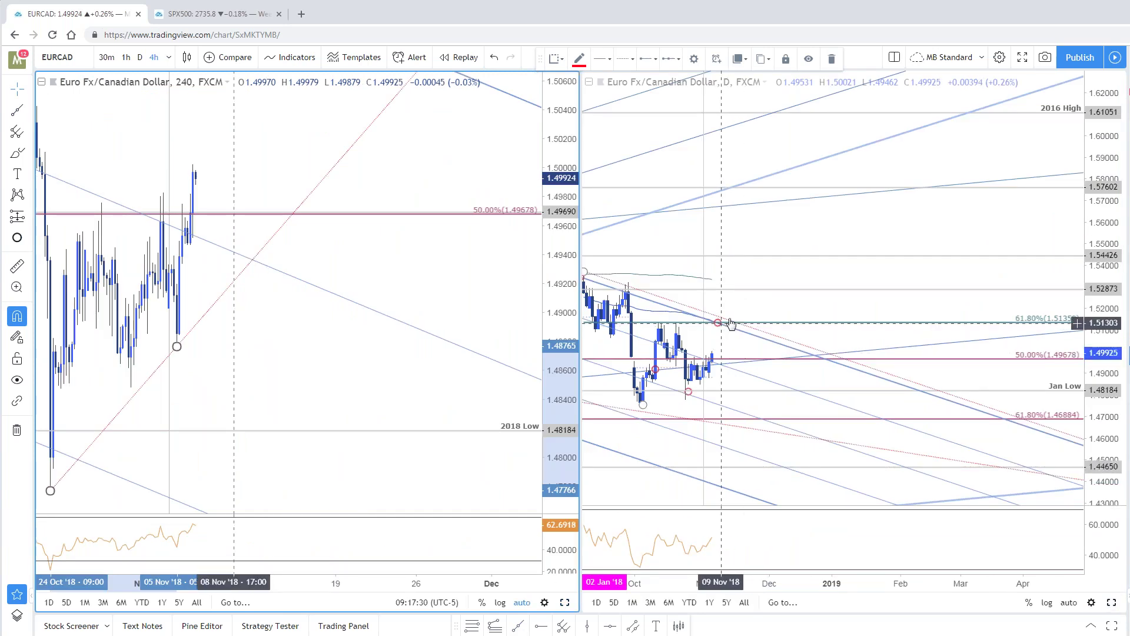
pyautogui.click(858, 302)
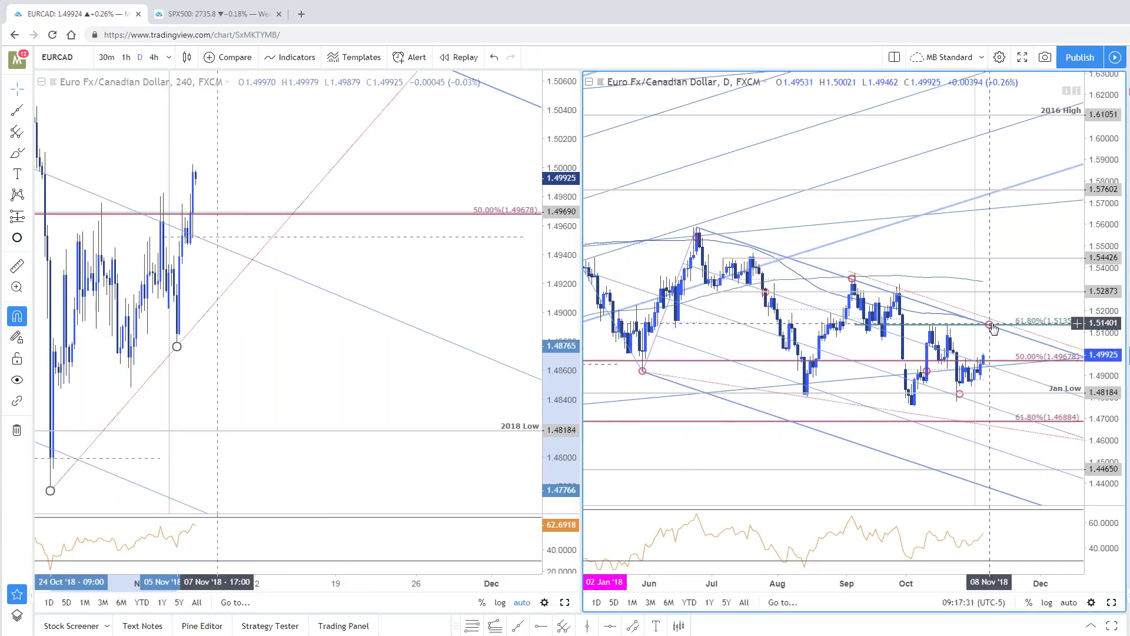
pyautogui.click(994, 327)
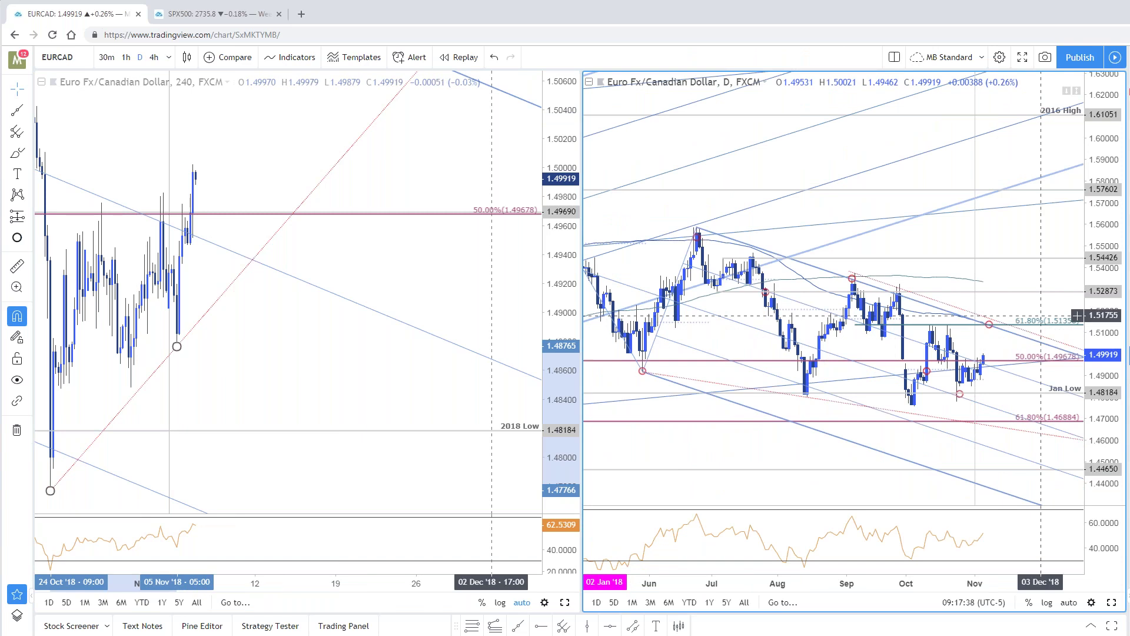
pyautogui.scroll(-1, 1050, 329)
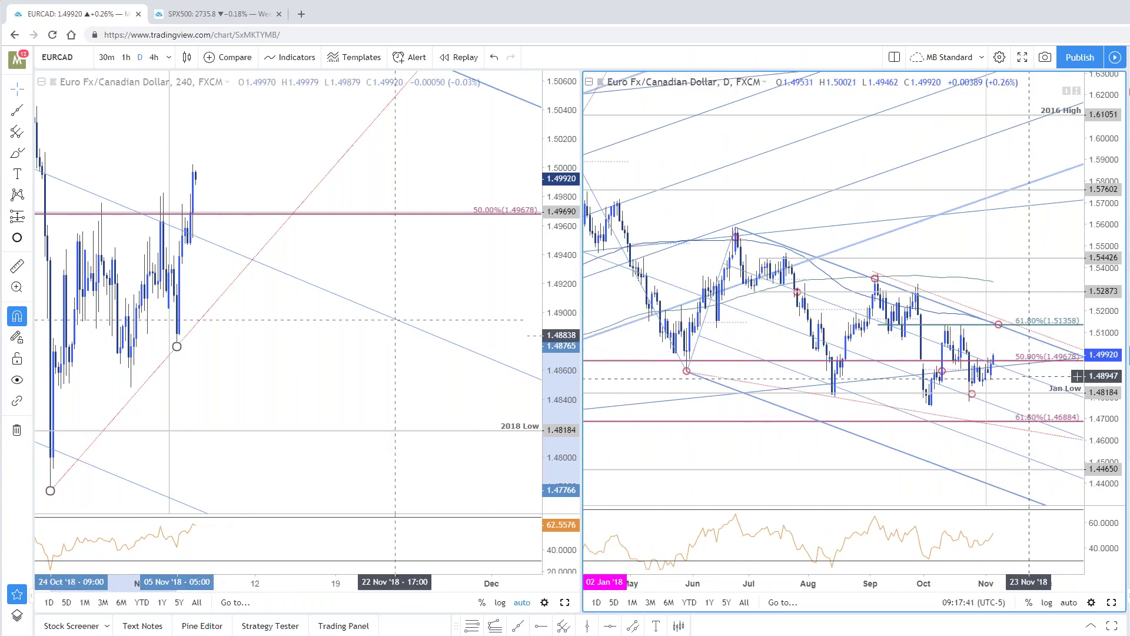
pyautogui.moveTo(419, 276); pyautogui.dragTo(559, 275)
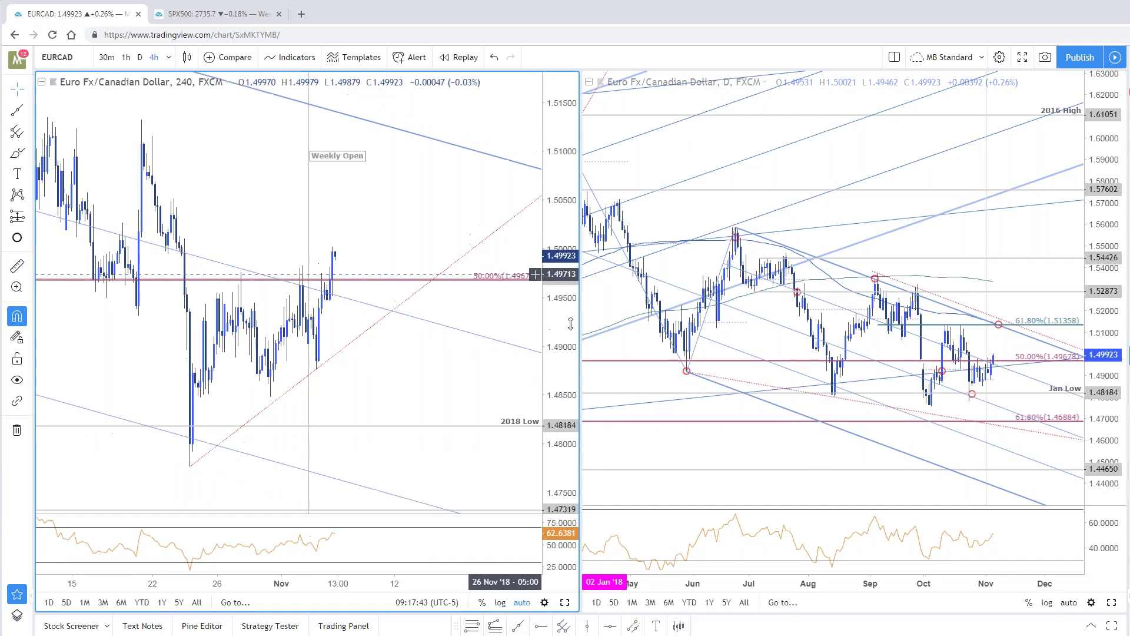
pyautogui.moveTo(398, 373); pyautogui.dragTo(504, 403)
pyautogui.moveTo(563, 328); pyautogui.dragTo(559, 388)
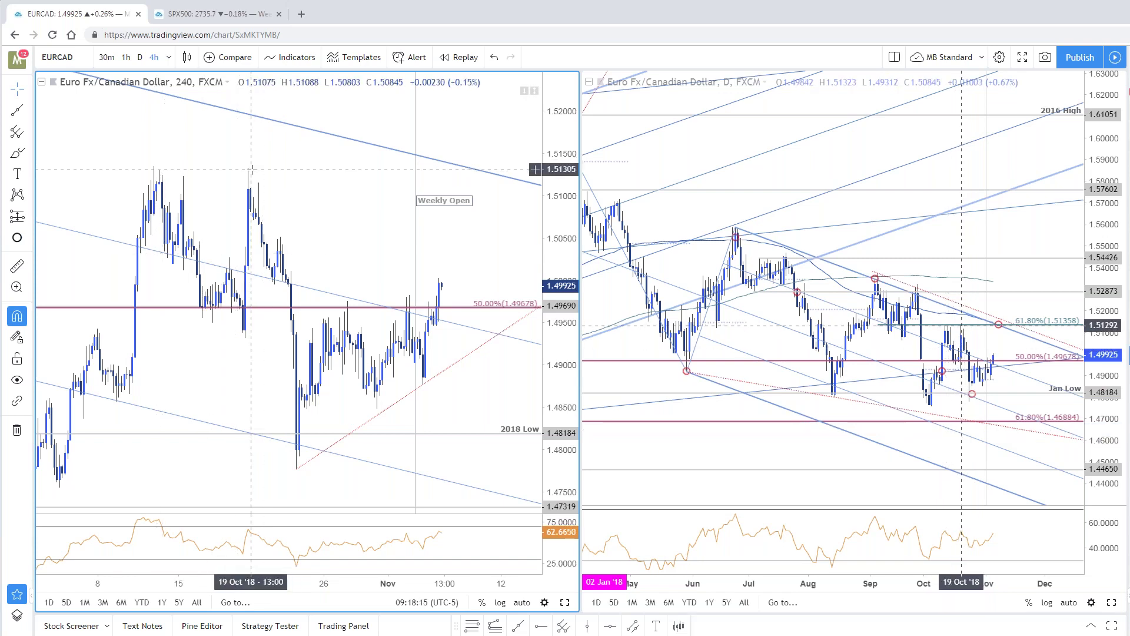
pyautogui.moveTo(261, 164); pyautogui.dragTo(358, 168)
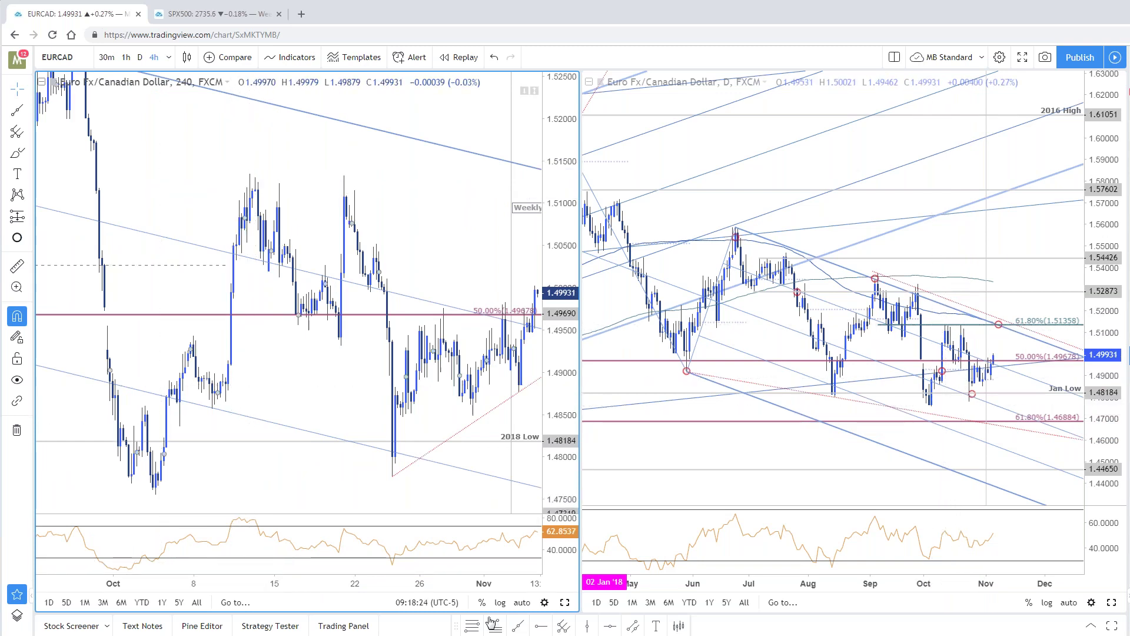
# Step: Try an ascending pitchfork from the 3 October low at 1.47548 through the 19 October high at 1.51323 and 24 October low at 1.47766
pyautogui.hotkey('alt', 't')
pyautogui.click(155, 495)
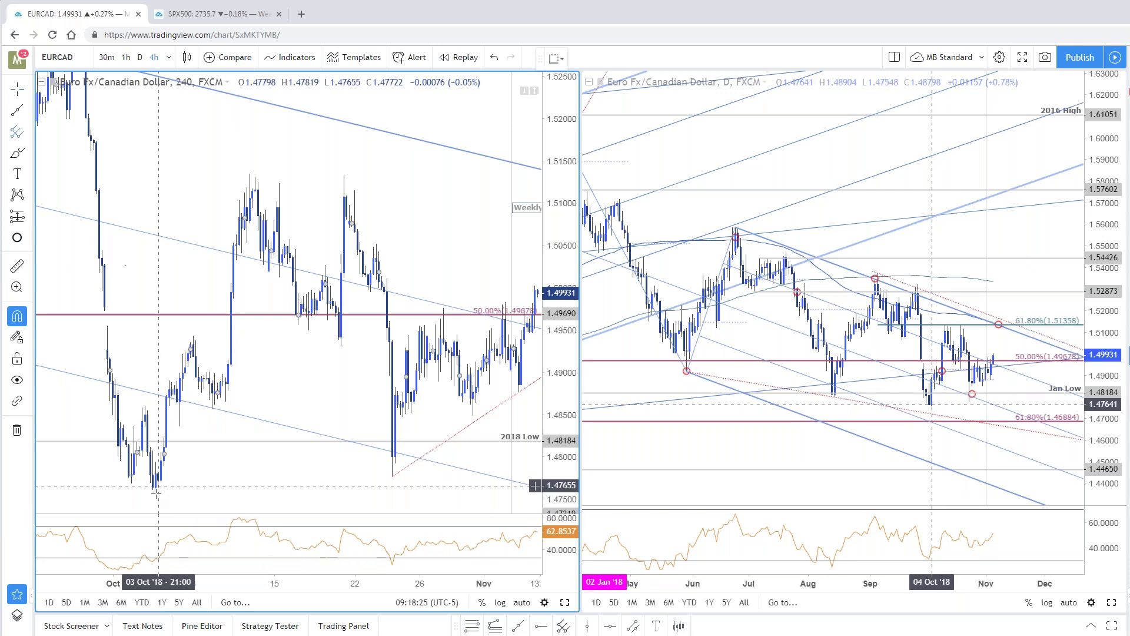
pyautogui.click(344, 175)
pyautogui.click(387, 493)
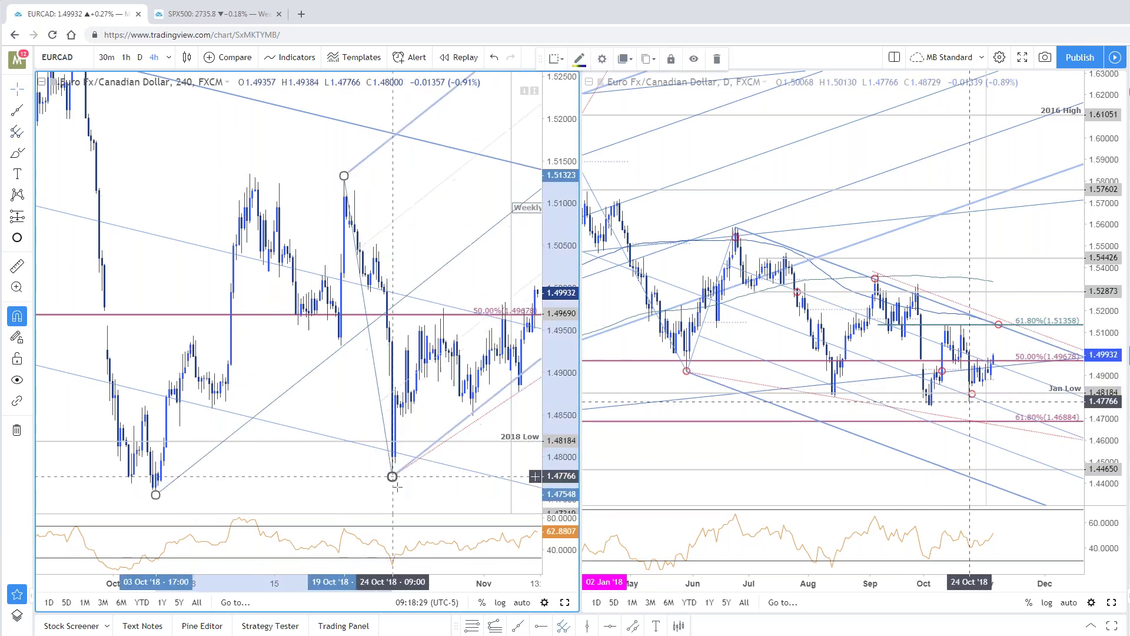
pyautogui.scroll(3, 518, 353)
pyautogui.moveTo(559, 330); pyautogui.dragTo(559, 437)
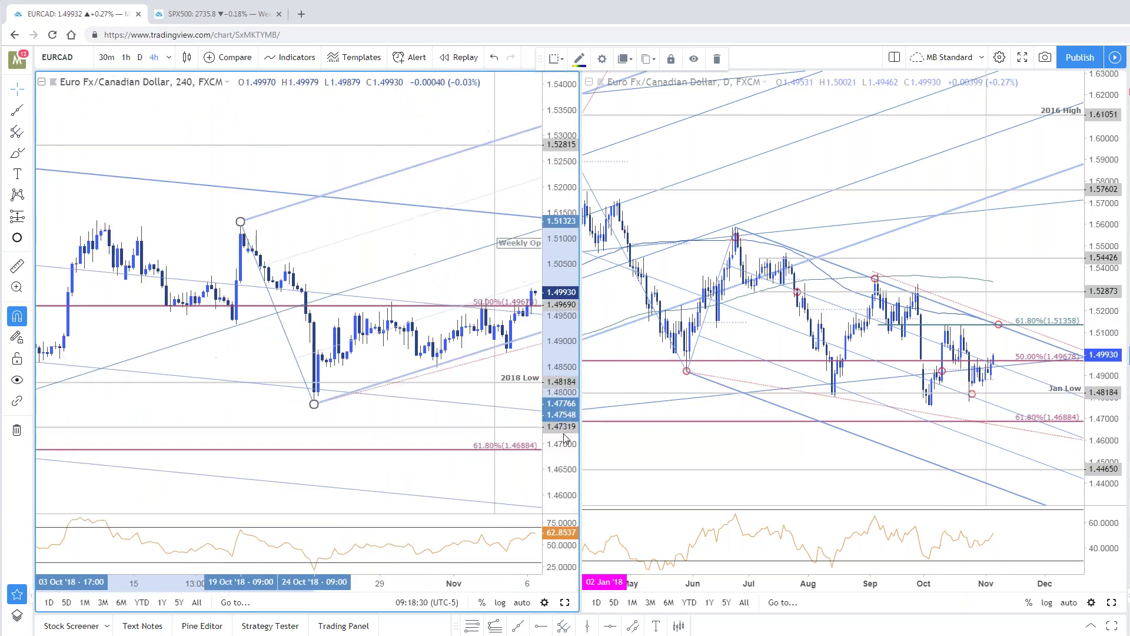
pyautogui.scroll(-2, 551, 459)
# Step: Maximize the 240-minute EURCAD chart and examine where the ascending pitchfork crosses the descending pitchfork's upper line in November
pyautogui.click(565, 602)
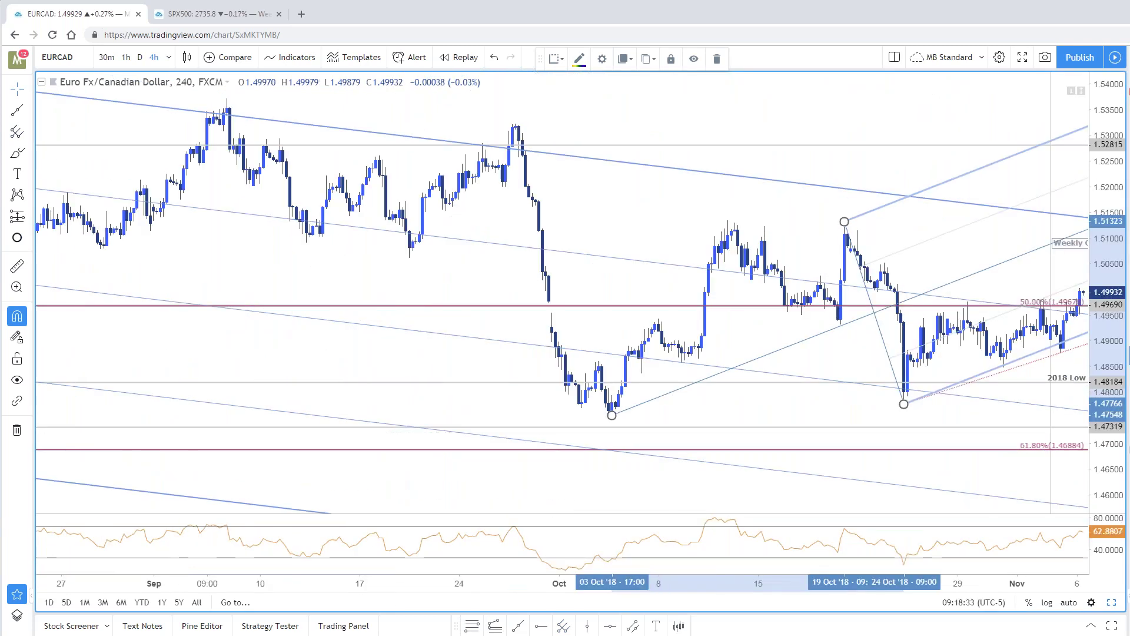
pyautogui.moveTo(906, 172); pyautogui.dragTo(748, 176)
pyautogui.moveTo(944, 263); pyautogui.dragTo(835, 283)
pyautogui.moveTo(1107, 357); pyautogui.dragTo(1107, 268)
pyautogui.moveTo(832, 274); pyautogui.dragTo(841, 257)
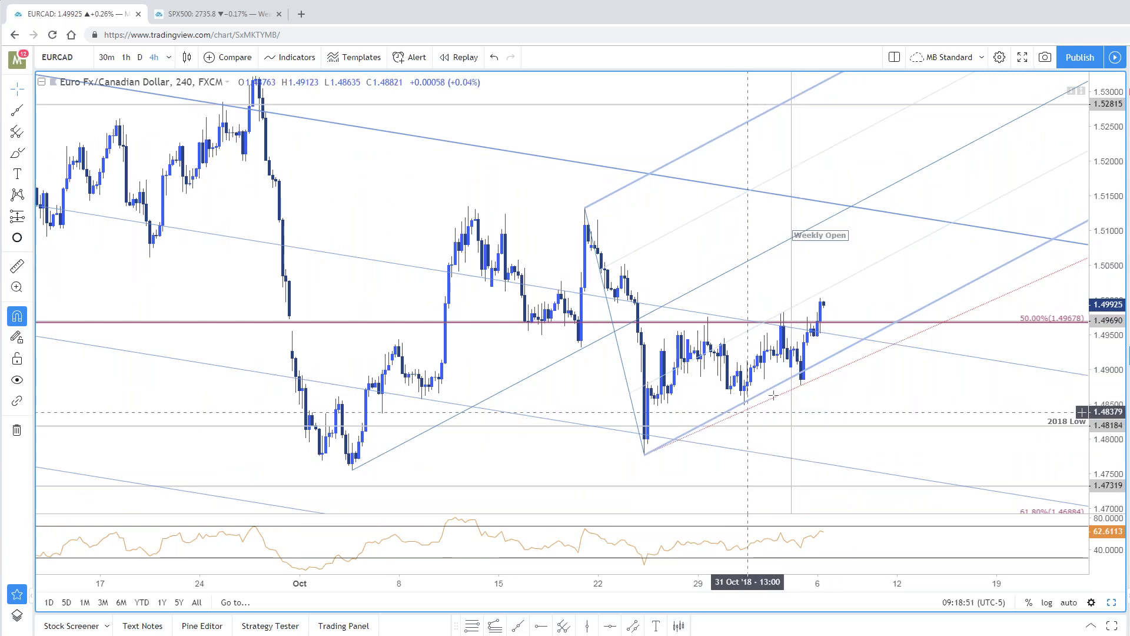
pyautogui.moveTo(850, 247); pyautogui.dragTo(819, 263)
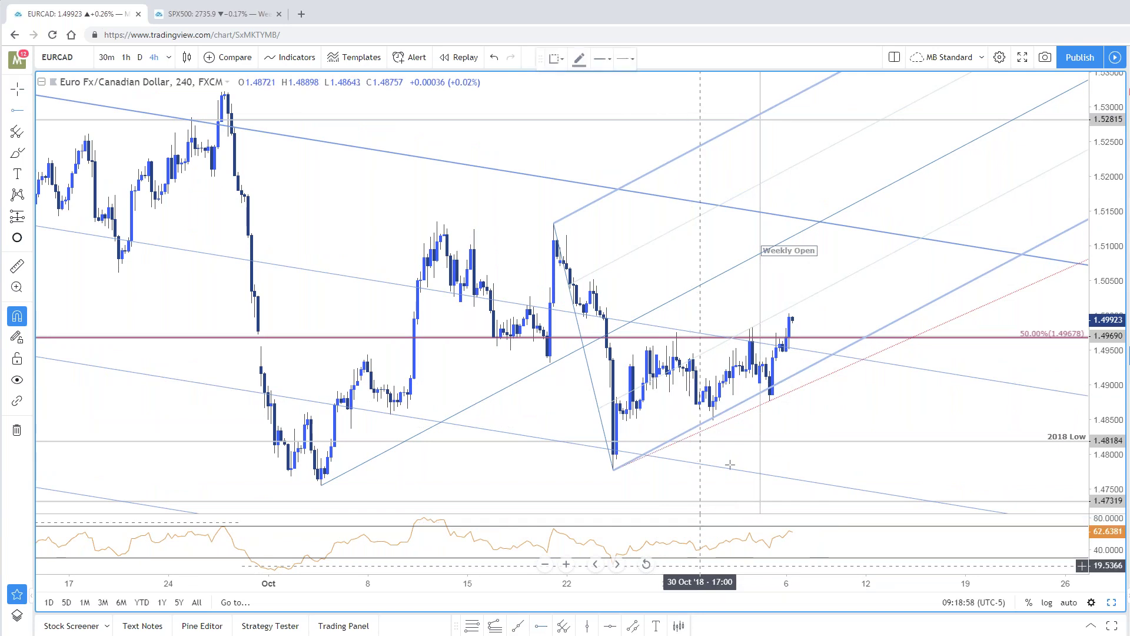
# Step: Place a horizontal ray at 1.49028 starting from the weekly open line, and remove the ascending pitchfork
pyautogui.click(760, 383)
pyautogui.click(831, 414)
pyautogui.click(804, 370)
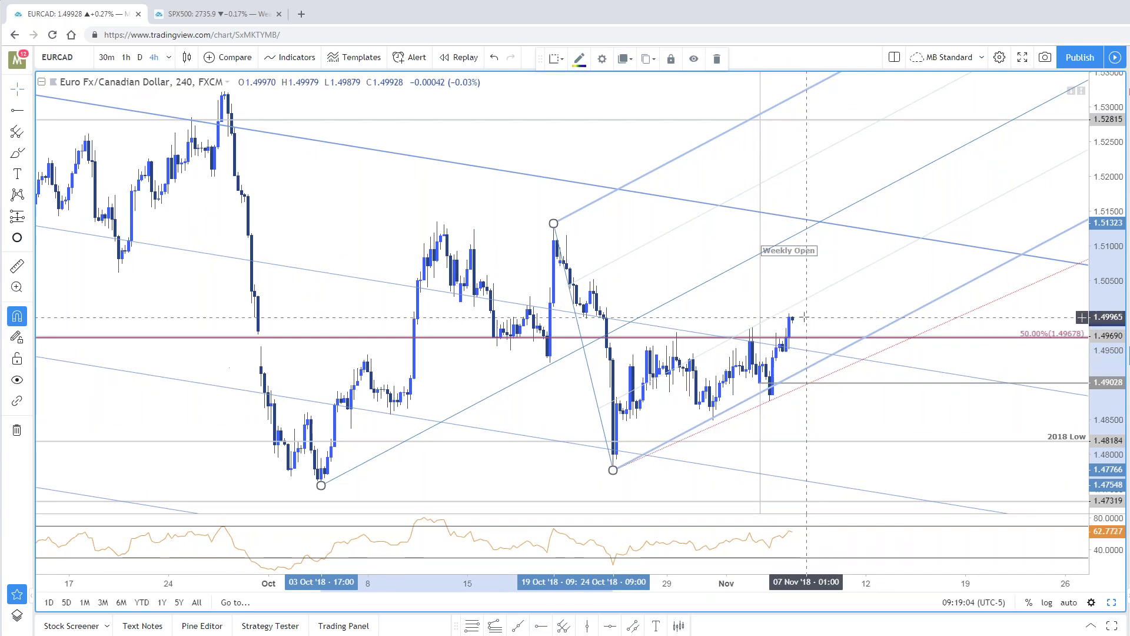
pyautogui.press('Delete')
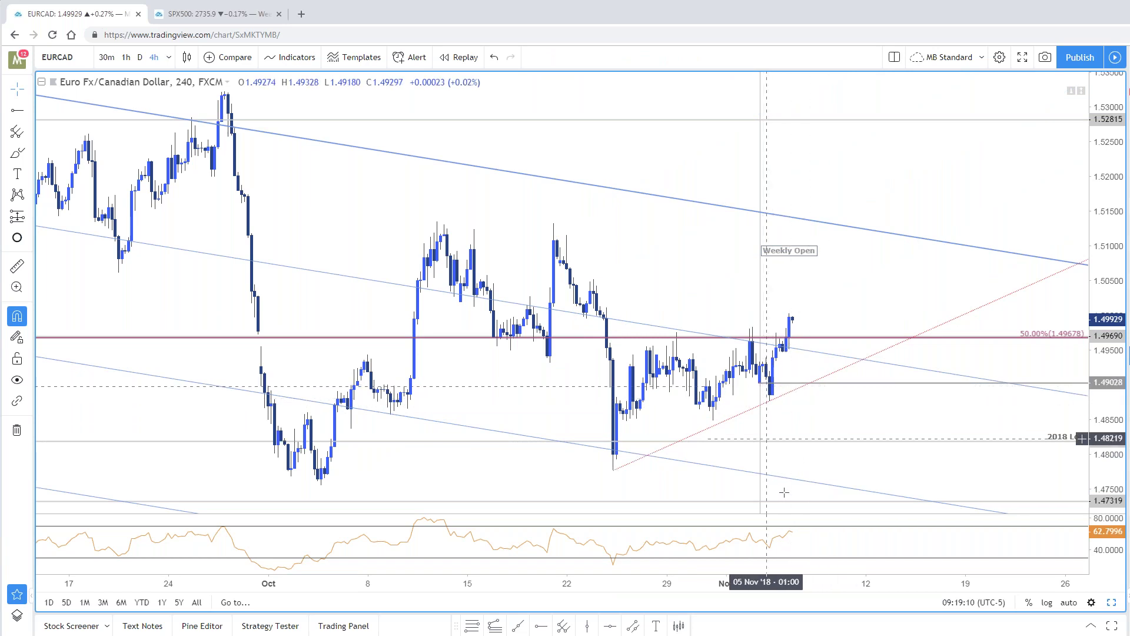
# Step: Mark the crossing of the 1.49028 ray and the rising trend line with a small circle filled red
pyautogui.click(17, 240)
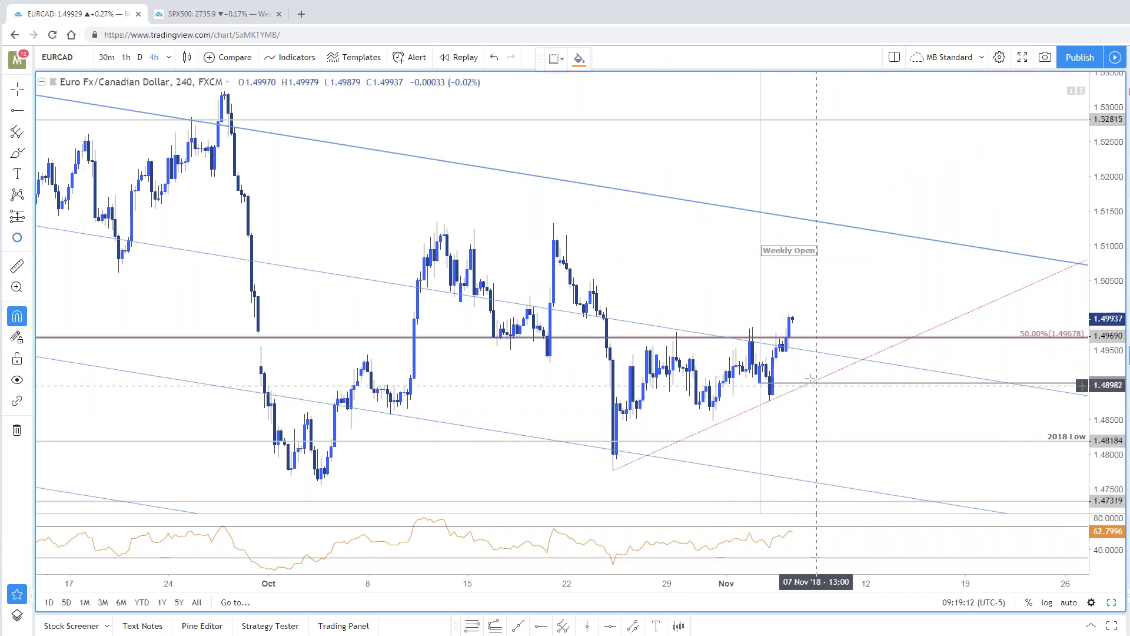
pyautogui.moveTo(809, 383); pyautogui.dragTo(833, 383)
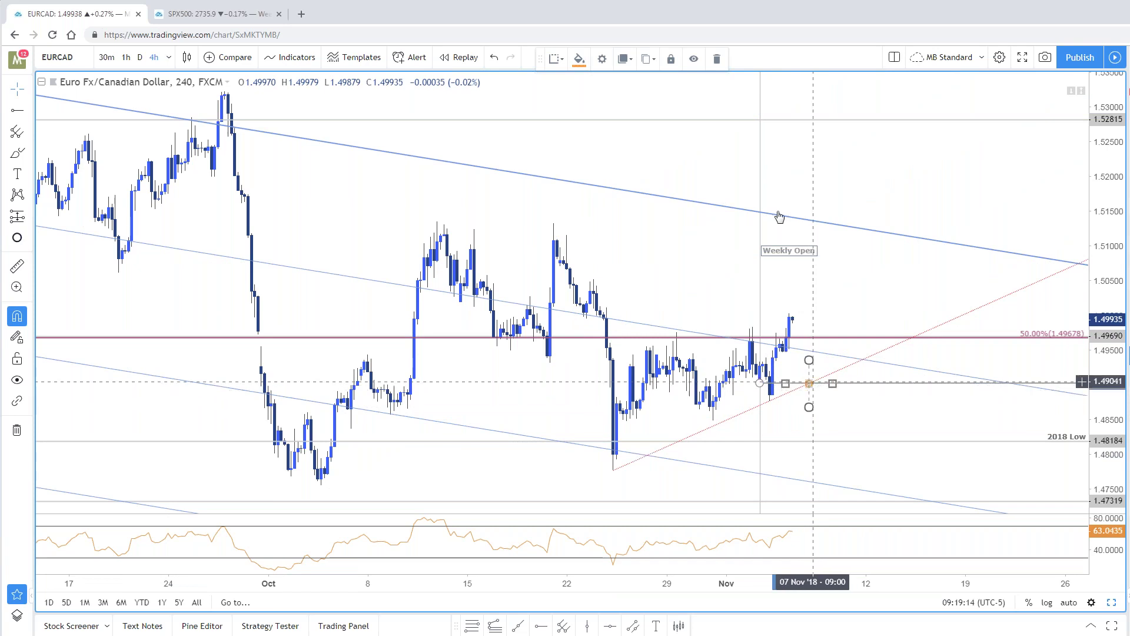
pyautogui.click(579, 58)
pyautogui.click(588, 93)
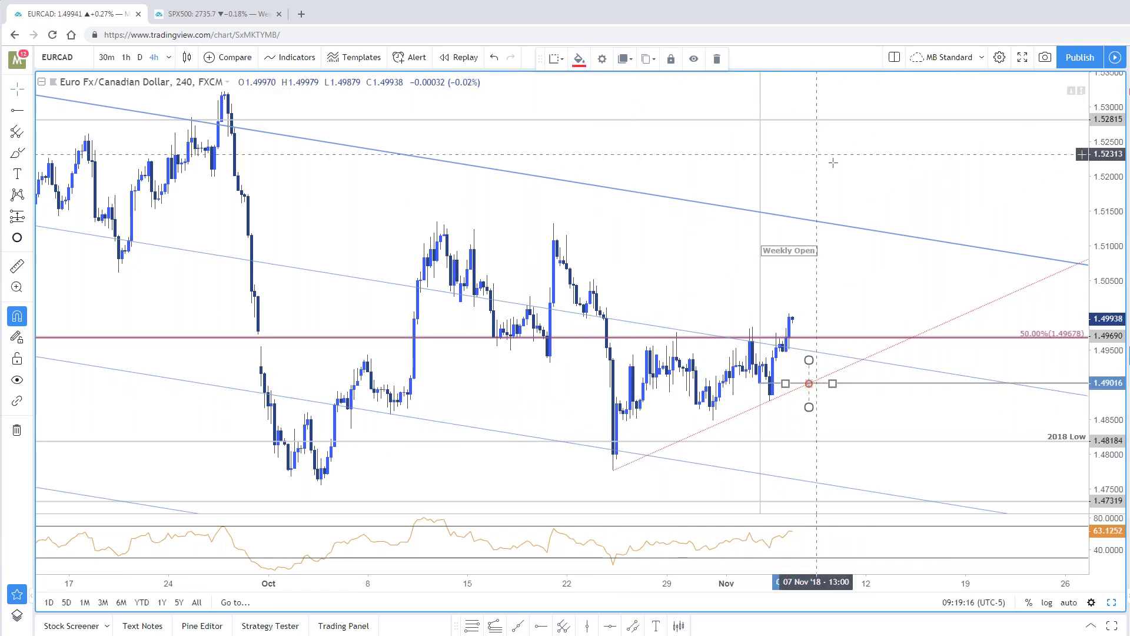
pyautogui.click(854, 406)
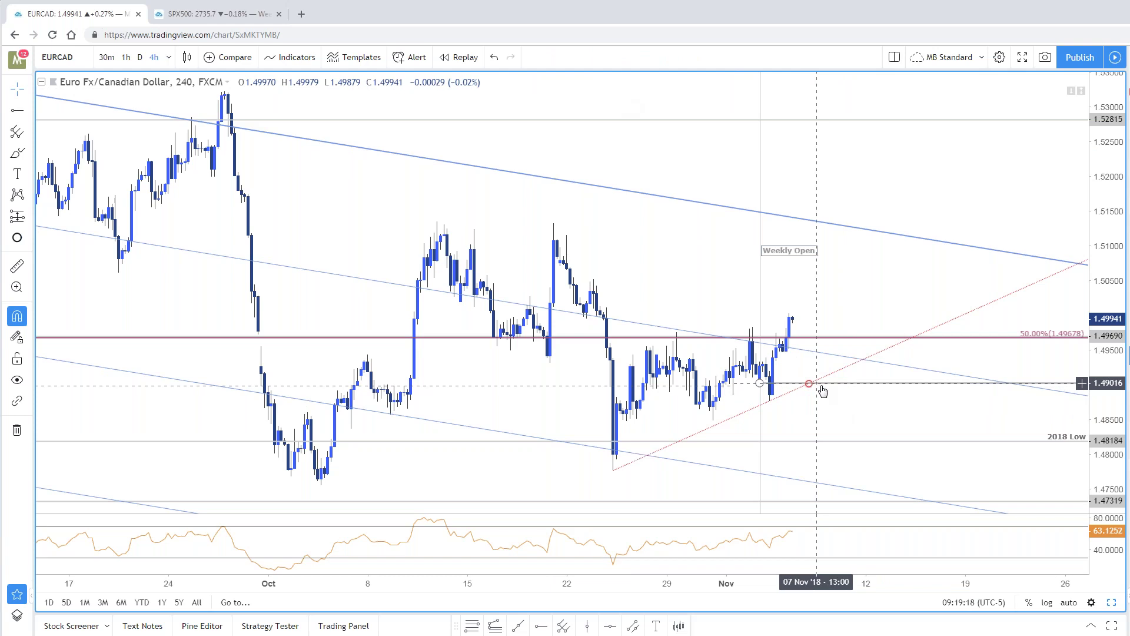
# Step: Examine the wider 240-minute EURCAD price action within the descending pitchfork, including the newly marked support level
pyautogui.scroll(-2, 798, 430)
pyautogui.scroll(-3, 624, 430)
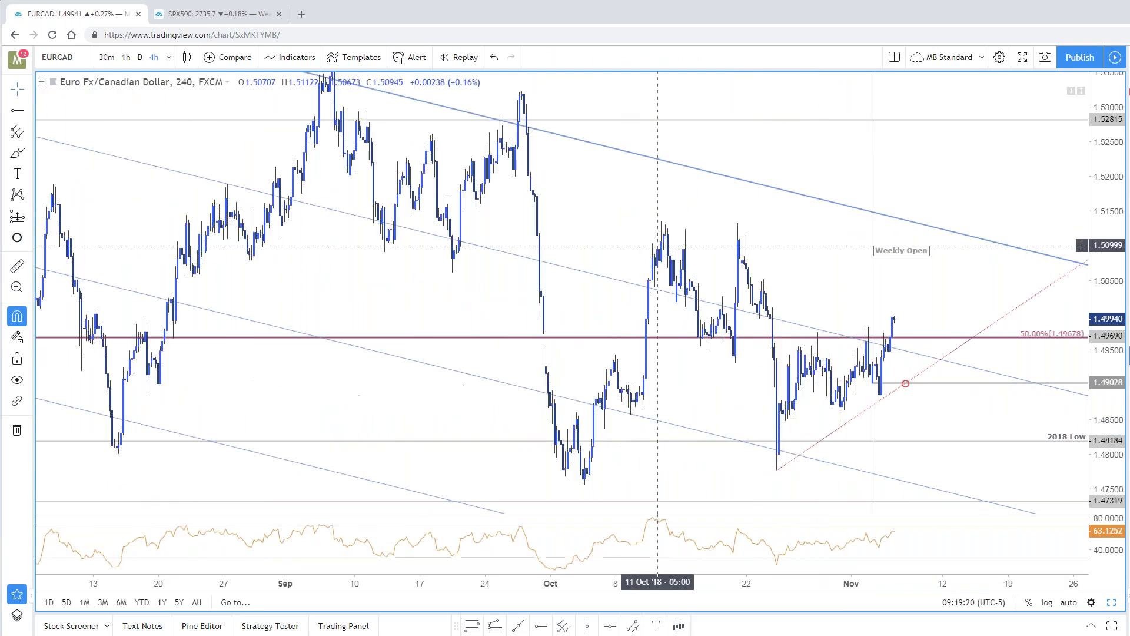
pyautogui.scroll(-4, 692, 246)
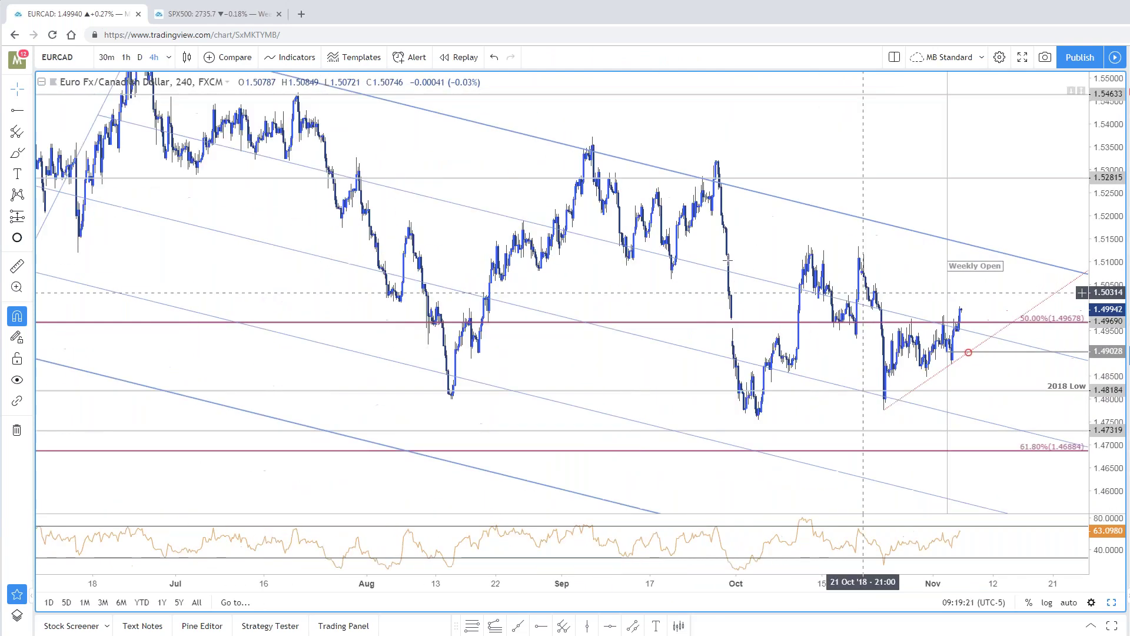
pyautogui.moveTo(692, 245); pyautogui.dragTo(738, 152)
pyautogui.scroll(4, 854, 301)
pyautogui.scroll(2, 787, 219)
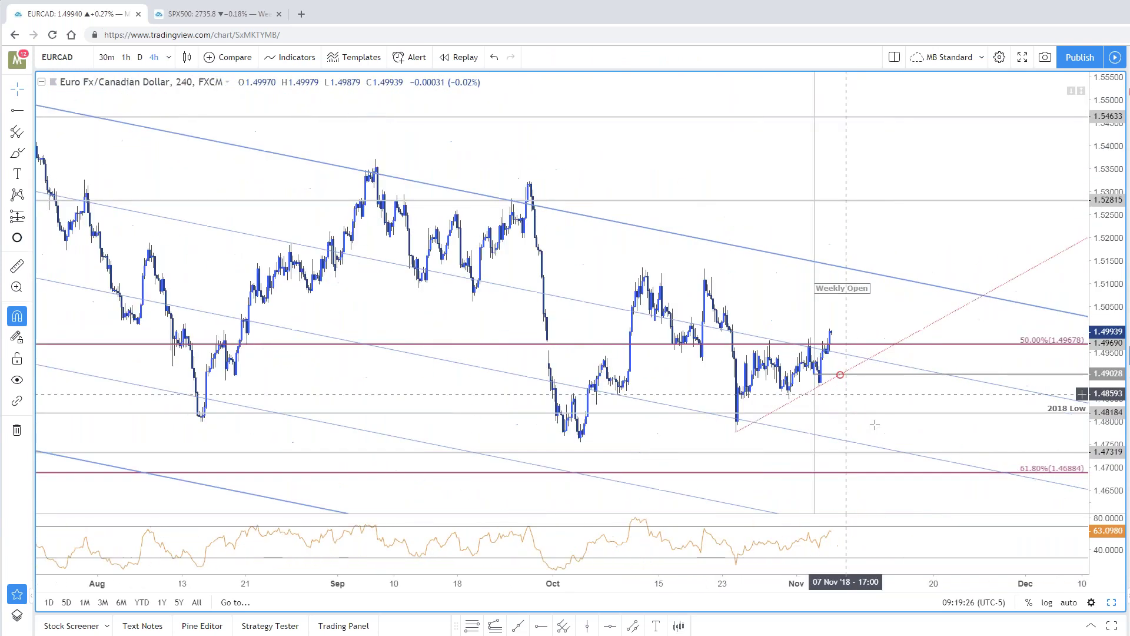
# Step: Draw a Fibonacci extension from the 3 October low at 1.47548 to the 11 October high, projected from the 24 October low
pyautogui.click(494, 628)
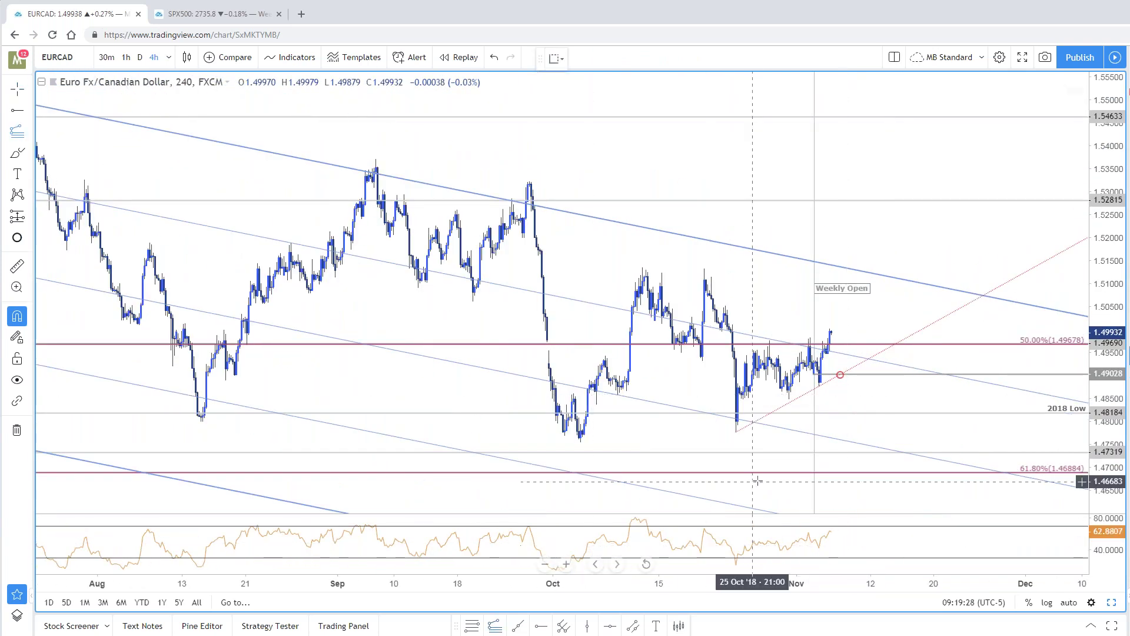
pyautogui.click(579, 439)
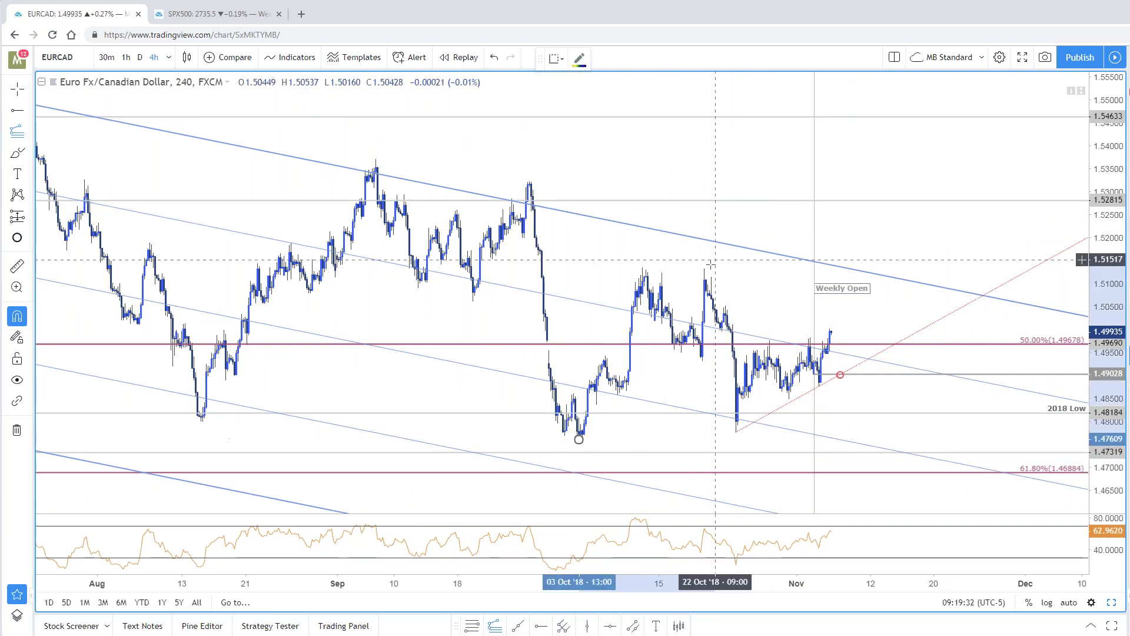
pyautogui.click(643, 268)
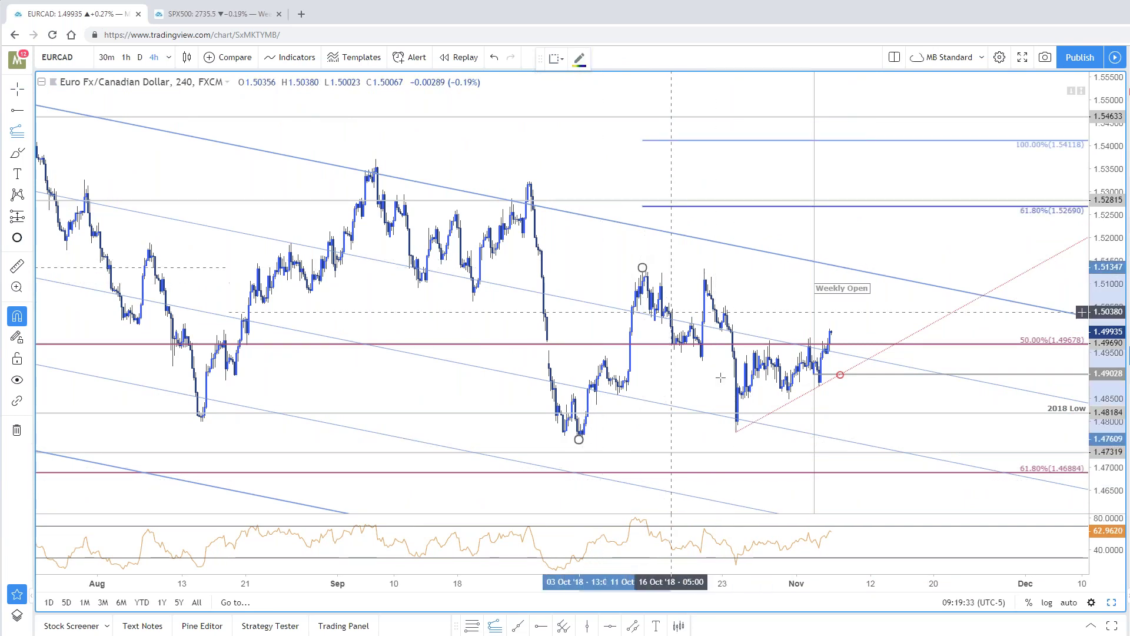
pyautogui.click(736, 433)
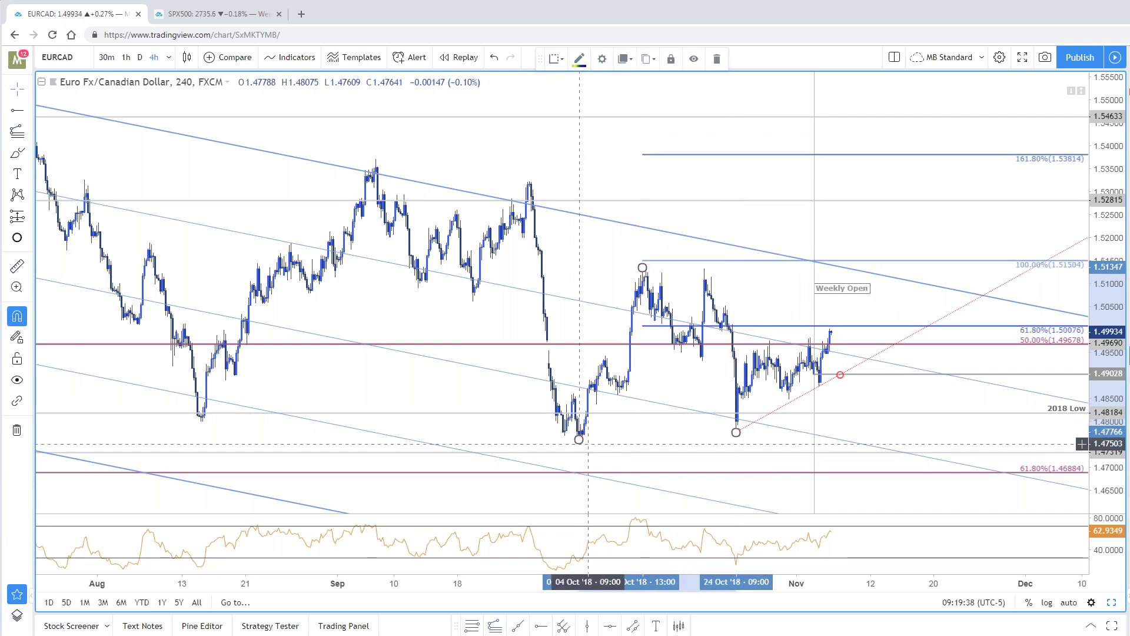
pyautogui.click(629, 440)
pyautogui.click(645, 344)
pyautogui.moveTo(579, 439); pyautogui.dragTo(580, 442)
pyautogui.click(649, 446)
pyautogui.scroll(3, 794, 465)
pyautogui.scroll(-3, 795, 466)
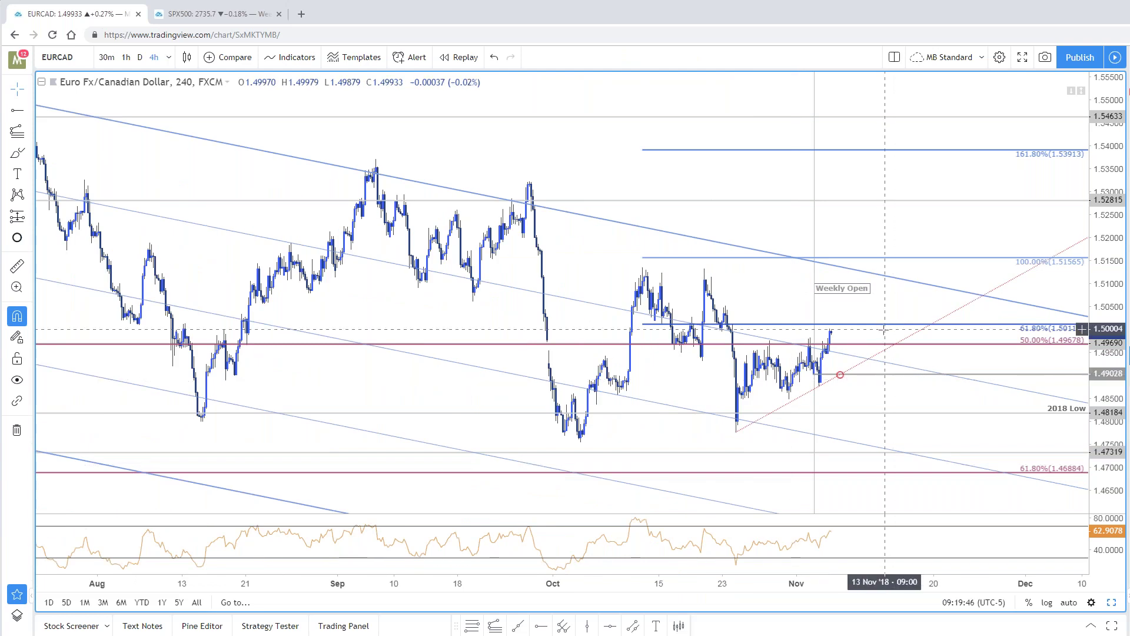
# Step: Add a parallel copy of the rising red trend line above price, starting at 24 October near 1.49356
pyautogui.scroll(-3, 812, 439)
pyautogui.scroll(3, 821, 439)
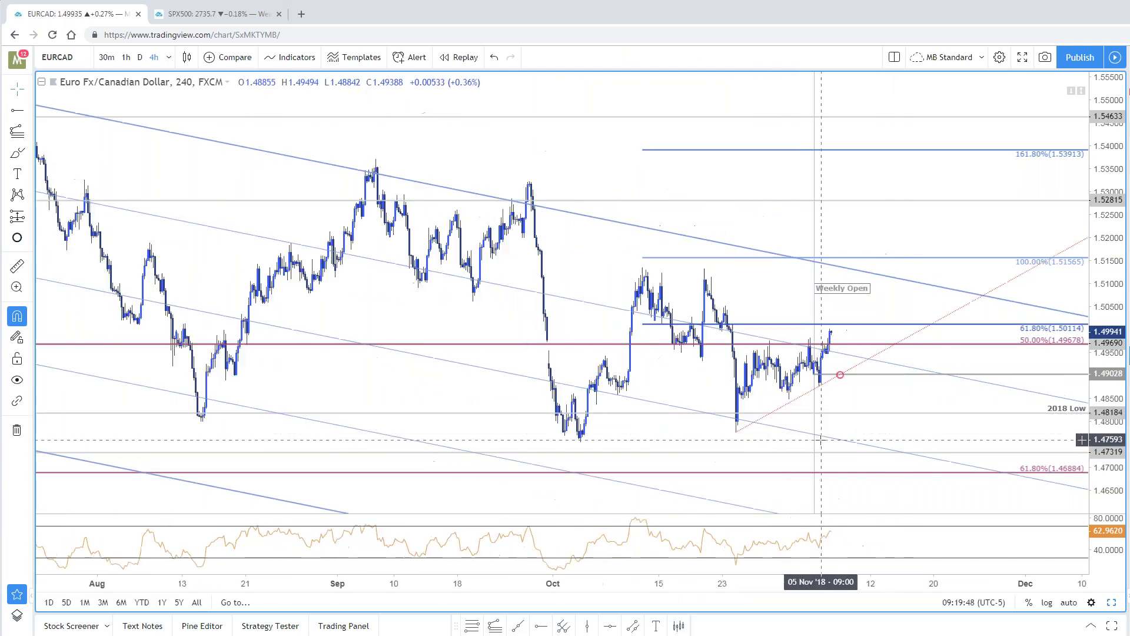
pyautogui.scroll(3, 820, 445)
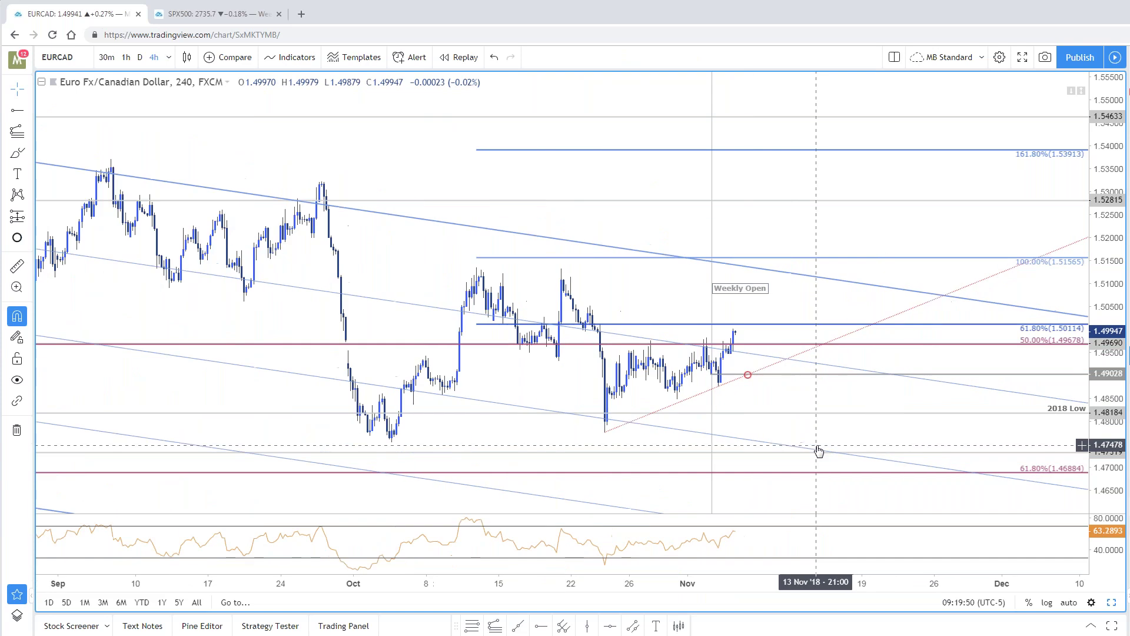
pyautogui.scroll(-1, 812, 451)
pyautogui.scroll(1, 810, 457)
pyautogui.scroll(1, 697, 436)
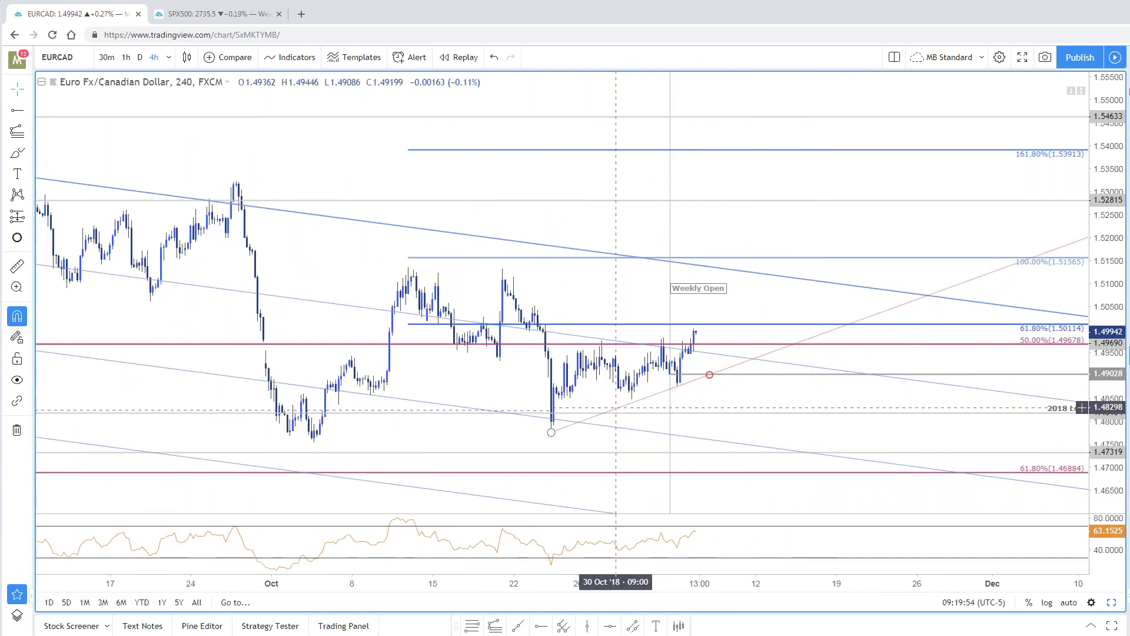
pyautogui.click(616, 408)
pyautogui.moveTo(624, 344); pyautogui.dragTo(621, 330)
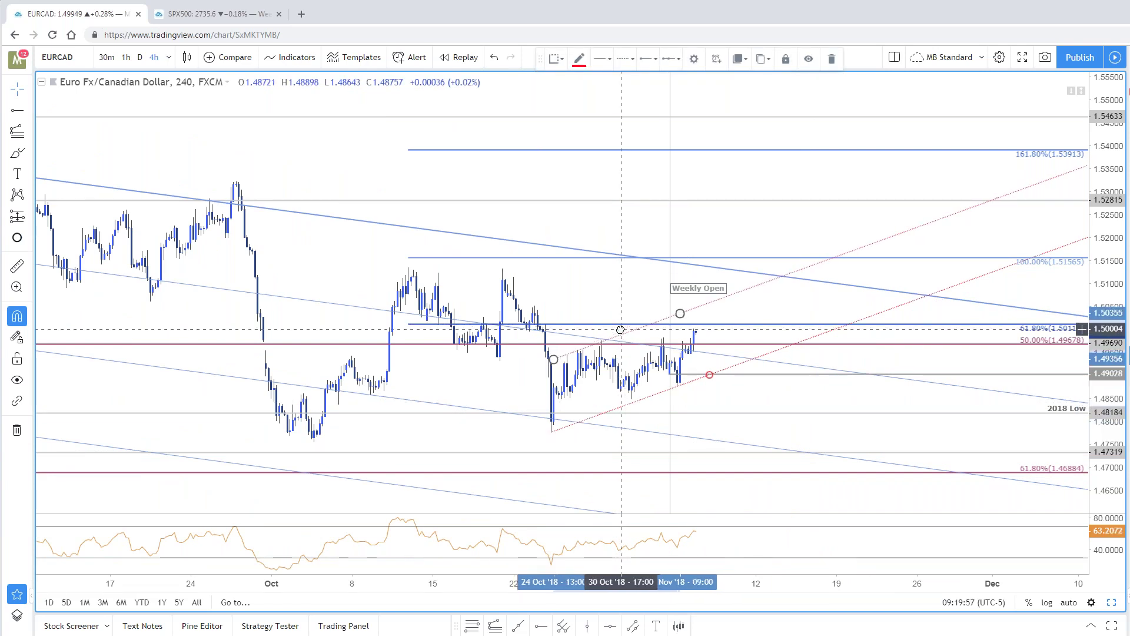
pyautogui.click(723, 308)
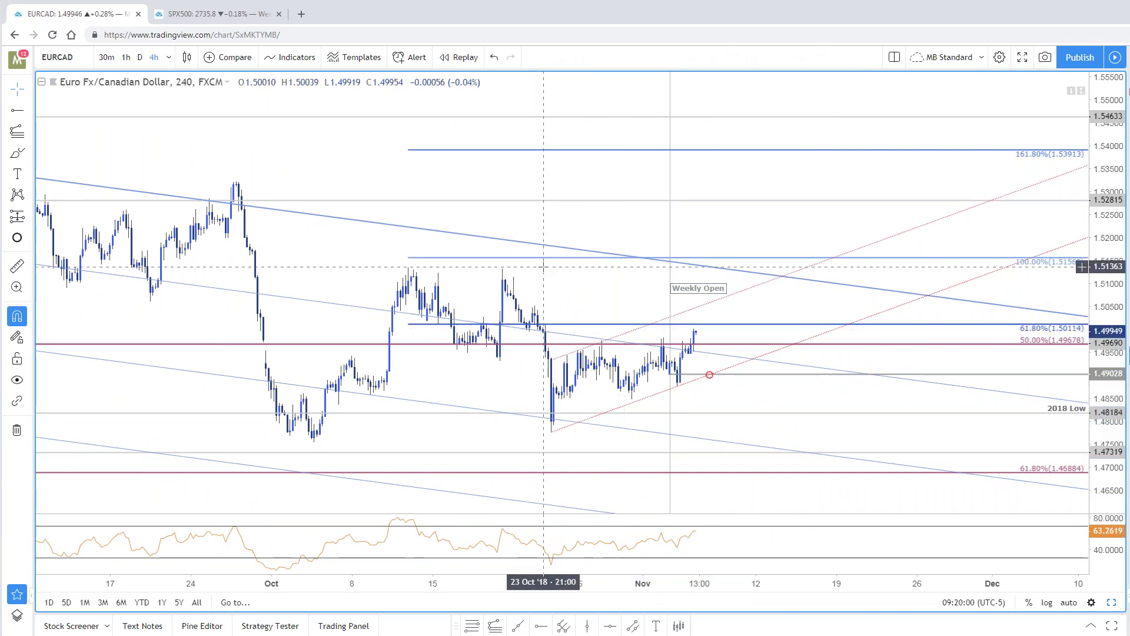
# Step: Hide the 61.8% and 161.8% levels of the Fibonacci extension, keeping only the 100% level
pyautogui.doubleClick(579, 325)
pyautogui.click(519, 318)
pyautogui.click(519, 376)
pyautogui.click(710, 518)
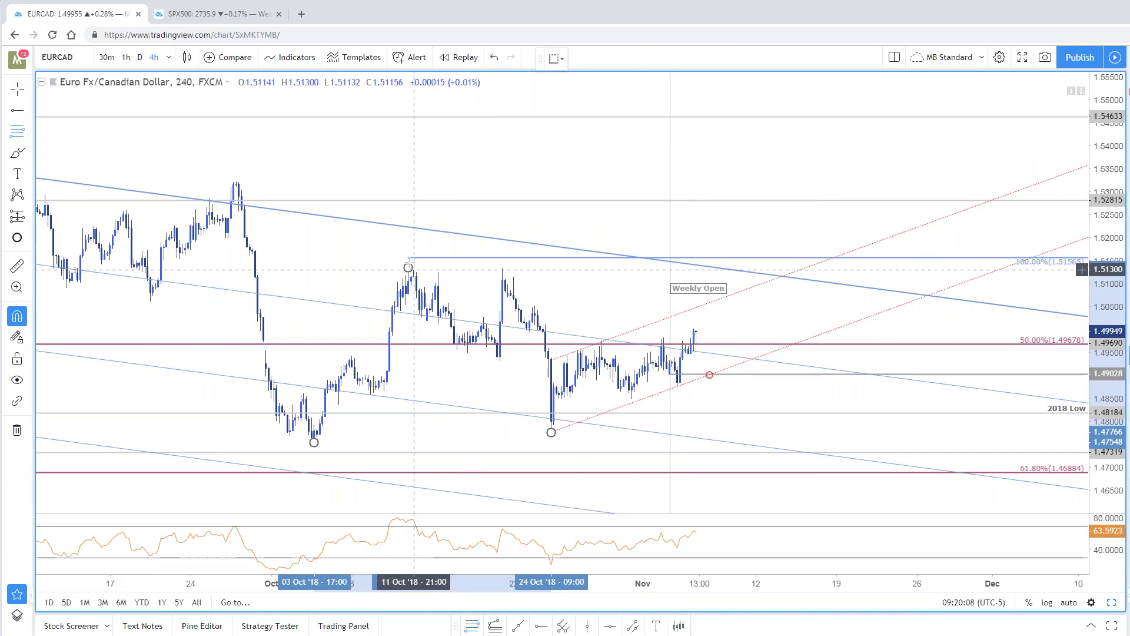
# Step: Draw a Fibonacci retracement from the 19 October high down to the 24 October low
pyautogui.click(502, 269)
pyautogui.click(551, 431)
pyautogui.scroll(-2, 703, 299)
pyautogui.scroll(2, 702, 299)
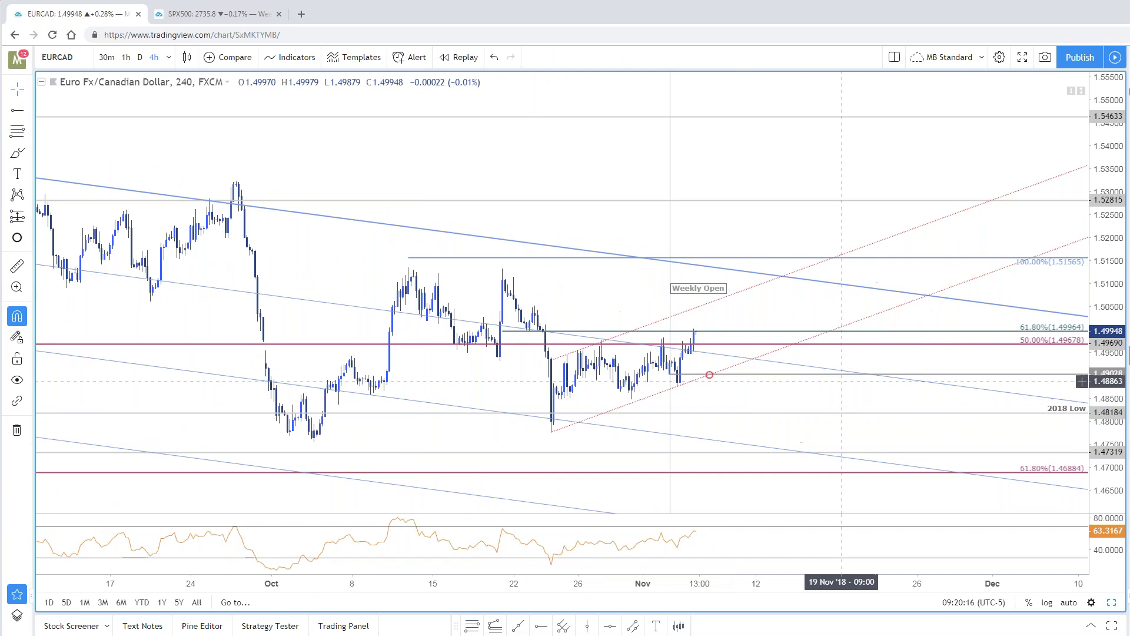
# Step: Raise the Weekly Open label to about 1.5387 and switch the EURCAD chart to the 120-minute interval
pyautogui.moveTo(691, 287); pyautogui.dragTo(688, 157)
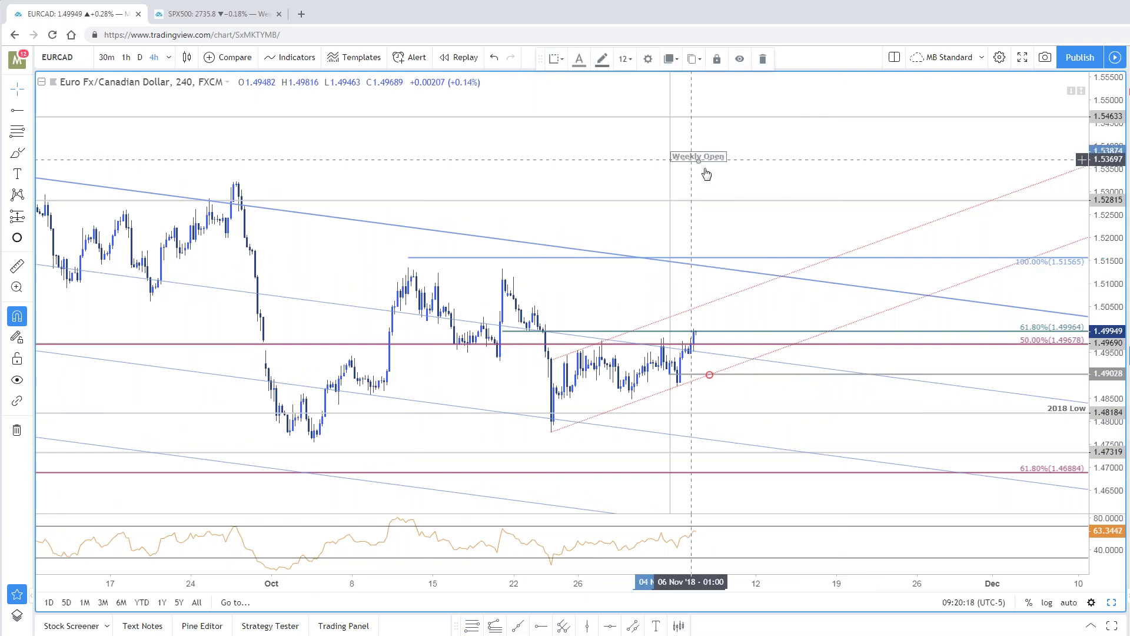
pyautogui.write('120')
pyautogui.press('Return')
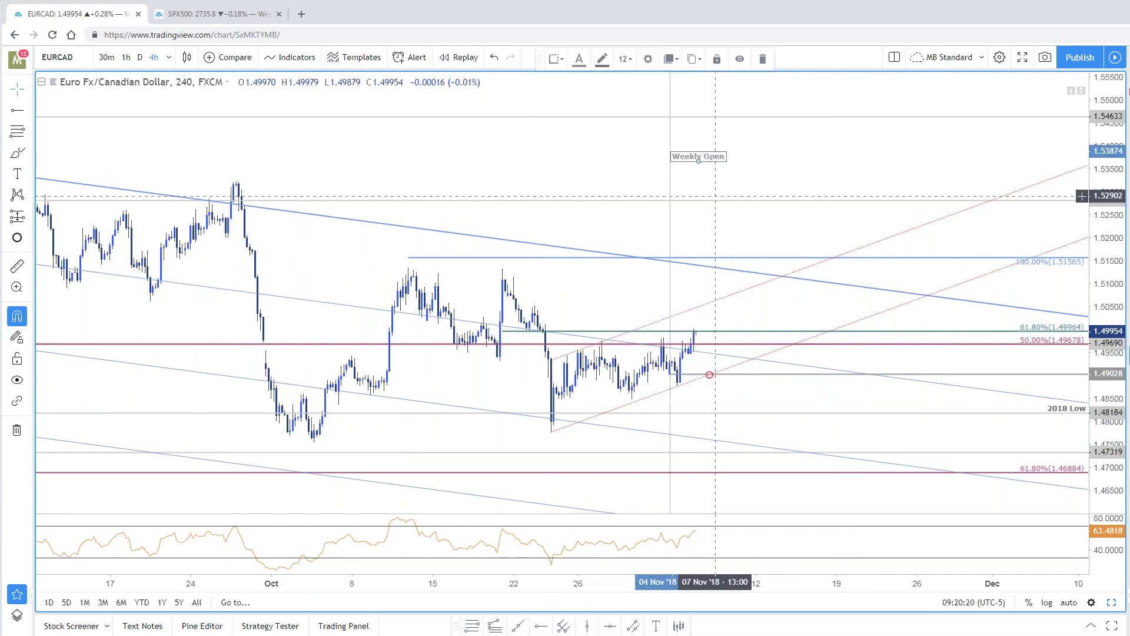
pyautogui.scroll(-2, 656, 184)
pyautogui.moveTo(1104, 292); pyautogui.dragTo(1105, 104)
pyautogui.moveTo(934, 297); pyautogui.dragTo(968, 213)
pyautogui.scroll(1, 930, 294)
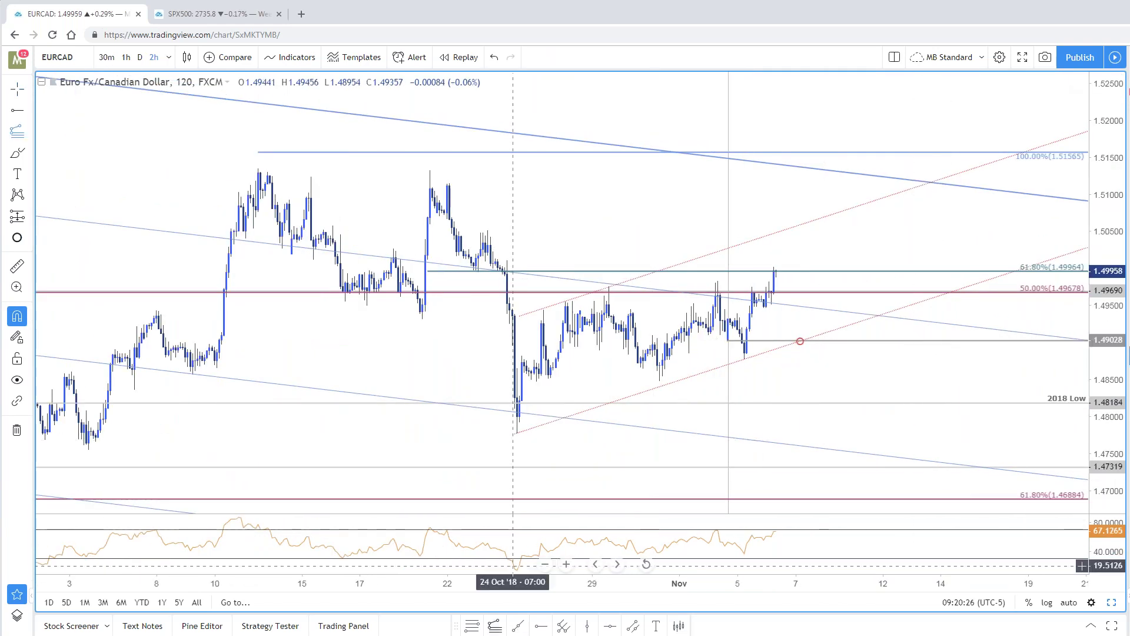
# Step: Draw a Fibonacci extension from the 24 October low to the 29 October high, projected from the 31 October low
pyautogui.click(517, 435)
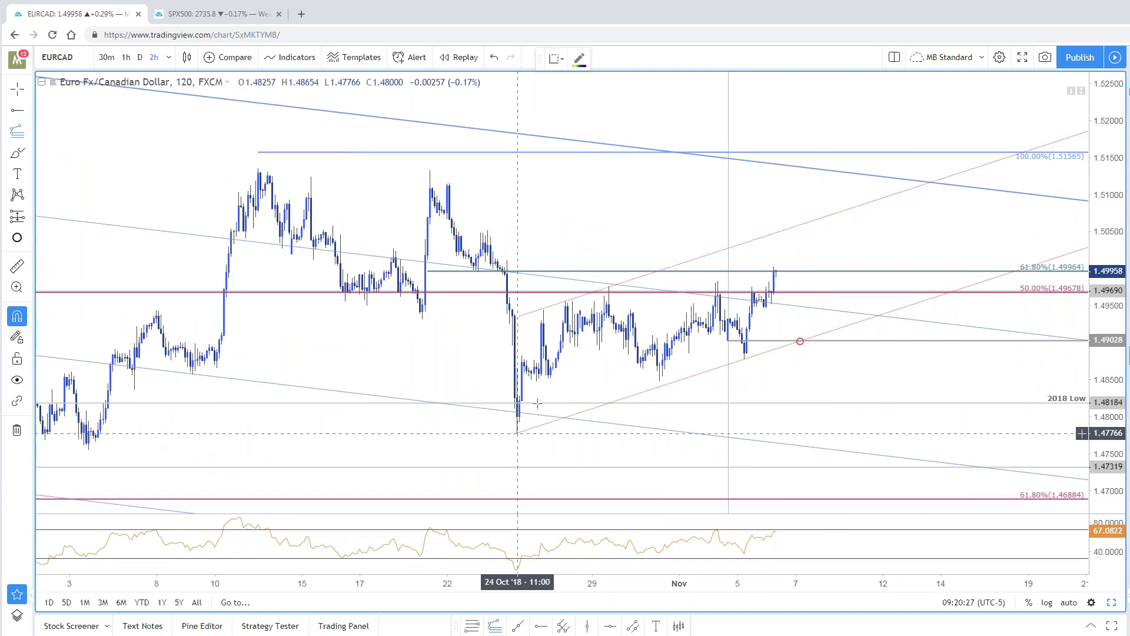
pyautogui.click(608, 286)
pyautogui.click(659, 381)
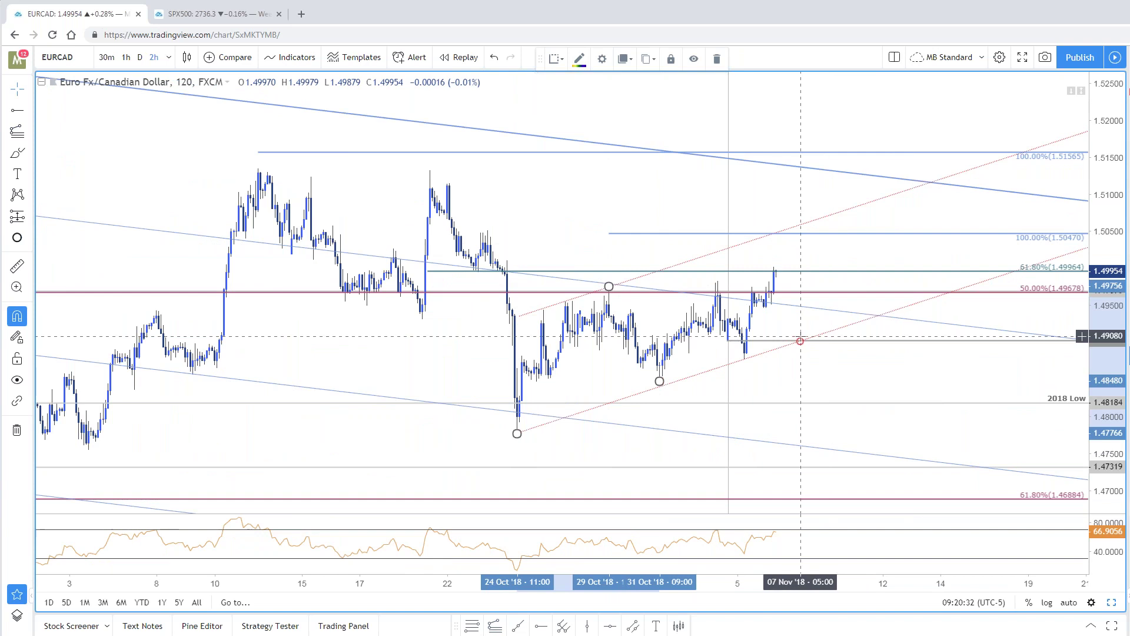
# Step: Copy the red circle onto the crossing of the 1.50470 extension level and the upper parallel trend line
pyautogui.click(800, 341)
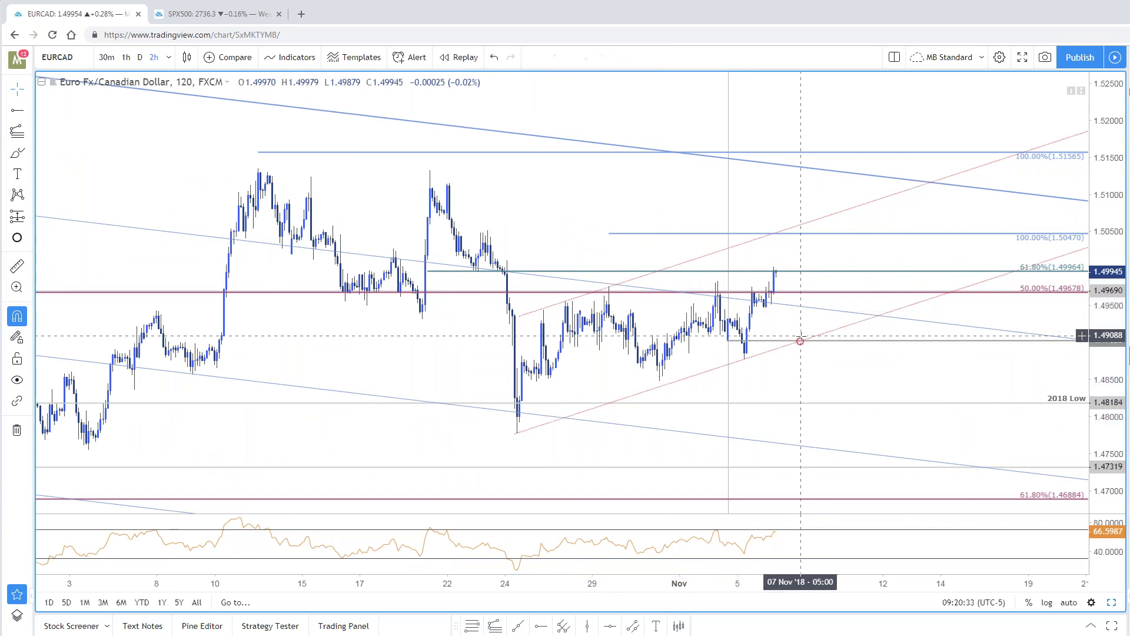
pyautogui.click(800, 341)
pyautogui.moveTo(776, 235); pyautogui.dragTo(788, 254)
pyautogui.click(845, 396)
pyautogui.moveTo(812, 359)
pyautogui.mouseDown()
pyautogui.moveTo(767, 160)
pyautogui.moveTo(790, 263)
pyautogui.moveTo(792, 250)
pyautogui.mouseUp()
pyautogui.click(821, 282)
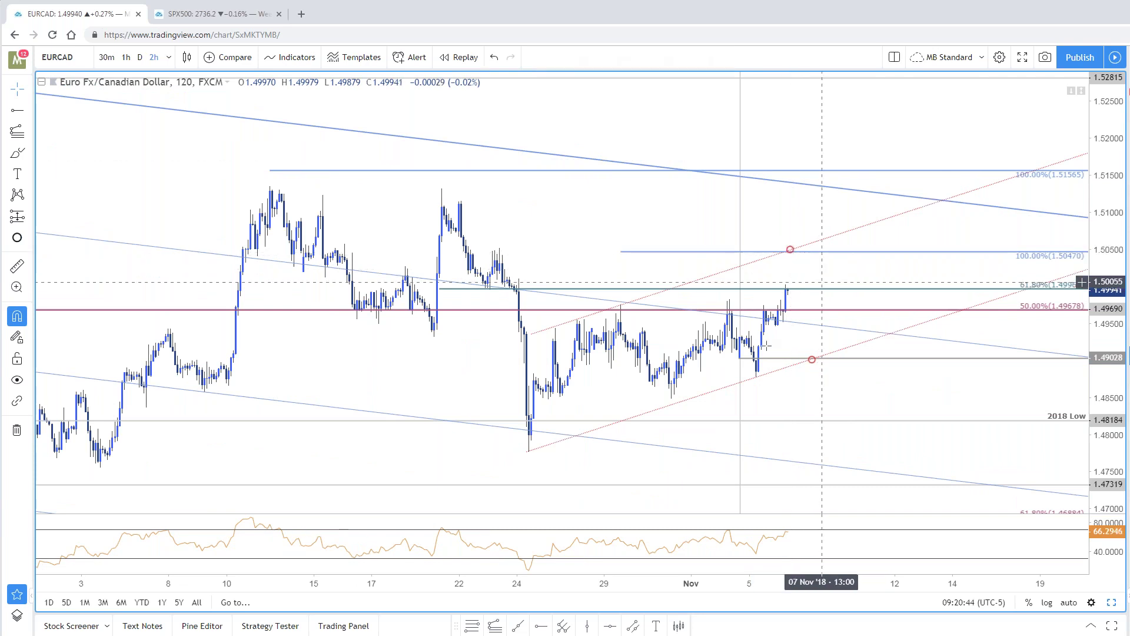
pyautogui.click(785, 252)
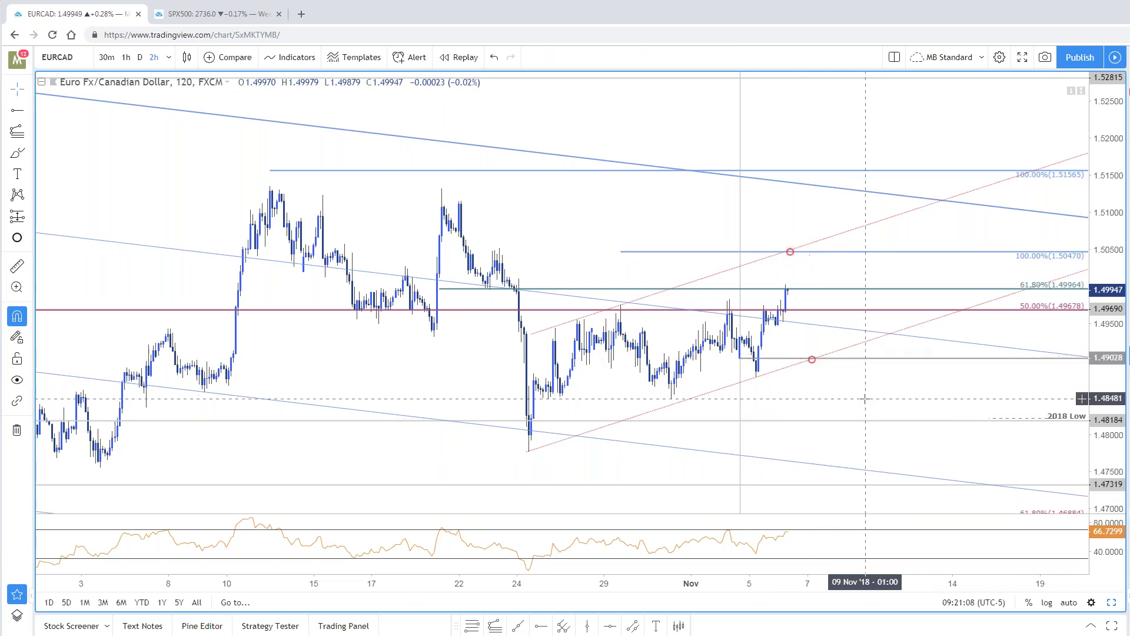
# Step: Try an ascending pitchfork from the 3 October low through the 19 October high and 24 October low, and remove it
pyautogui.moveTo(860, 411); pyautogui.dragTo(913, 396)
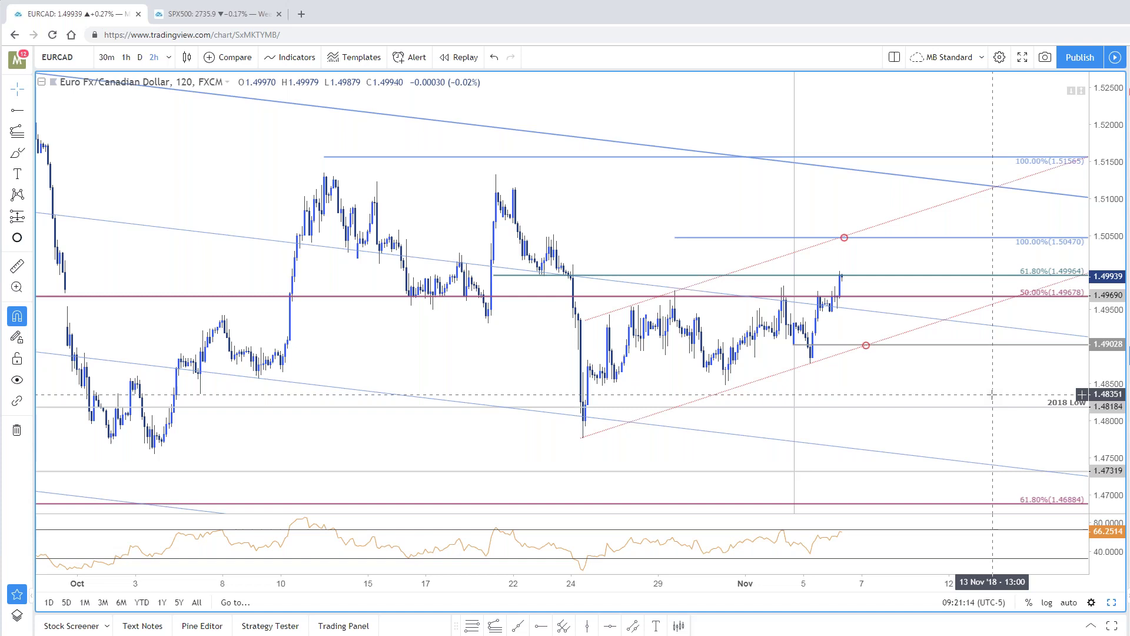
pyautogui.scroll(-1, 482, 392)
pyautogui.click(563, 626)
pyautogui.click(248, 454)
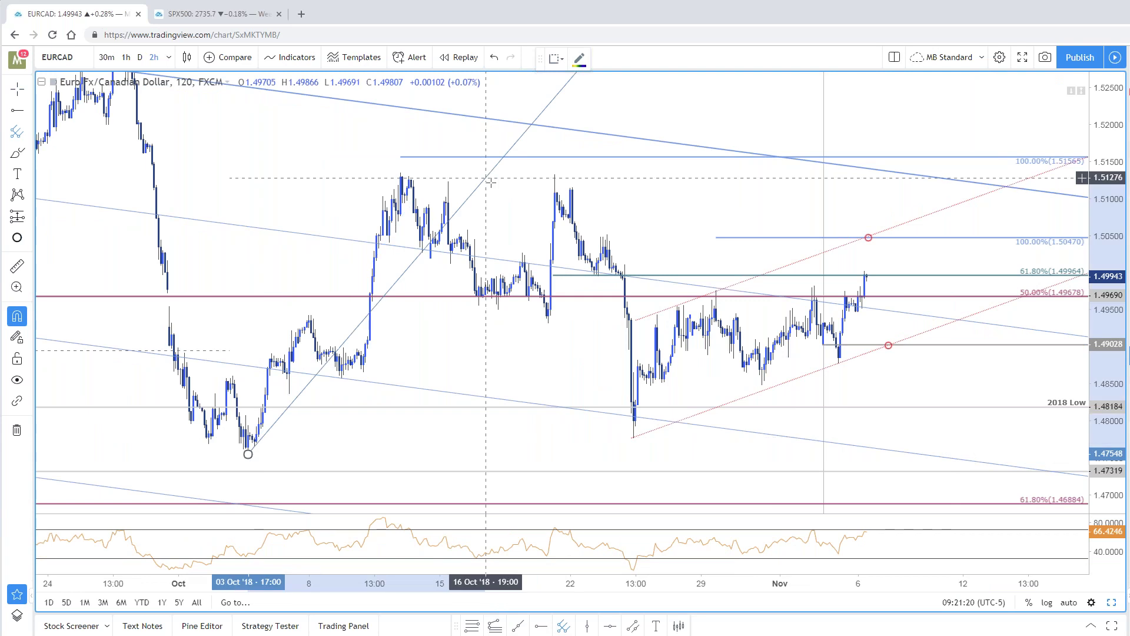
pyautogui.click(554, 175)
pyautogui.click(634, 439)
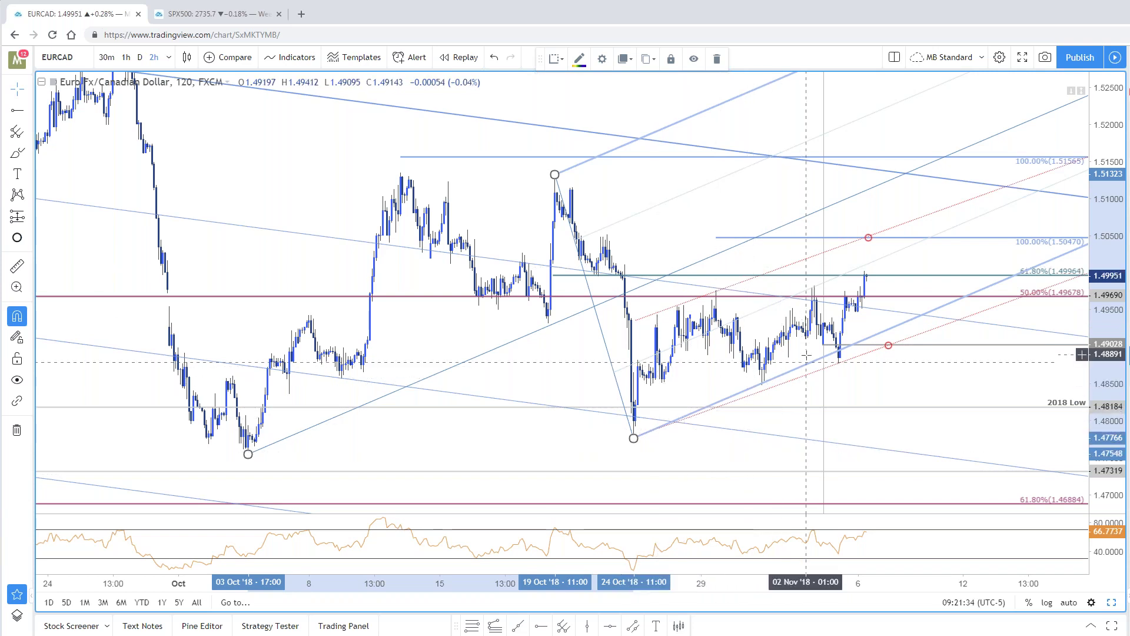
pyautogui.scroll(1, 806, 355)
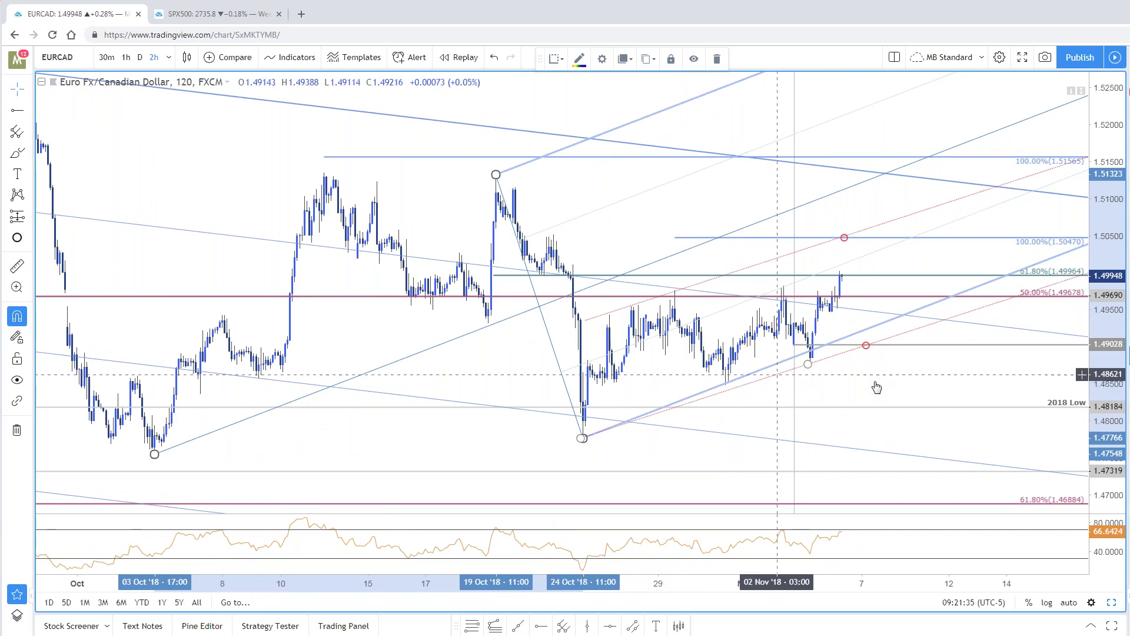
pyautogui.moveTo(876, 387); pyautogui.dragTo(913, 379)
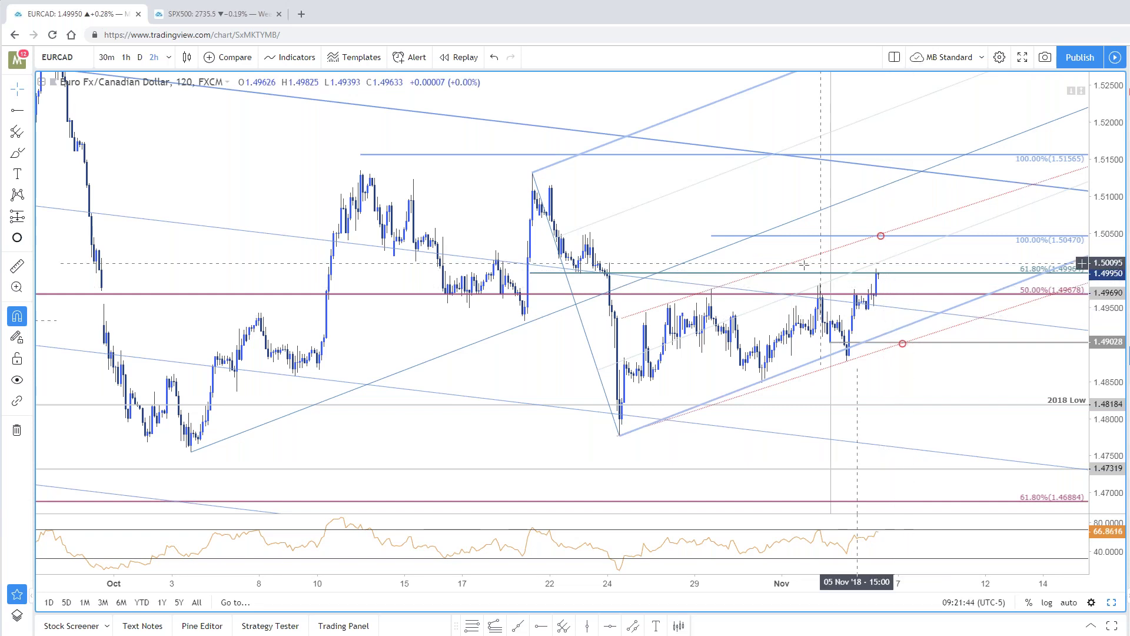
pyautogui.click(789, 228)
pyautogui.press('Delete')
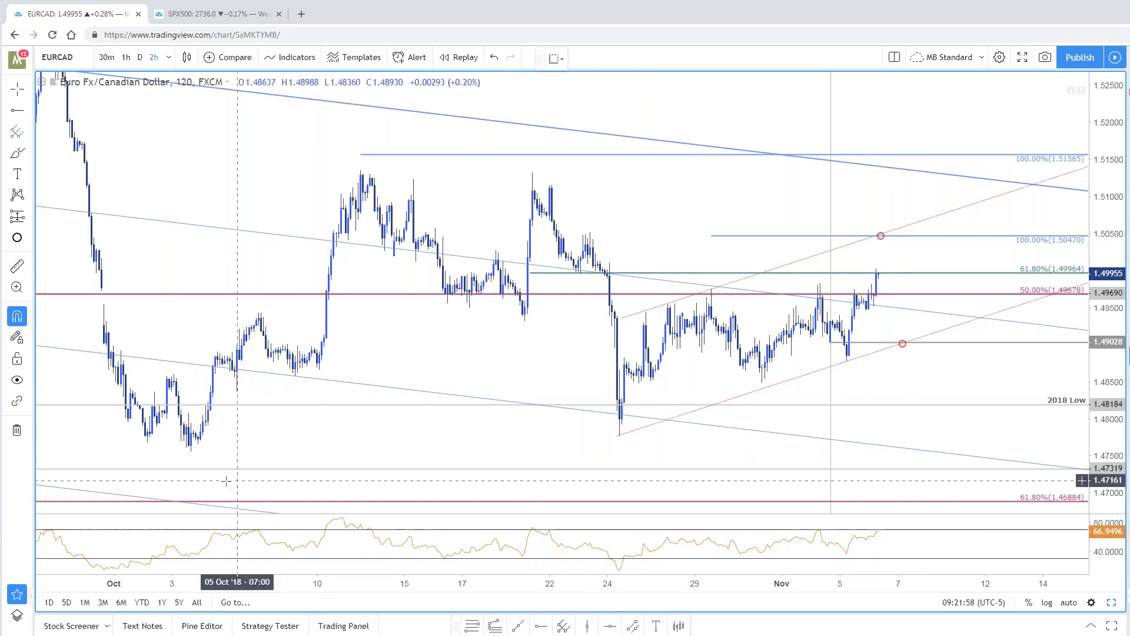
# Step: Redraw the ascending pitchfork from the 3 October low using the 19 October high and the 24 October low
pyautogui.click(188, 447)
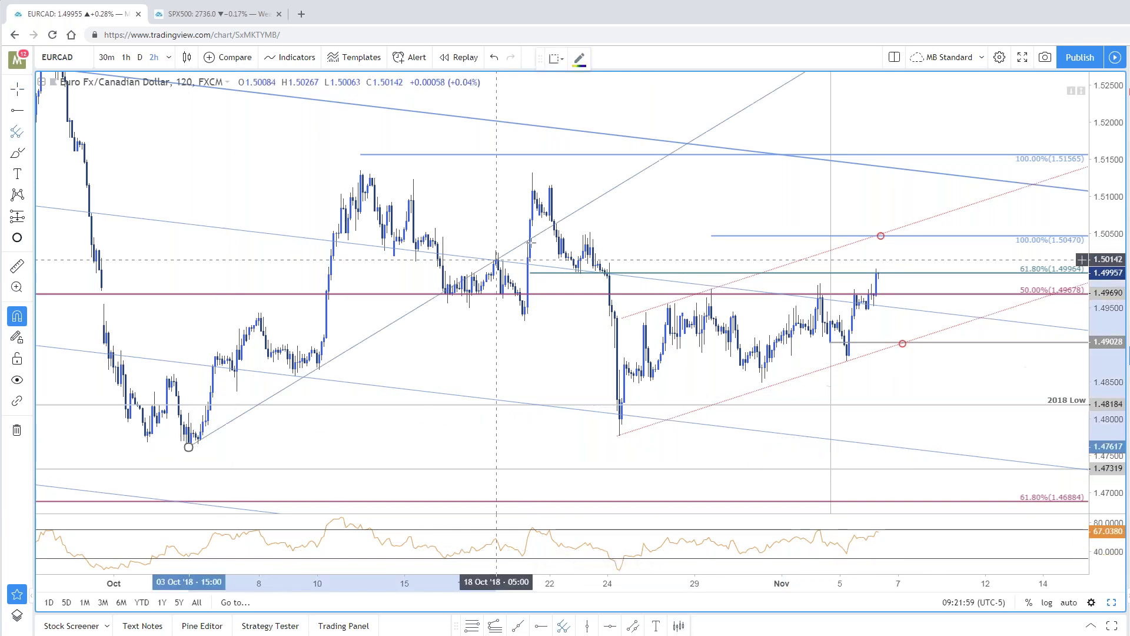
pyautogui.click(532, 173)
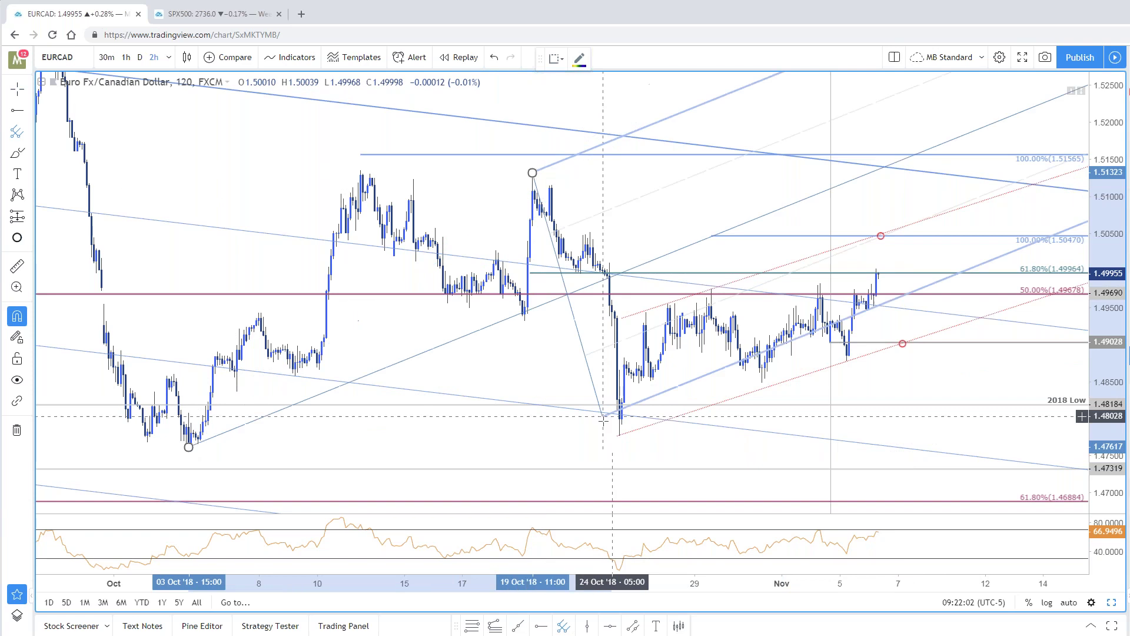
pyautogui.click(619, 436)
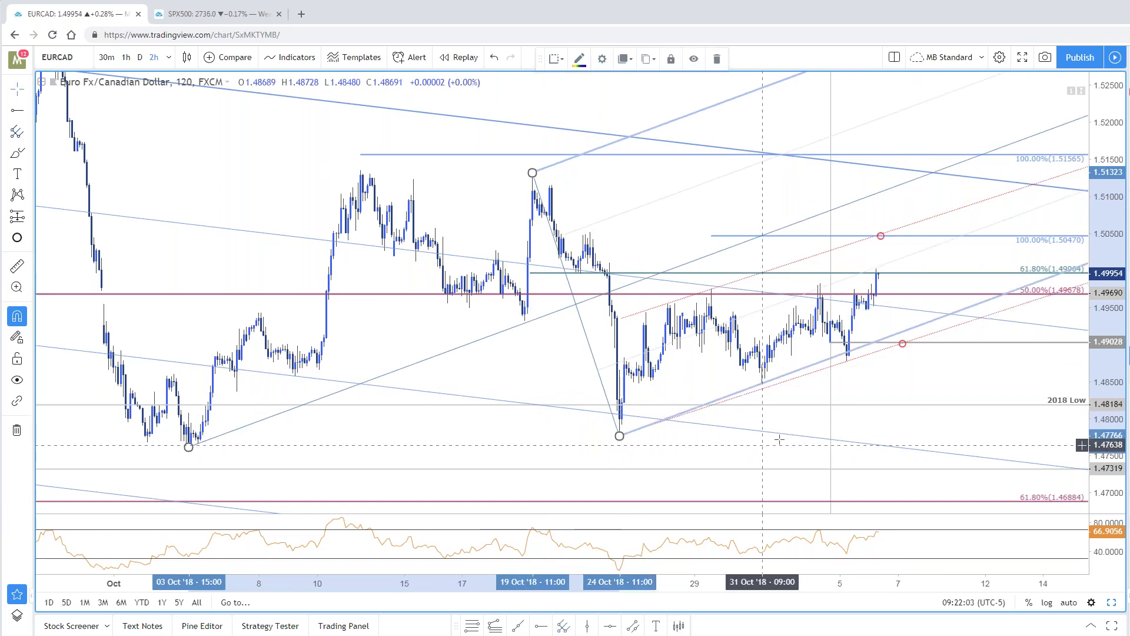
pyautogui.click(719, 266)
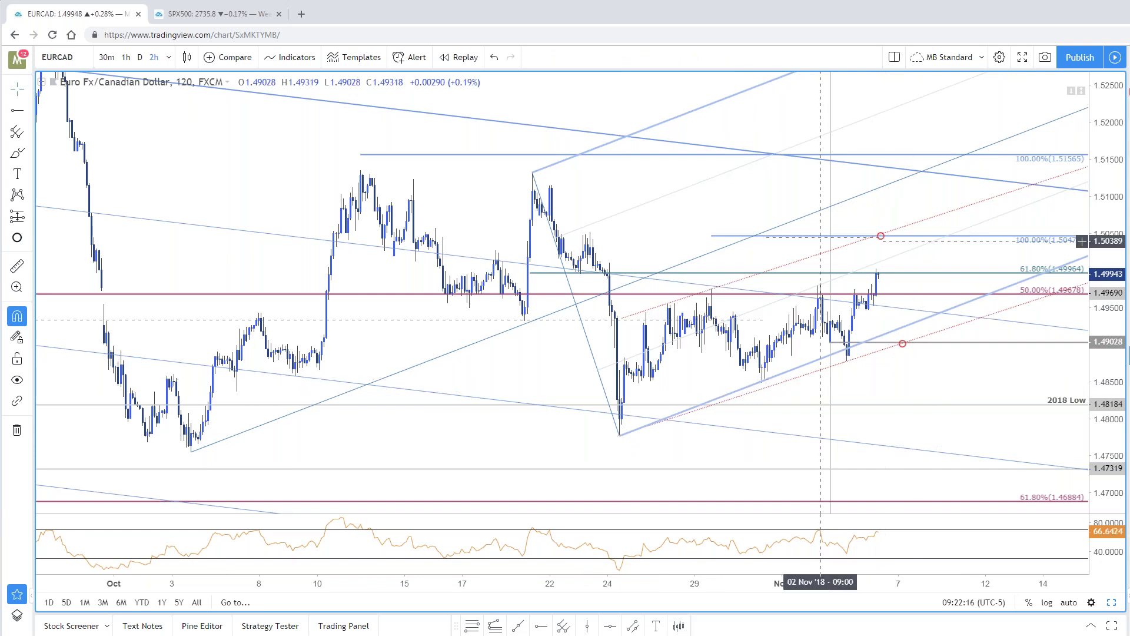
# Step: Copy the red circle onto the crossing of the ascending pitchfork's median line and the descending pitchfork's upper line
pyautogui.scroll(-2, 970, 269)
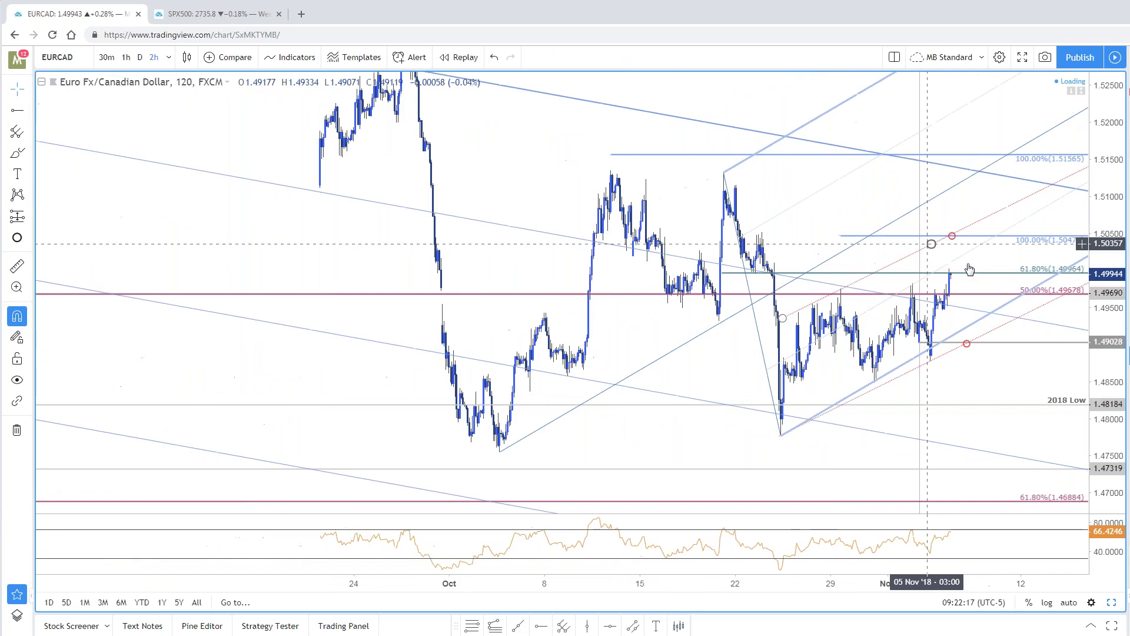
pyautogui.moveTo(952, 237); pyautogui.dragTo(988, 171)
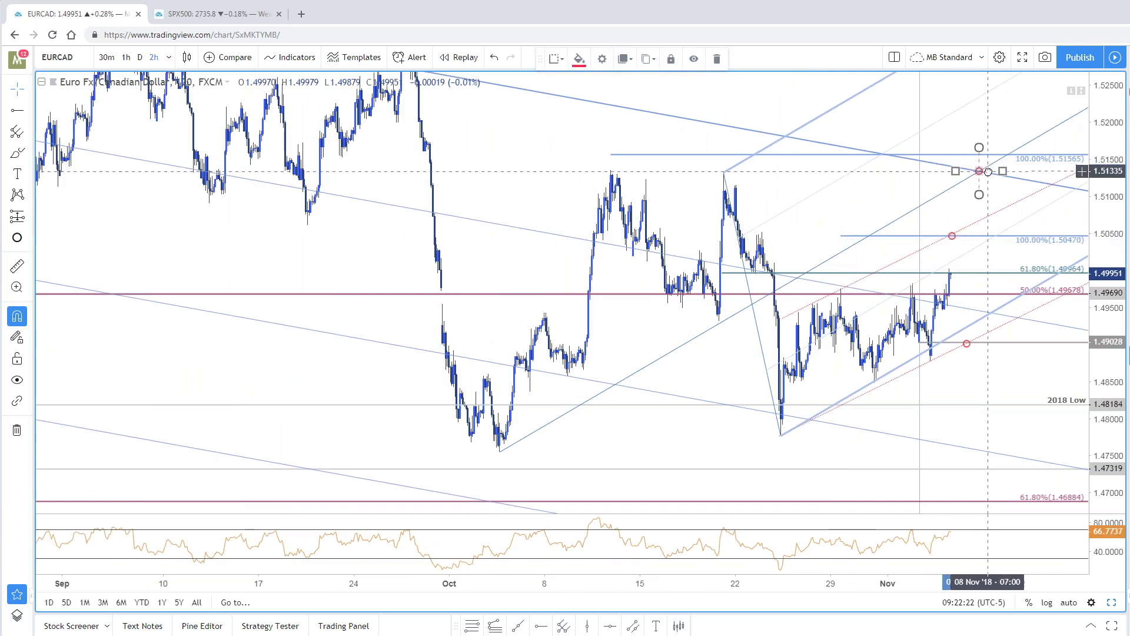
pyautogui.click(1003, 196)
pyautogui.scroll(2, 988, 470)
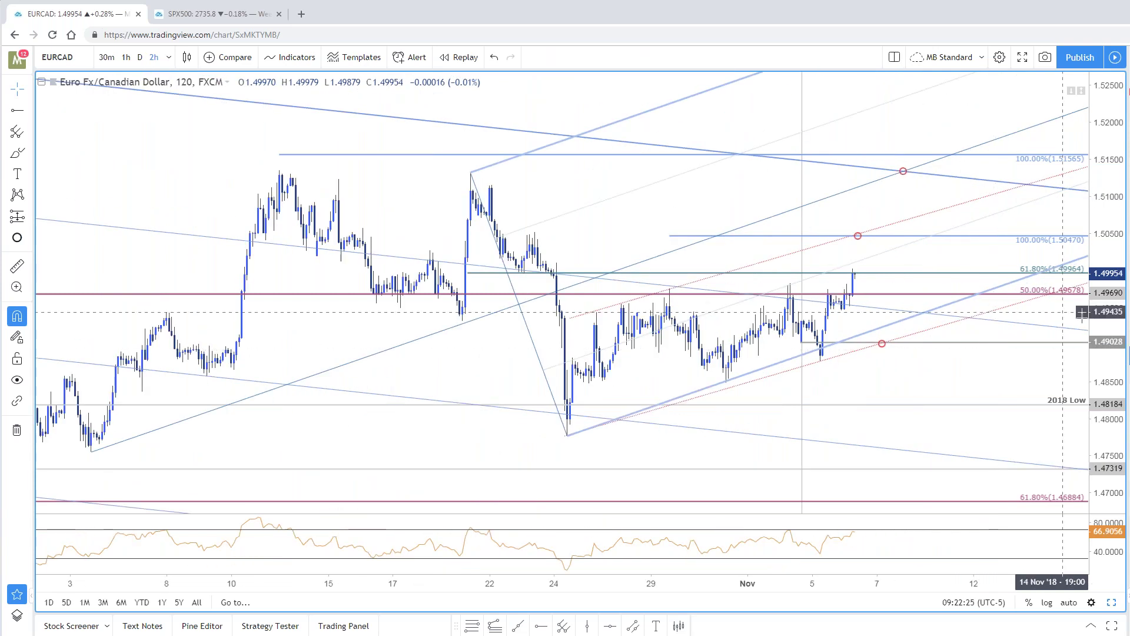
# Step: Replace the 1.51565 extension level with a horizontal ray starting at the 11 October high at 1.51347
pyautogui.moveTo(1108, 315); pyautogui.dragTo(1108, 287)
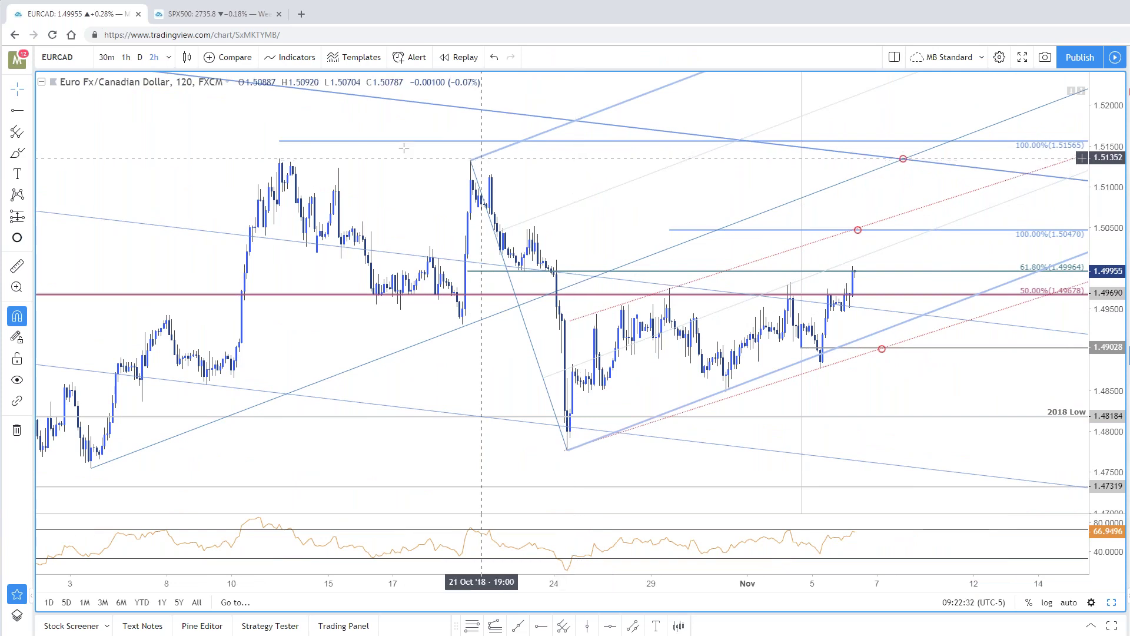
pyautogui.click(540, 625)
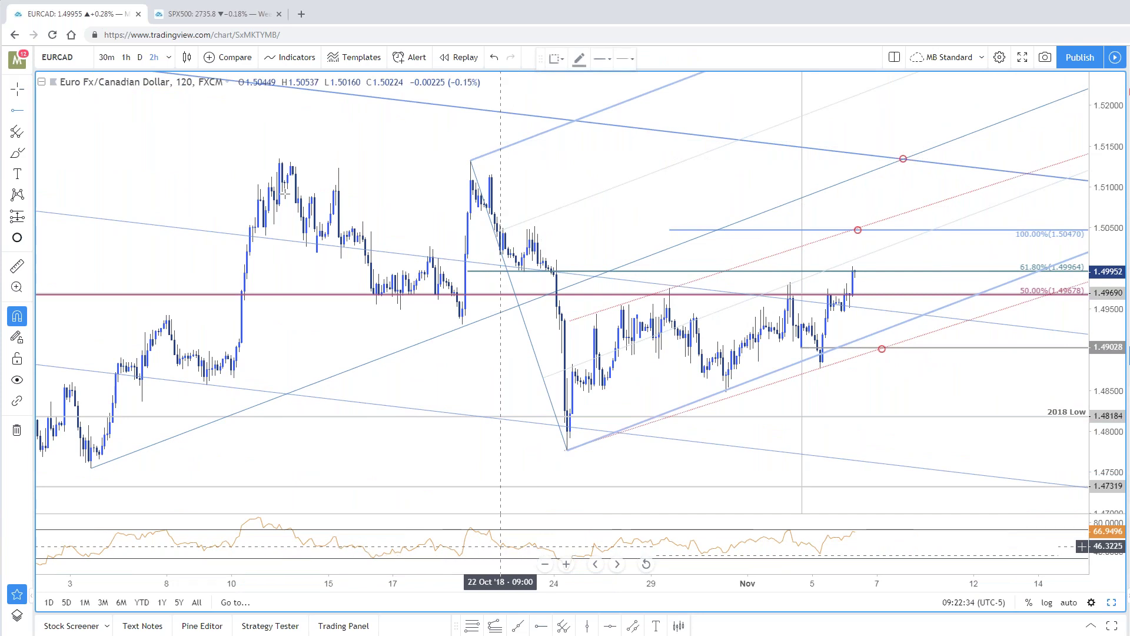
pyautogui.click(282, 145)
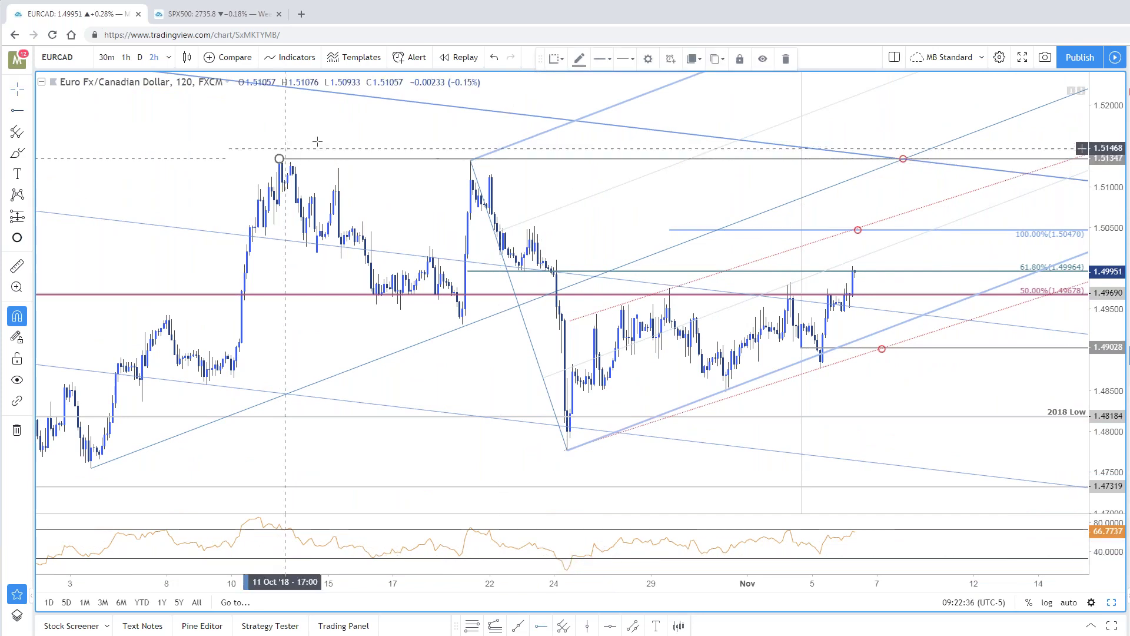
# Step: Move the "2018 Low" horizontal ray from the early 2018 low to the 3 October low at 1.47548
pyautogui.moveTo(654, 180); pyautogui.dragTo(874, 188)
pyautogui.scroll(4, 867, 213)
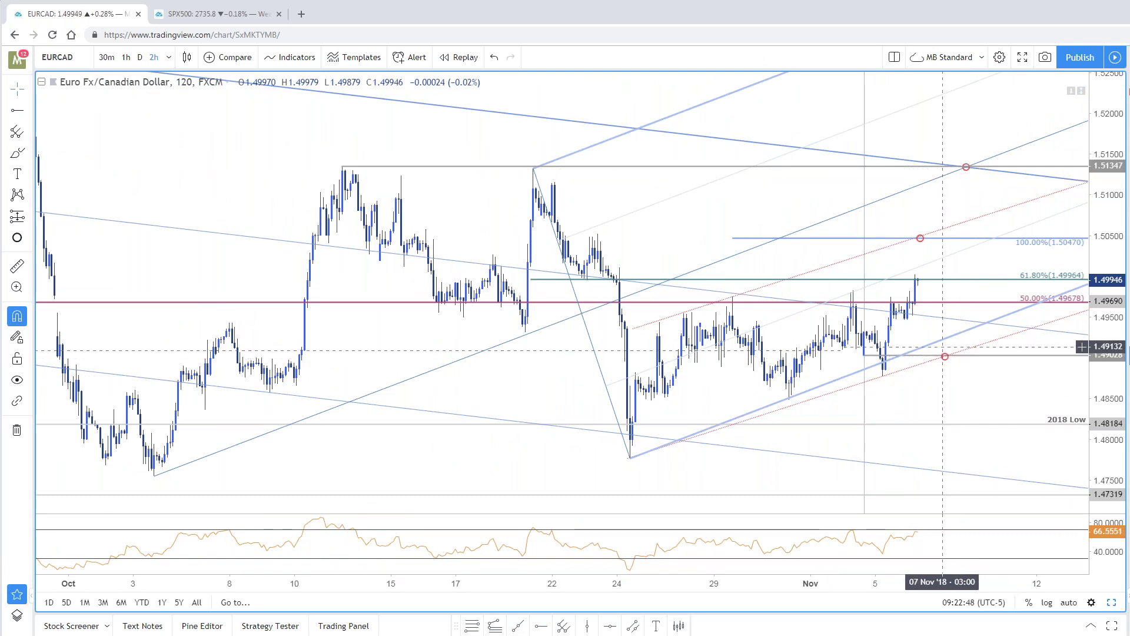
pyautogui.scroll(-5, 589, 412)
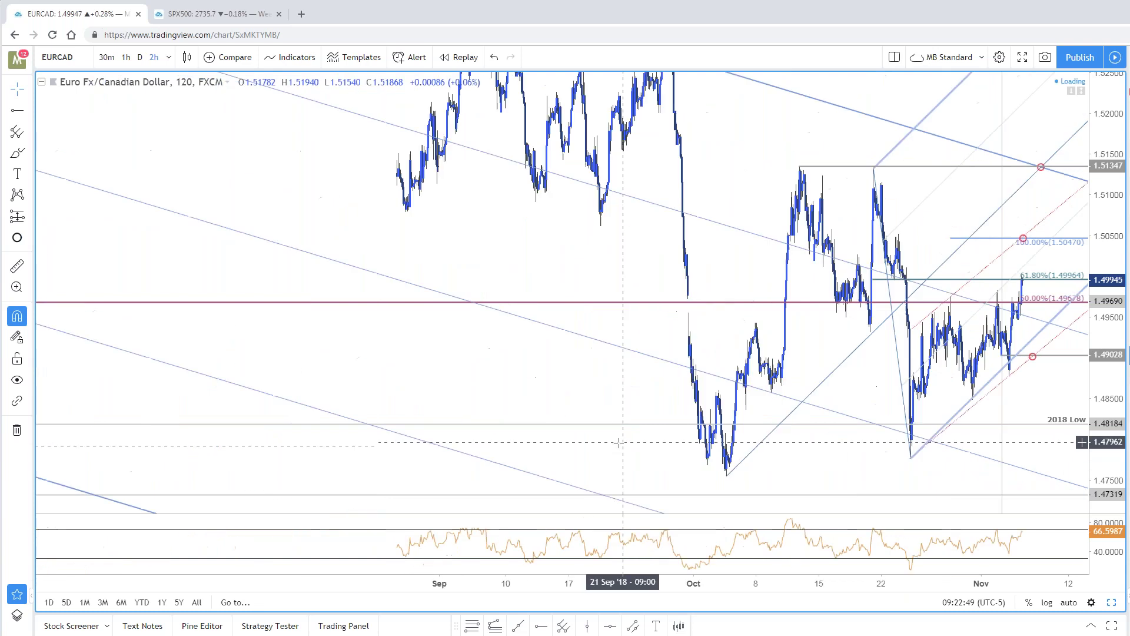
pyautogui.scroll(-5, 642, 434)
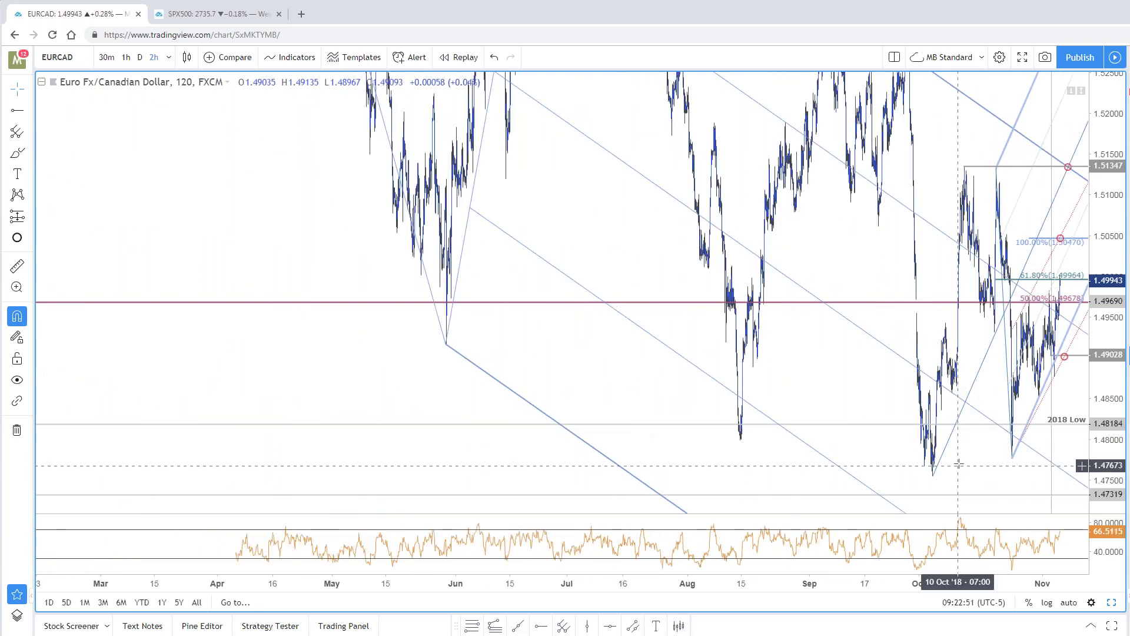
pyautogui.scroll(-4, 906, 442)
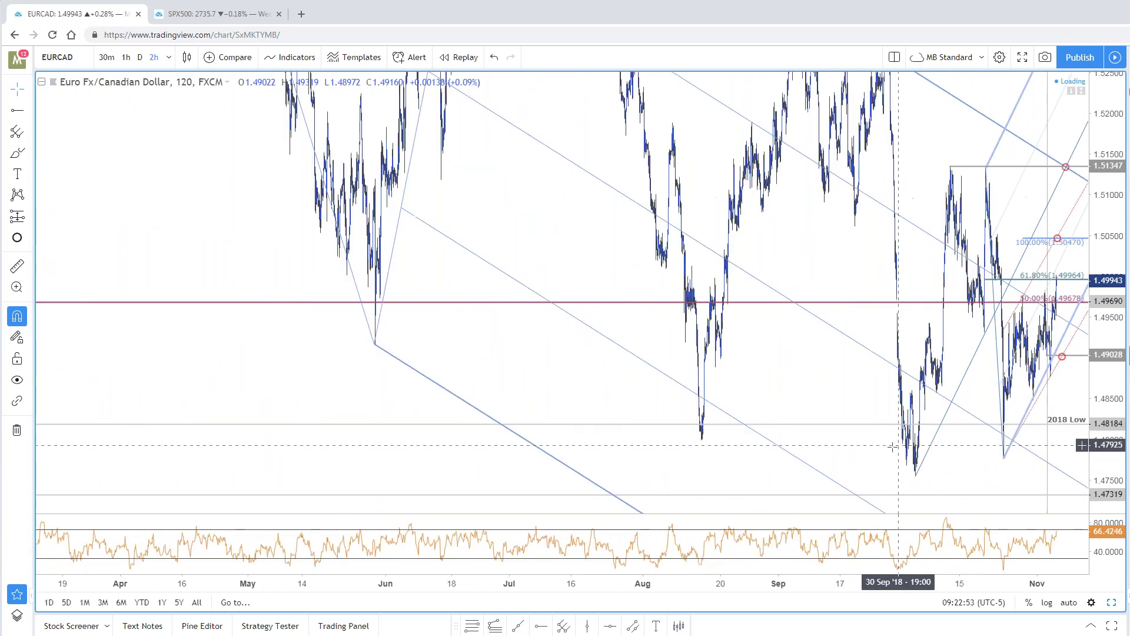
pyautogui.scroll(-2, 371, 394)
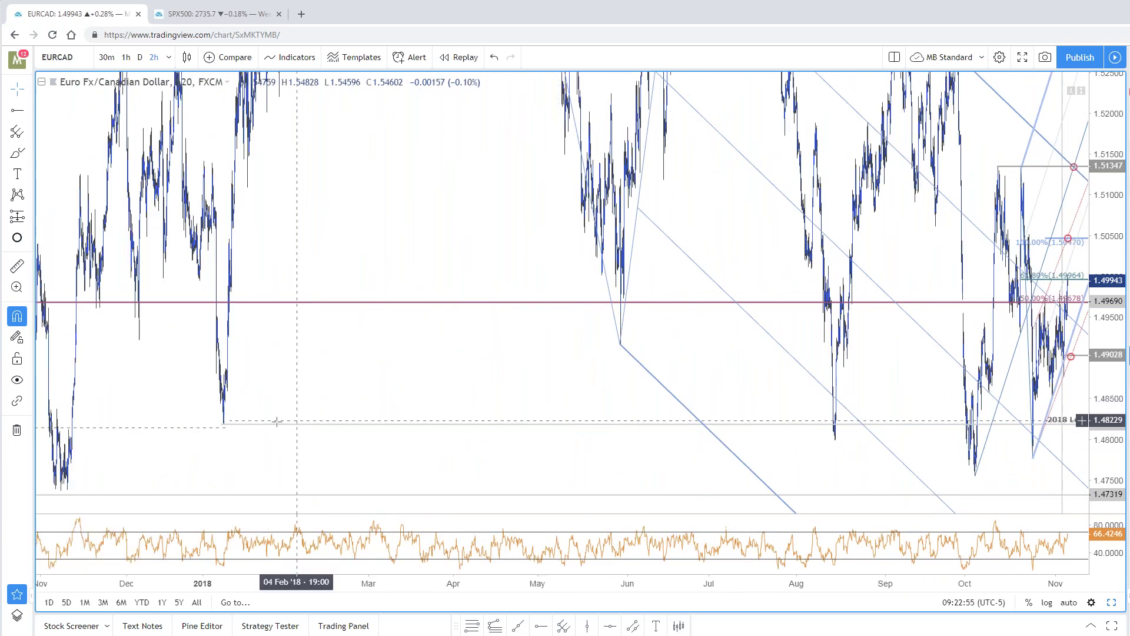
pyautogui.moveTo(222, 425)
pyautogui.mouseDown()
pyautogui.moveTo(994, 484)
pyautogui.moveTo(978, 464)
pyautogui.moveTo(975, 483)
pyautogui.mouseUp()
pyautogui.scroll(10, 988, 500)
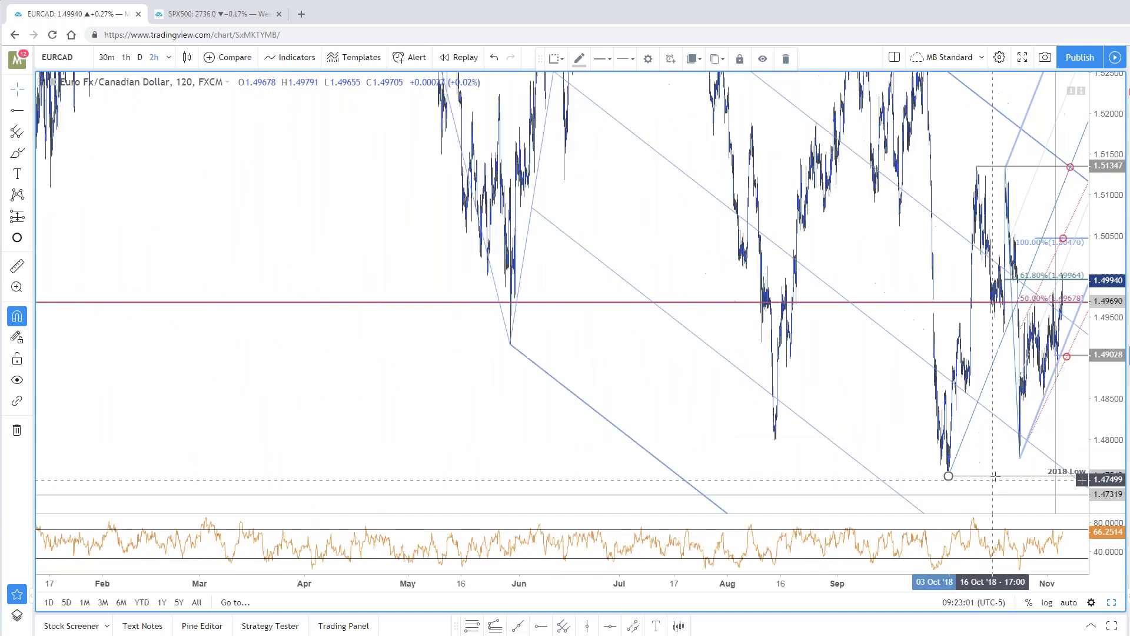
pyautogui.moveTo(1008, 449); pyautogui.dragTo(919, 456)
pyautogui.scroll(2, 919, 456)
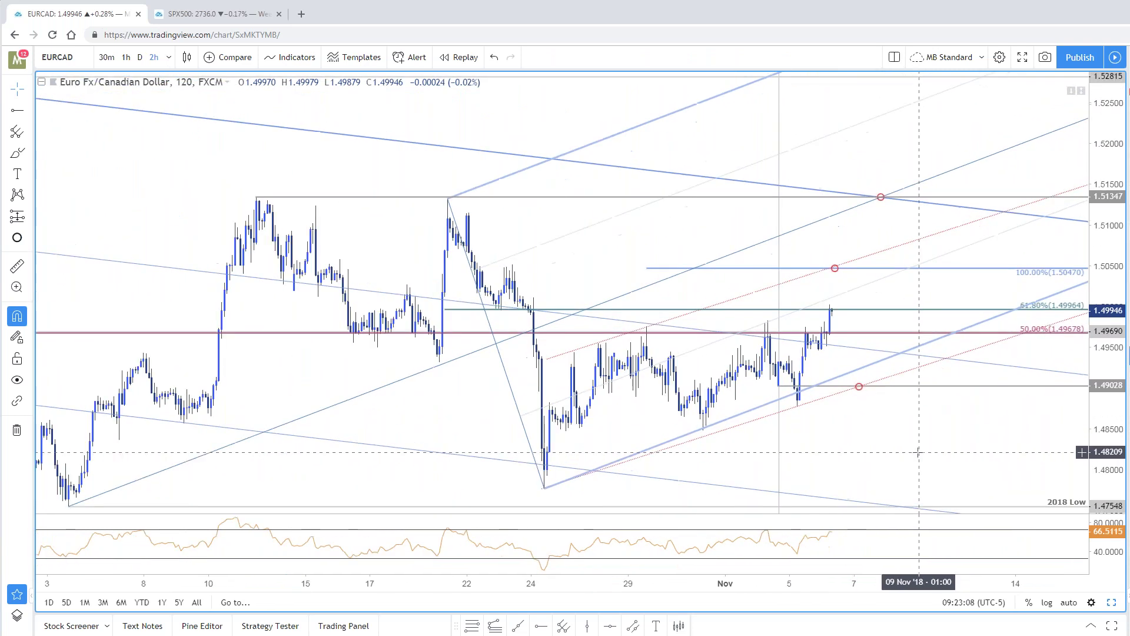
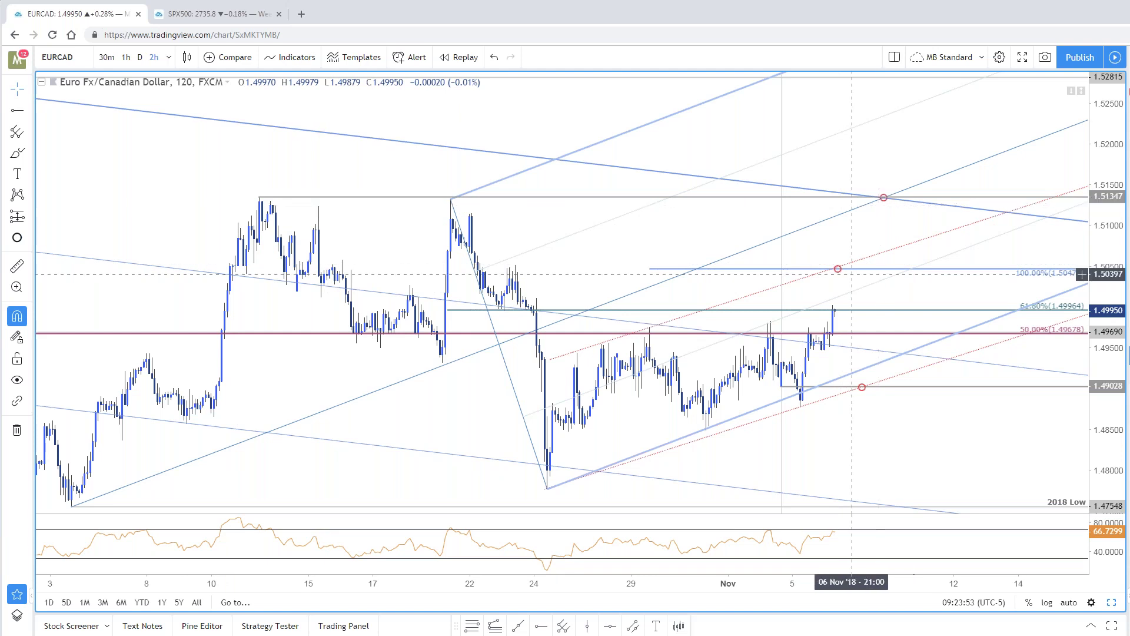
pyautogui.moveTo(903, 160); pyautogui.dragTo(926, 157)
pyautogui.scroll(1, 925, 157)
pyautogui.scroll(1, 898, 148)
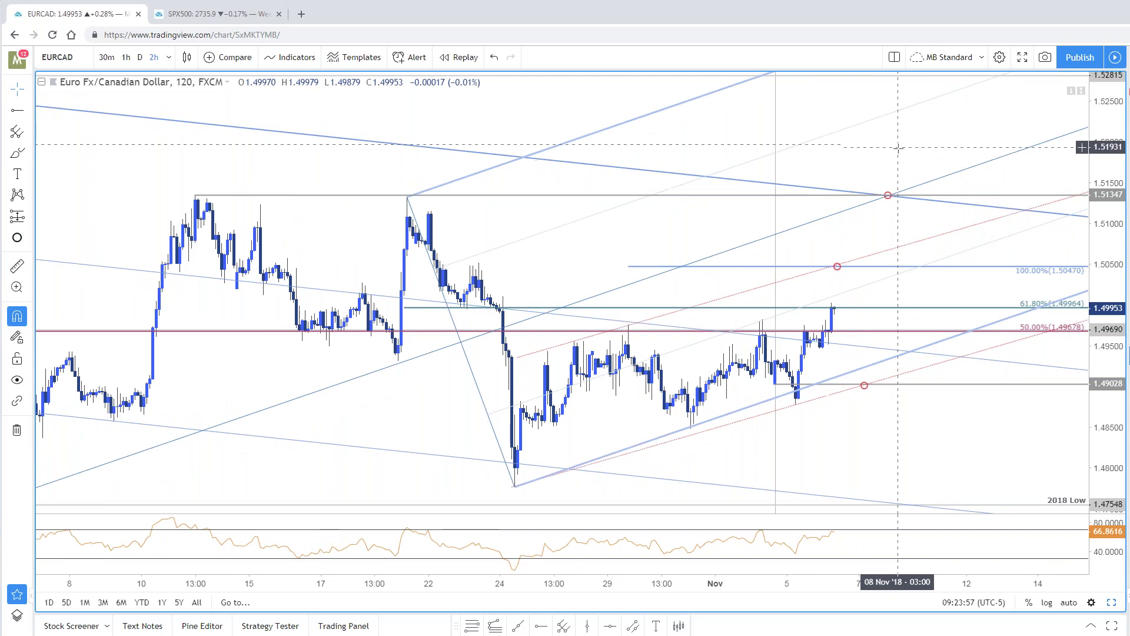
pyautogui.scroll(-1, 909, 152)
pyautogui.scroll(-1, 920, 157)
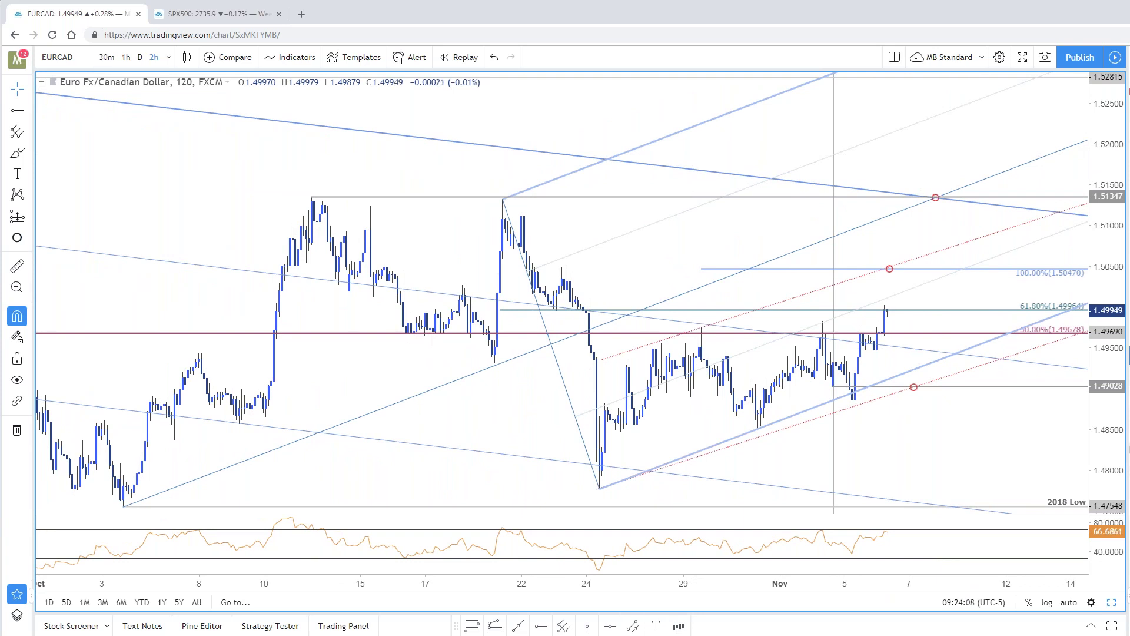
# Step: Switch the 120-minute chart from EURCAD to GBPNZD
pyautogui.press('Down')
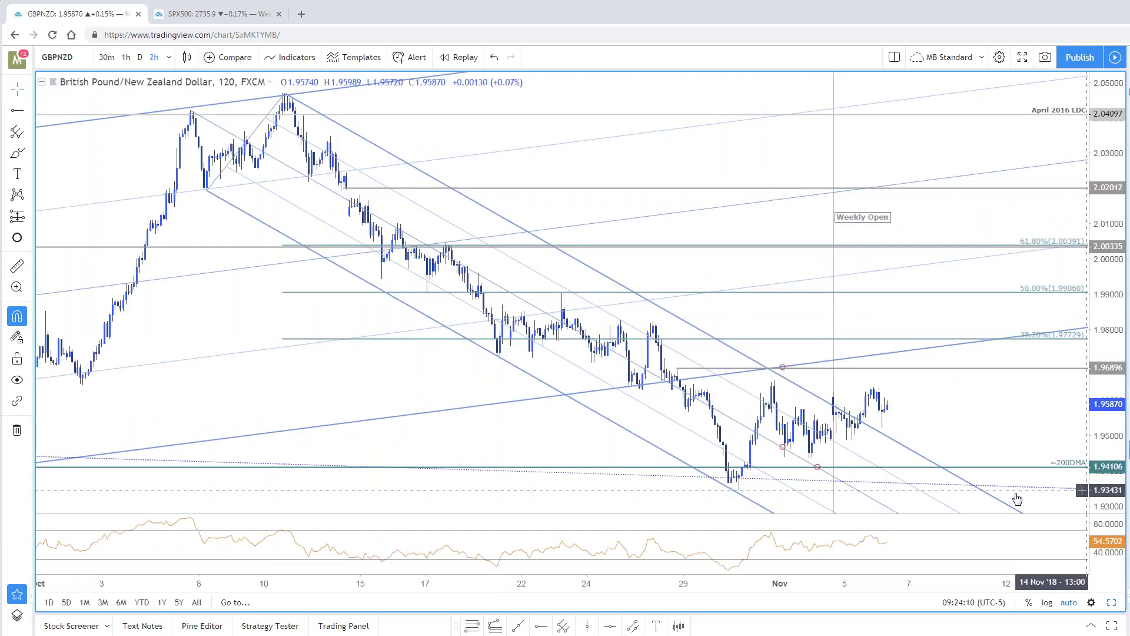
pyautogui.moveTo(968, 409)
pyautogui.mouseDown()
pyautogui.moveTo(955, 408)
pyautogui.moveTo(972, 400)
pyautogui.mouseUp()
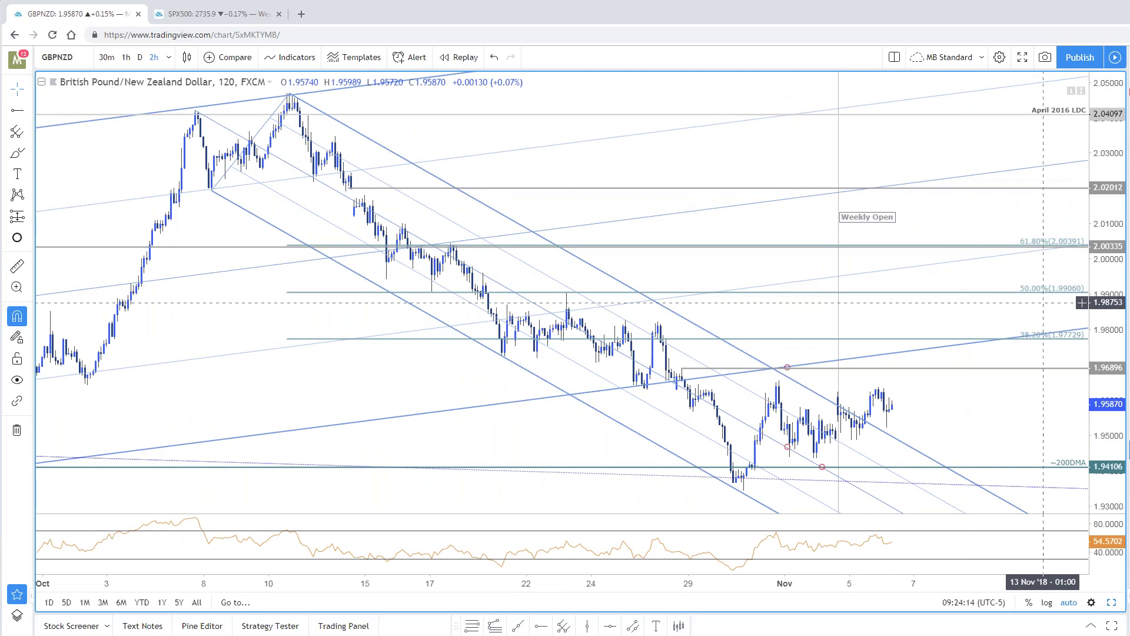
pyautogui.moveTo(1104, 226); pyautogui.dragTo(1104, 250)
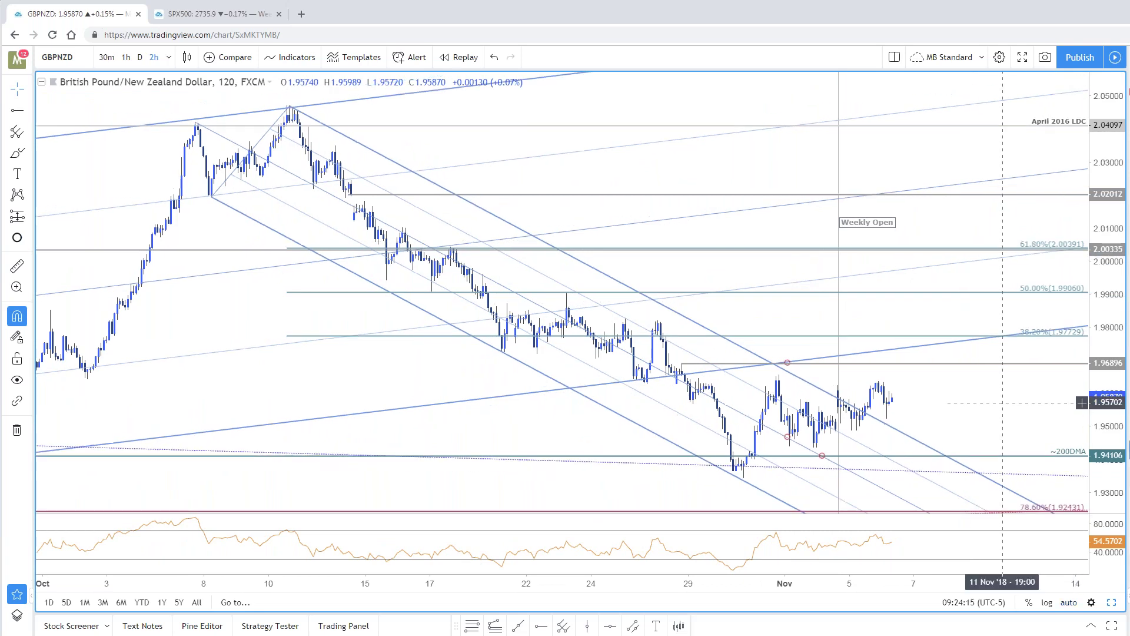
pyautogui.moveTo(998, 408); pyautogui.dragTo(989, 393)
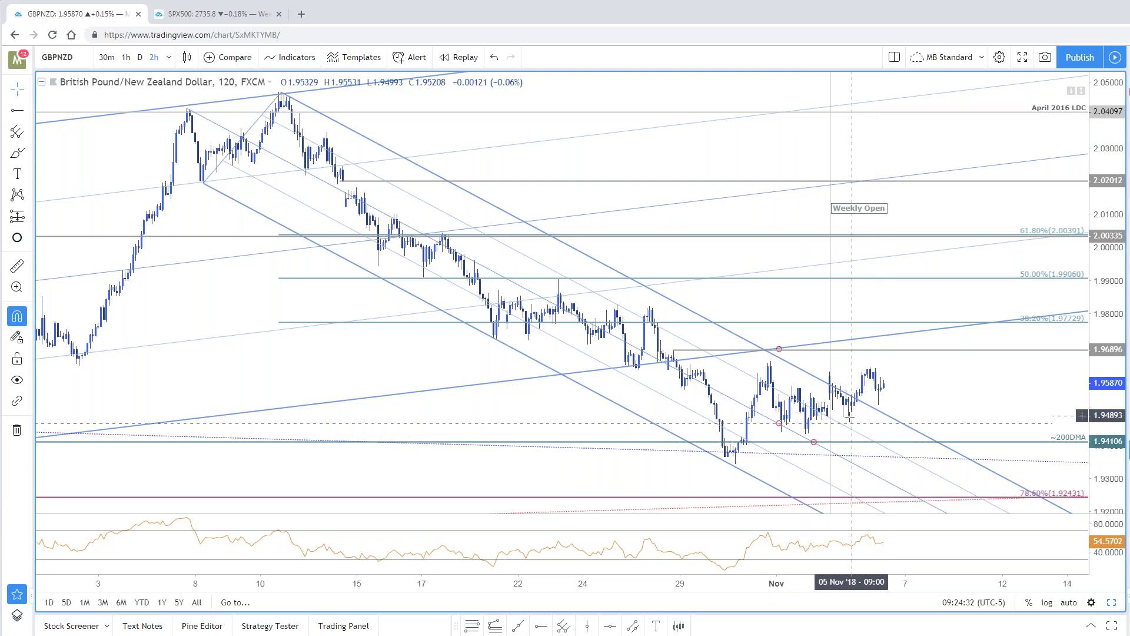
# Step: Add a horizontal ray at 1.94918 from the 2 November candle and move the red circle to its crossing with the descending pitchfork's upper line
pyautogui.click(610, 622)
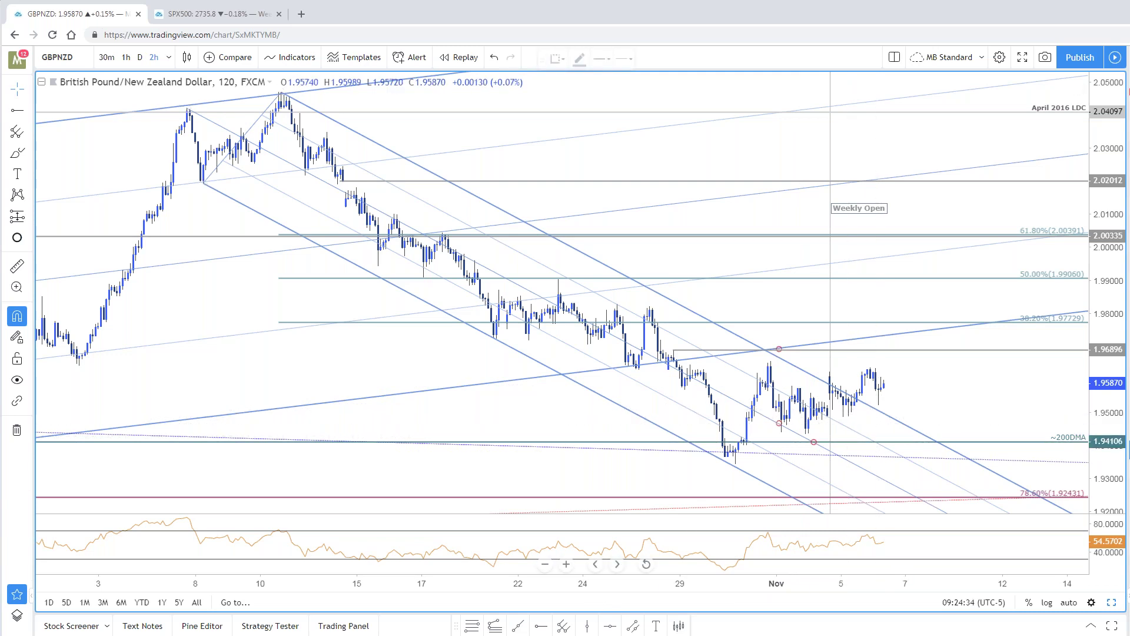
pyautogui.click(827, 417)
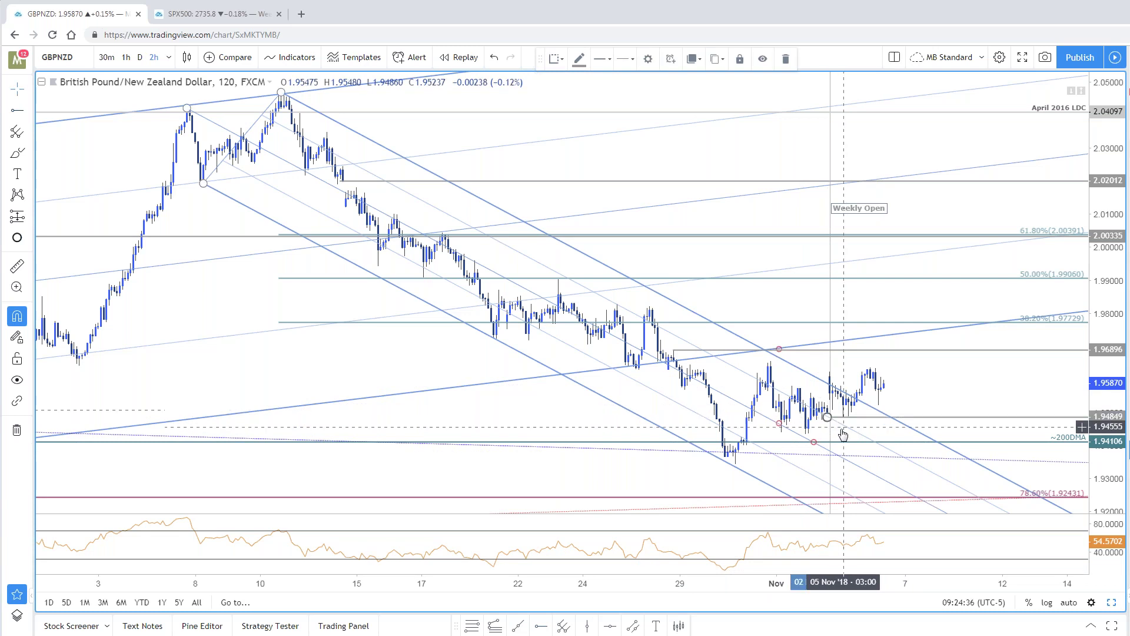
pyautogui.click(847, 428)
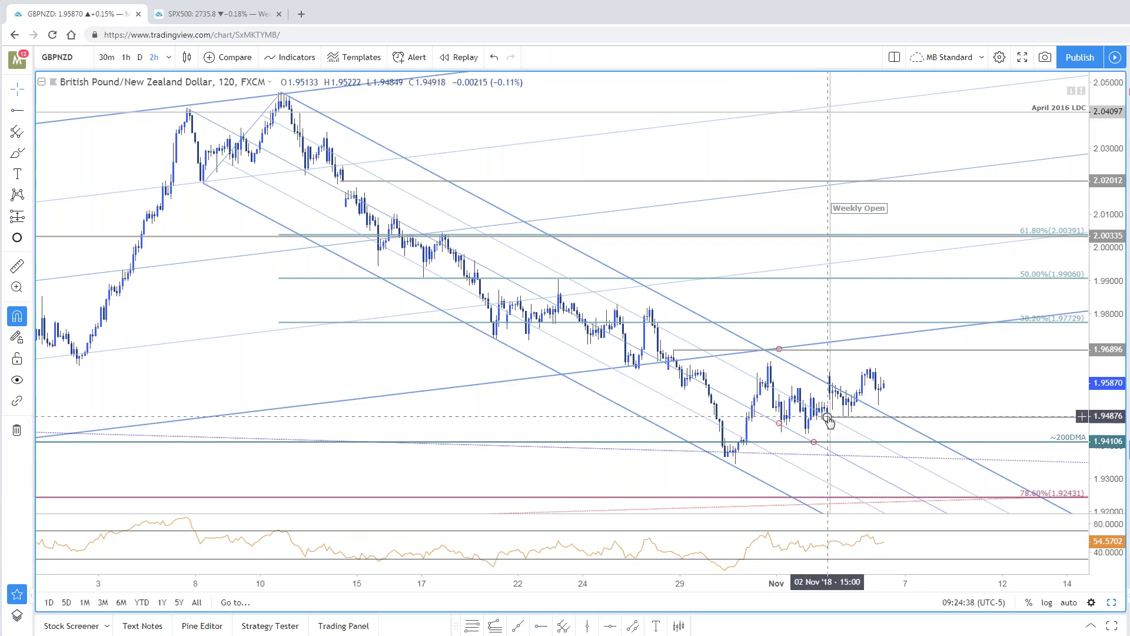
pyautogui.moveTo(828, 417); pyautogui.dragTo(827, 414)
pyautogui.click(867, 426)
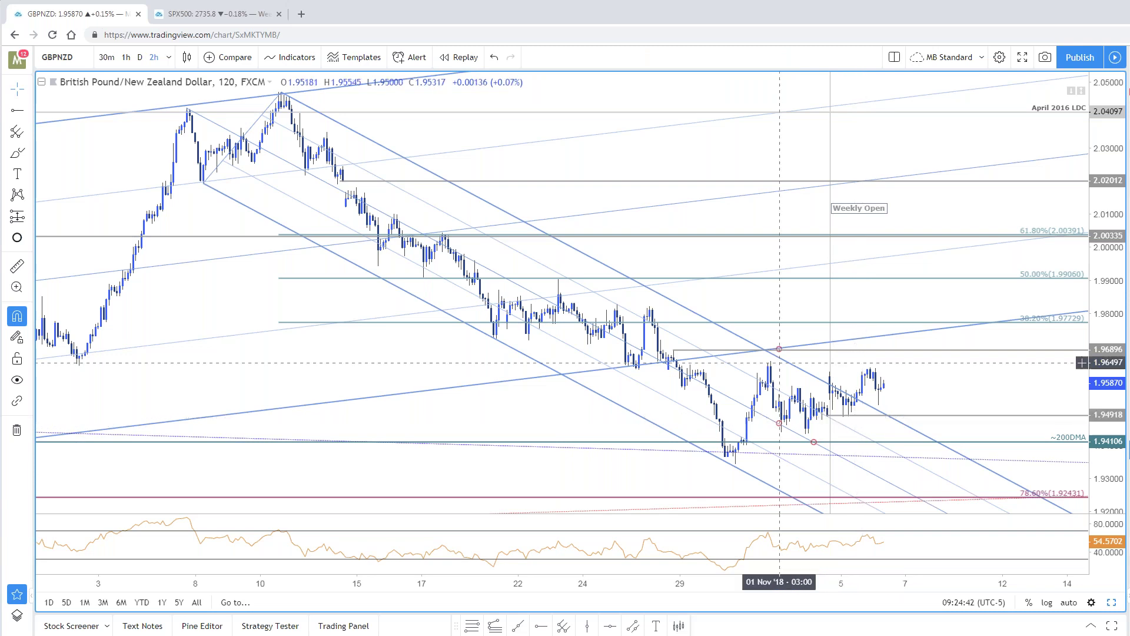
pyautogui.moveTo(779, 347); pyautogui.dragTo(889, 413)
pyautogui.click(914, 391)
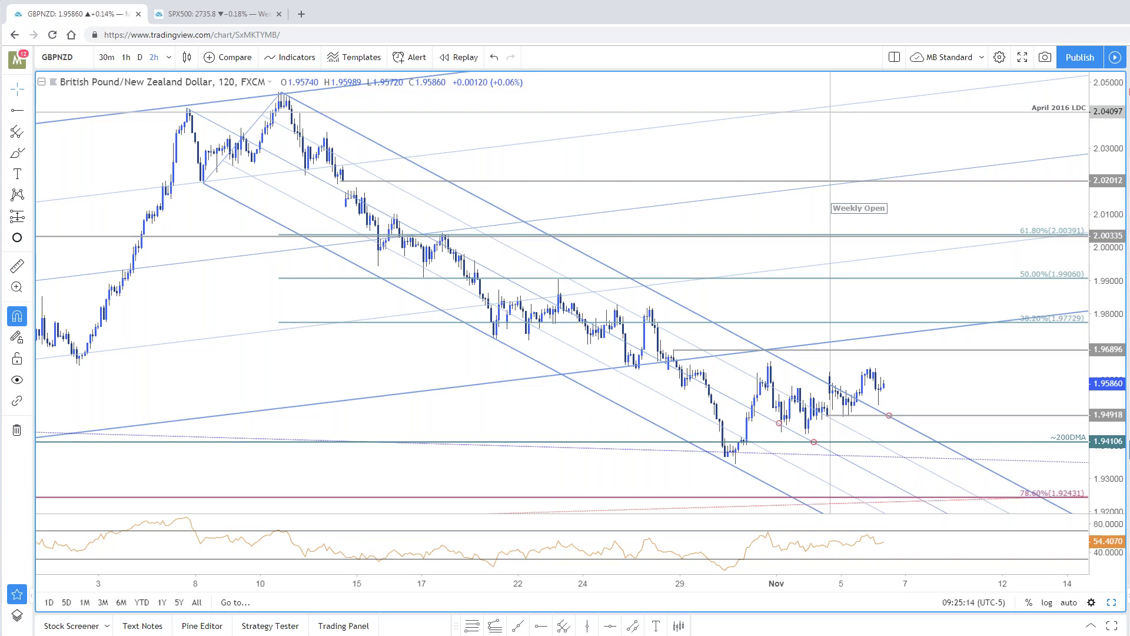
# Step: Switch the 120-minute chart from GBPNZD to GBPJPY
pyautogui.press('Down')
pyautogui.scroll(-1, 937, 348)
pyautogui.moveTo(946, 289); pyautogui.dragTo(970, 298)
pyautogui.moveTo(1110, 377); pyautogui.dragTo(1110, 368)
pyautogui.moveTo(1010, 372); pyautogui.dragTo(1015, 378)
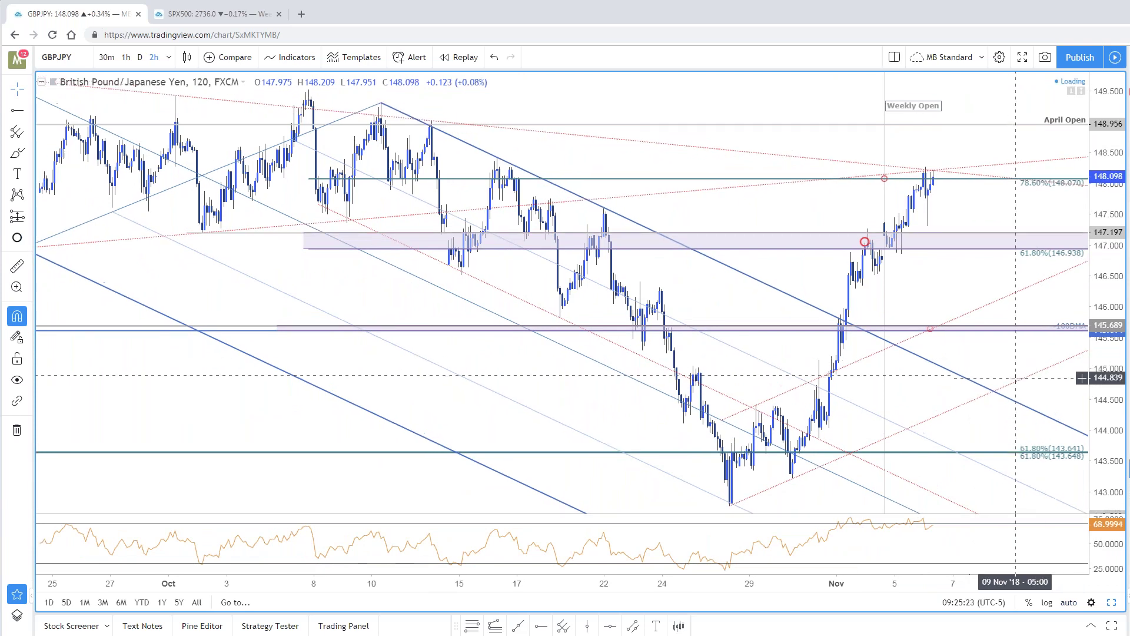
pyautogui.scroll(2, 1016, 375)
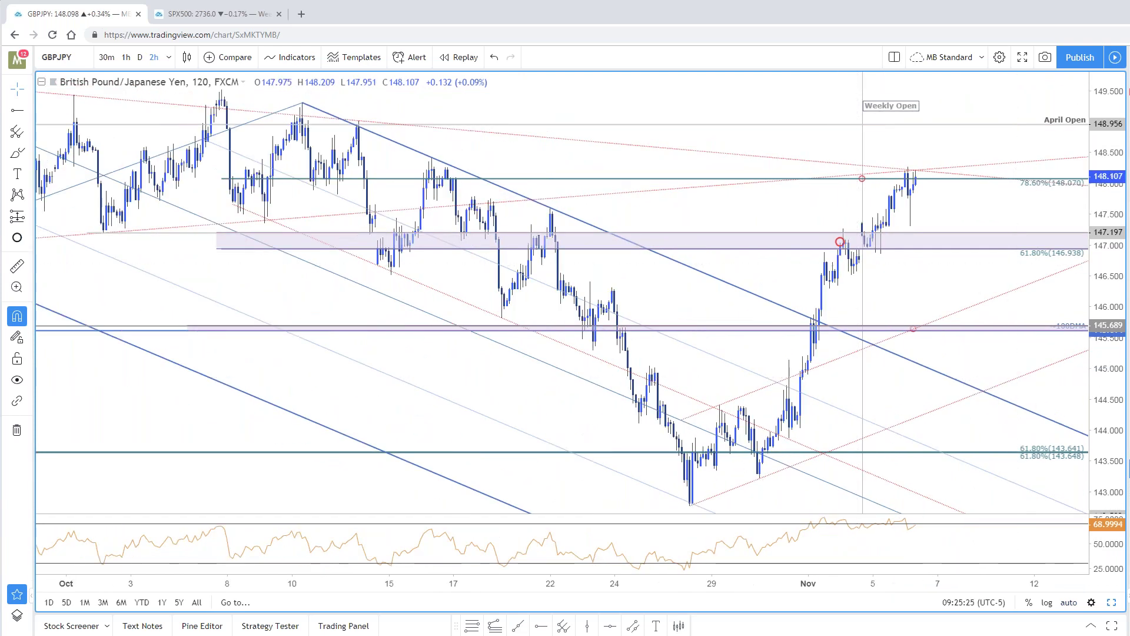
# Step: Switch to the SB Trade Desk browser window, close the enlarged AUDUSD image and open the SB Intraday Update of 10/31/2018
pyautogui.hotkey('alt', 'Tab')
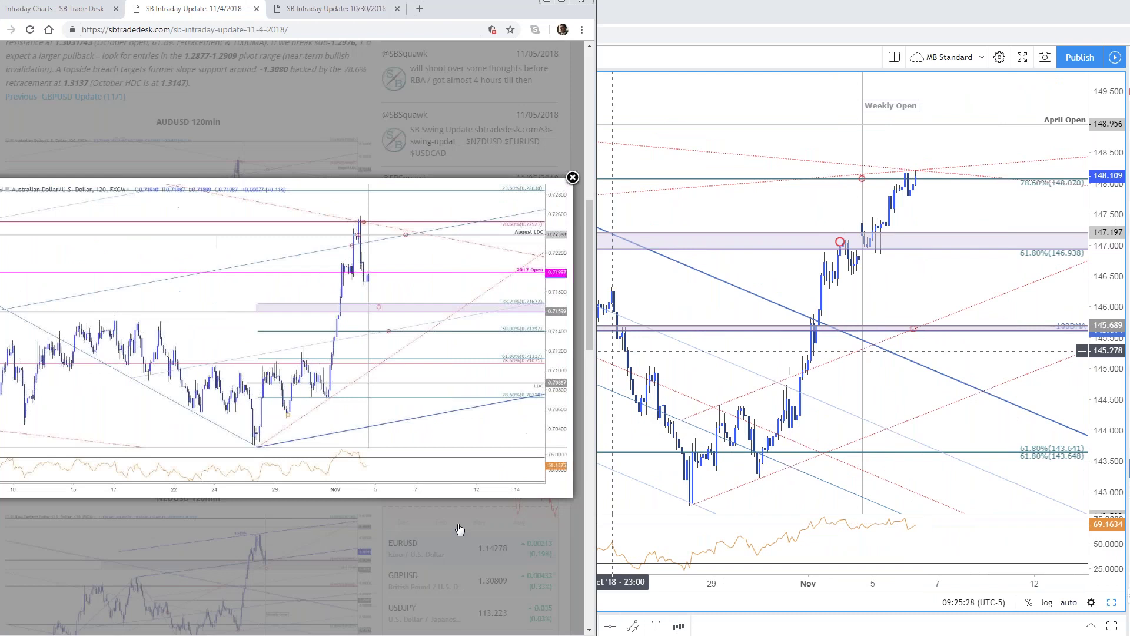
pyautogui.click(458, 529)
pyautogui.click(86, 10)
pyautogui.scroll(-6, 369, 350)
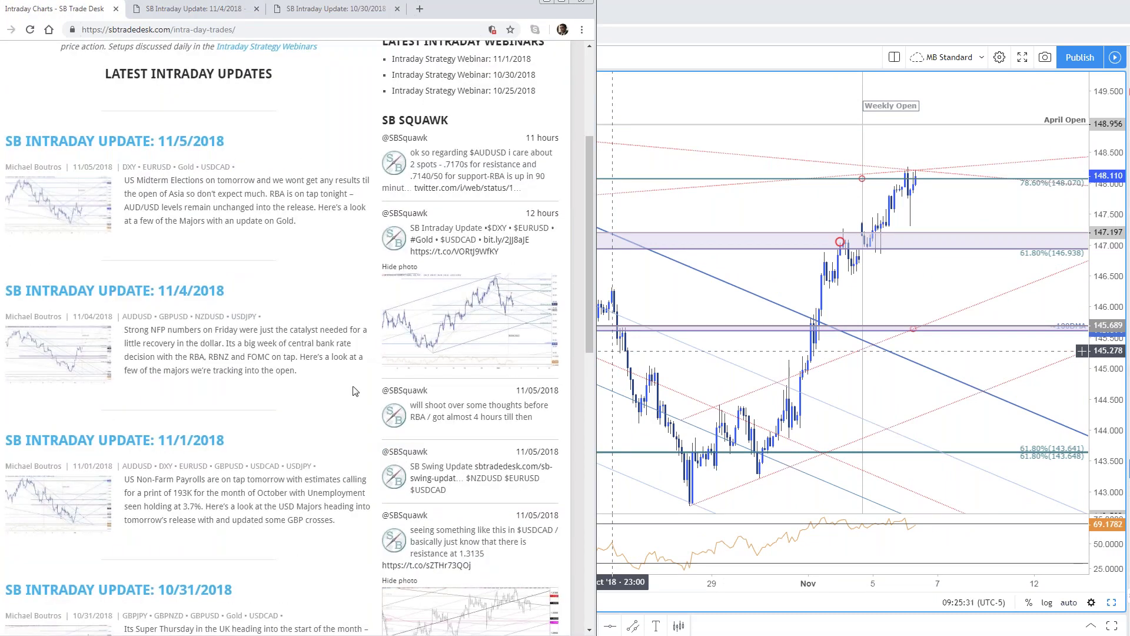
pyautogui.click(205, 475)
# Step: Enlarge the GBPNZD 120min chart image in the 10/31/2018 update, review it and close it
pyautogui.scroll(-10, 437, 265)
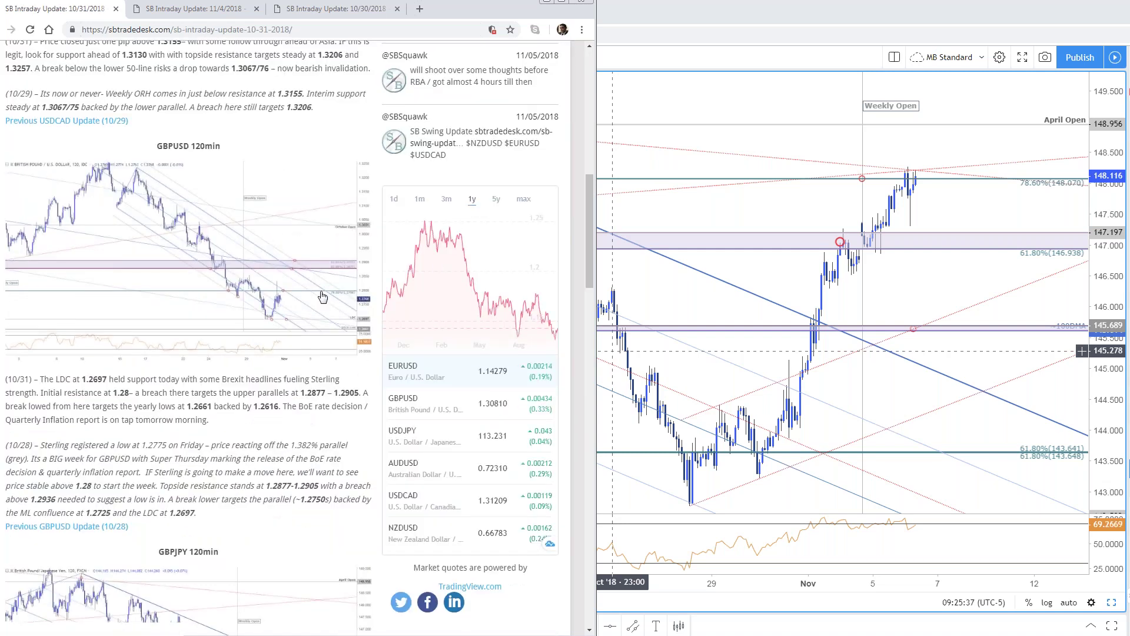
pyautogui.scroll(-5, 409, 478)
pyautogui.scroll(-4, 409, 478)
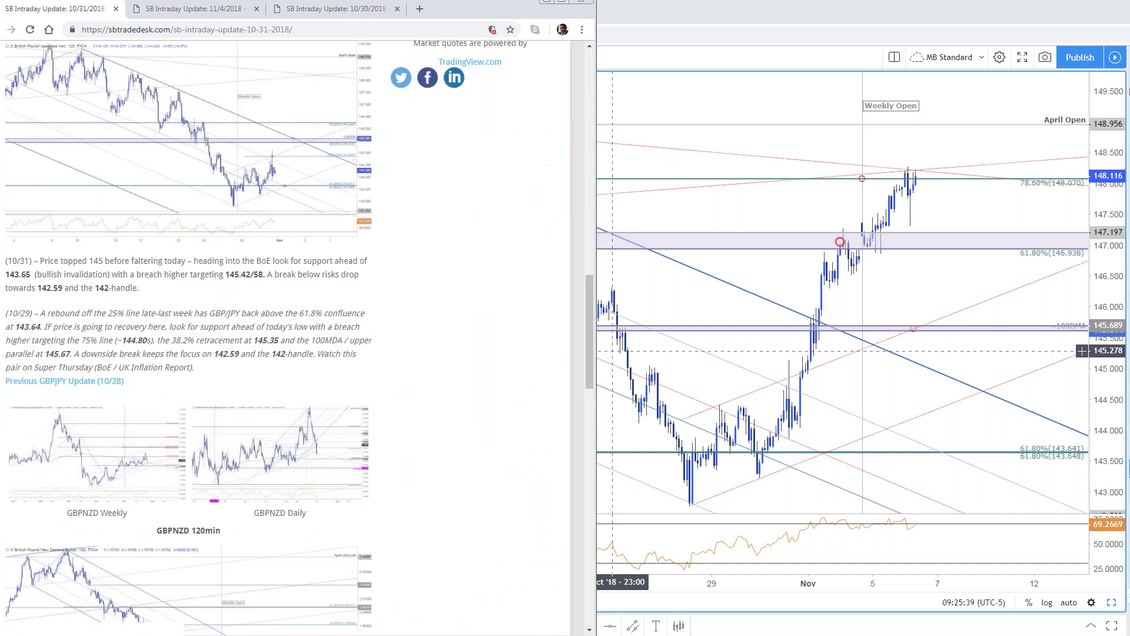
pyautogui.scroll(-4, 255, 437)
pyautogui.click(254, 437)
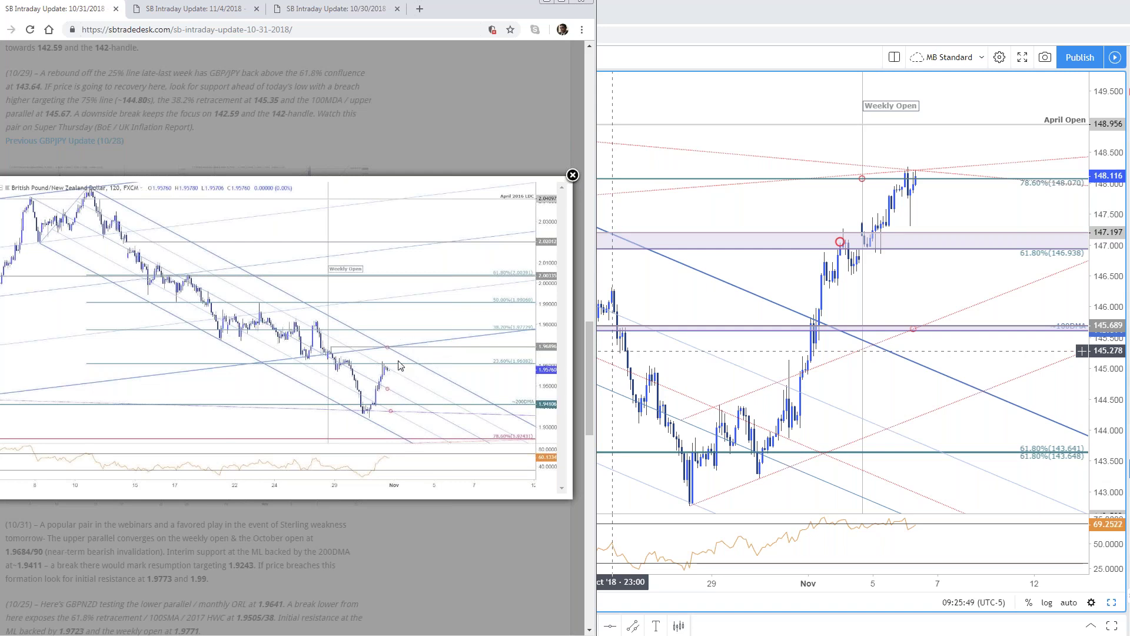
pyautogui.click(573, 175)
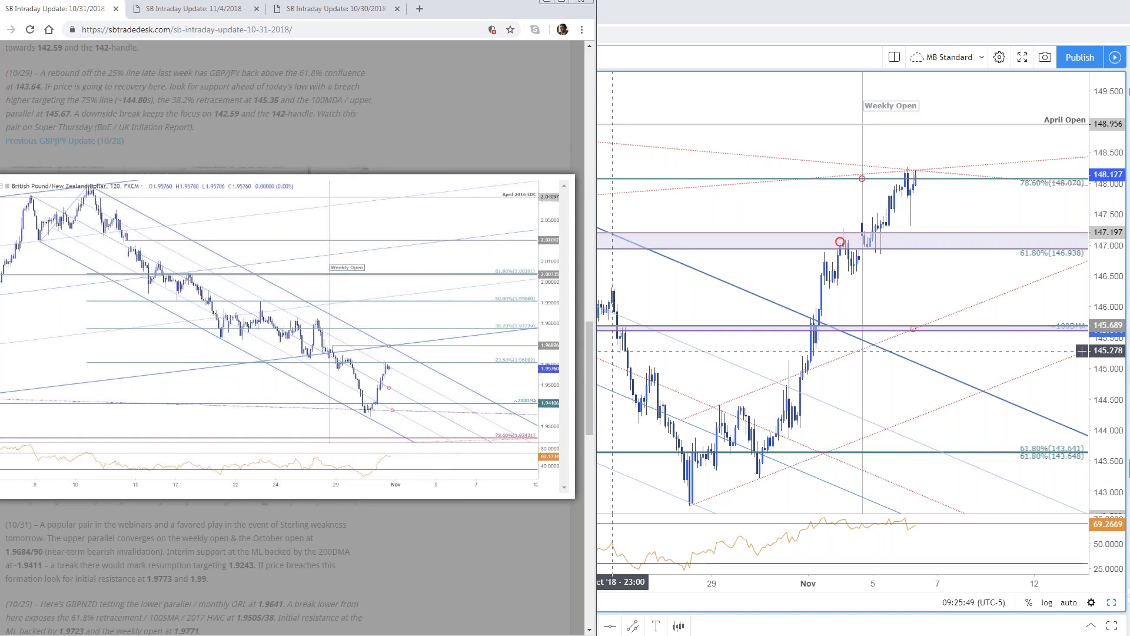
# Step: Enlarge the GBPJPY 120min chart image in the 10/31/2018 update to compare it with the live chart
pyautogui.scroll(1, 370, 448)
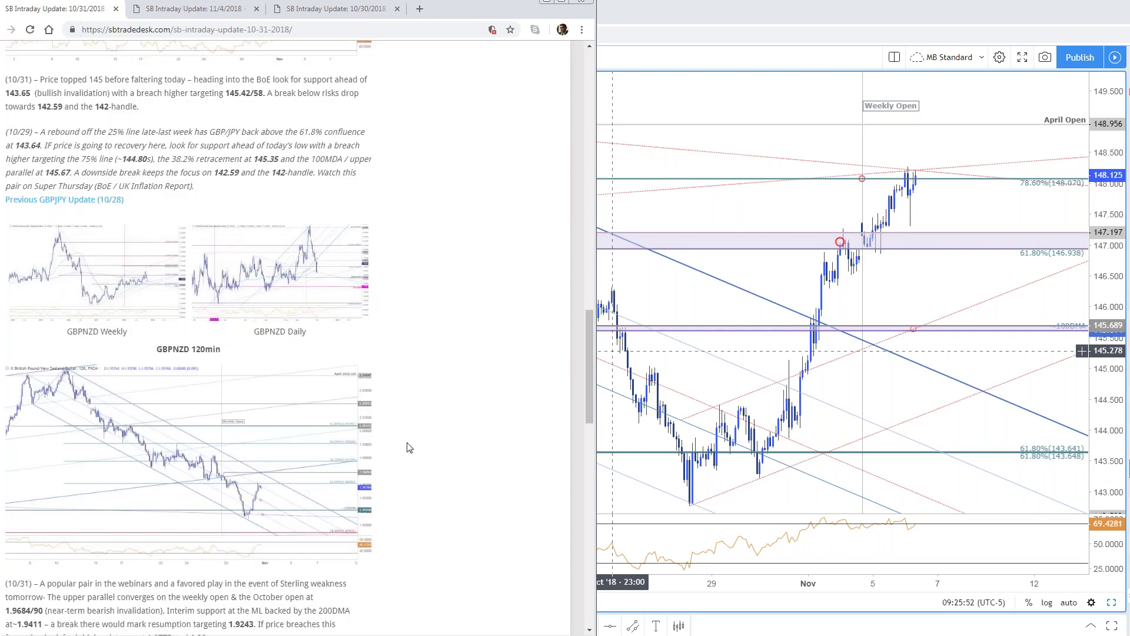
pyautogui.scroll(3, 433, 458)
pyautogui.scroll(2, 434, 457)
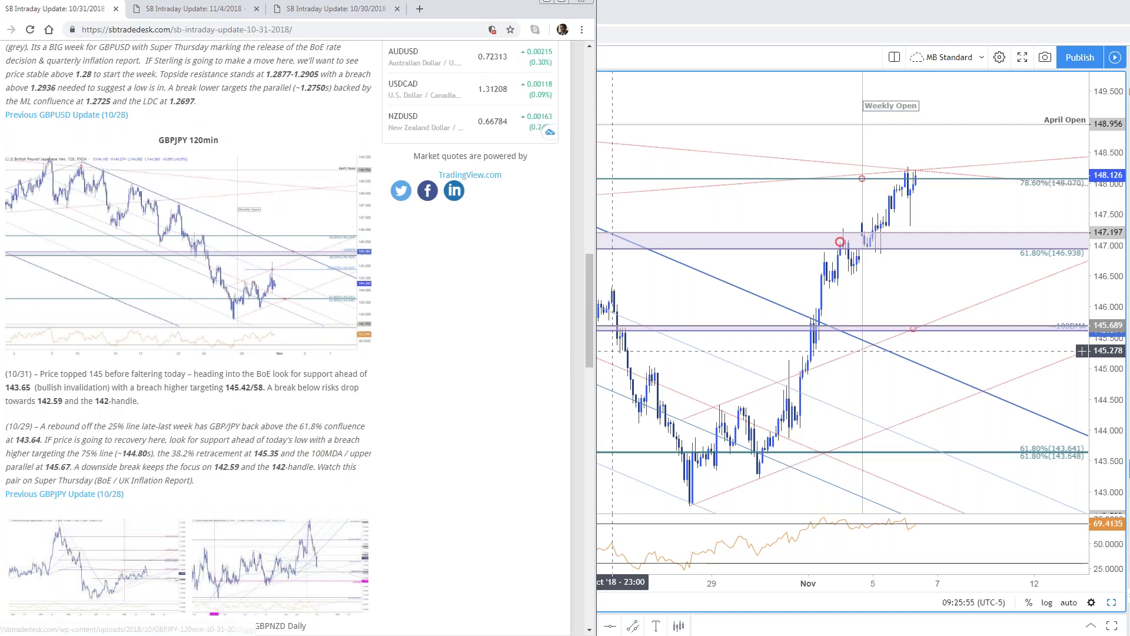
pyautogui.click(309, 286)
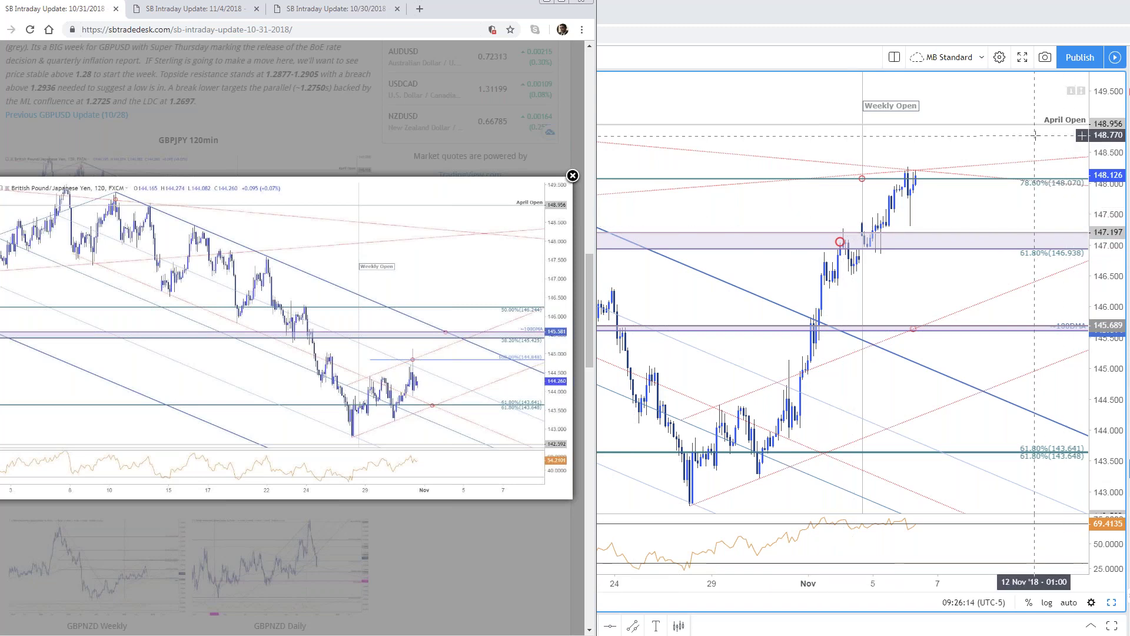
# Step: Return to TradingView, restore the two-chart layout and maximize the GBPJPY daily chart
pyautogui.scroll(-3, 959, 301)
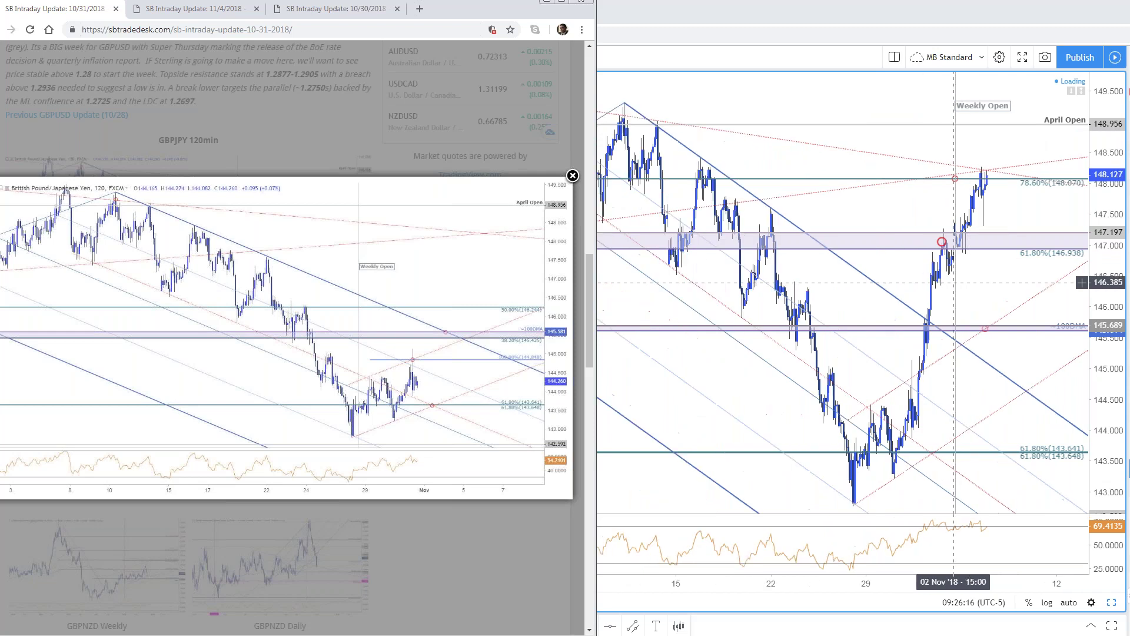
pyautogui.click(1116, 604)
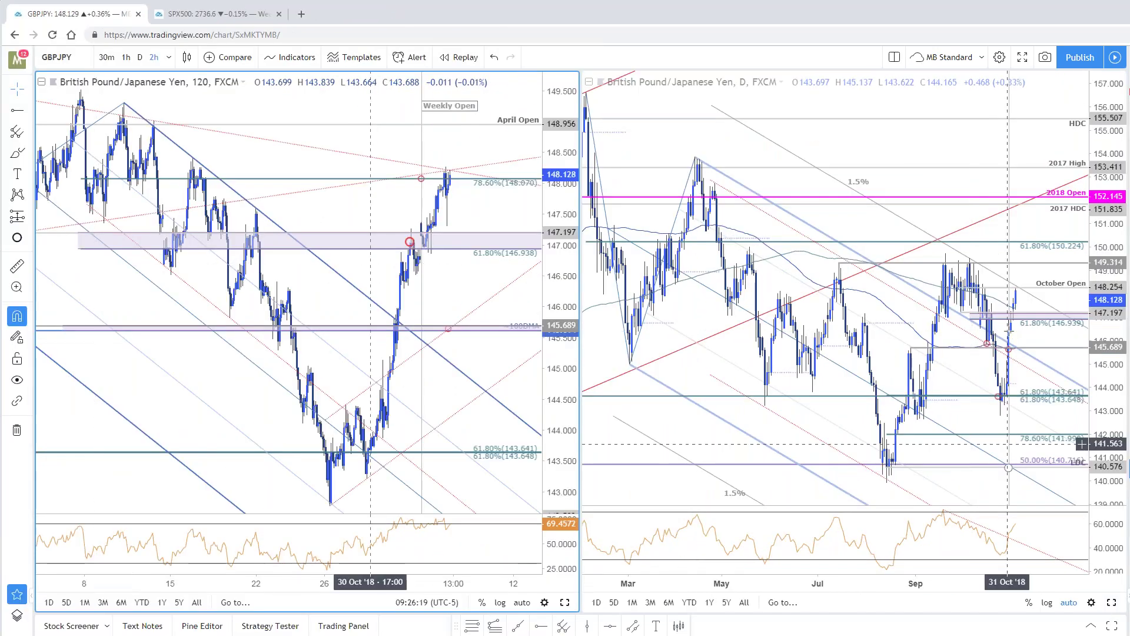
pyautogui.scroll(5, 1057, 408)
pyautogui.moveTo(1110, 282); pyautogui.dragTo(1110, 348)
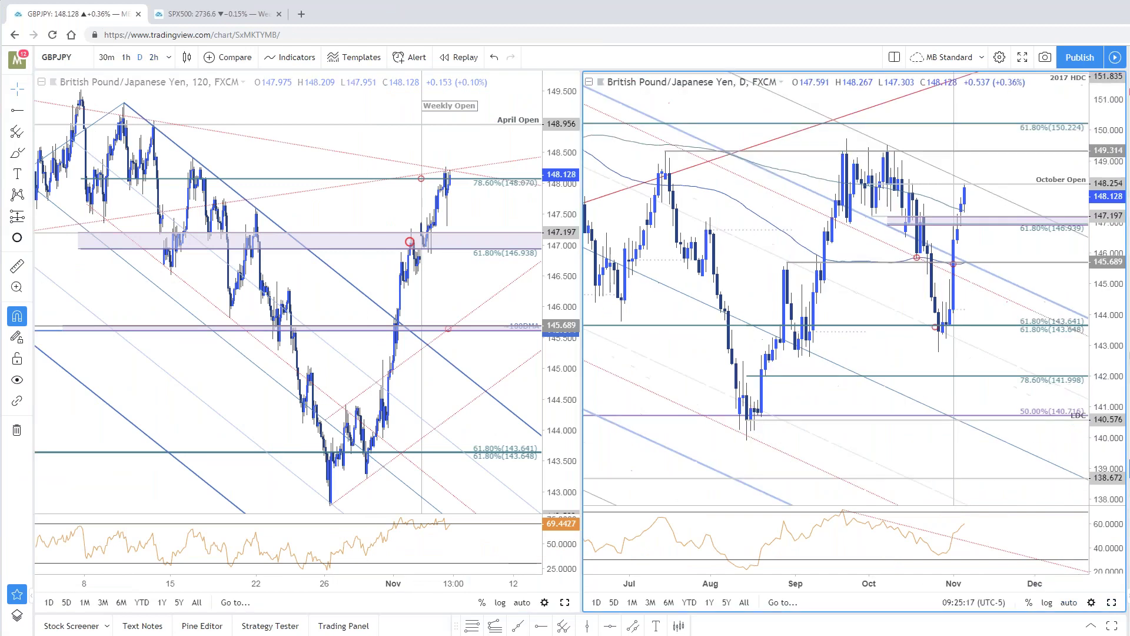
pyautogui.click(1112, 602)
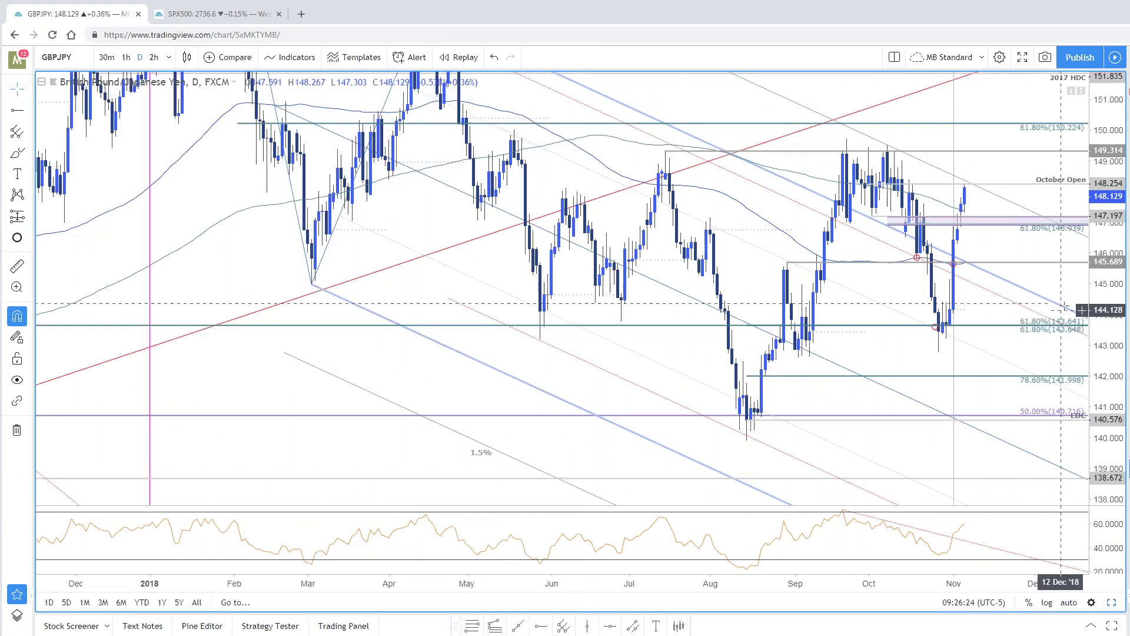
# Step: Place a copy of the red circle where the descending pitchfork's upper 1.5% parallel crosses the October Open level at 148.254
pyautogui.moveTo(1063, 309); pyautogui.dragTo(971, 333)
pyautogui.scroll(-1, 965, 333)
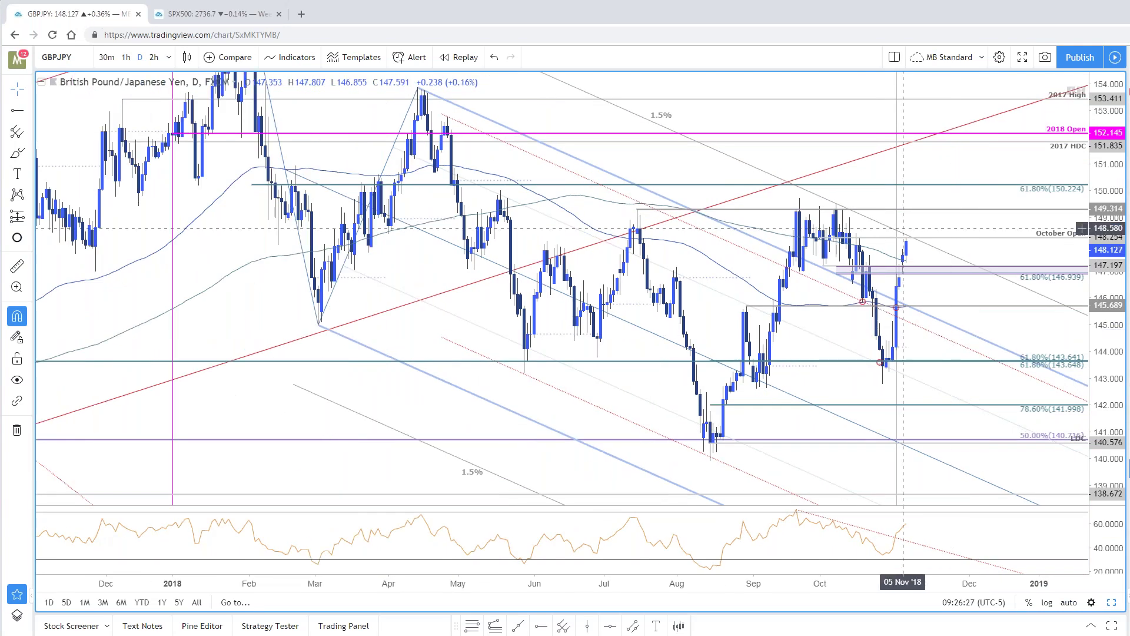
pyautogui.click(756, 168)
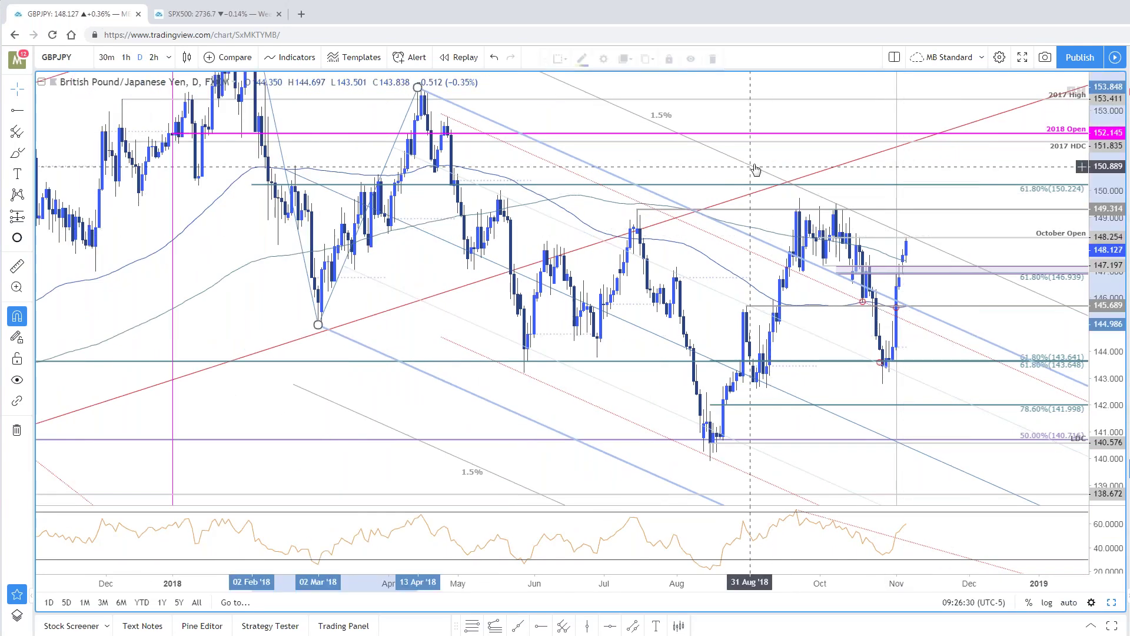
pyautogui.moveTo(1107, 144); pyautogui.dragTo(1106, 195)
pyautogui.moveTo(1012, 192)
pyautogui.mouseDown()
pyautogui.moveTo(951, 229)
pyautogui.moveTo(958, 235)
pyautogui.mouseUp()
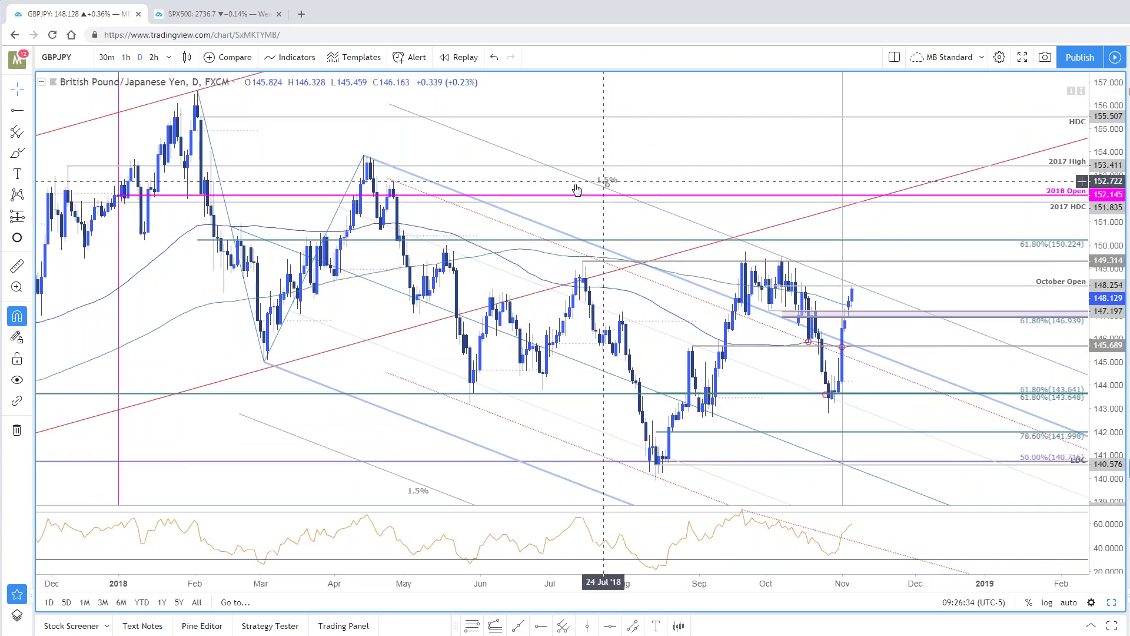
pyautogui.click(492, 145)
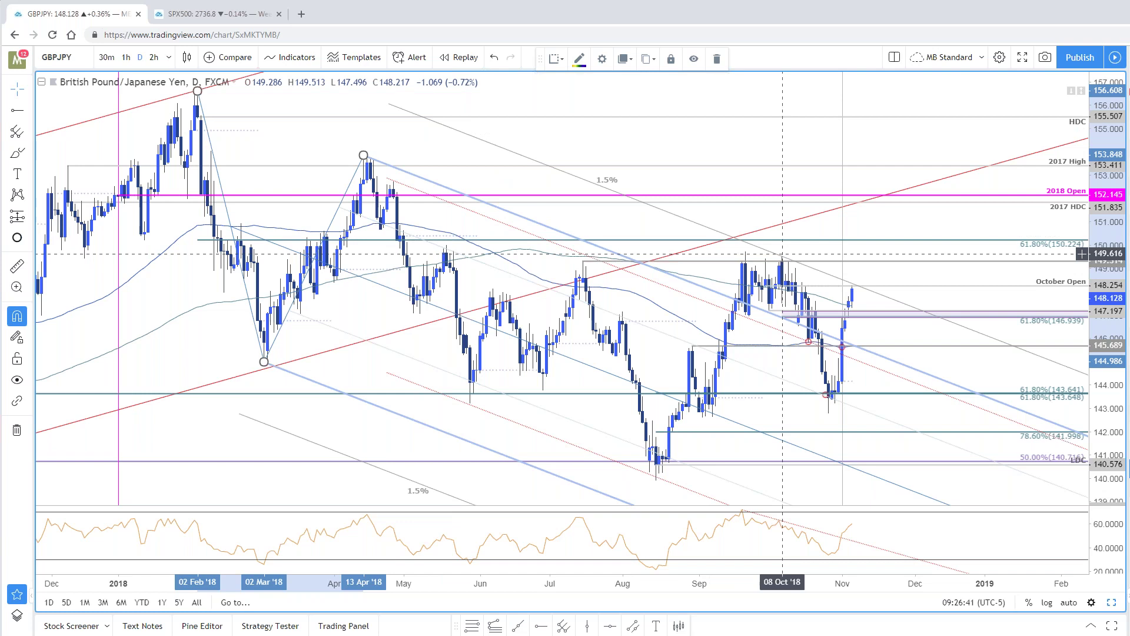
pyautogui.click(840, 318)
pyautogui.moveTo(853, 307); pyautogui.dragTo(852, 285)
pyautogui.click(876, 376)
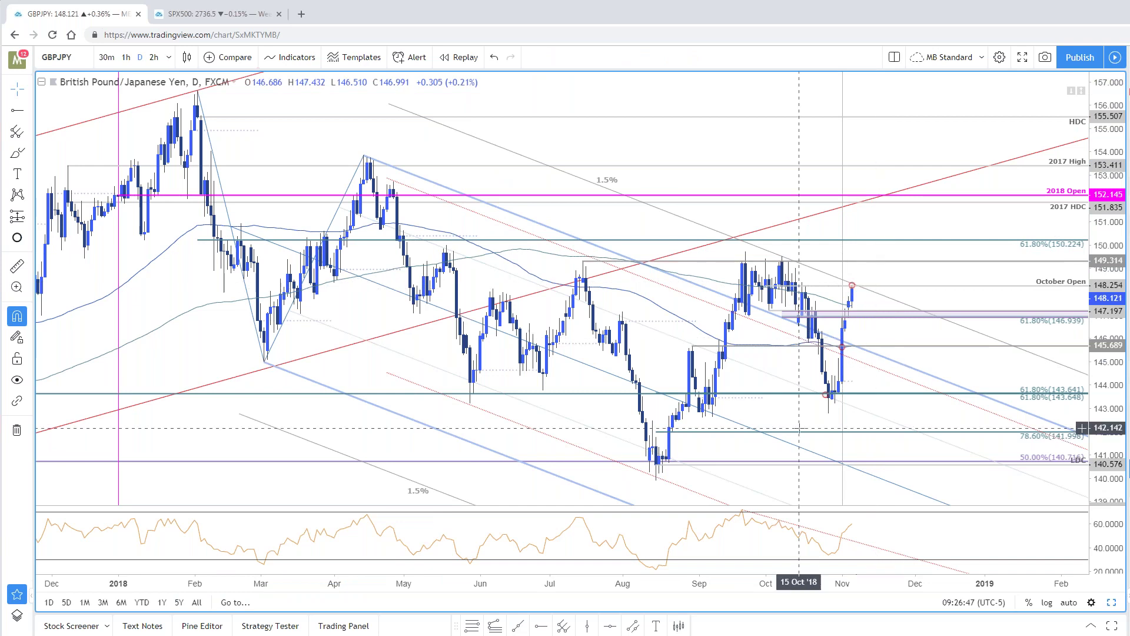
# Step: Draw a trend-based Fibonacci extension from the 15 August low to the 21 September high and the 26 October low
pyautogui.scroll(1, 875, 381)
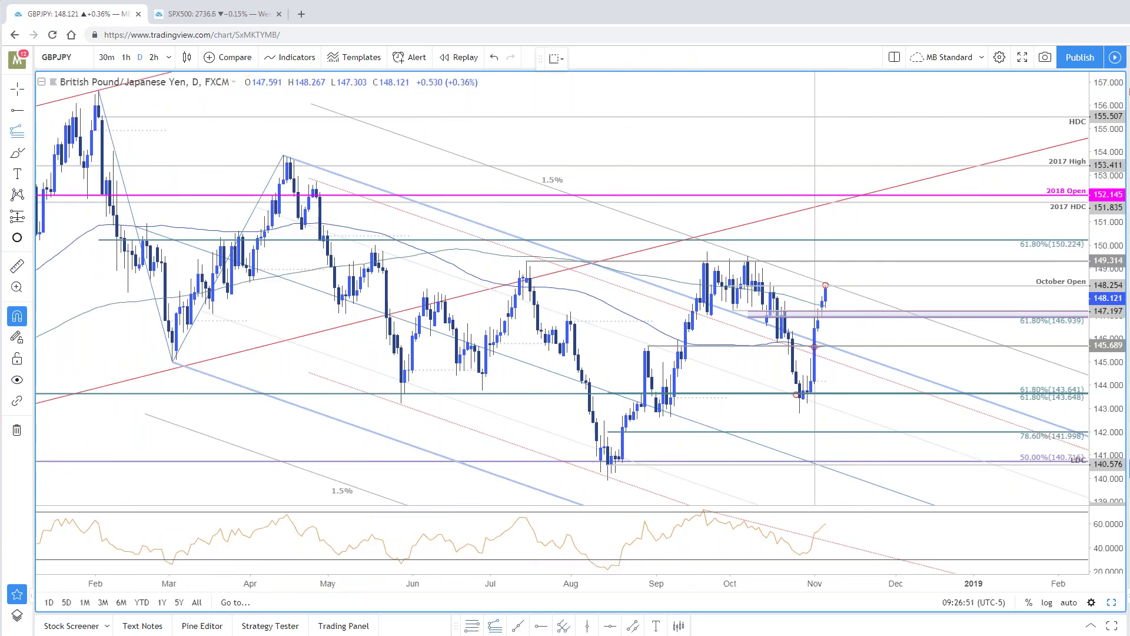
pyautogui.click(608, 481)
pyautogui.click(708, 251)
pyautogui.click(799, 413)
# Step: Preview the Fibonacci extension's 0.618 level, leave it switched off, and delete the extension from the GBPJPY chart
pyautogui.doubleClick(974, 186)
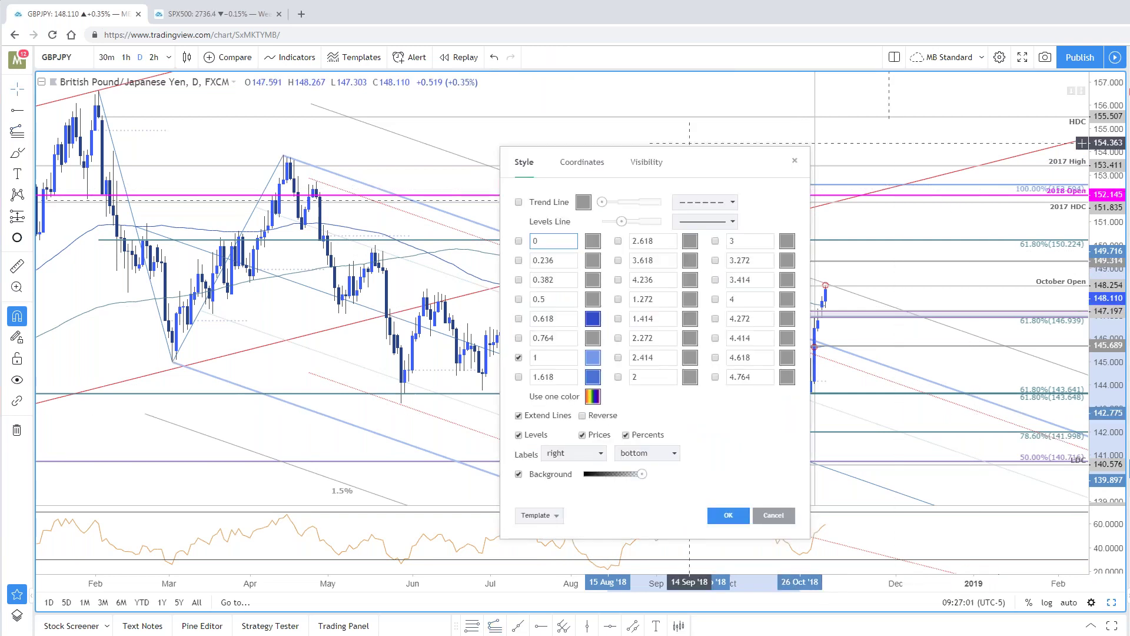
pyautogui.moveTo(673, 160); pyautogui.dragTo(522, 169)
pyautogui.click(367, 326)
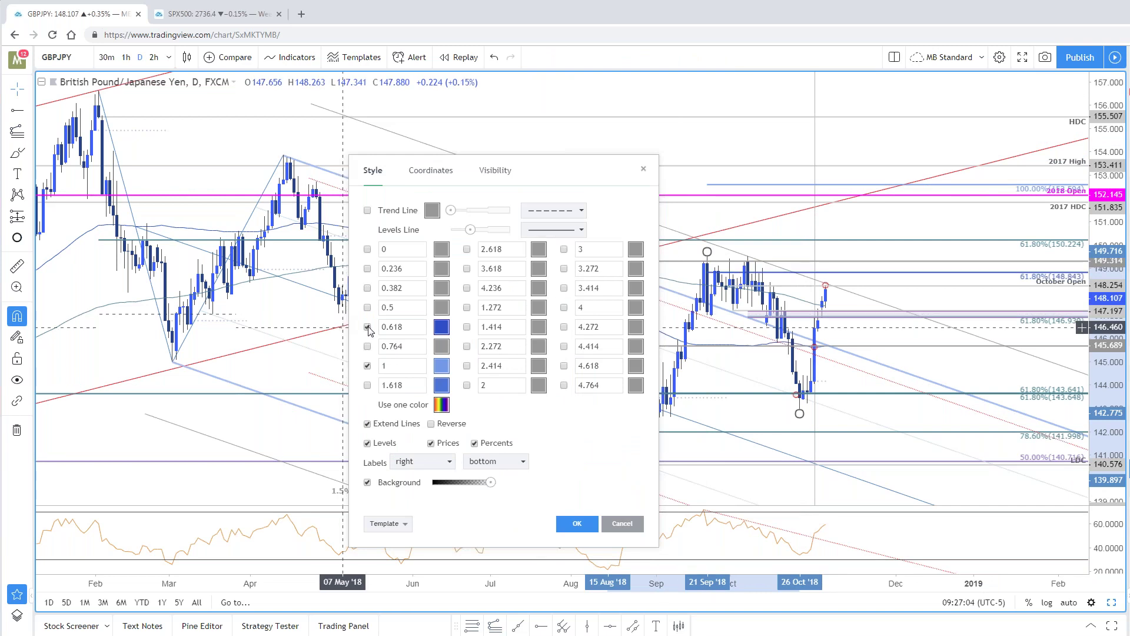
pyautogui.click(368, 327)
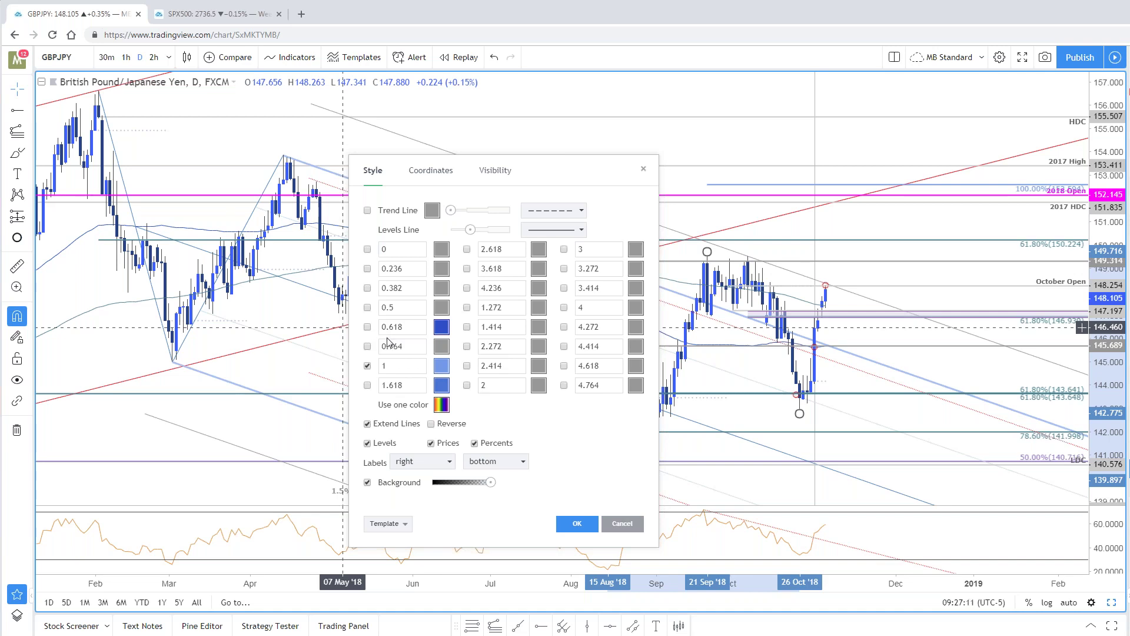
pyautogui.click(575, 522)
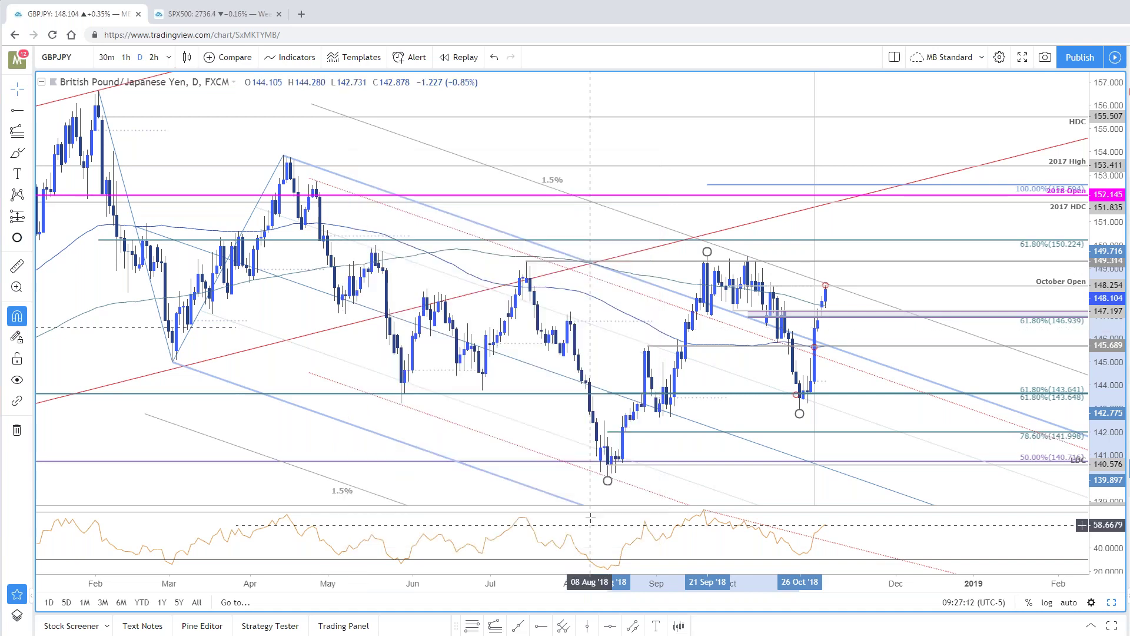
pyautogui.press('Delete')
# Step: Draw a pitchfork through the 15 August low, 21 September high and 26 October low, its median starting midway between the first two points
pyautogui.click(564, 626)
pyautogui.click(608, 480)
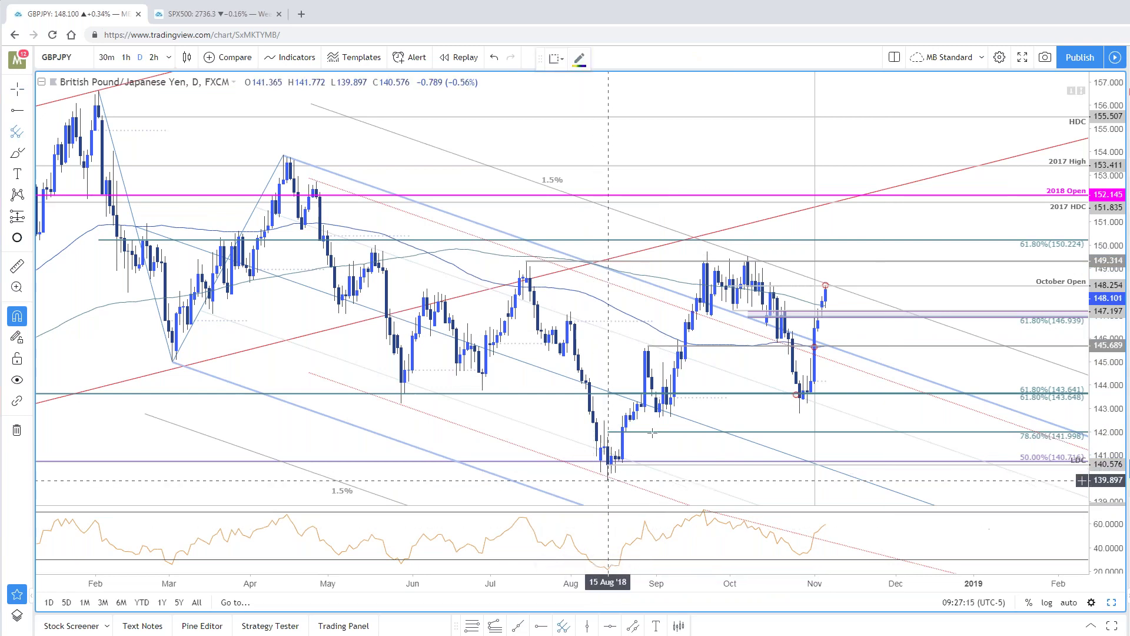
pyautogui.click(608, 480)
pyautogui.click(711, 242)
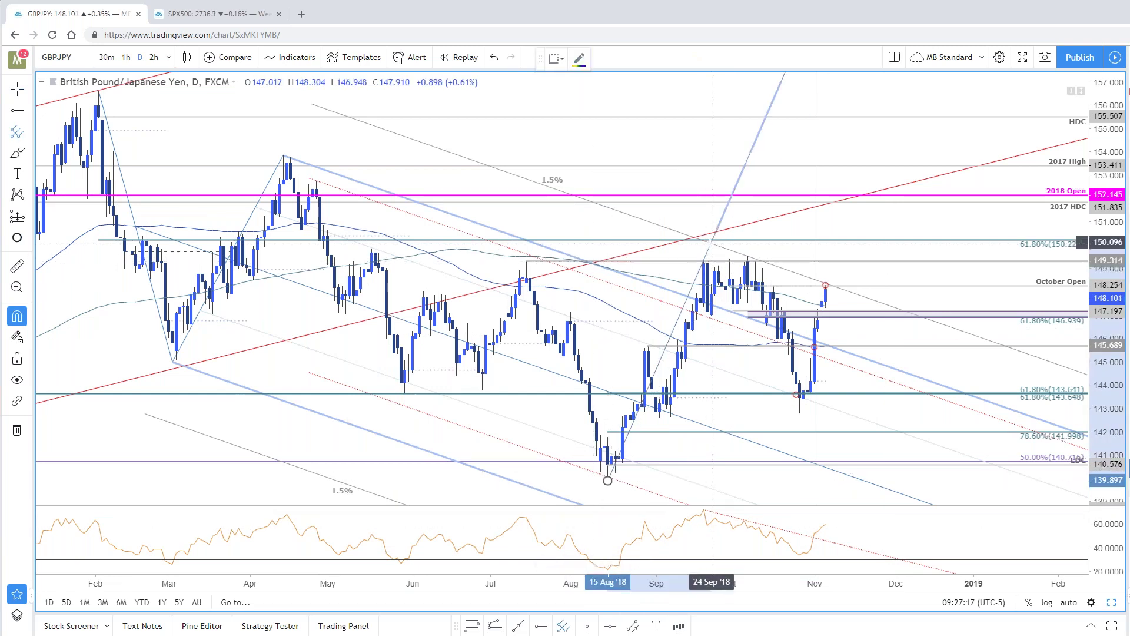
pyautogui.click(801, 419)
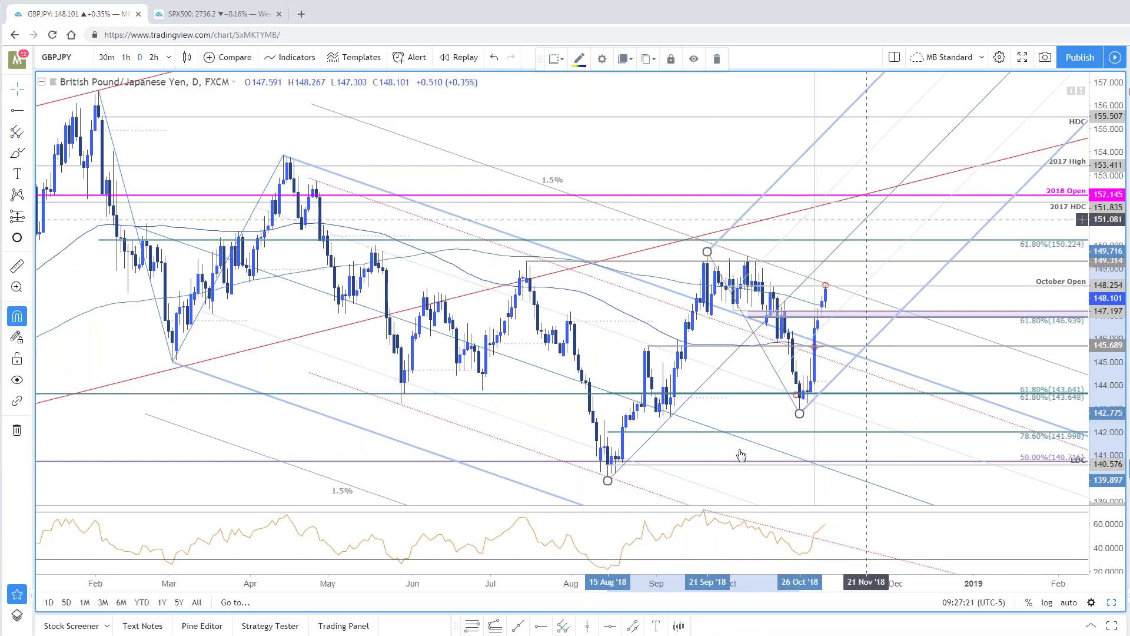
pyautogui.rightClick(810, 327)
pyautogui.click(931, 484)
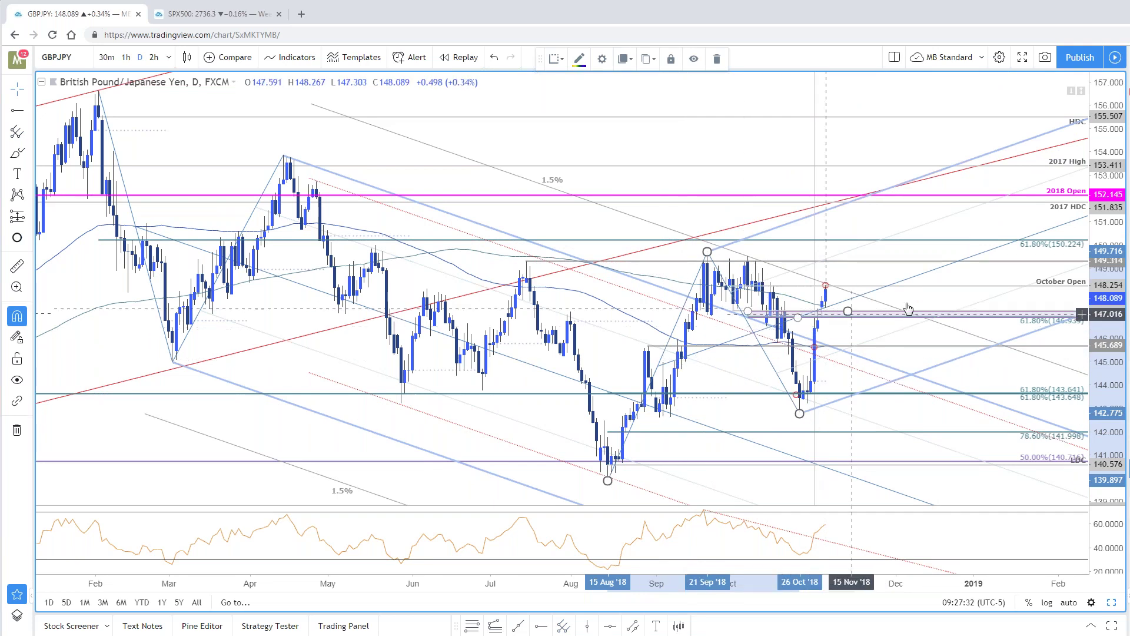
# Step: Move the red circle on the 145.689 level to where it crosses the descending pitchfork's upper parallel, around 9 November
pyautogui.scroll(-1, 939, 310)
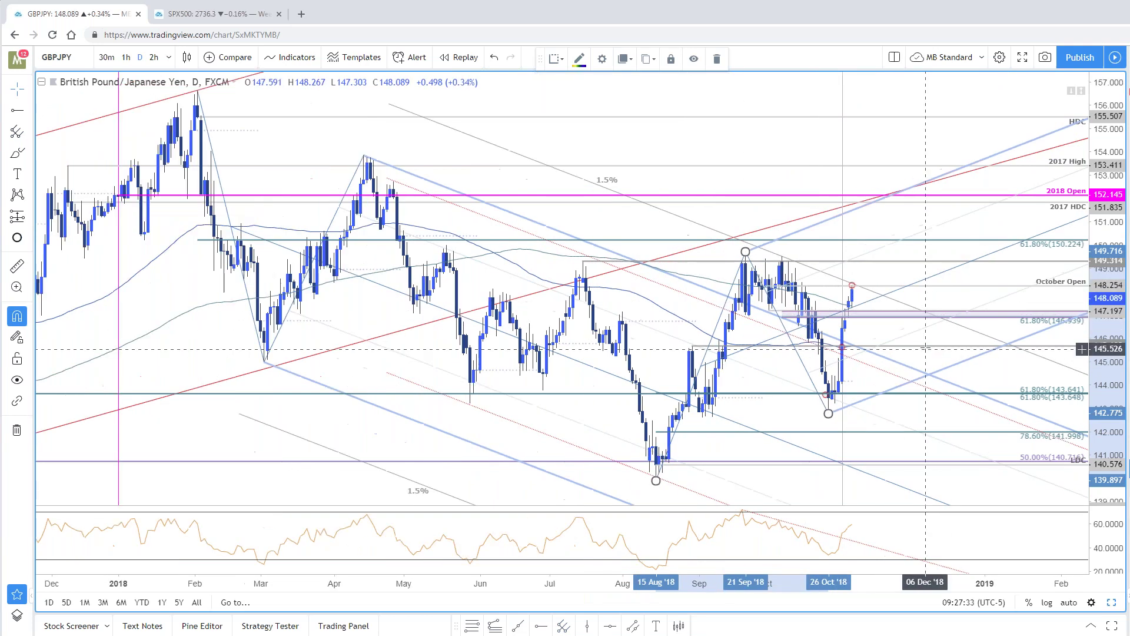
pyautogui.scroll(2, 917, 360)
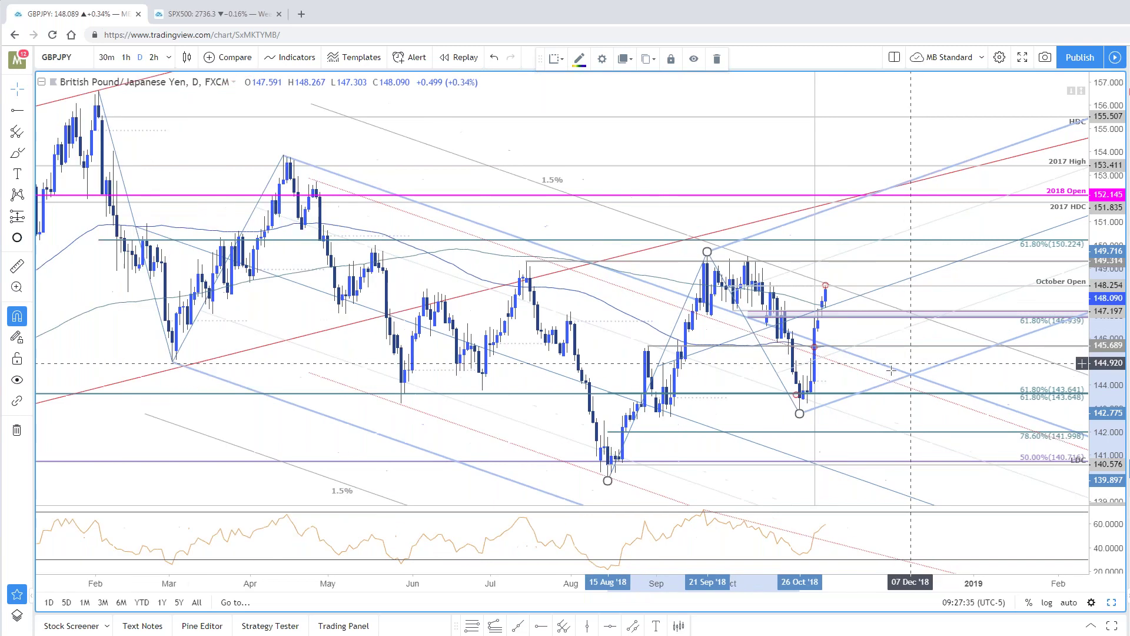
pyautogui.moveTo(751, 351); pyautogui.dragTo(774, 351)
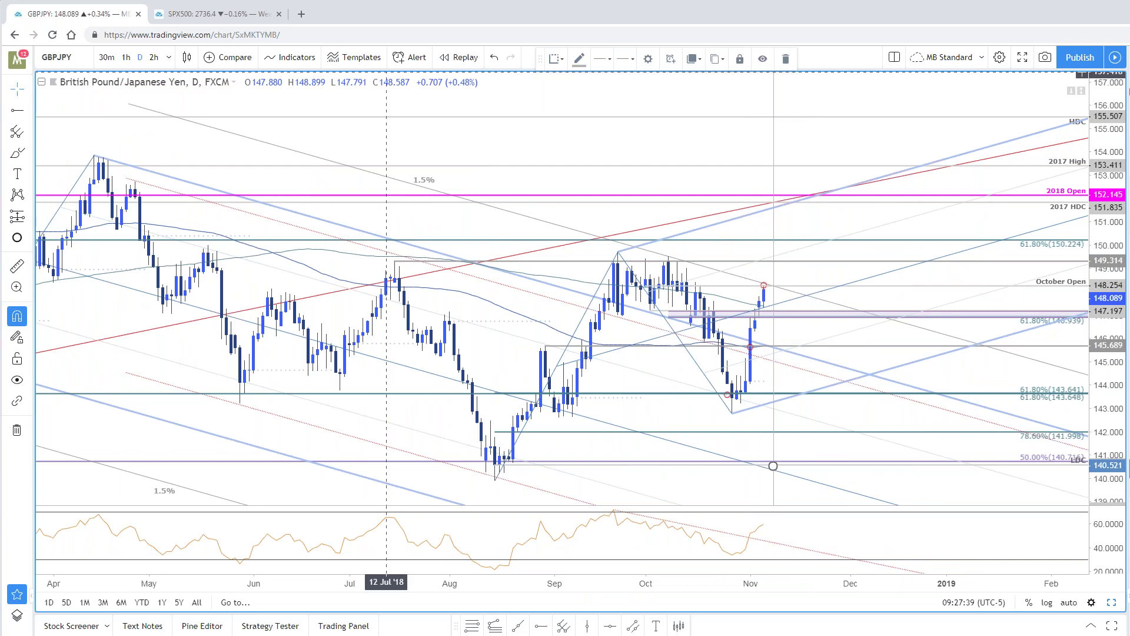
pyautogui.click(495, 57)
pyautogui.moveTo(750, 347); pyautogui.dragTo(776, 350)
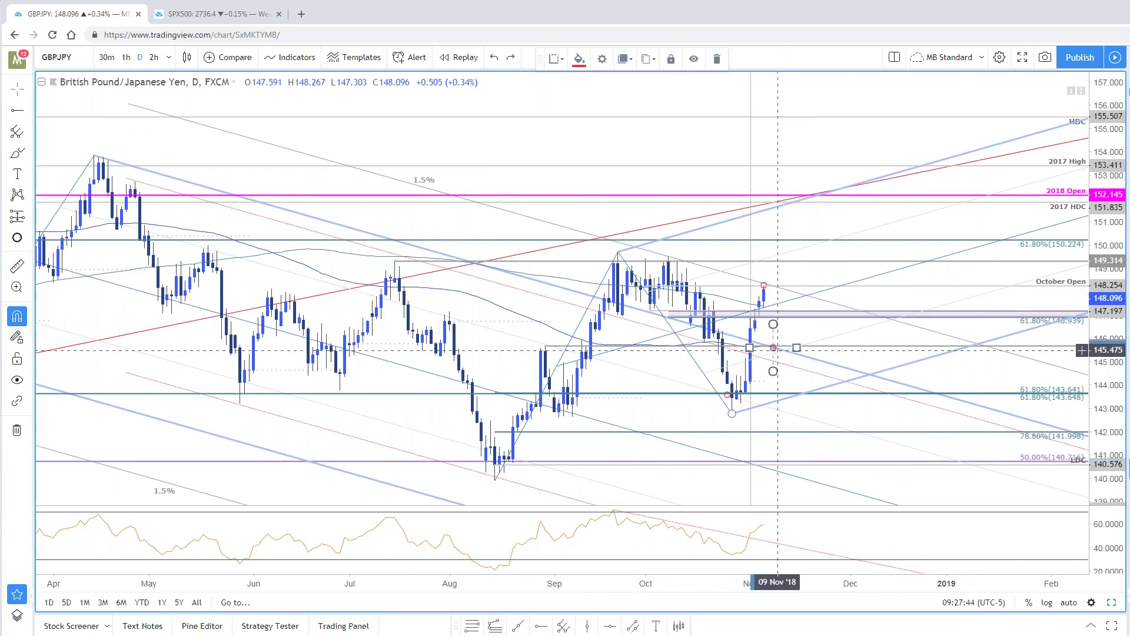
pyautogui.scroll(-2, 883, 235)
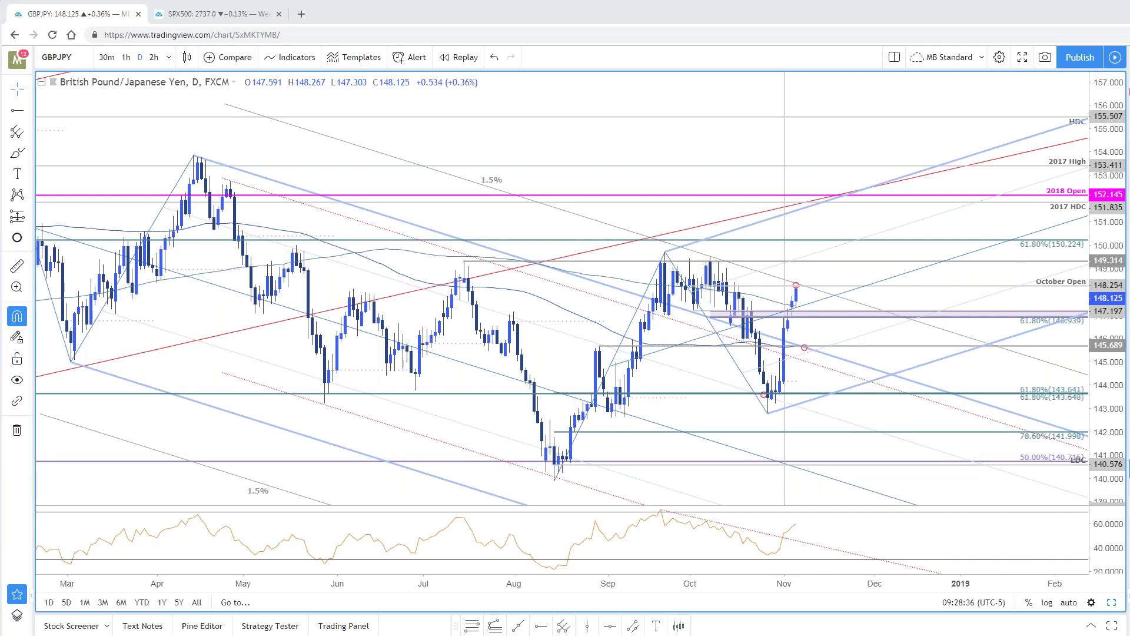
# Step: Switch to the SB Trade Desk browser window, close the enlarged GBPJPY chart and open the Members Home page
pyautogui.hotkey('alt', 'Tab')
pyautogui.hotkey('alt', 'Tab')
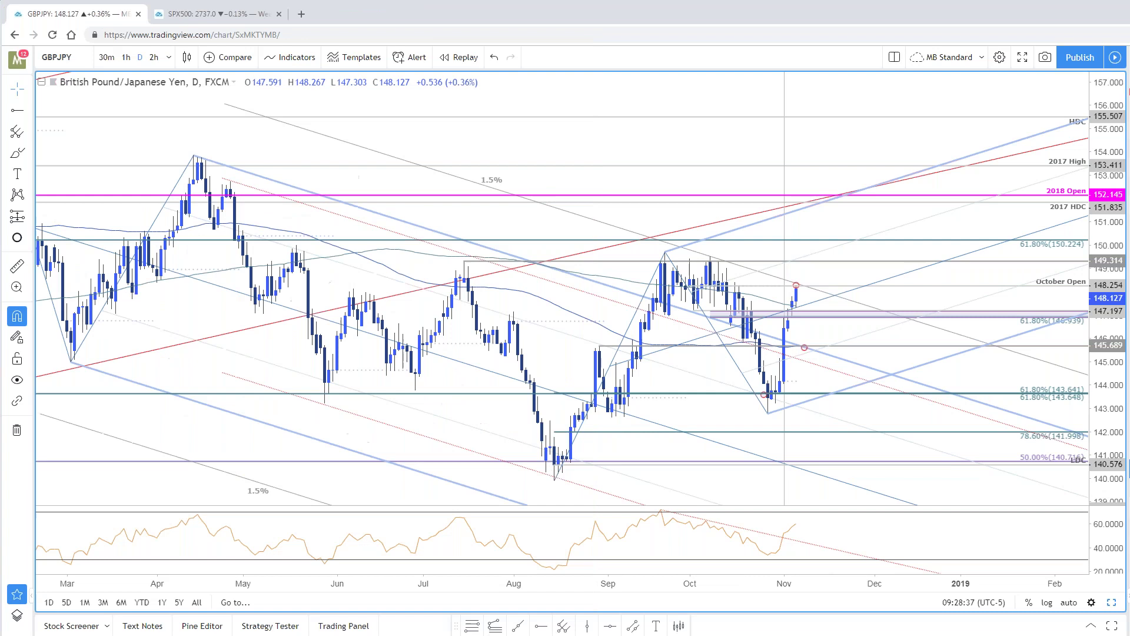
pyautogui.hotkey('alt', 'Tab')
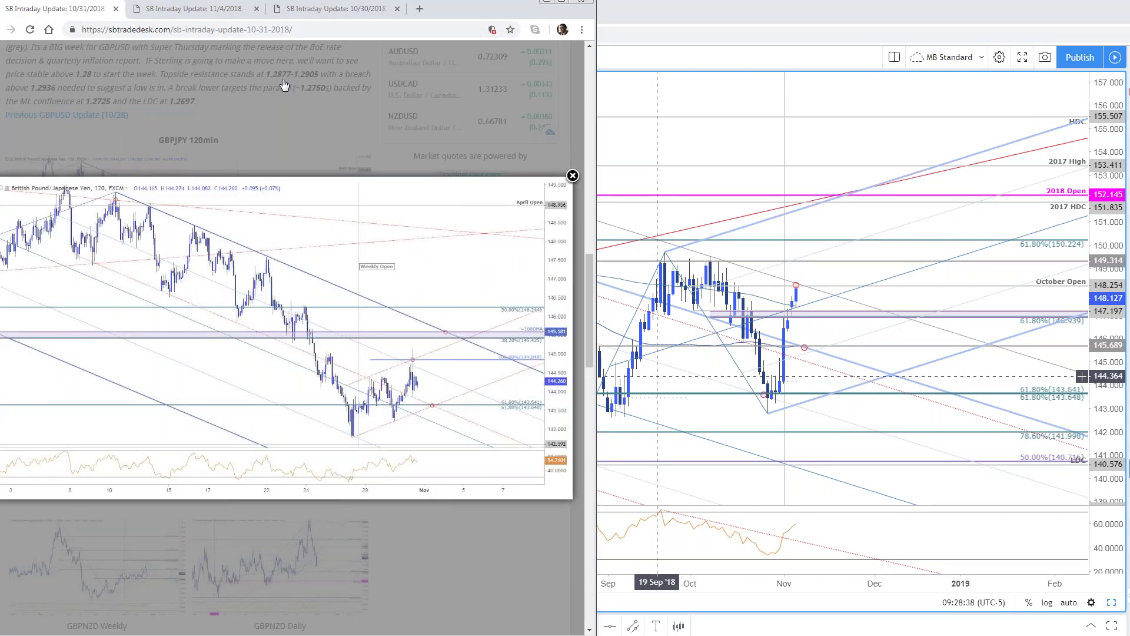
pyautogui.click(284, 86)
pyautogui.scroll(18, 343, 196)
pyautogui.click(330, 127)
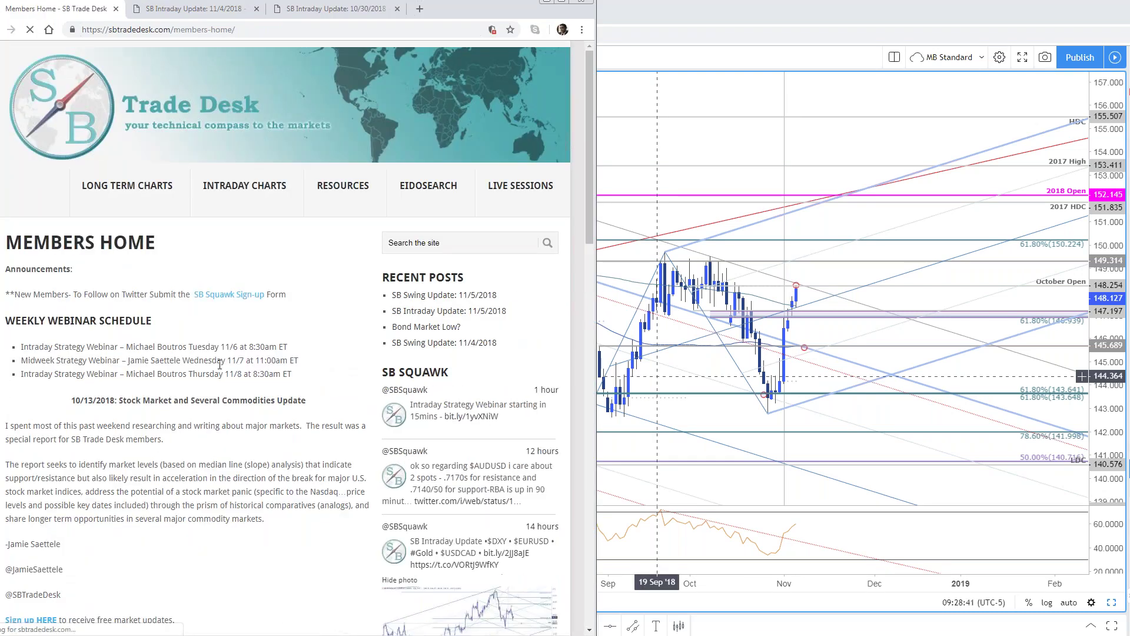
# Step: Highlight the three entries of the weekly webinar schedule and return to the GBPJPY daily chart in TradingView
pyautogui.moveTo(291, 374); pyautogui.dragTo(9, 346)
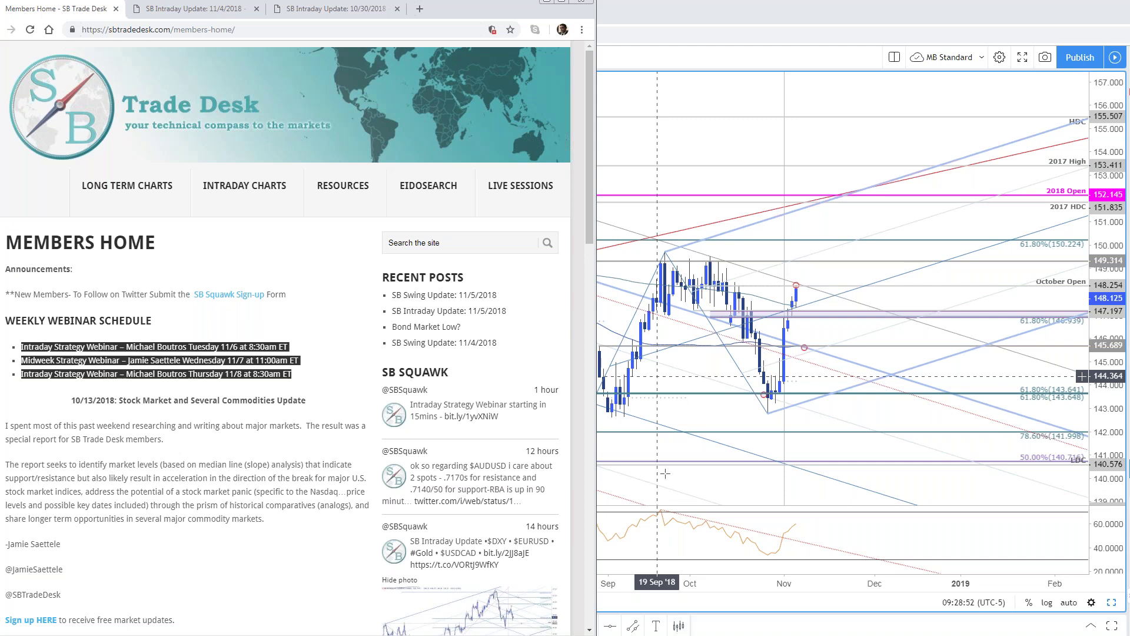
pyautogui.click(825, 141)
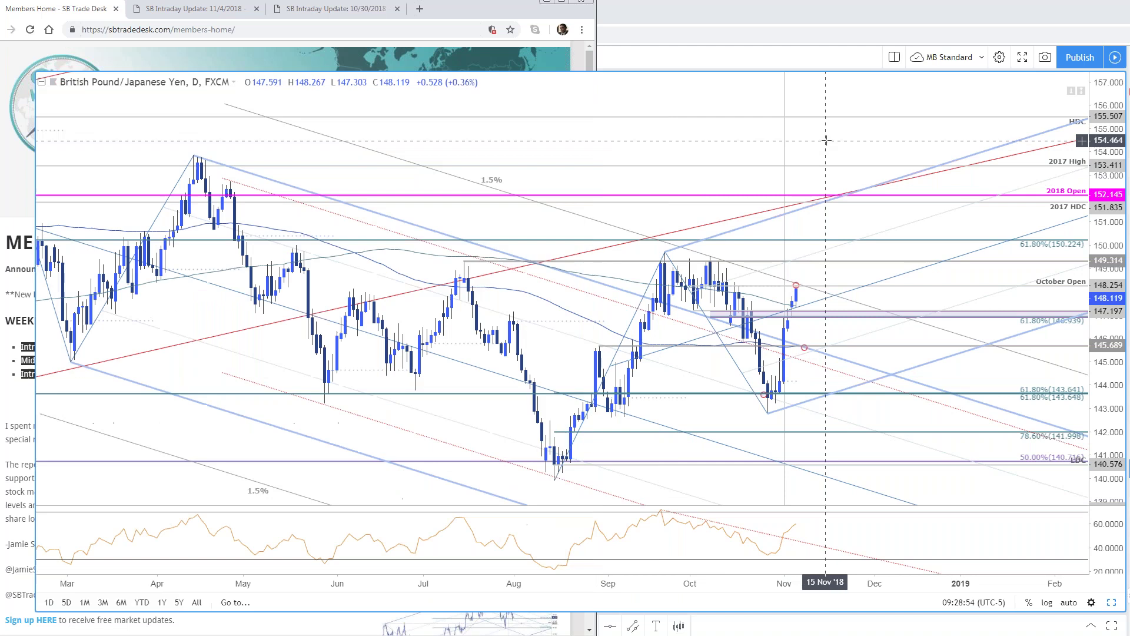
pyautogui.scroll(-2, 909, 401)
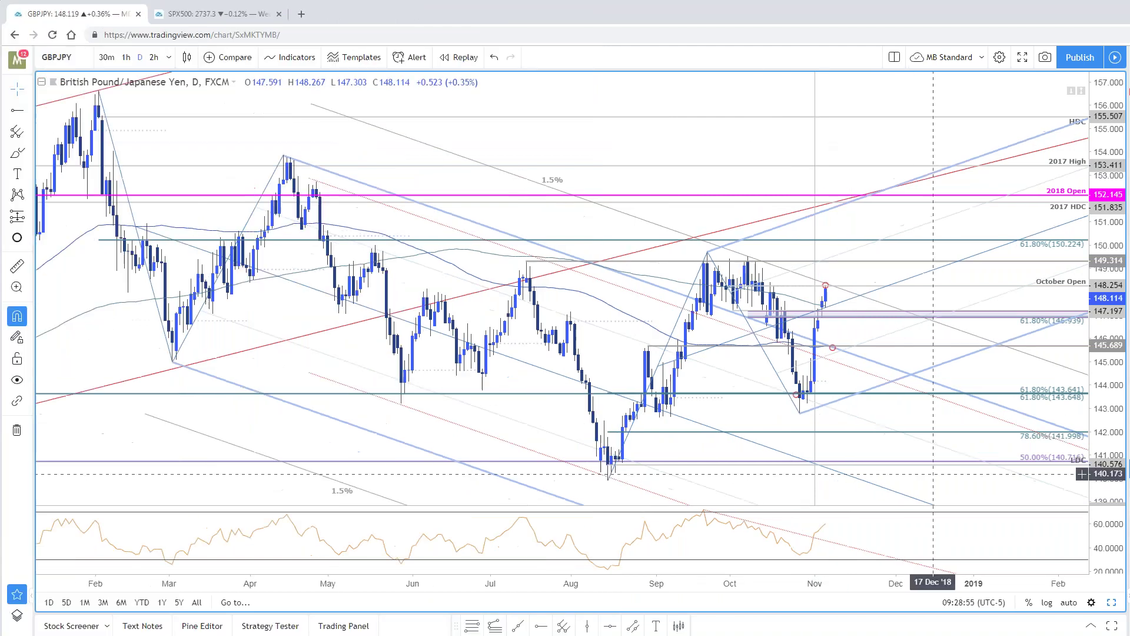